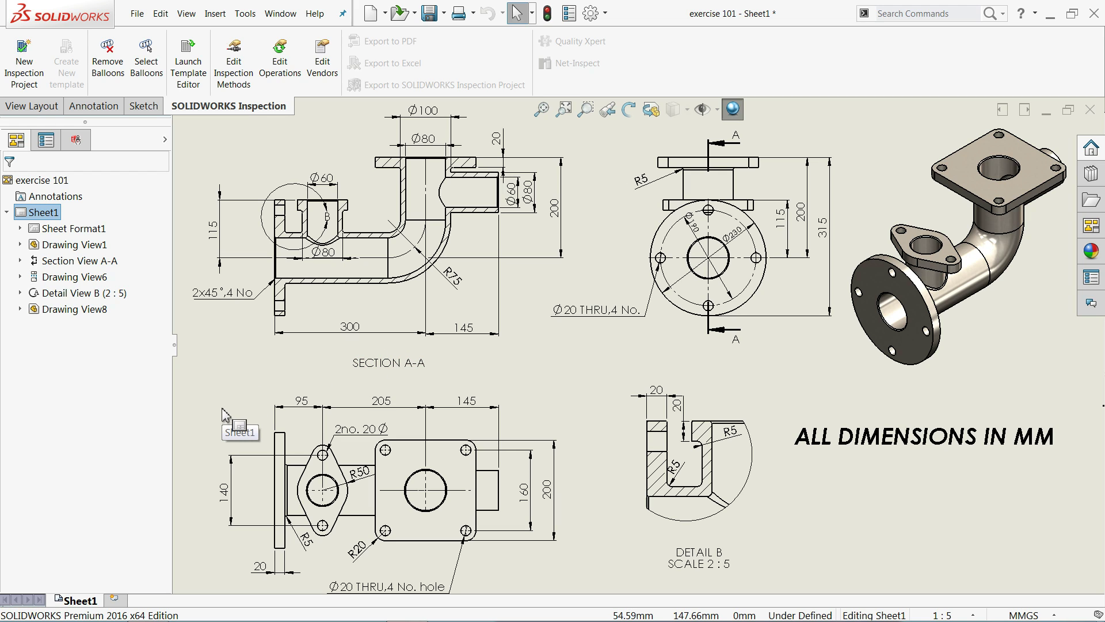
Step: Fit the elbow drawing sheet, then switch to the exercise 101 part window
key(f)
key(ctrl+Tab)
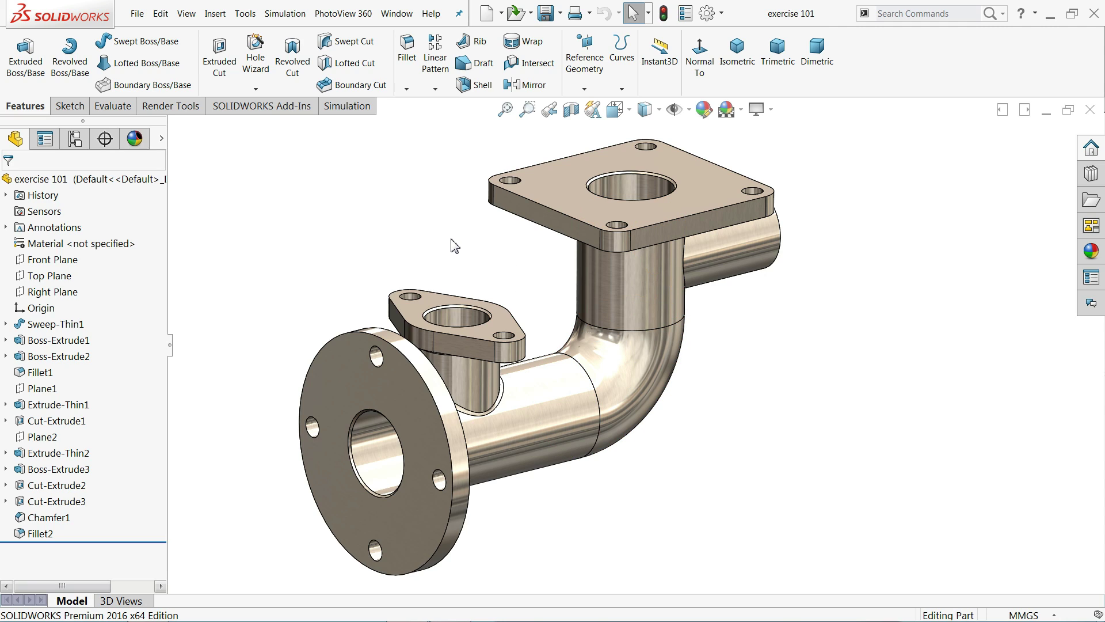
Step: Create a new drawing of the exercise 101 part with File > Make Drawing from Part
click(503, 12)
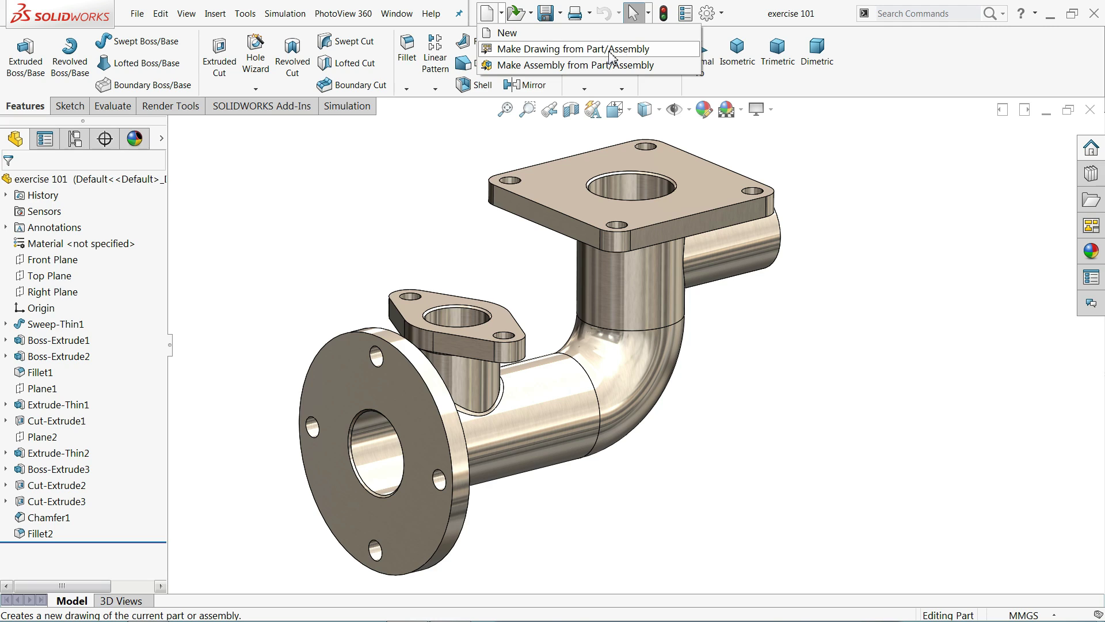
click(136, 14)
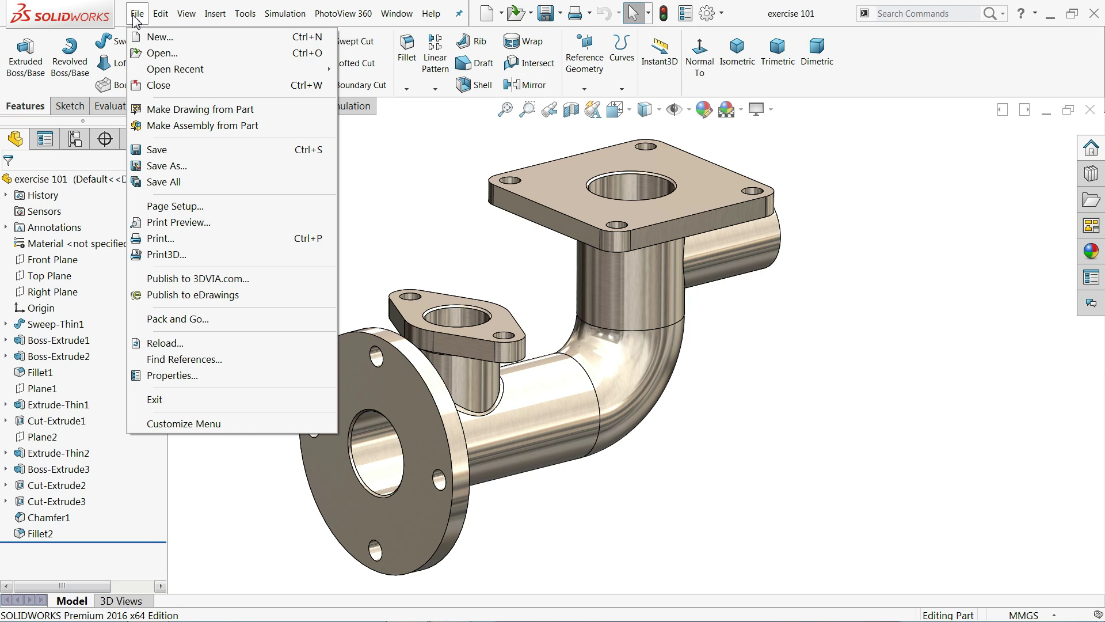
click(194, 113)
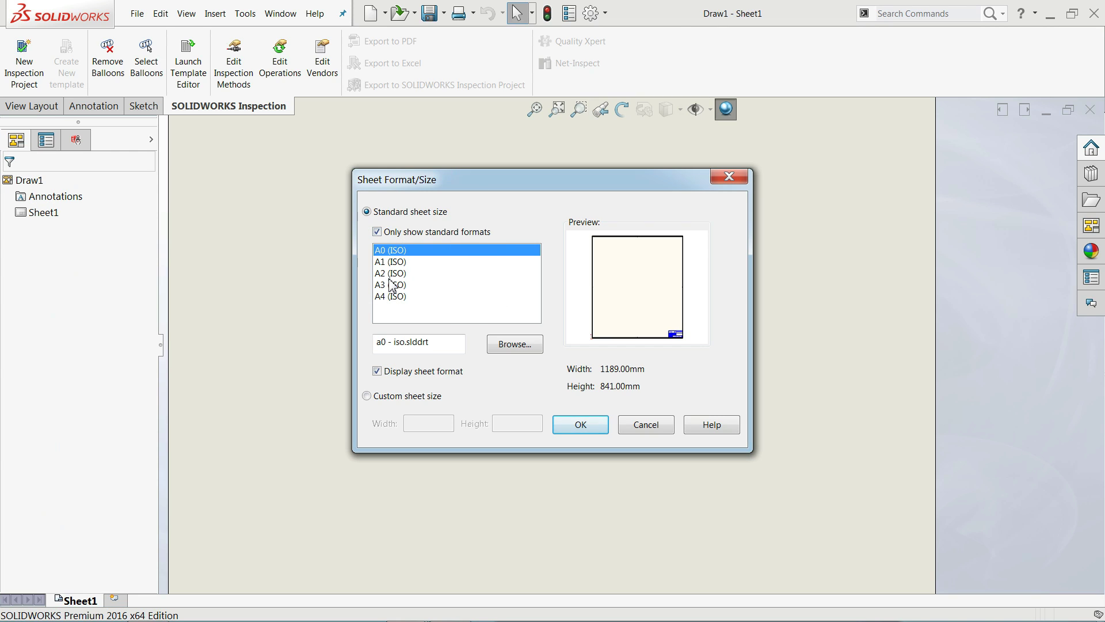
Step: Choose the standard A3 (ISO) sheet format for the new drawing
click(377, 233)
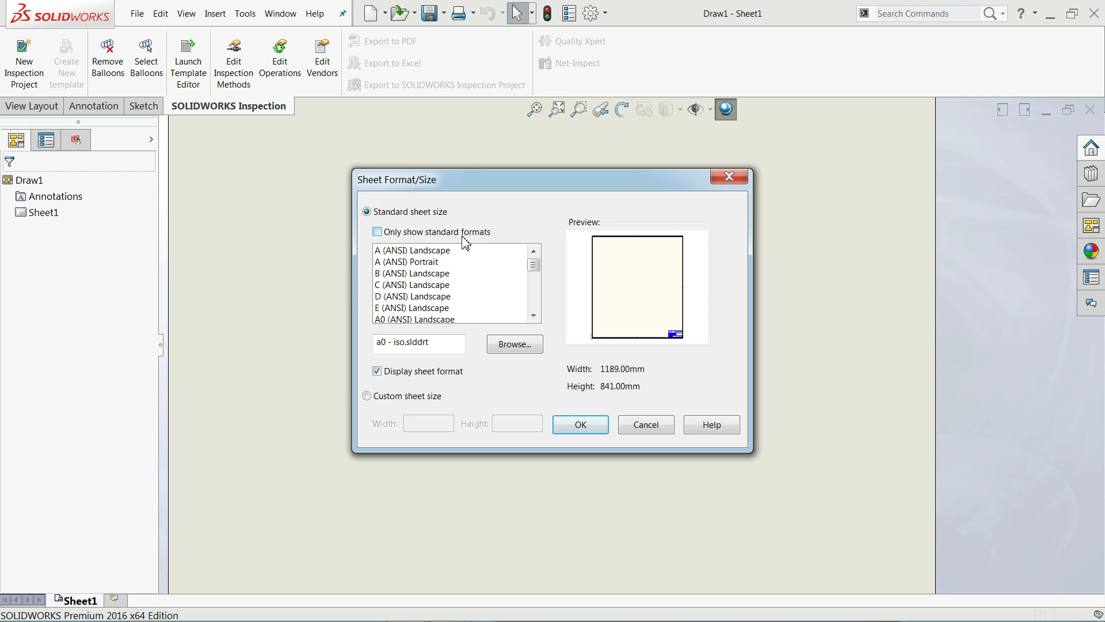
mouse_move(534, 265)
mouse_down()
mouse_move(533, 304)
mouse_move(534, 259)
mouse_up()
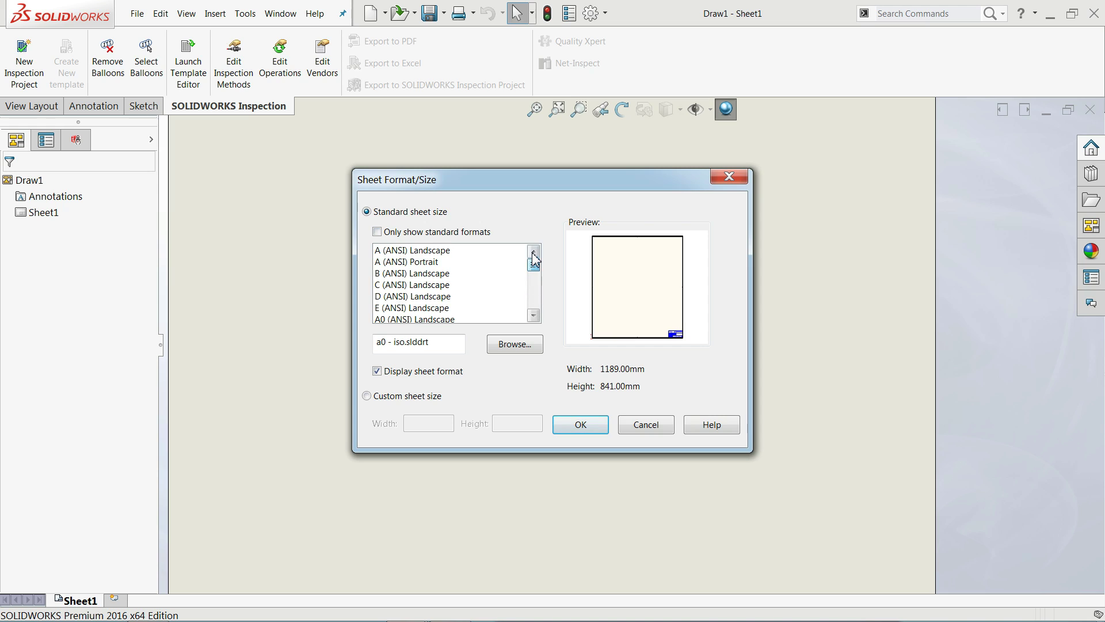
click(378, 236)
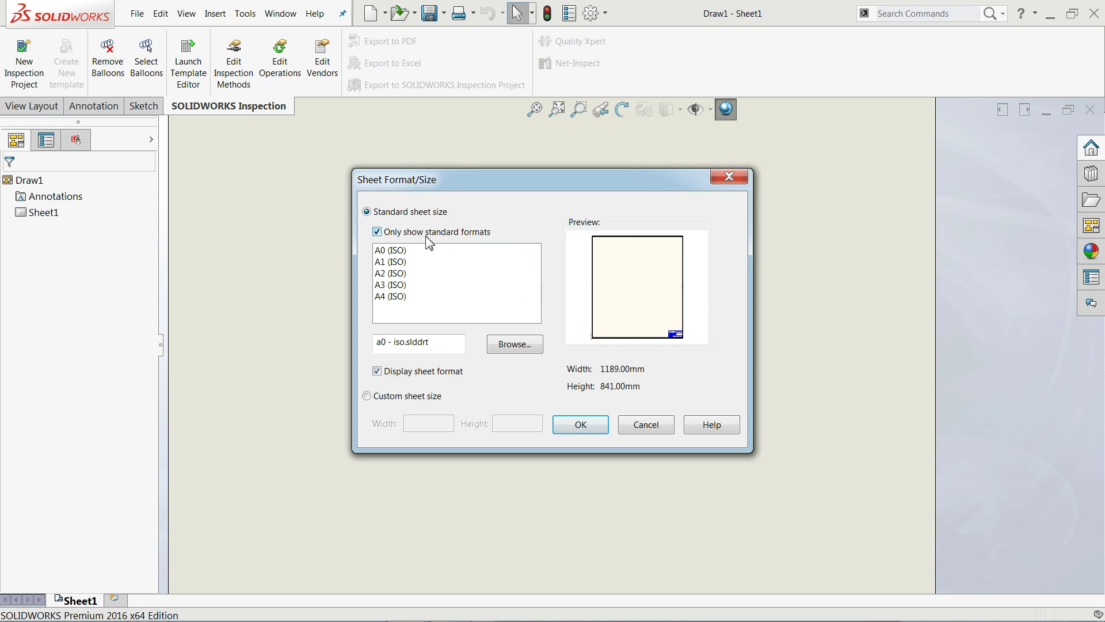
click(388, 285)
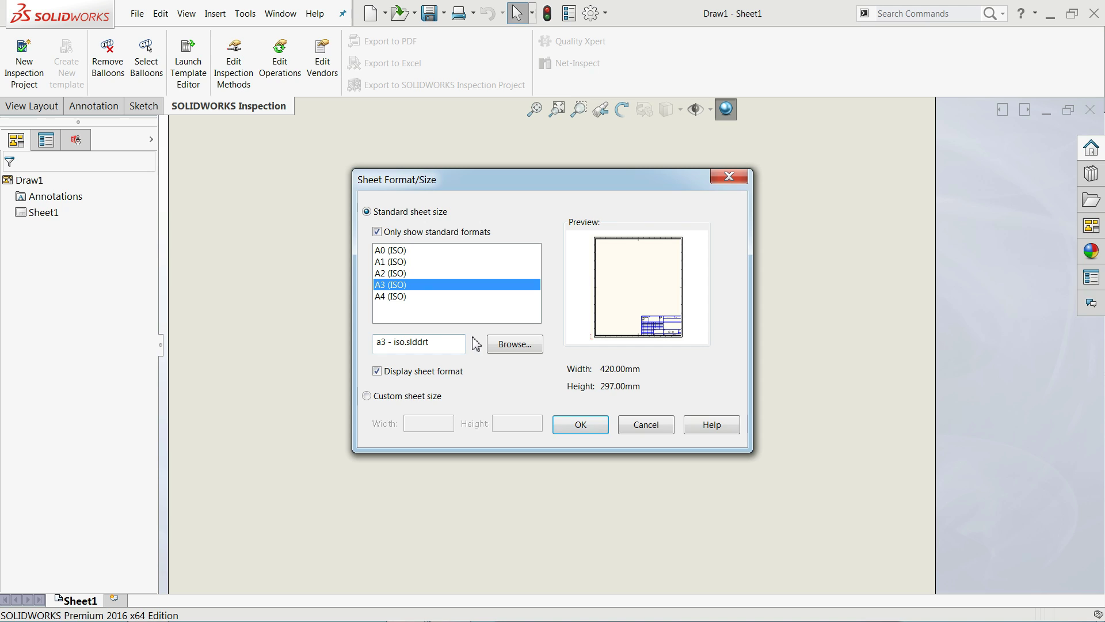
click(581, 425)
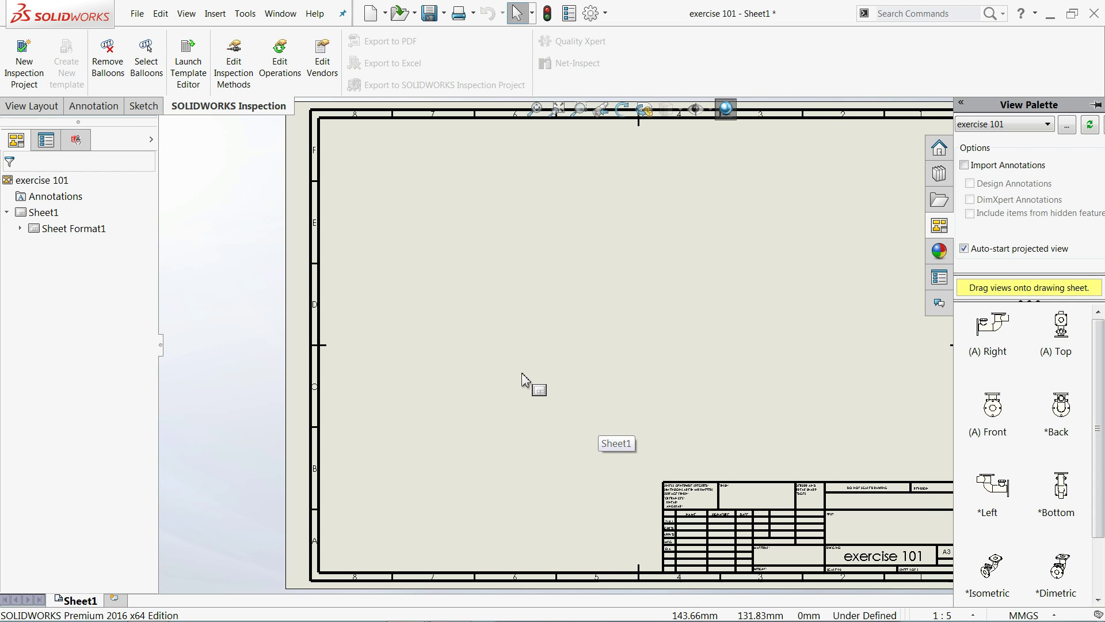
Step: Place the (A) Front view from the View Palette in the upper middle of the sheet
scroll(521, 371, up, 2)
scroll(770, 375, down, 3)
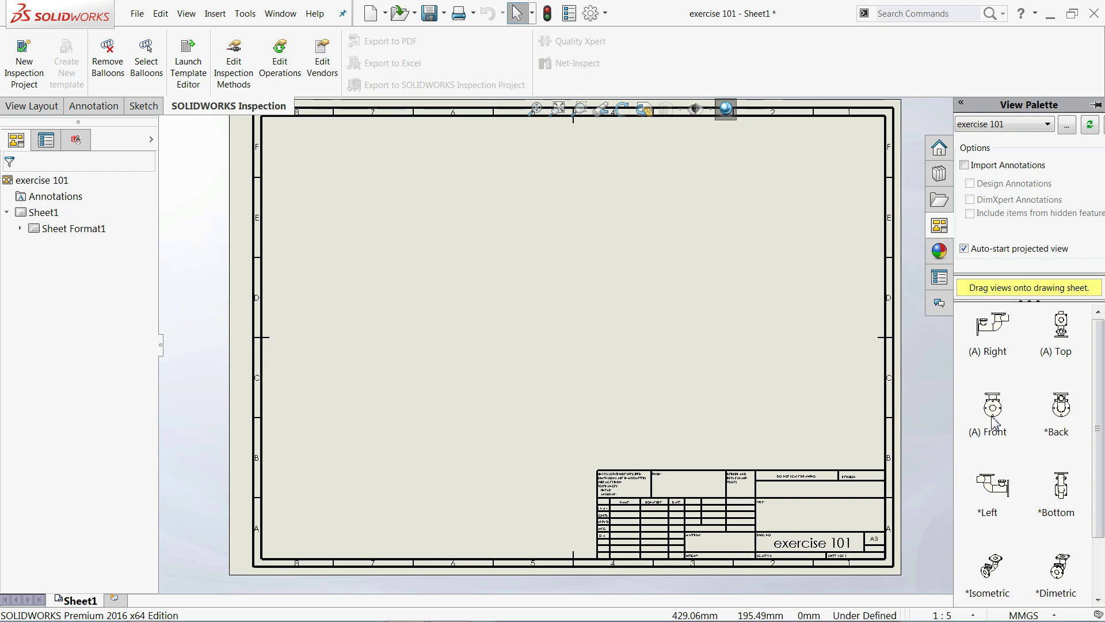
mouse_move(992, 422)
mouse_down()
mouse_move(932, 403)
mouse_move(703, 395)
mouse_move(616, 266)
mouse_up()
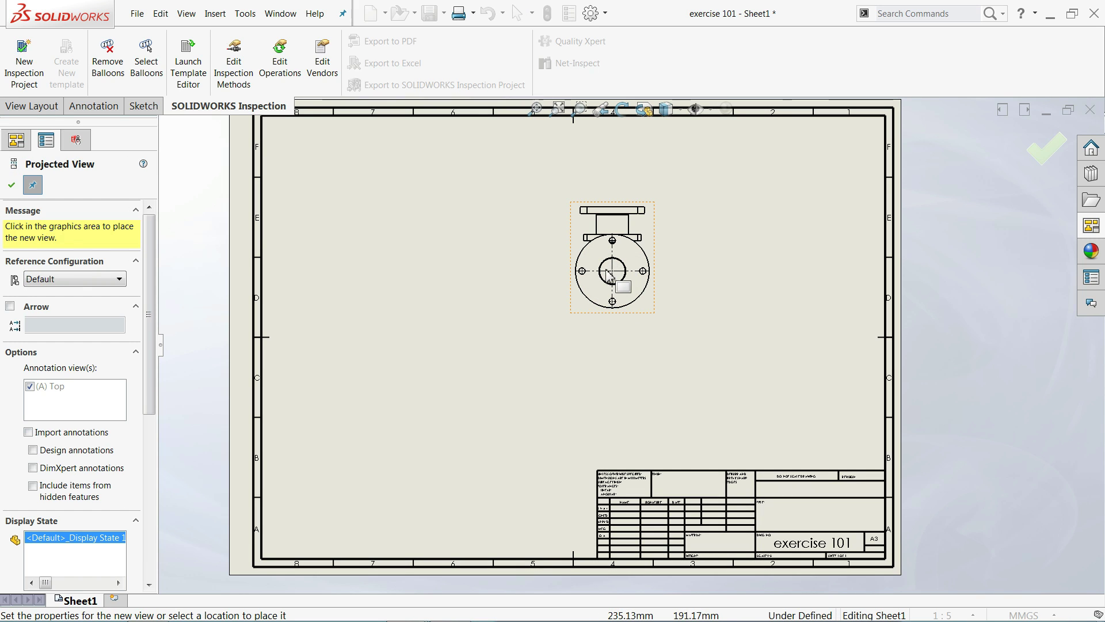
click(11, 185)
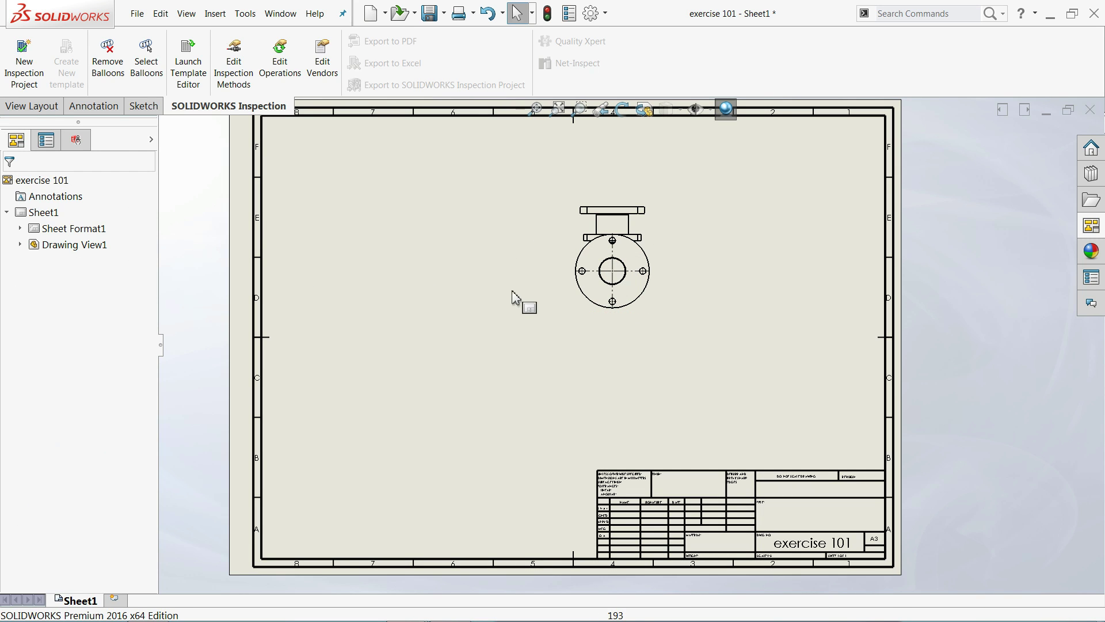
scroll(628, 242, down, 1)
click(31, 106)
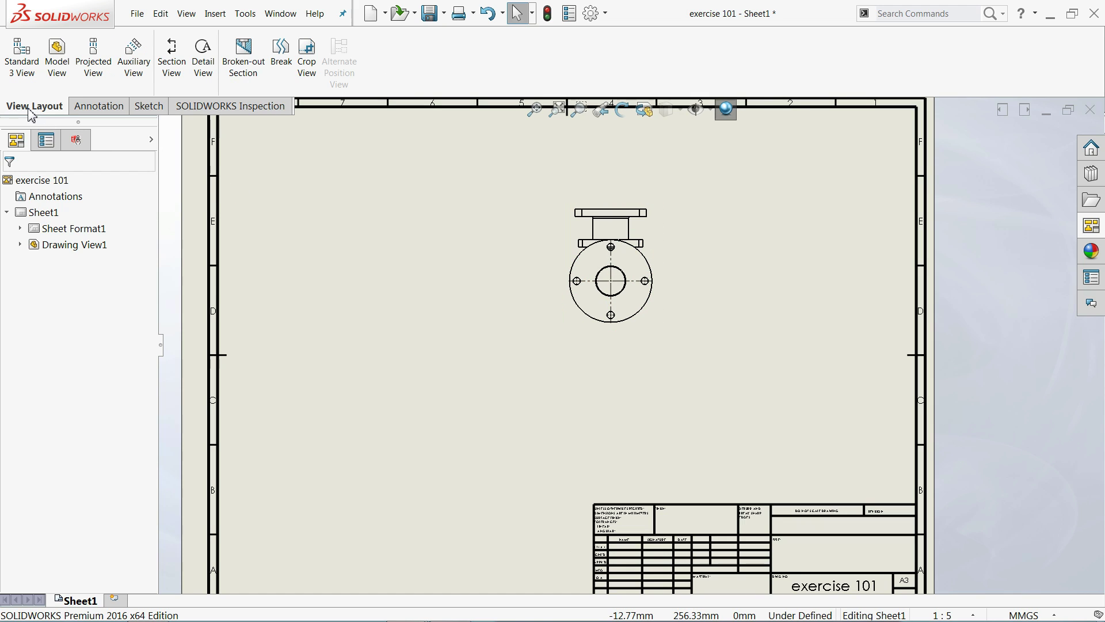
click(26, 78)
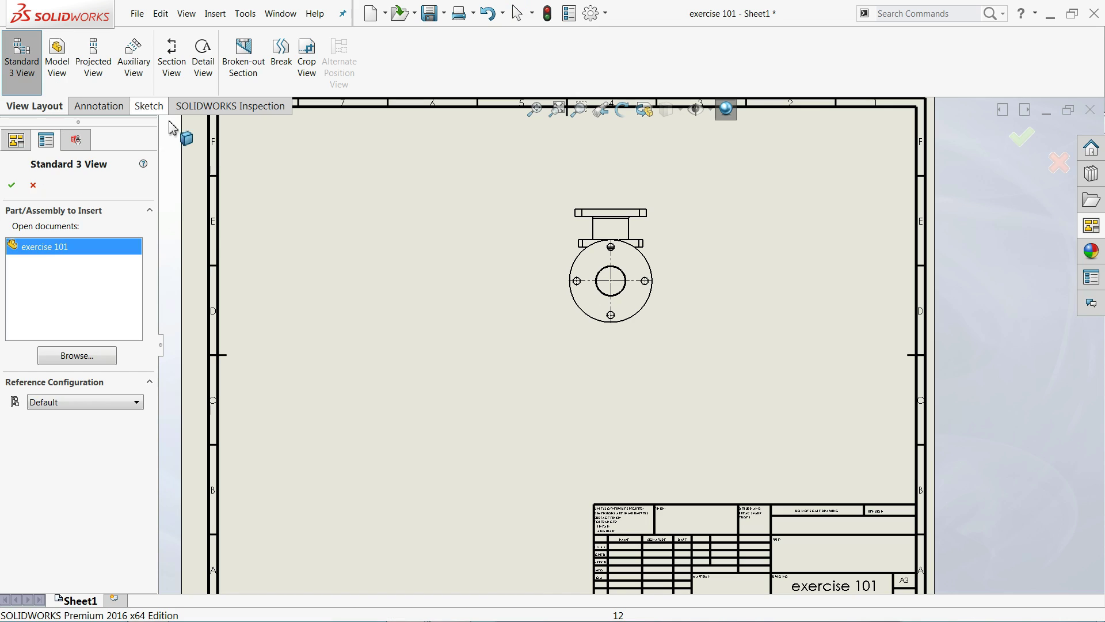
click(610, 325)
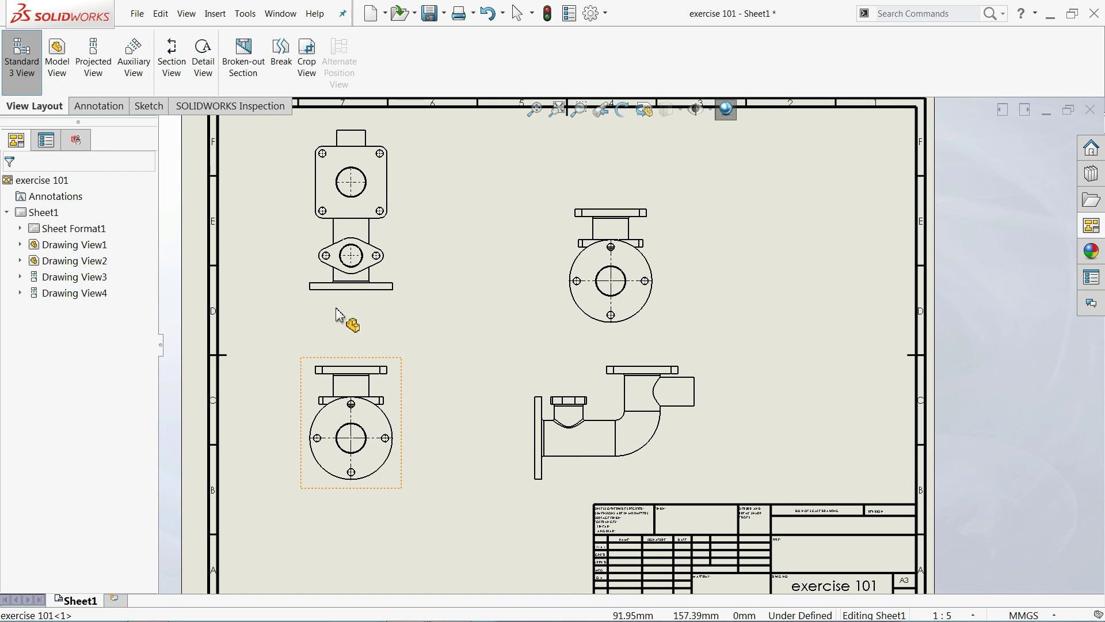
key(Escape)
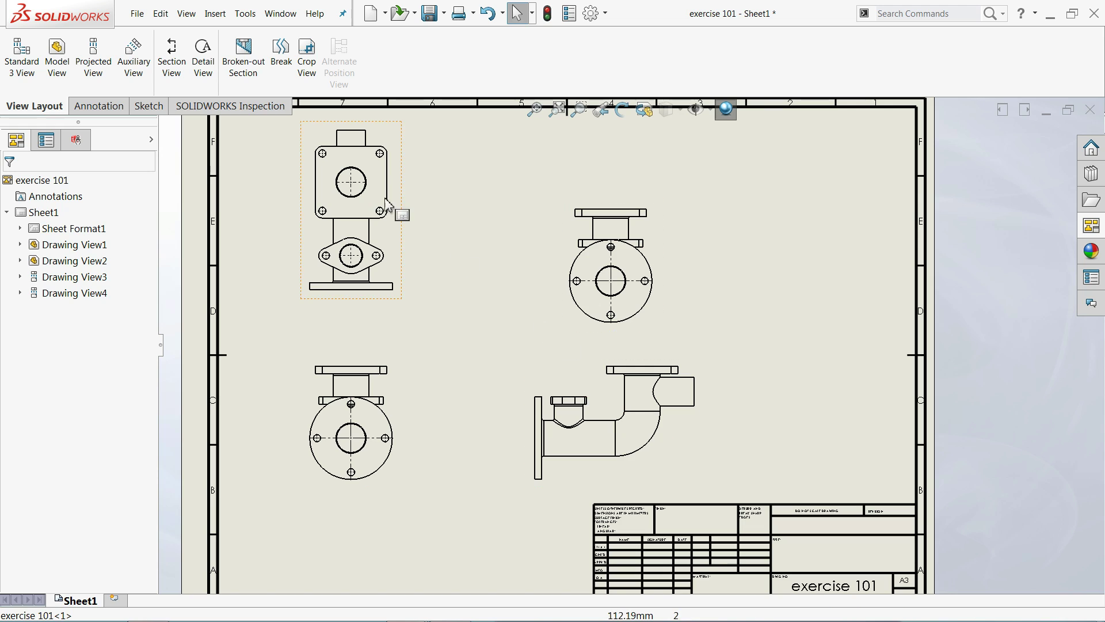
click(502, 13)
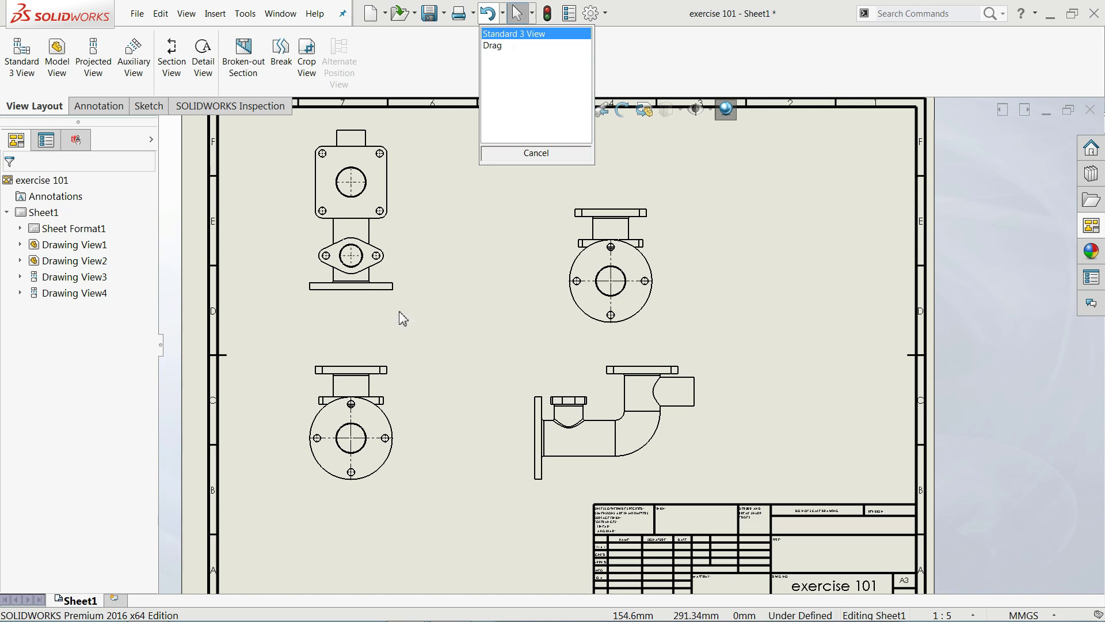
click(488, 16)
click(489, 17)
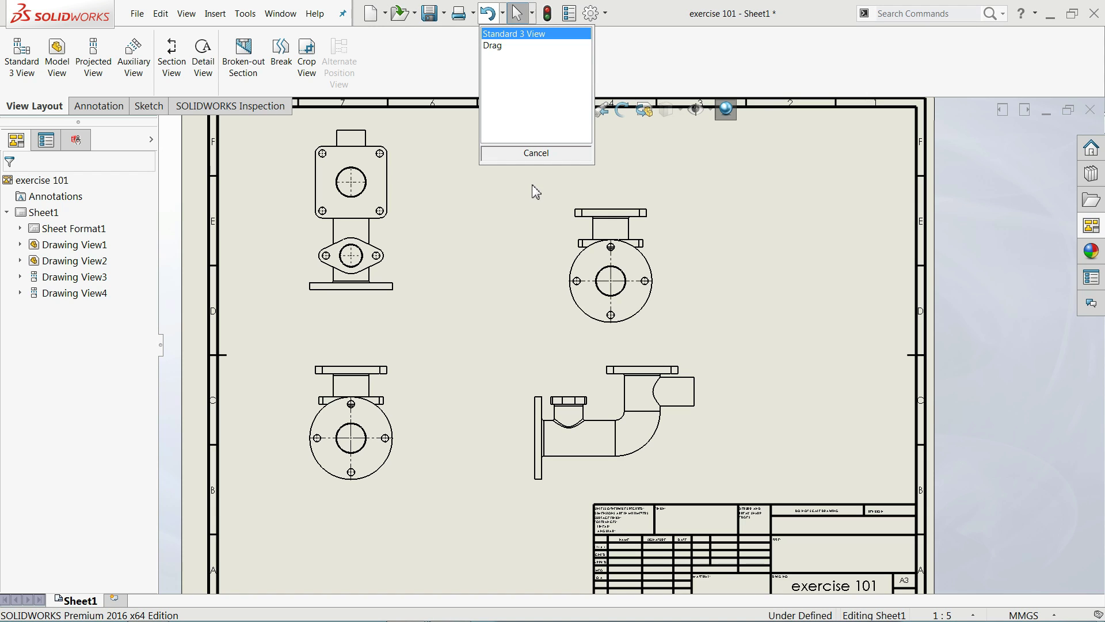
click(536, 153)
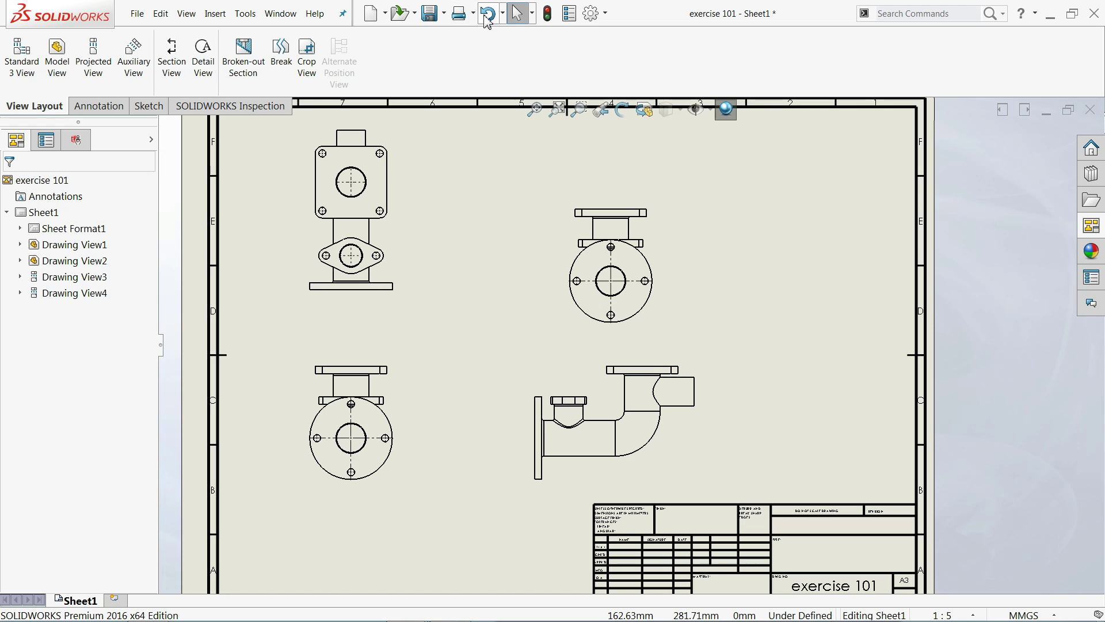
click(488, 13)
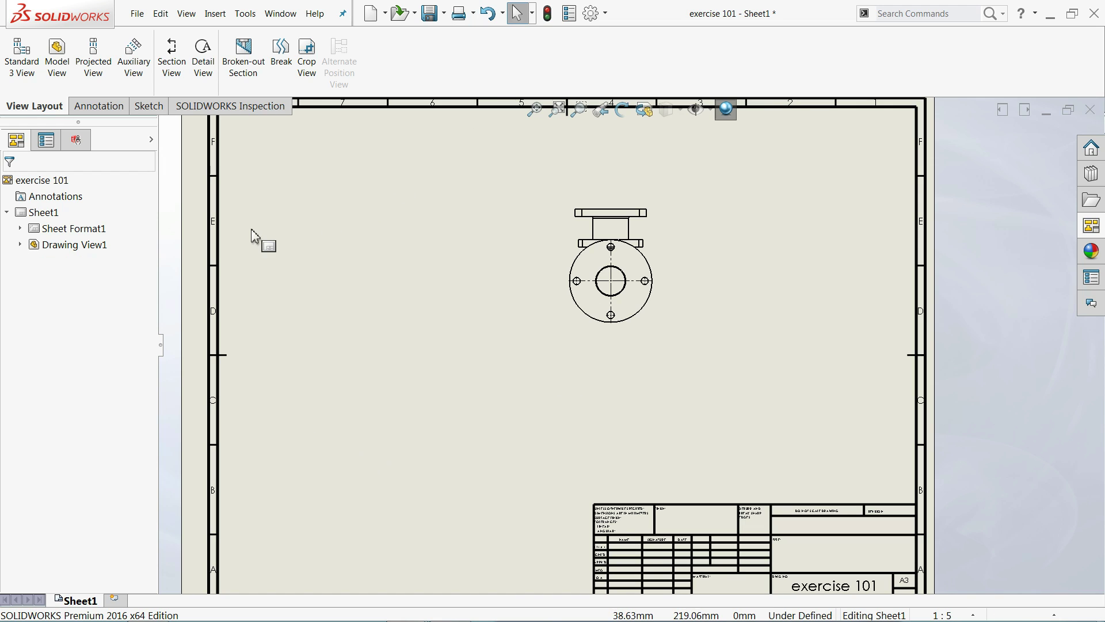
click(64, 80)
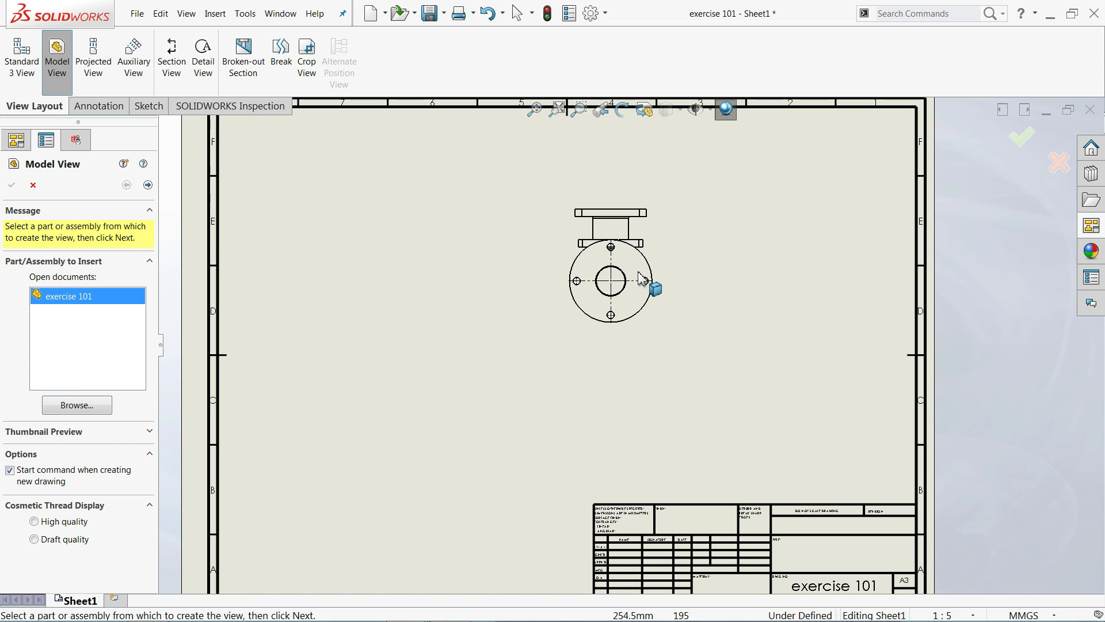
click(33, 185)
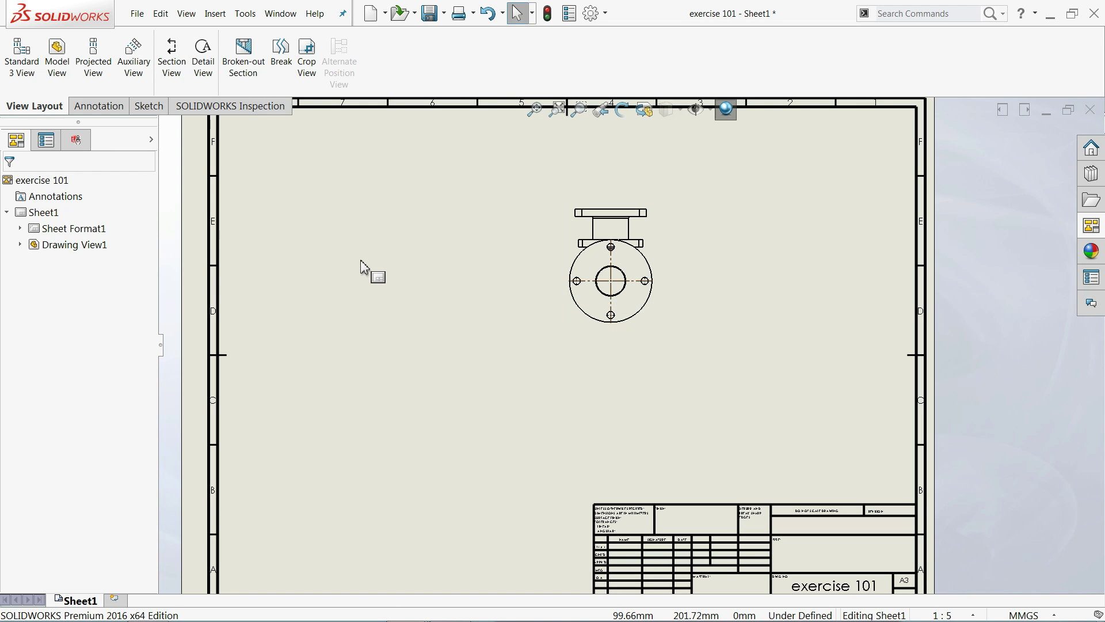
Step: Cut a vertical section through the front view's circle centre and place Section A-A to its left
click(178, 72)
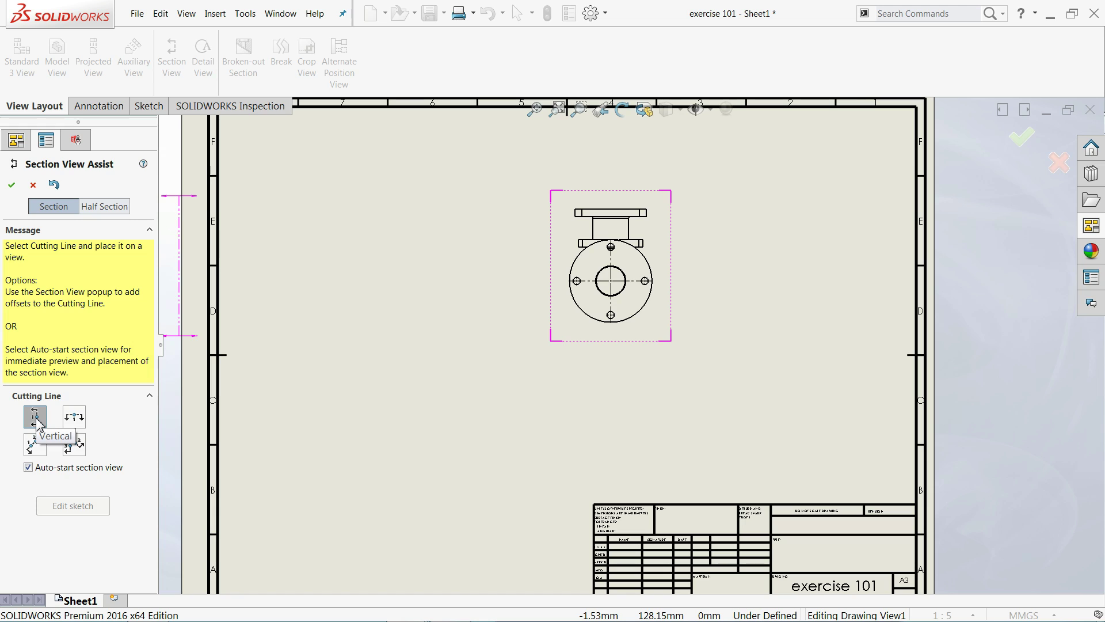
click(611, 281)
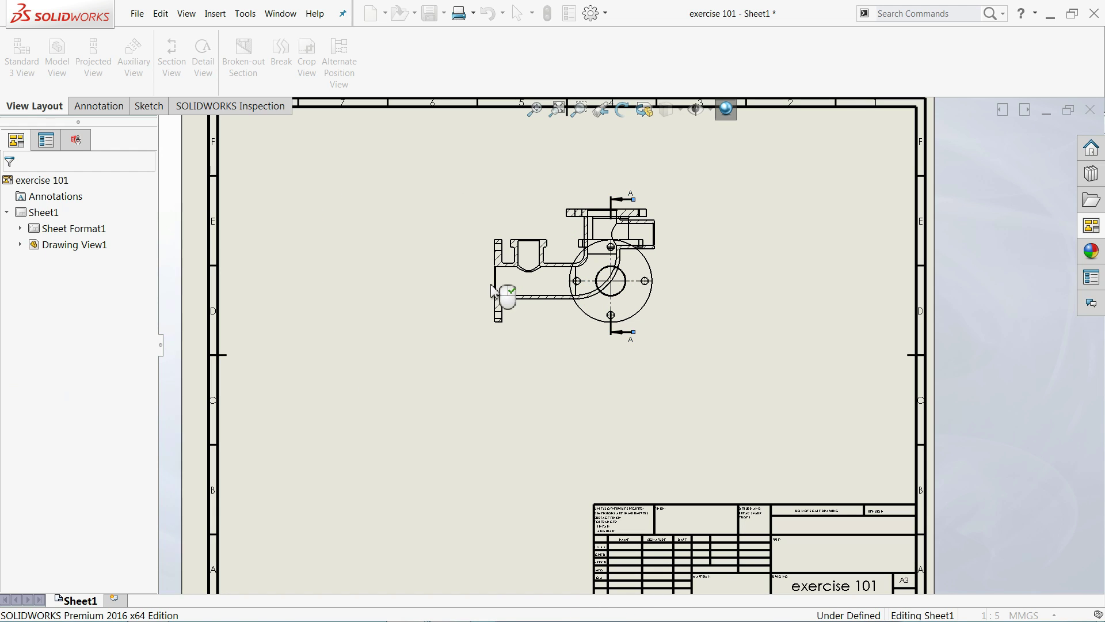
right_click(454, 294)
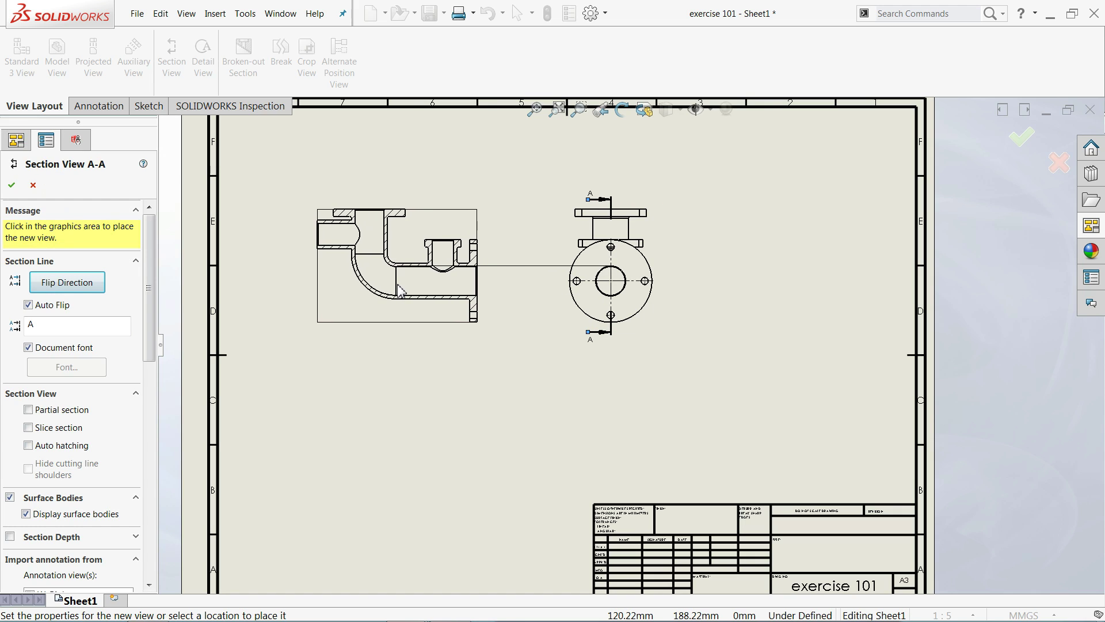
click(403, 288)
scroll(406, 276, down, 1)
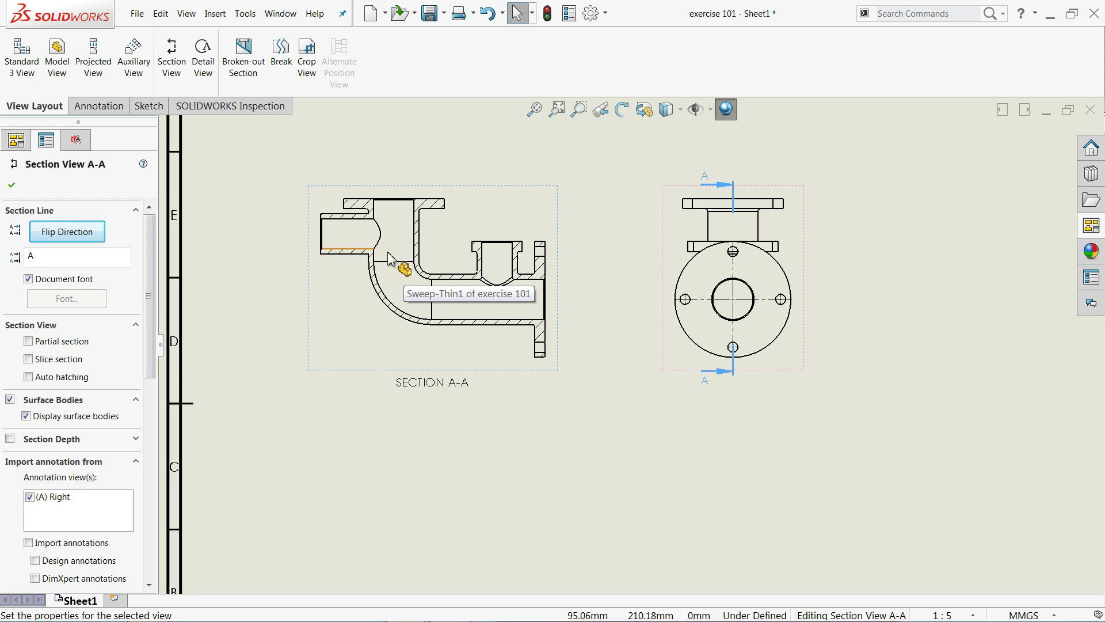
Step: Flip Section A-A's direction and import its annotations and design dimensions 300, 200 and R75
click(68, 232)
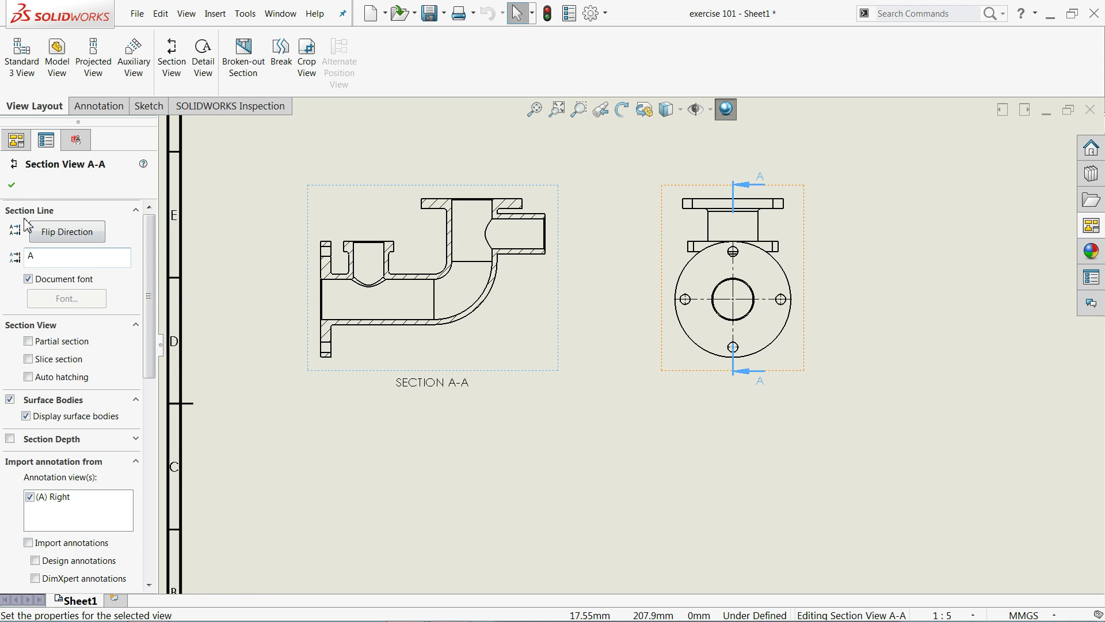
drag(149, 323, 150, 385)
click(29, 368)
click(35, 386)
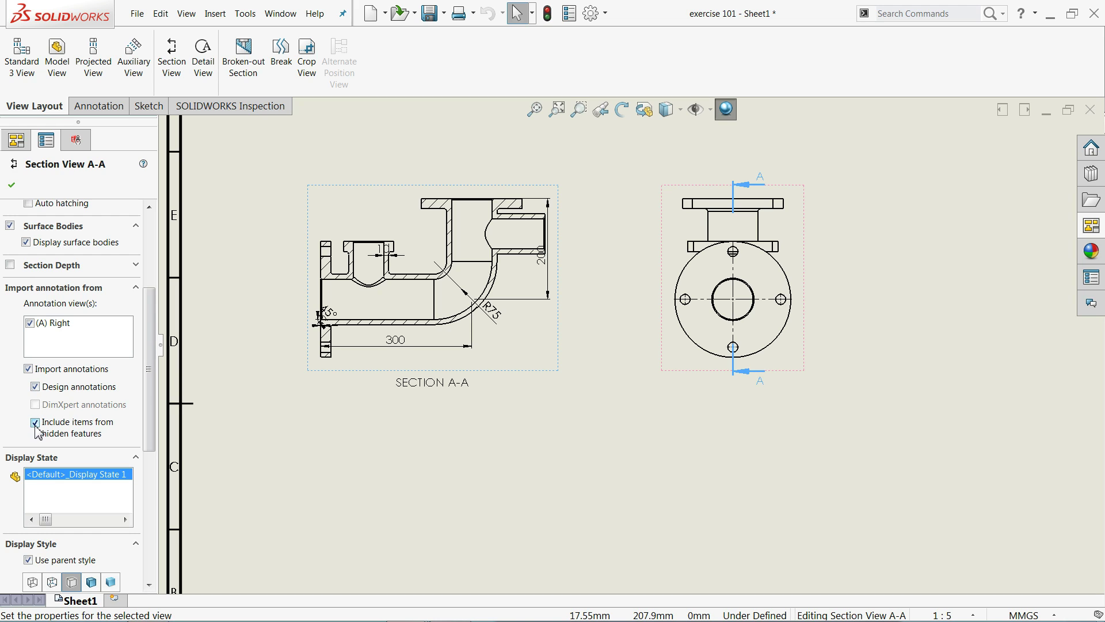
click(13, 187)
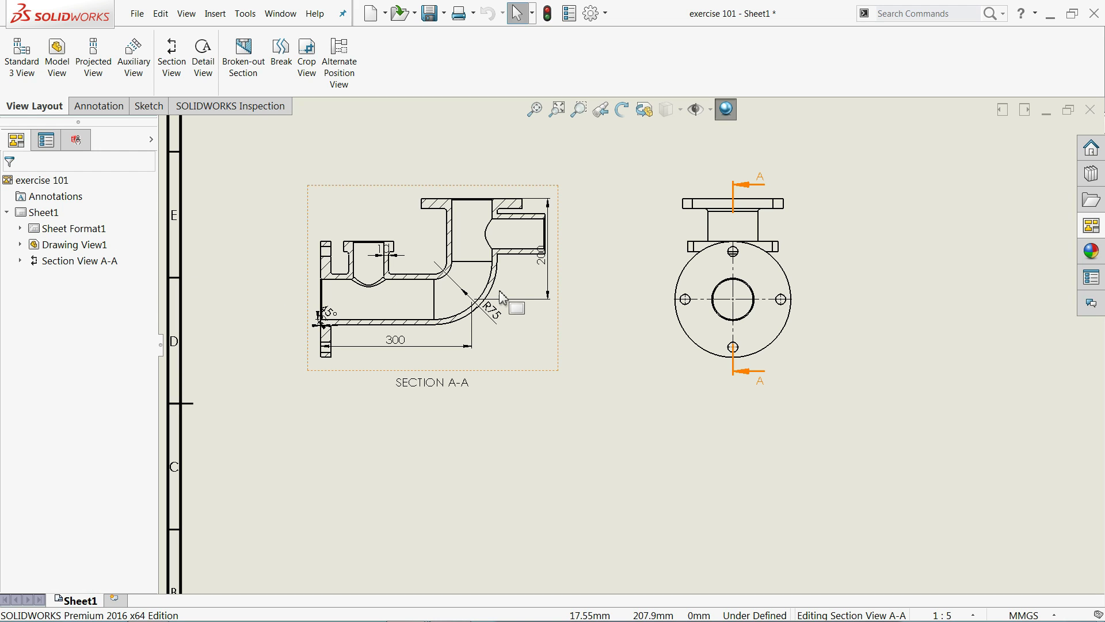
scroll(503, 285, down, 2)
scroll(506, 285, up, 5)
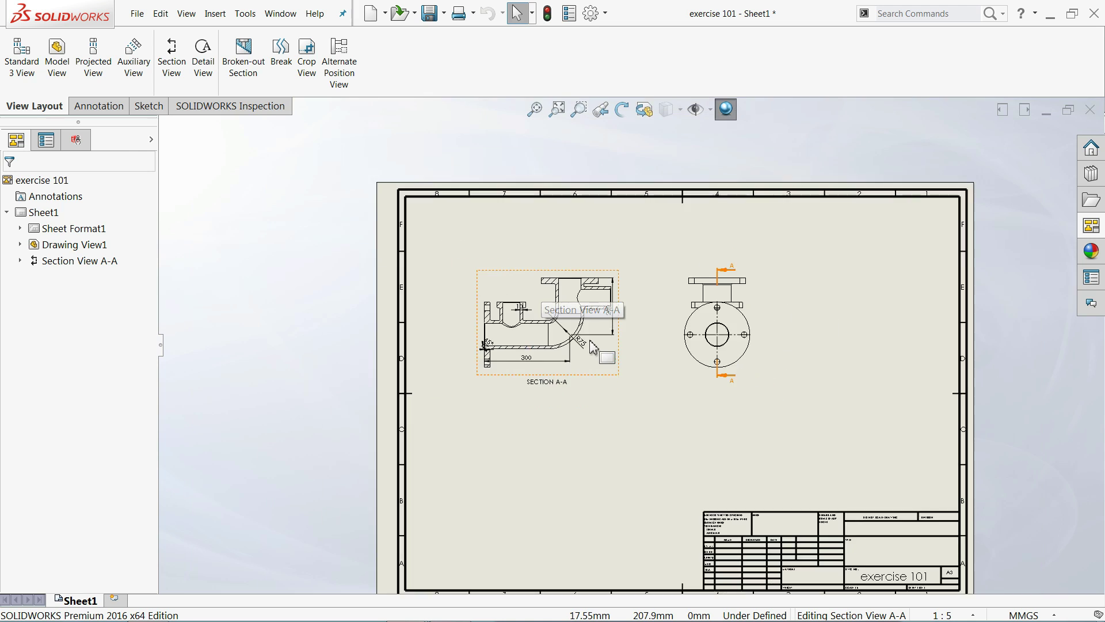
key(f)
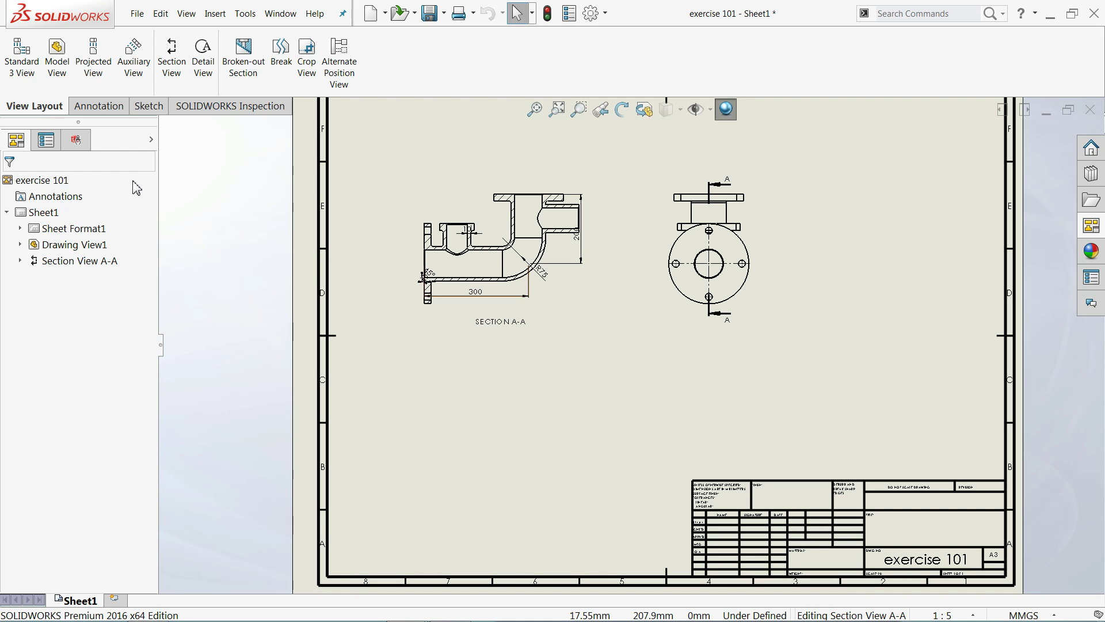
Step: Project a top view from Section A-A and move it directly below the section
click(94, 64)
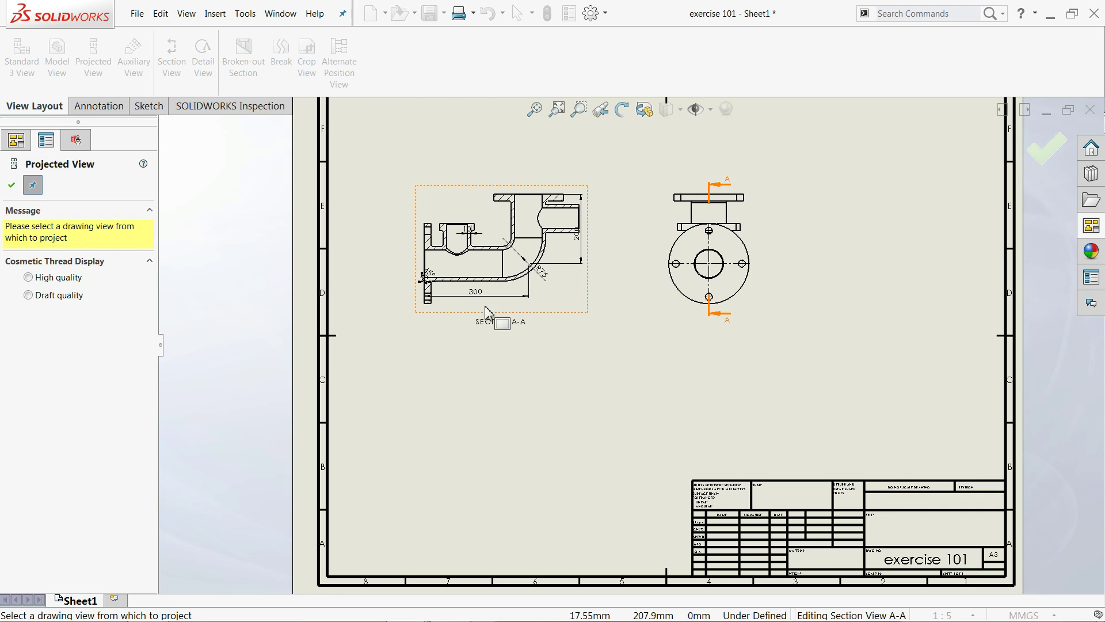
click(554, 314)
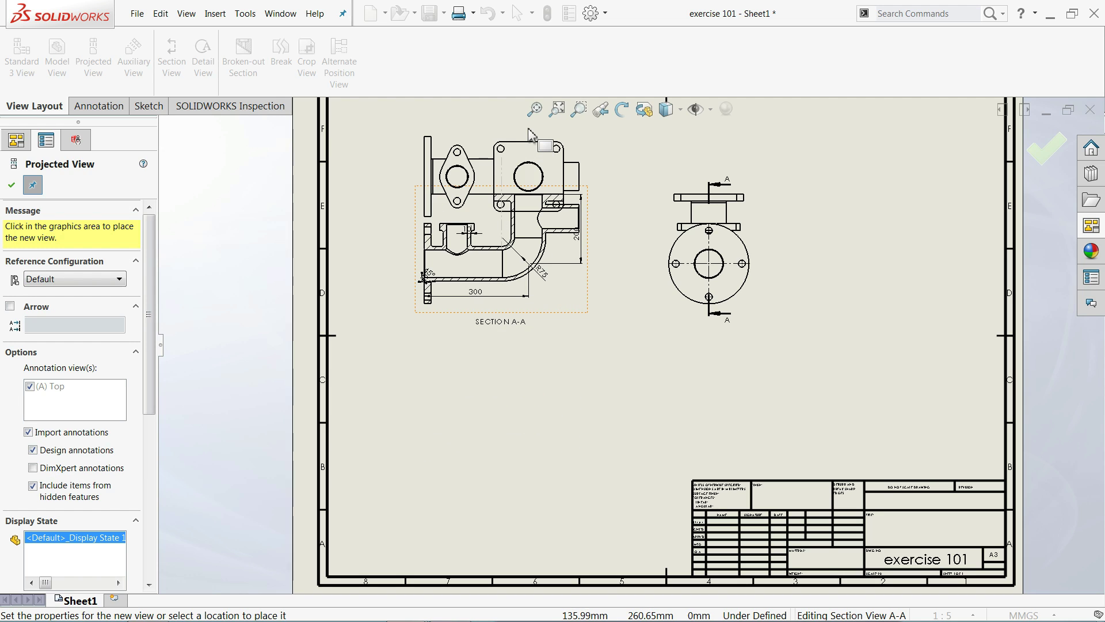
click(530, 133)
click(11, 186)
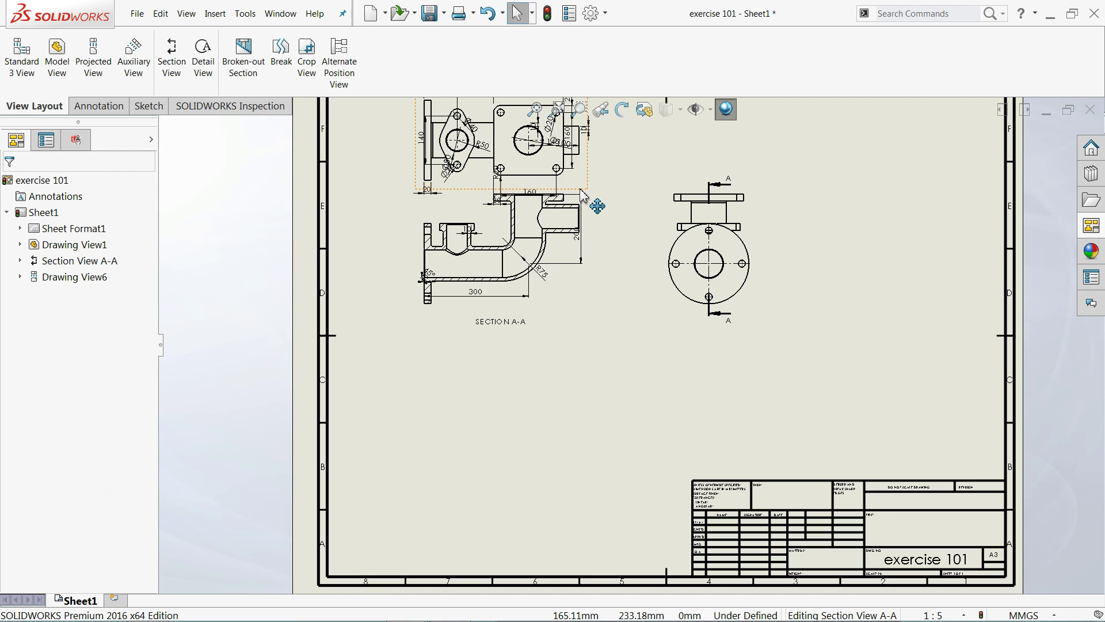
drag(587, 192, 594, 460)
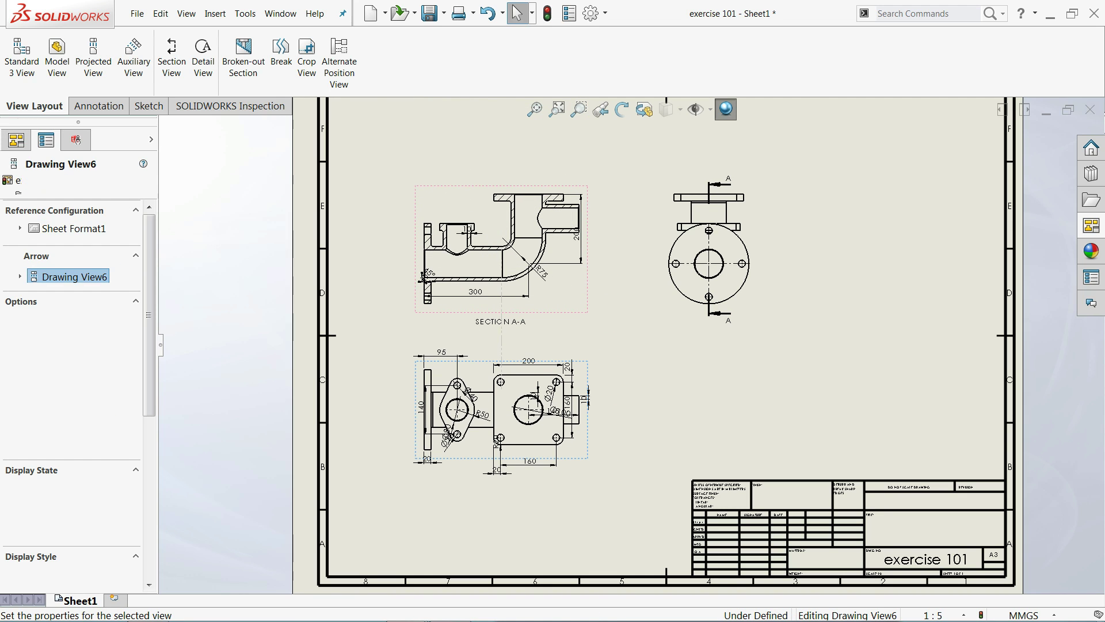
scroll(624, 451, down, 2)
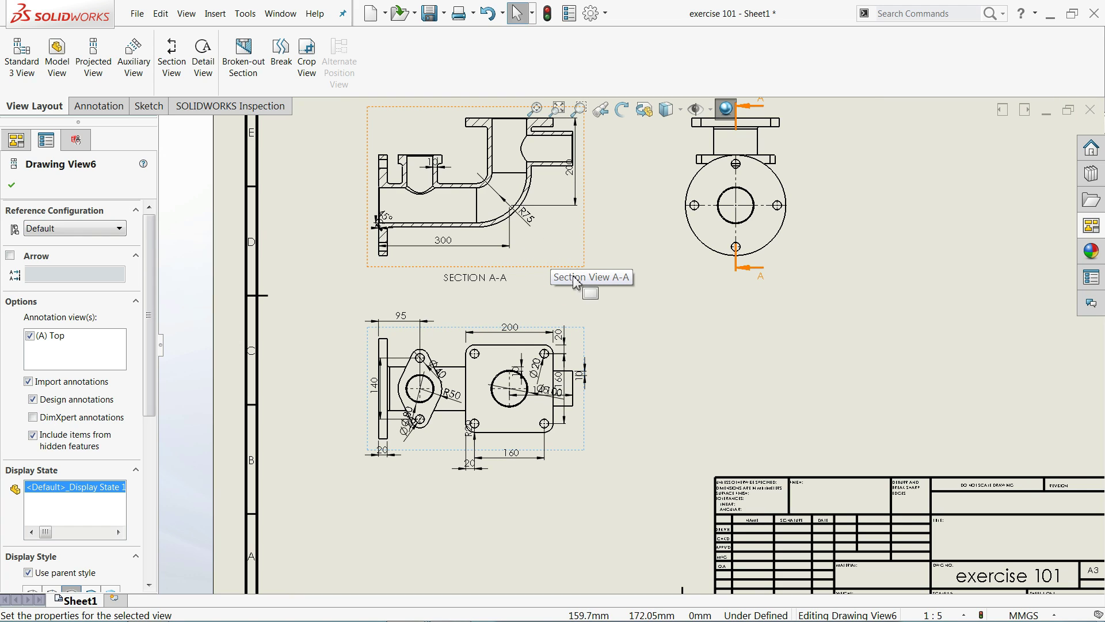
Step: Delete the extra dimensions and center marks from the lower view
scroll(530, 406, down, 2)
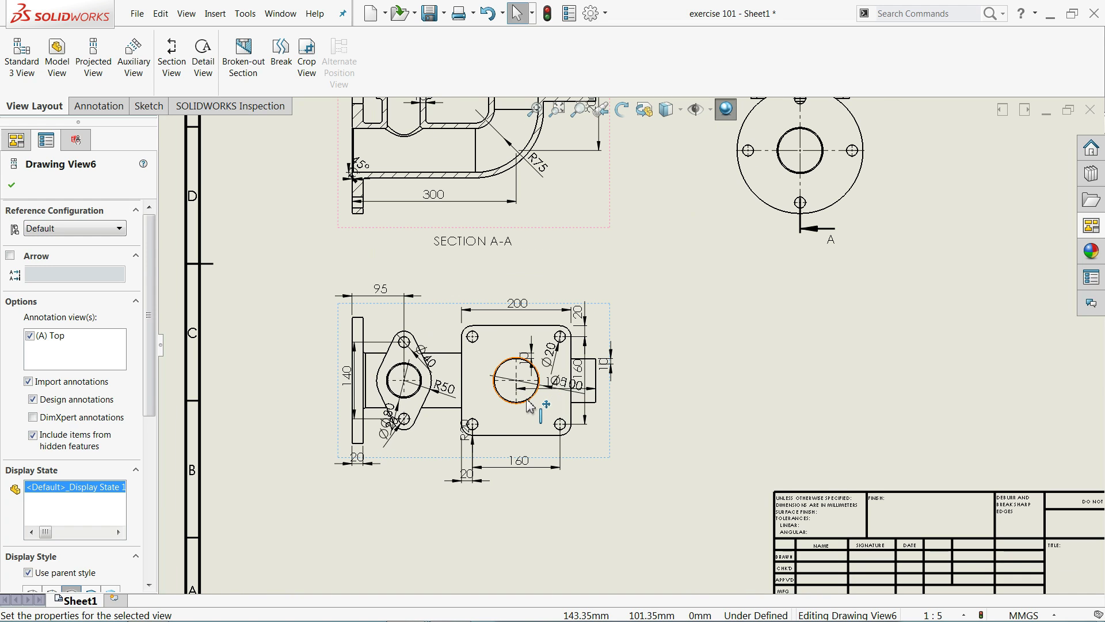
click(555, 224)
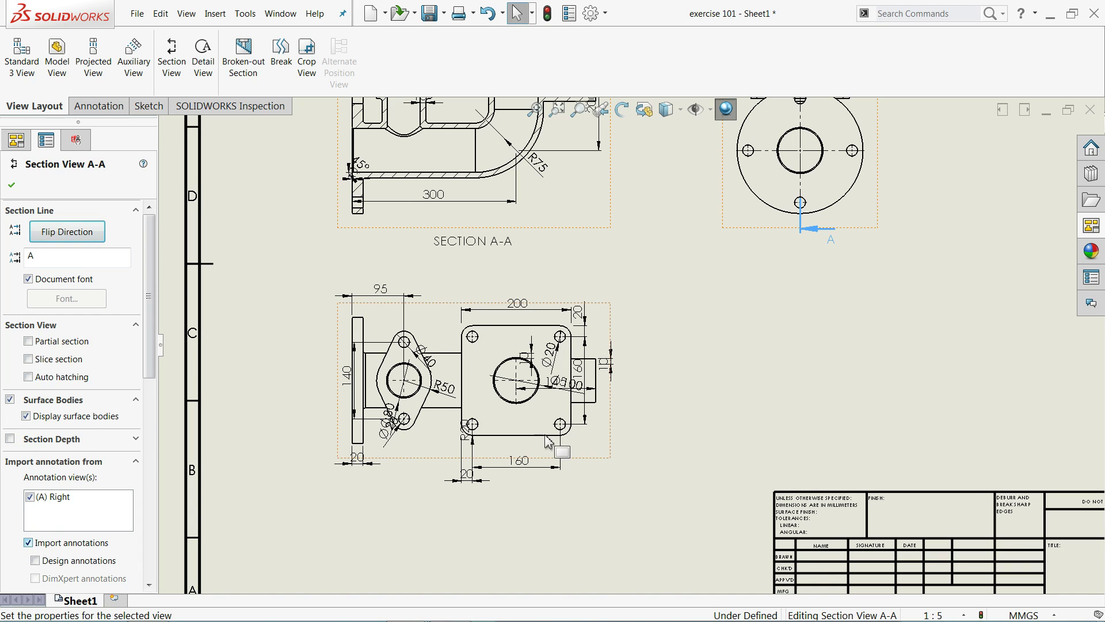
click(11, 186)
scroll(521, 391, down, 3)
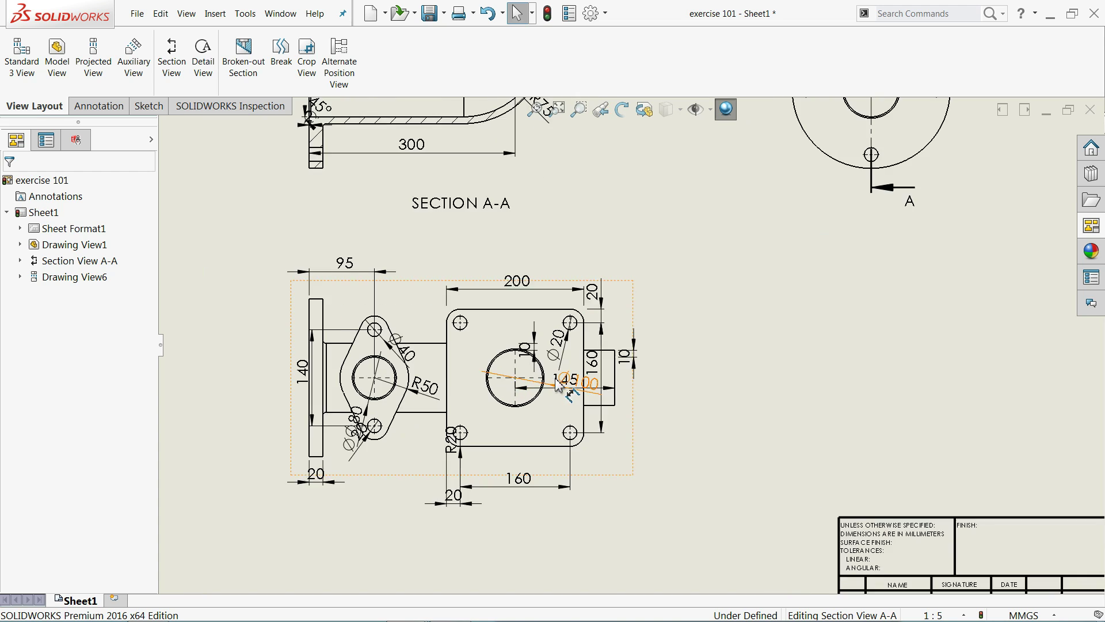
drag(739, 221, 425, 521)
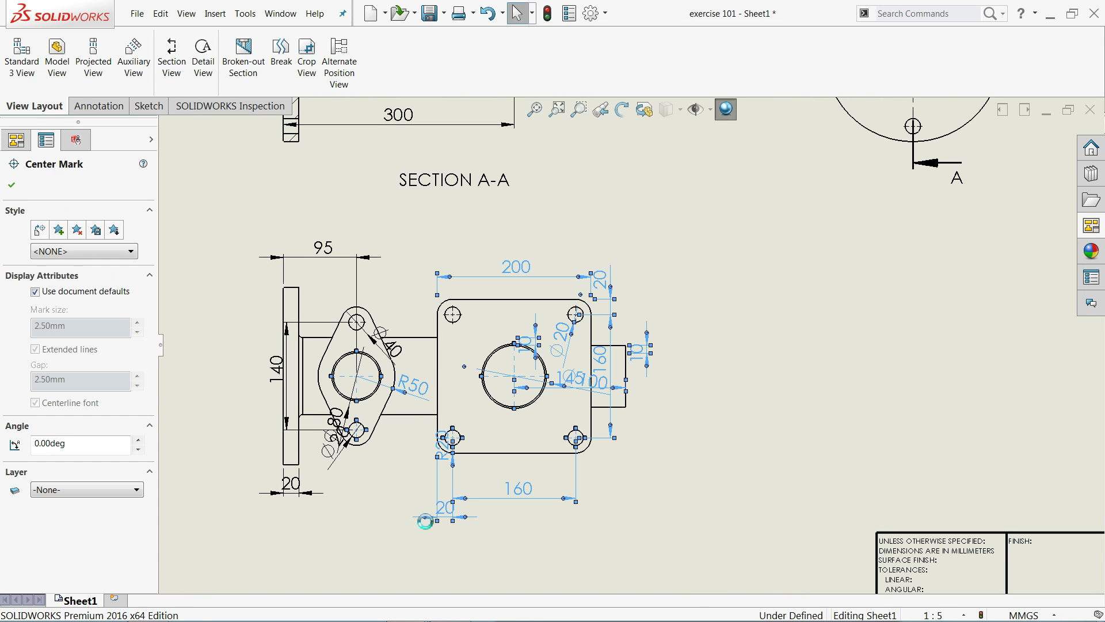
key(Delete)
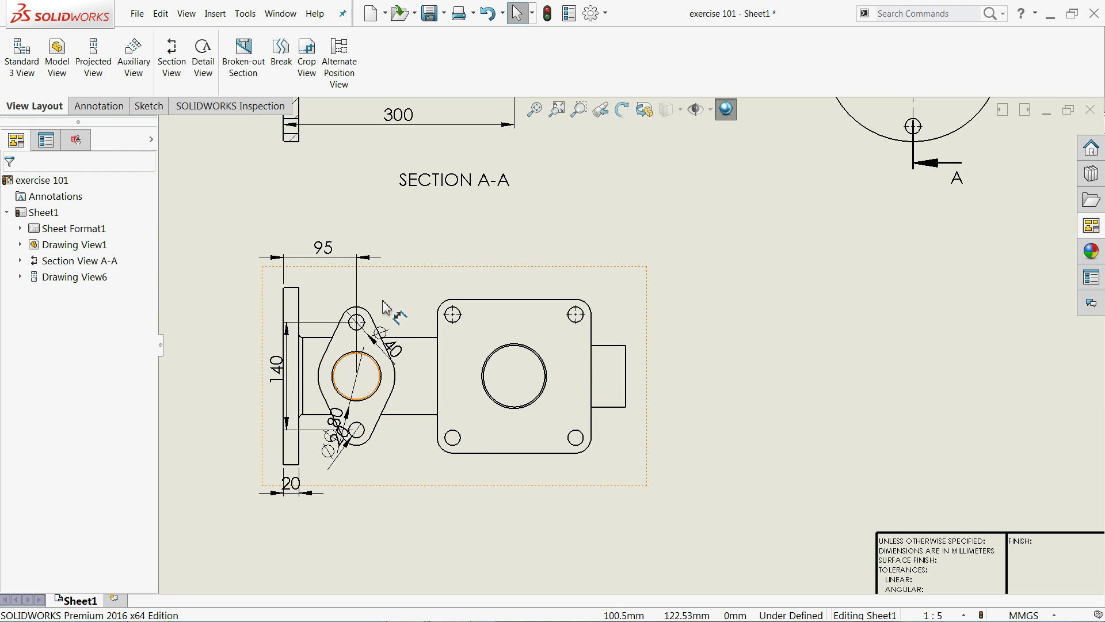
Step: Delete the 45° chamfer dimension
scroll(618, 368, up, 3)
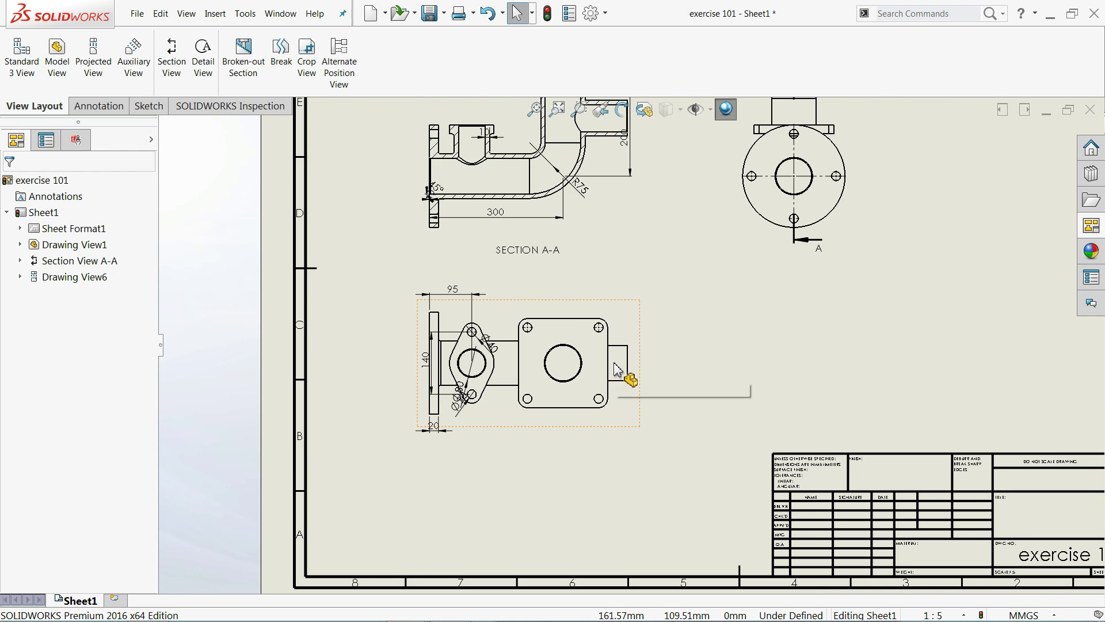
scroll(570, 138, down, 1)
scroll(570, 138, down, 1)
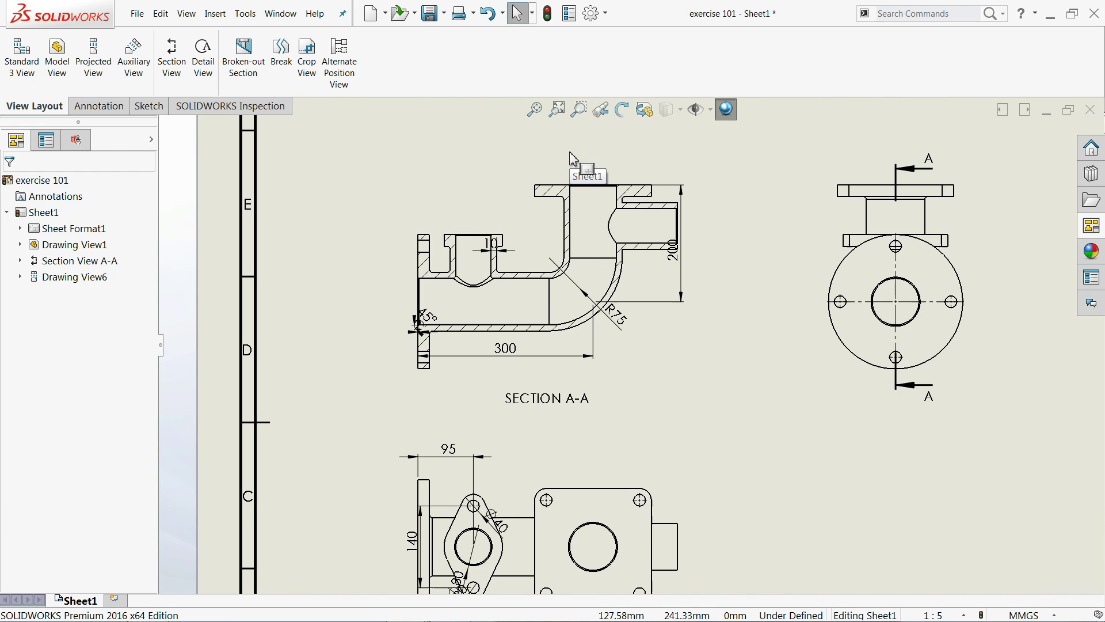
scroll(614, 214, down, 1)
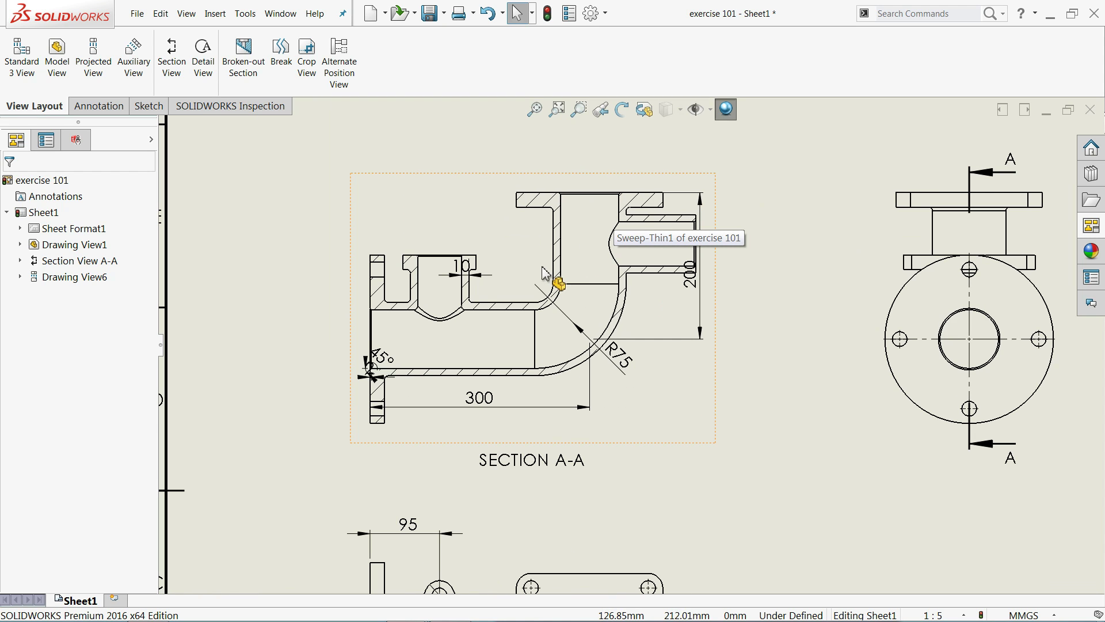
scroll(398, 367, down, 1)
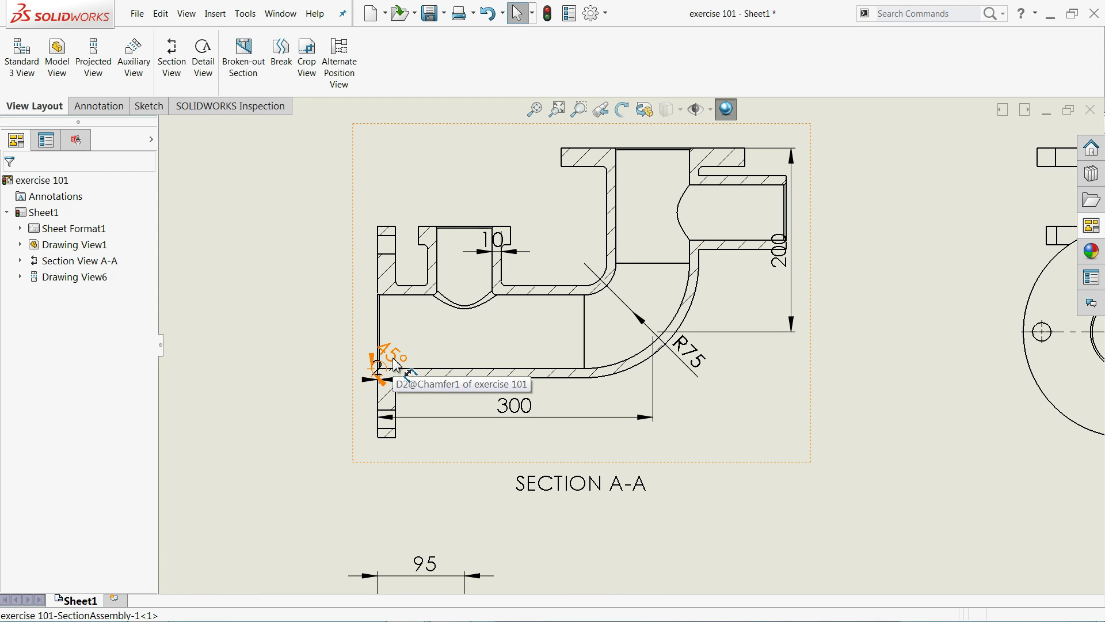
click(375, 367)
key(Delete)
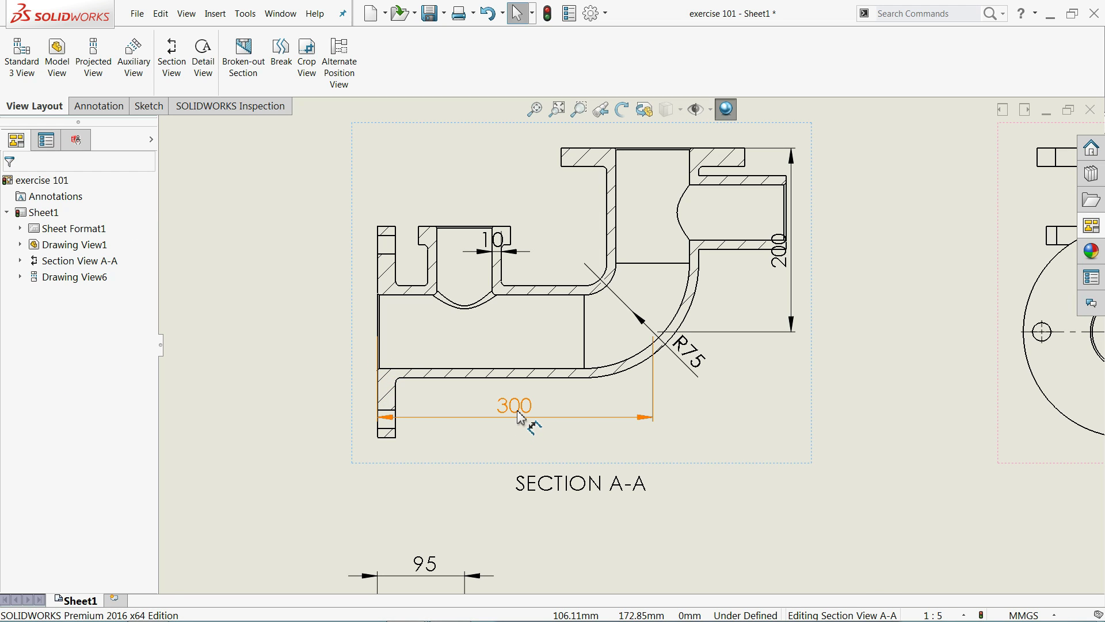
Step: Move the SECTION A-A label and 300 dimension further down and the 200 dimension further right
drag(558, 491, 554, 529)
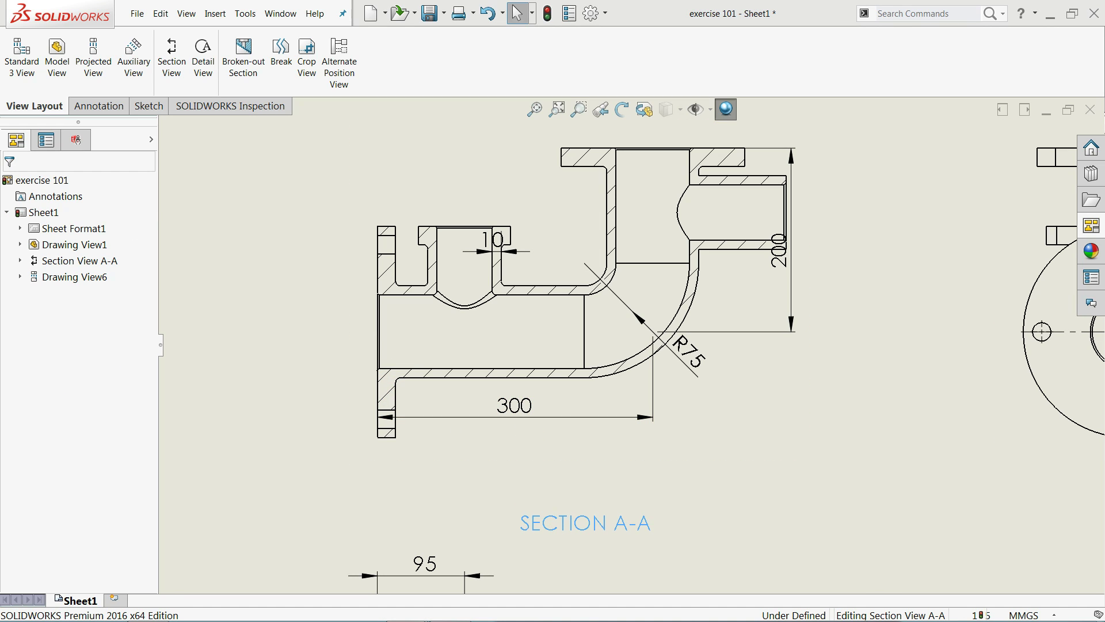
drag(528, 411, 526, 468)
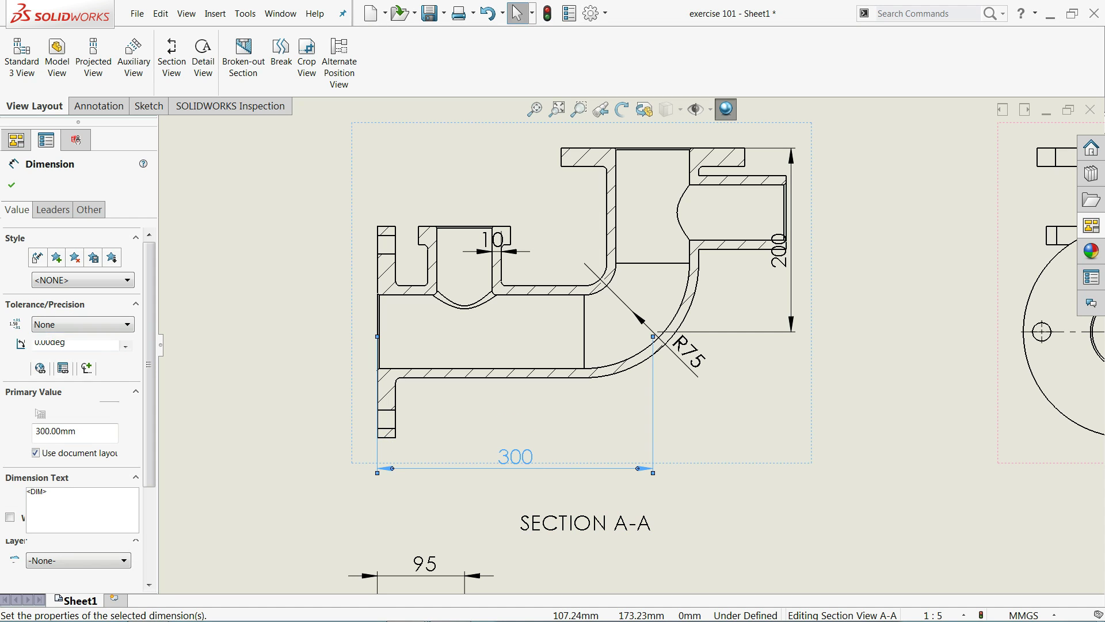
click(489, 253)
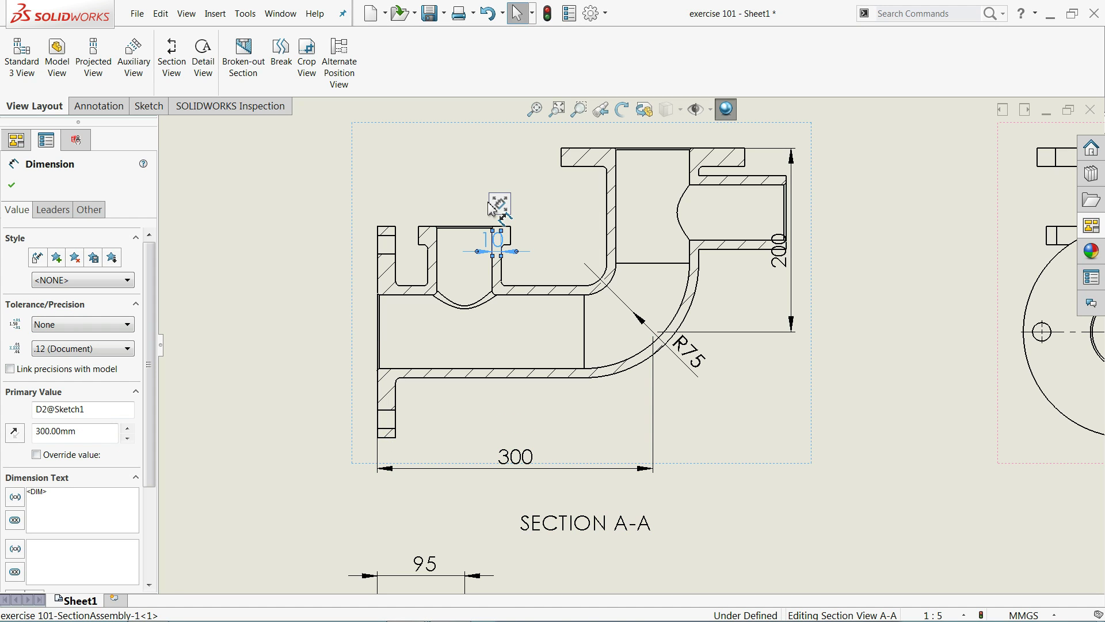
click(538, 249)
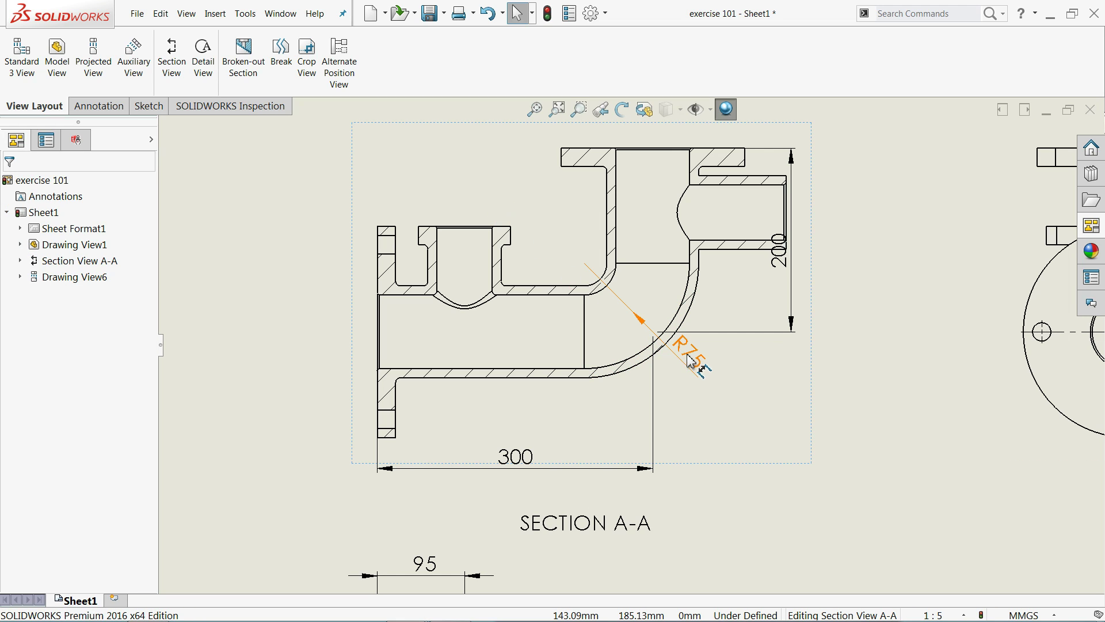
key(Escape)
drag(780, 253, 875, 261)
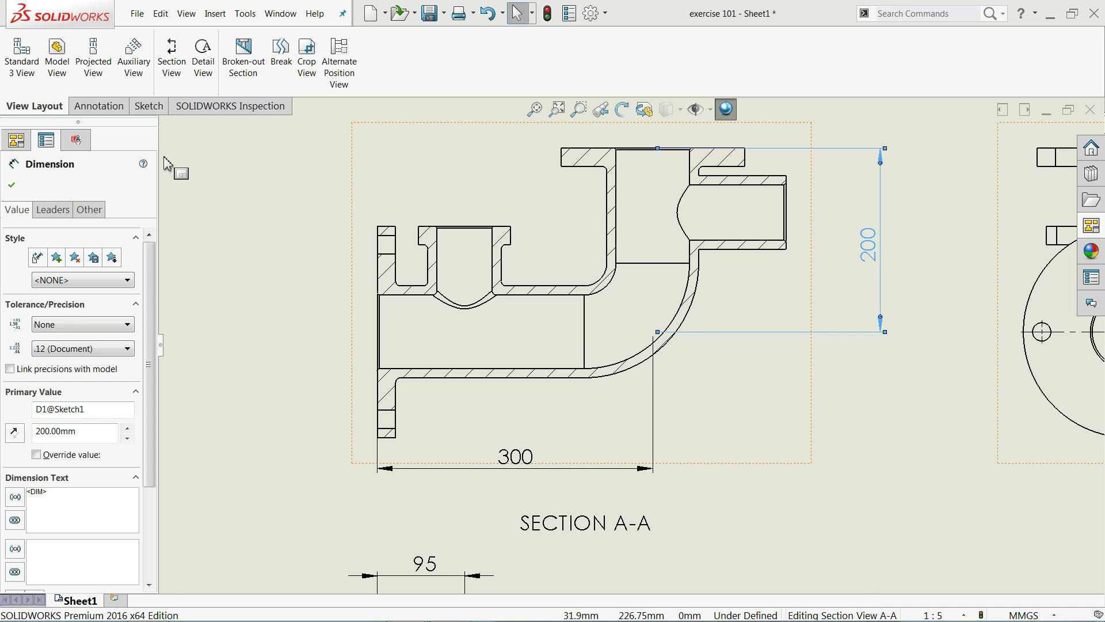
Step: Dimension the upper branch bore in Section A-A as Ø60 with its arrows inside
click(144, 108)
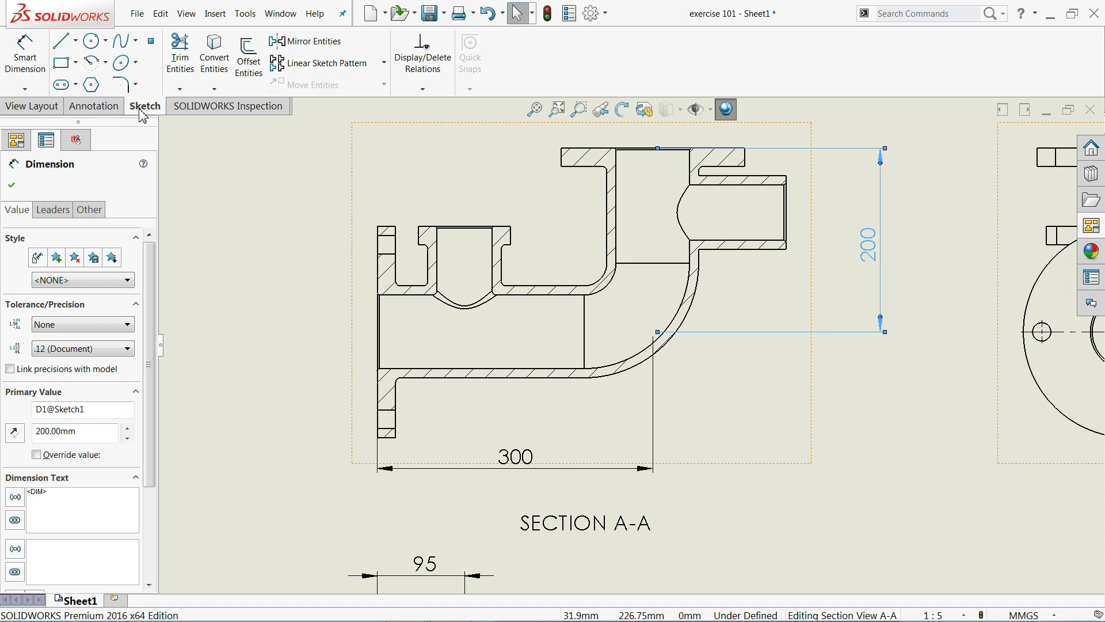
click(35, 75)
scroll(449, 235, down, 1)
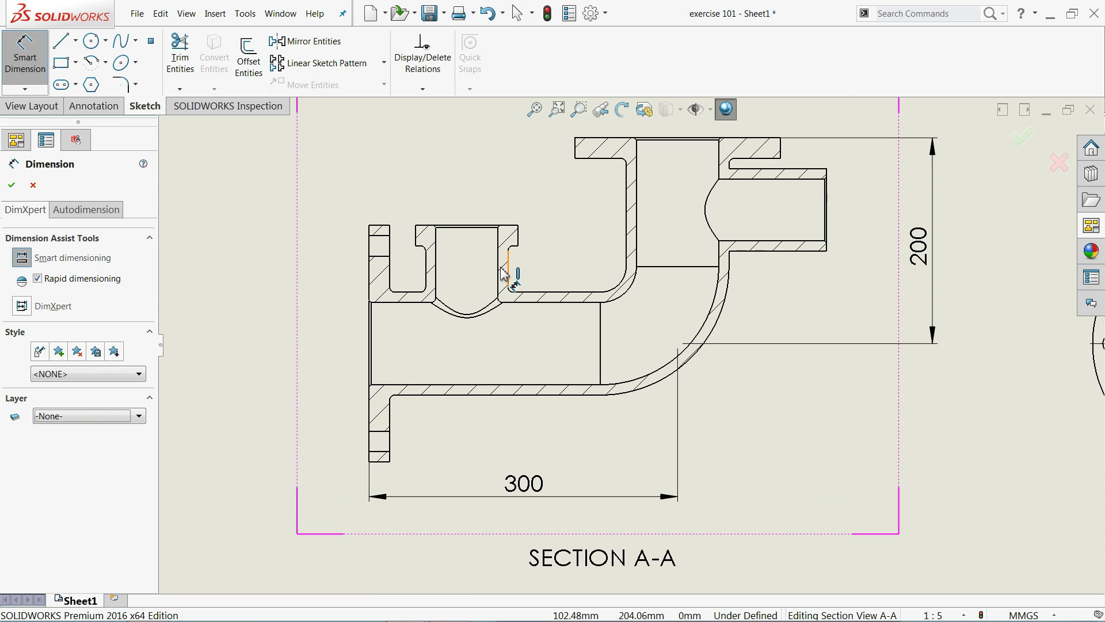
click(474, 259)
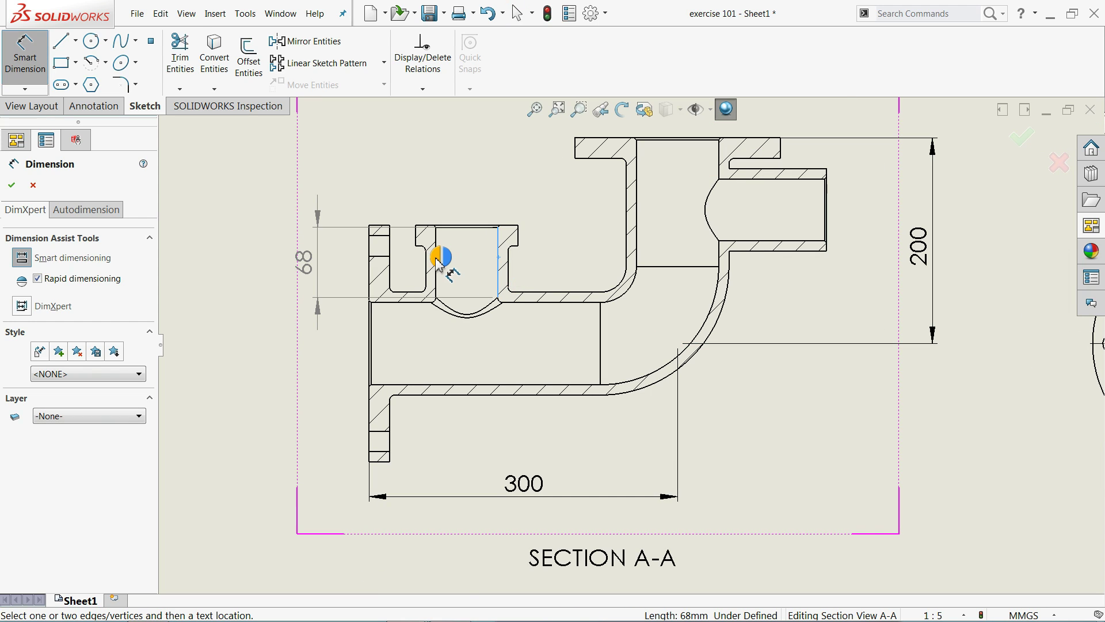
click(437, 261)
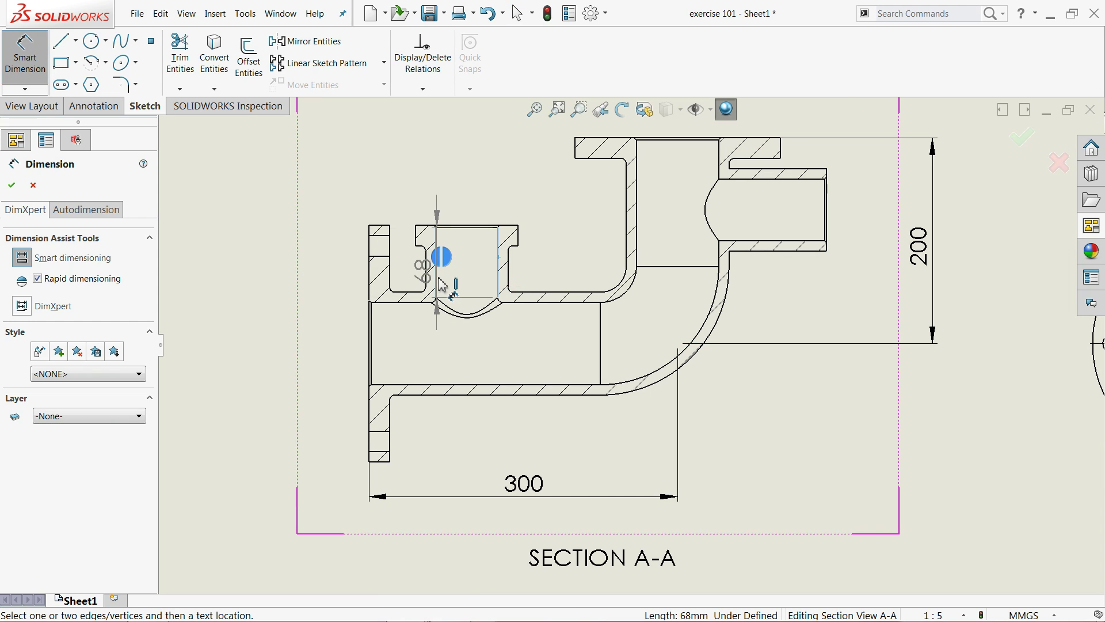
click(466, 201)
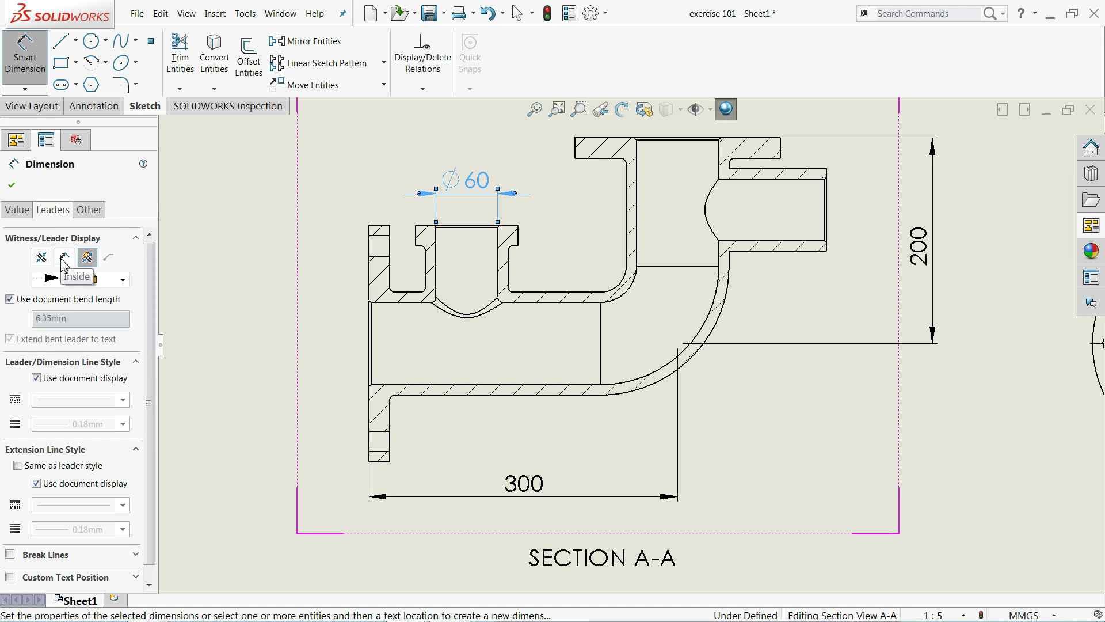
click(64, 257)
click(12, 186)
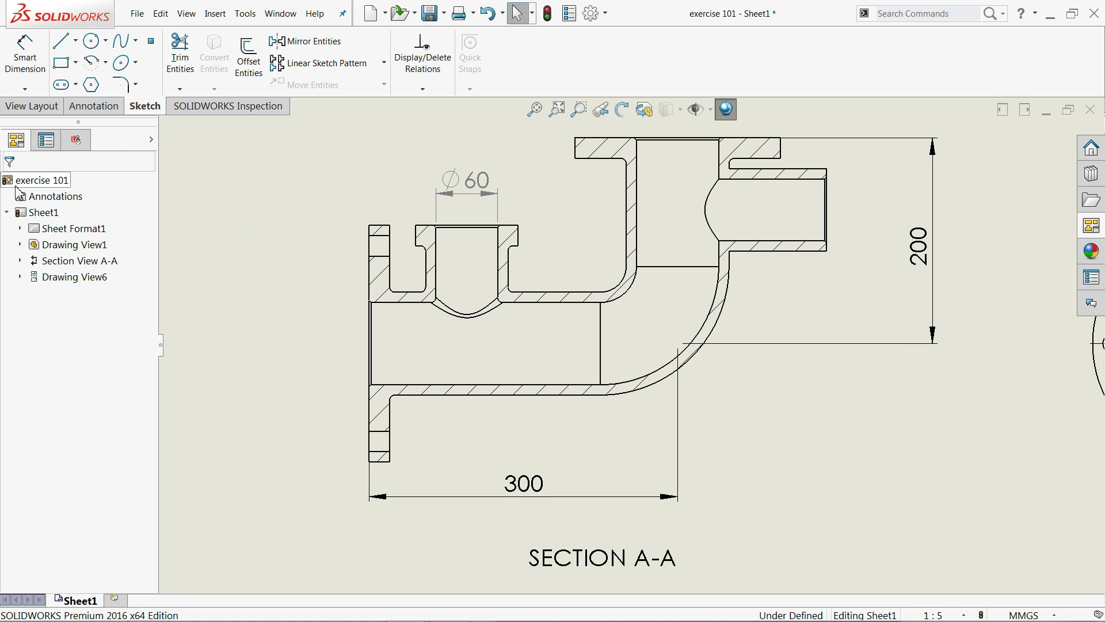
Step: Draw a construction centerline along the pipe axis and arcing around the elbow bend
click(76, 40)
click(86, 77)
click(369, 343)
click(612, 344)
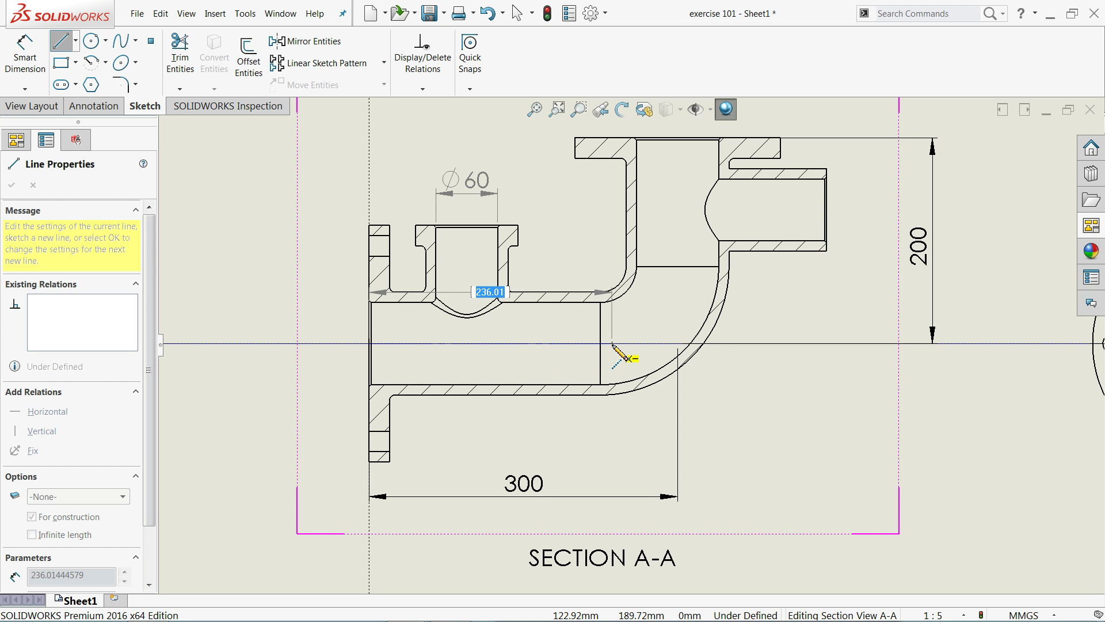
click(612, 344)
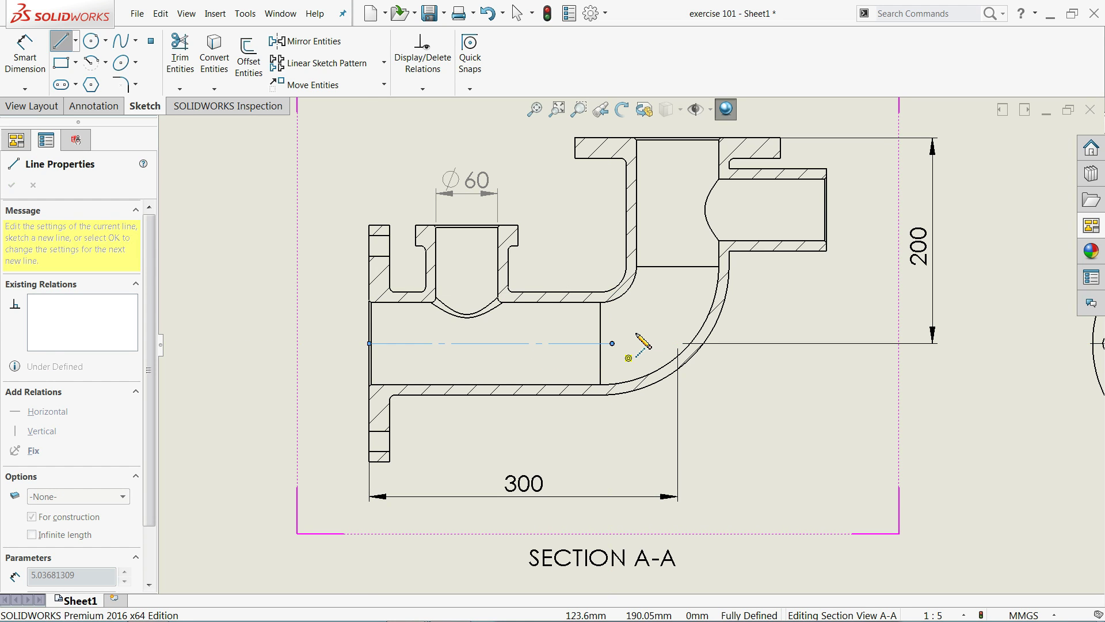
click(679, 277)
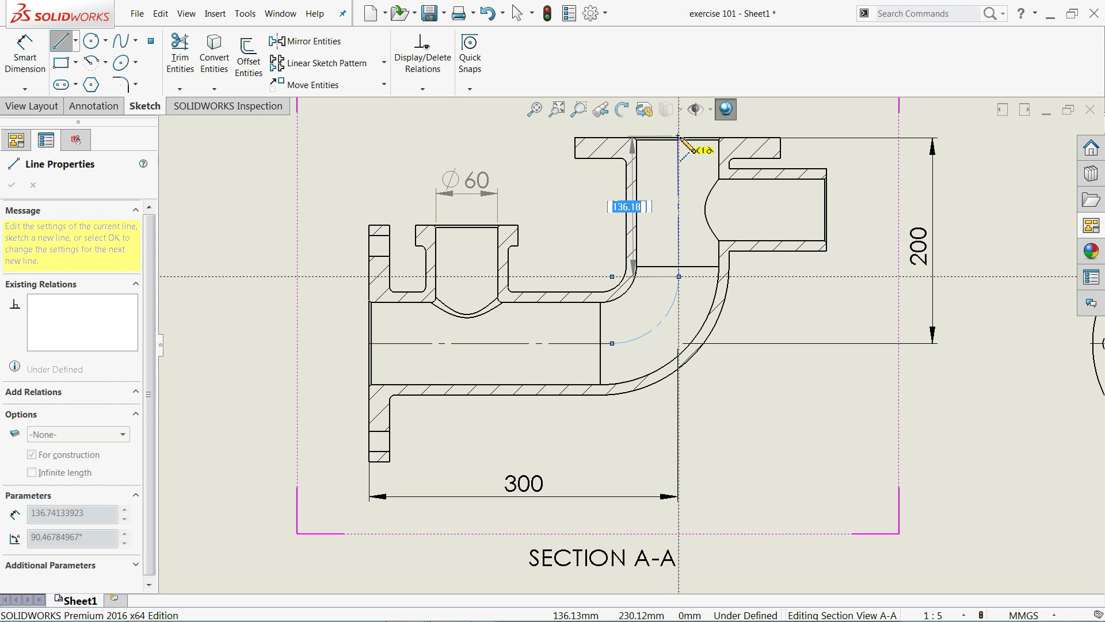
Step: Extend the construction line up to the top flange edge and end the line sketch
scroll(679, 139, down, 3)
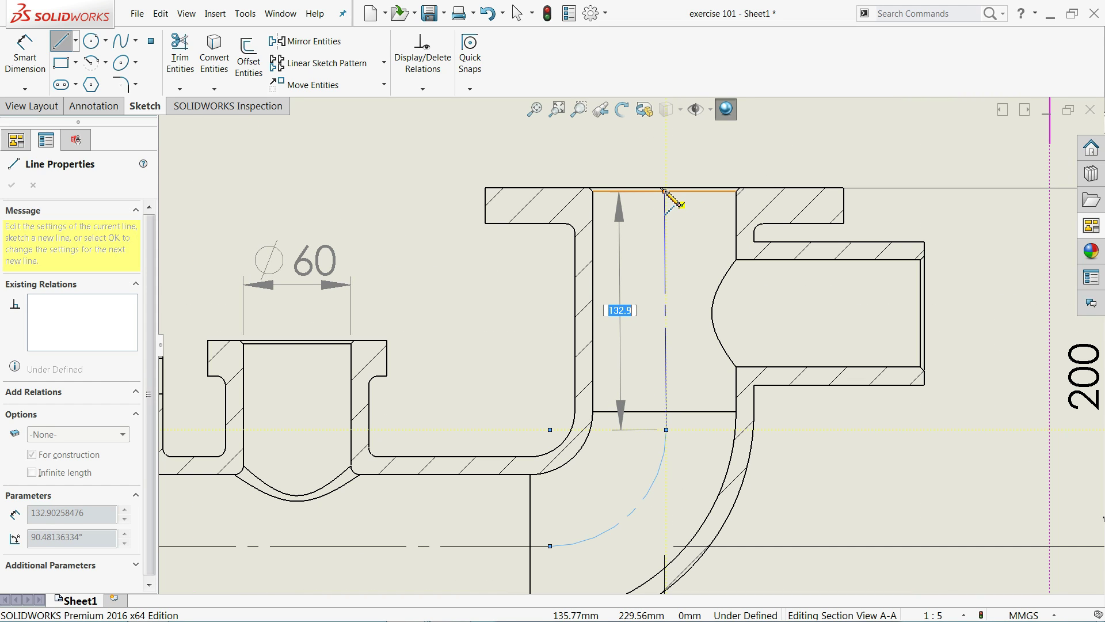
click(665, 190)
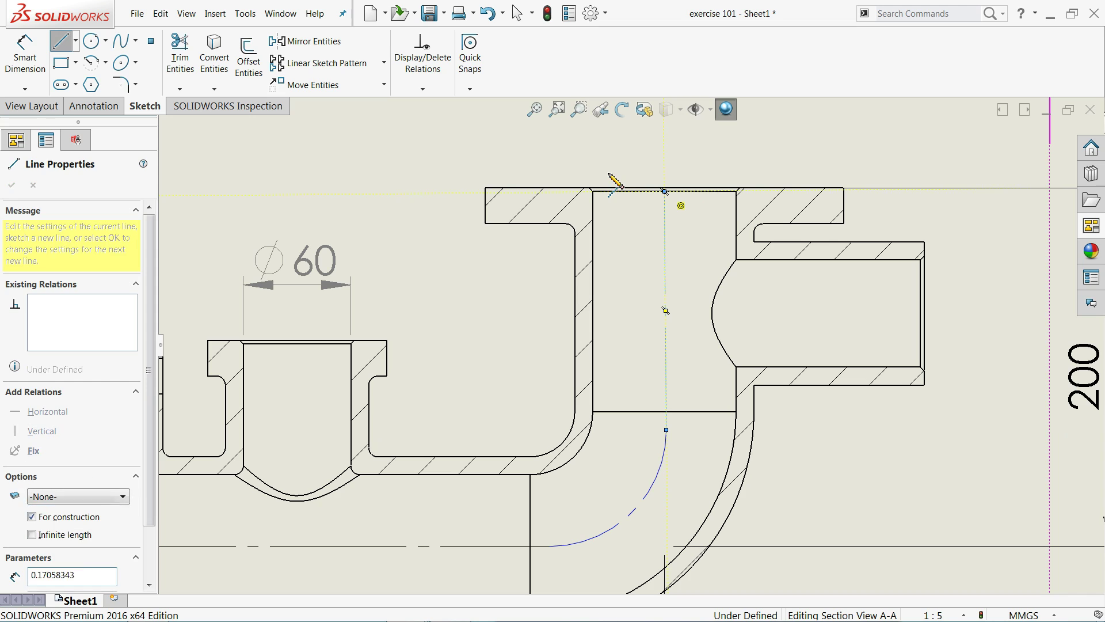
right_click(609, 174)
click(643, 183)
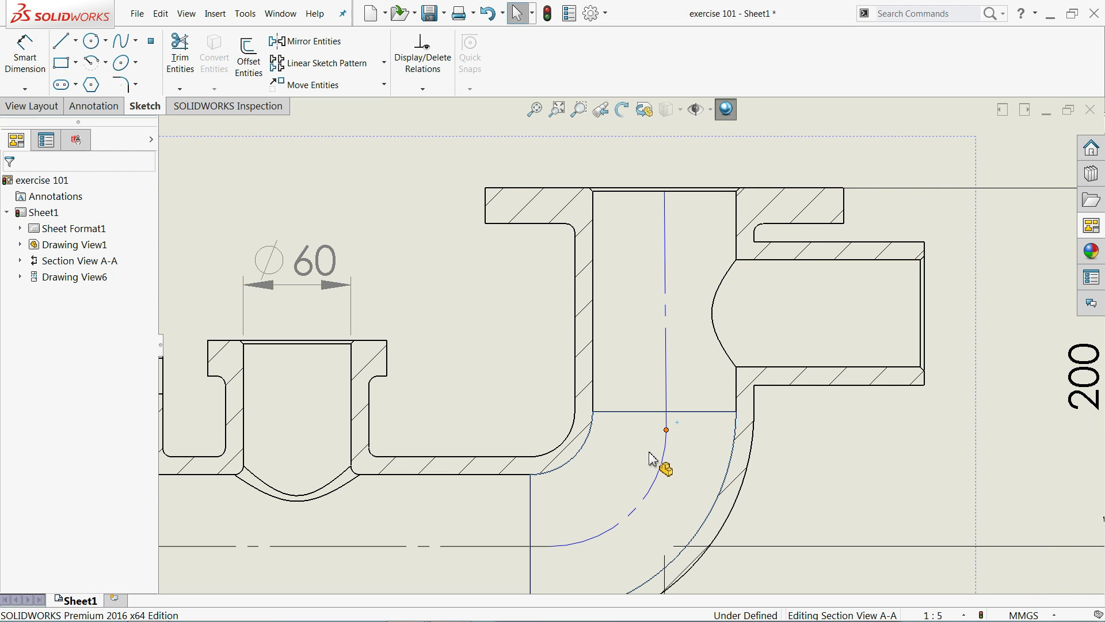
click(669, 450)
ctrl+click(670, 449)
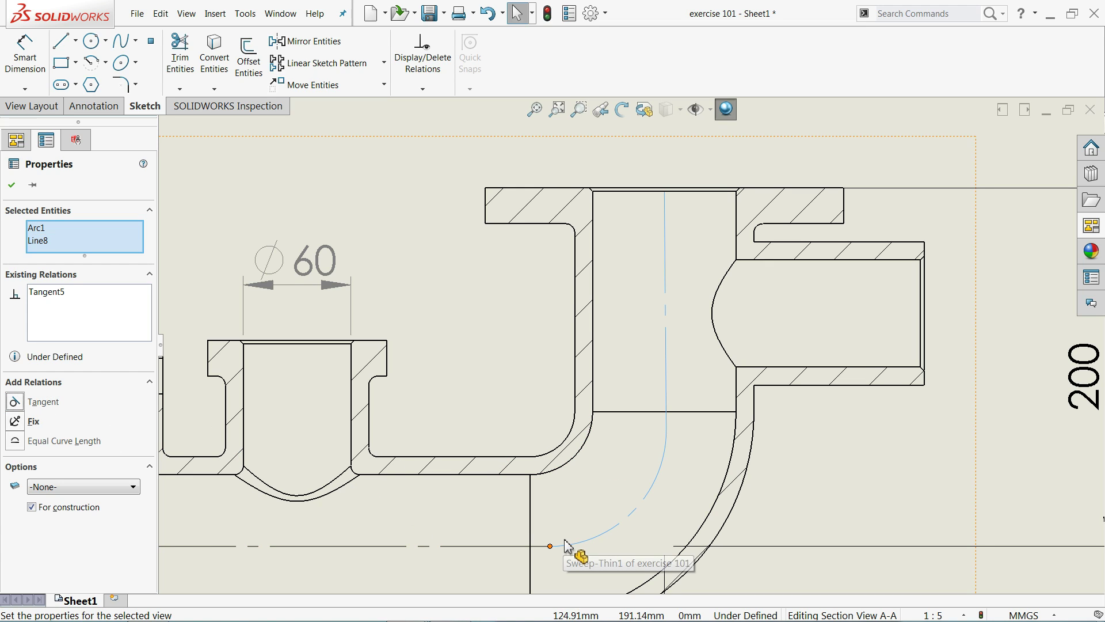
click(556, 557)
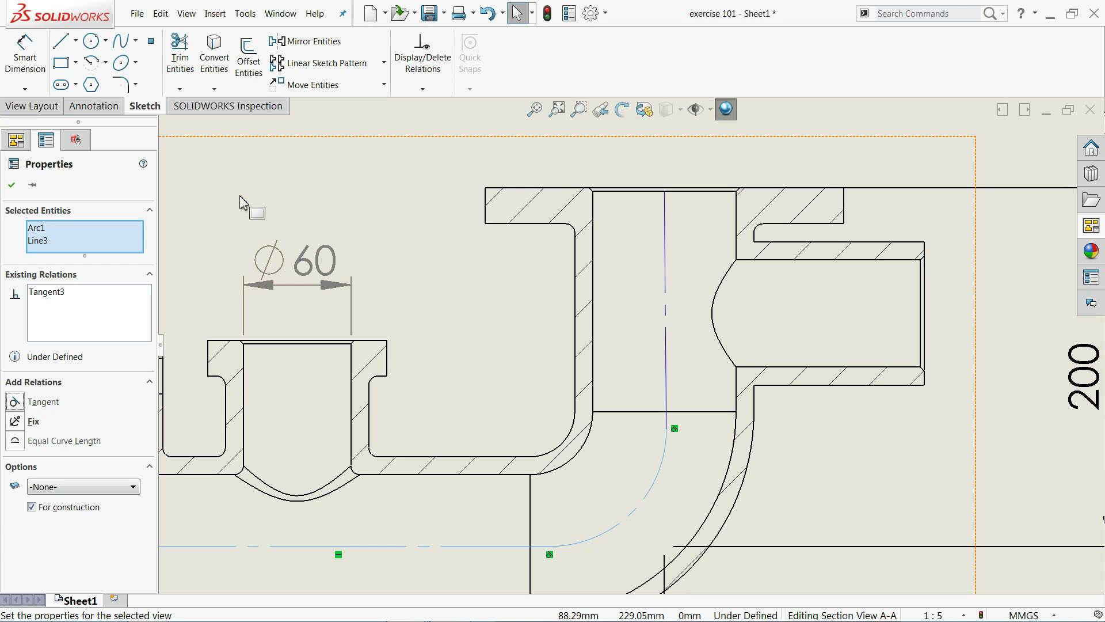
click(501, 235)
Step: Give the construction arc a radius dimension of 75
key(f)
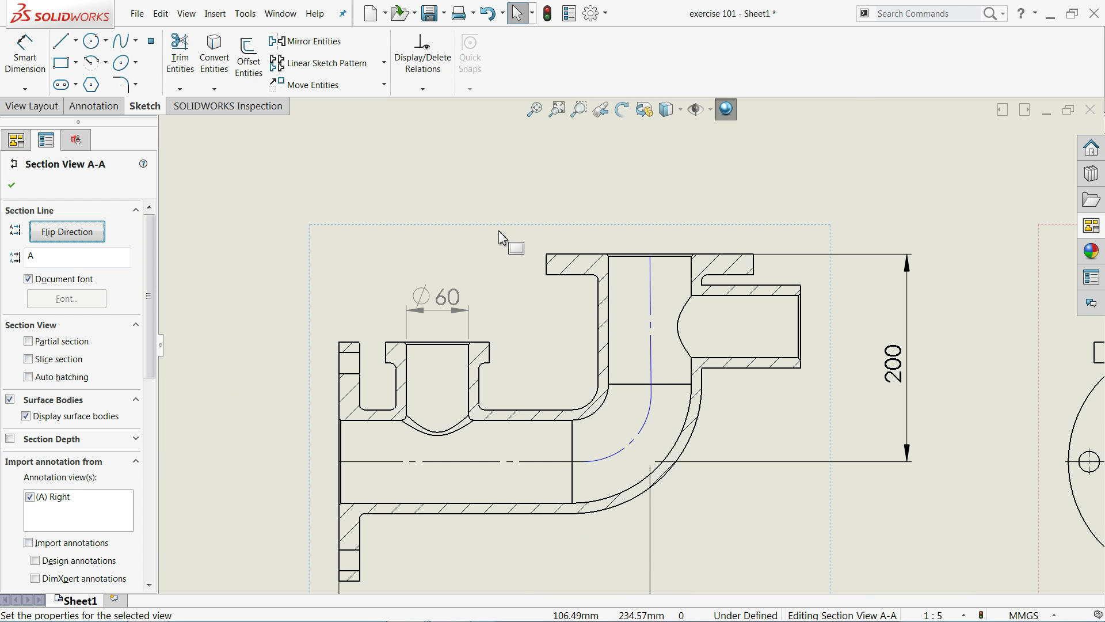
click(25, 58)
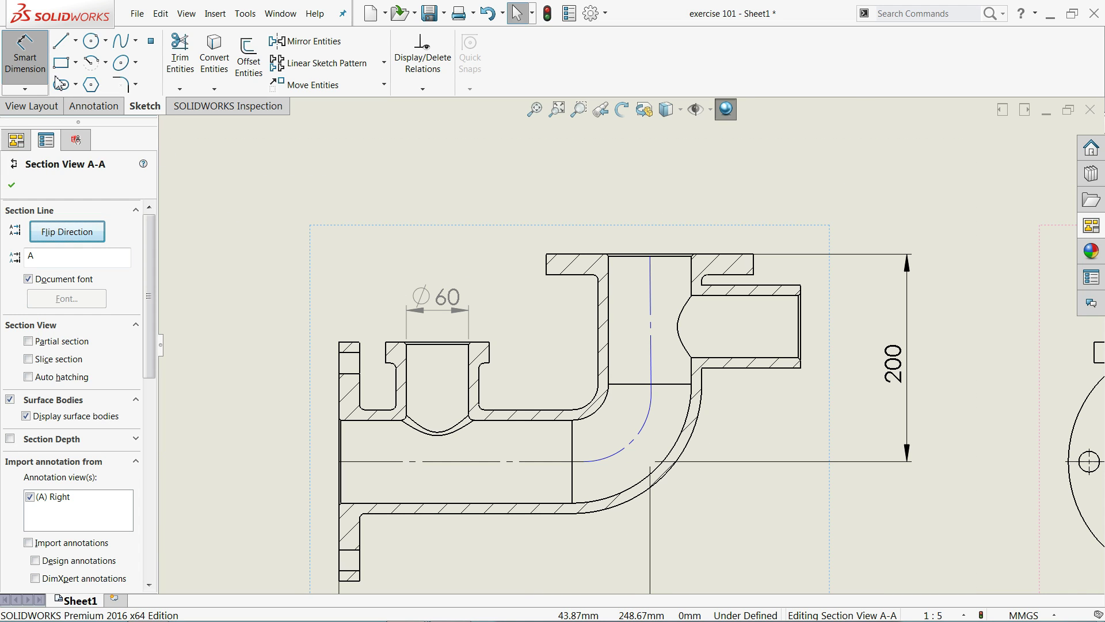
click(637, 440)
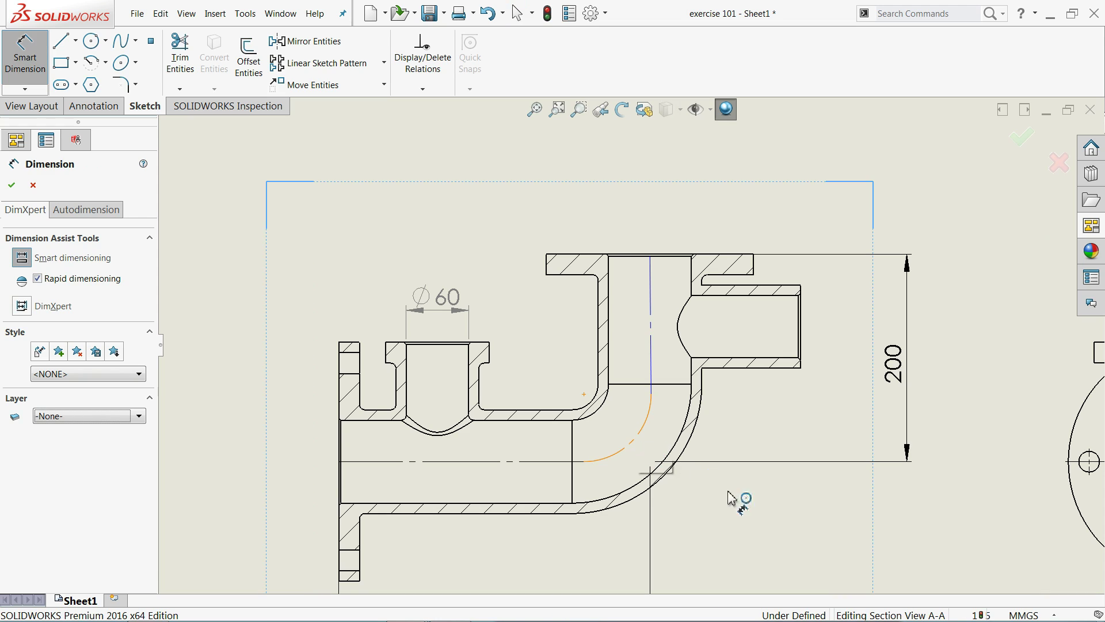
click(757, 512)
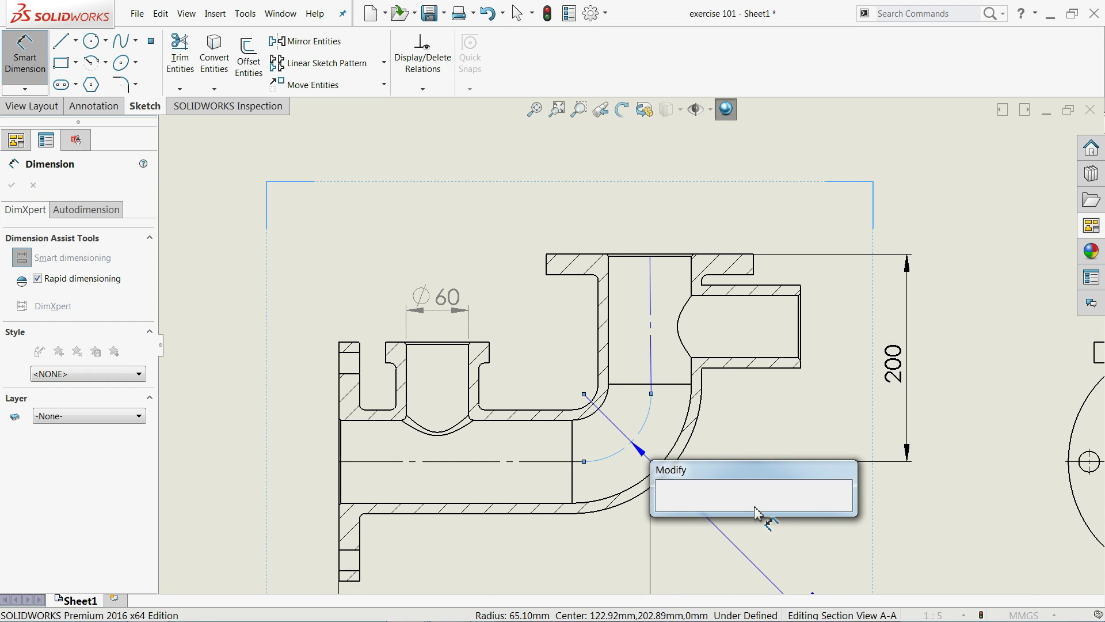
text(75)
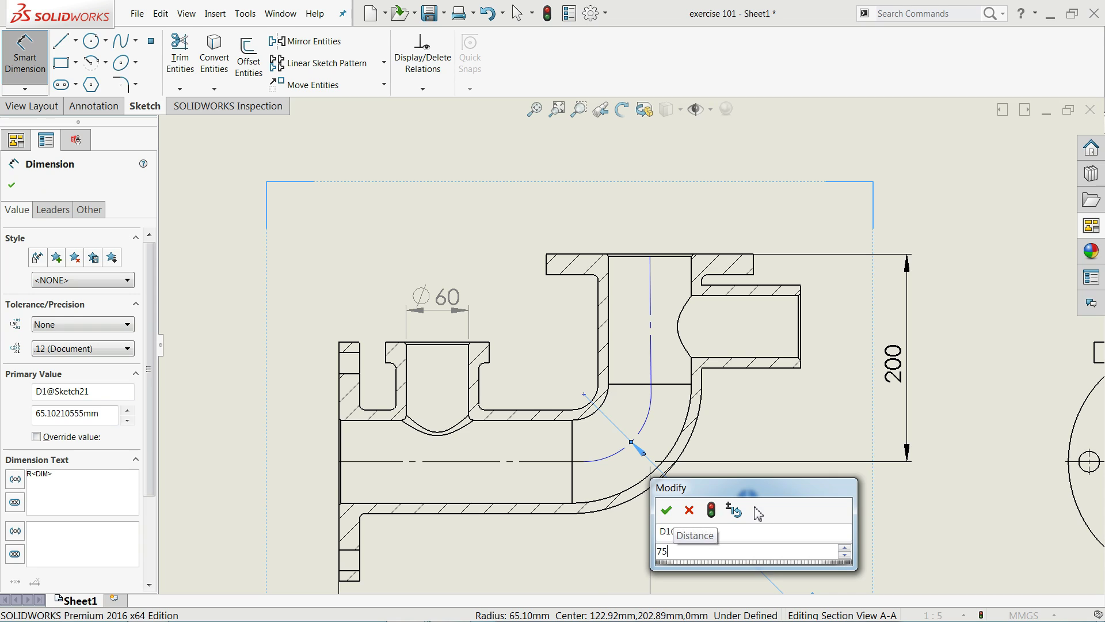
key(Return)
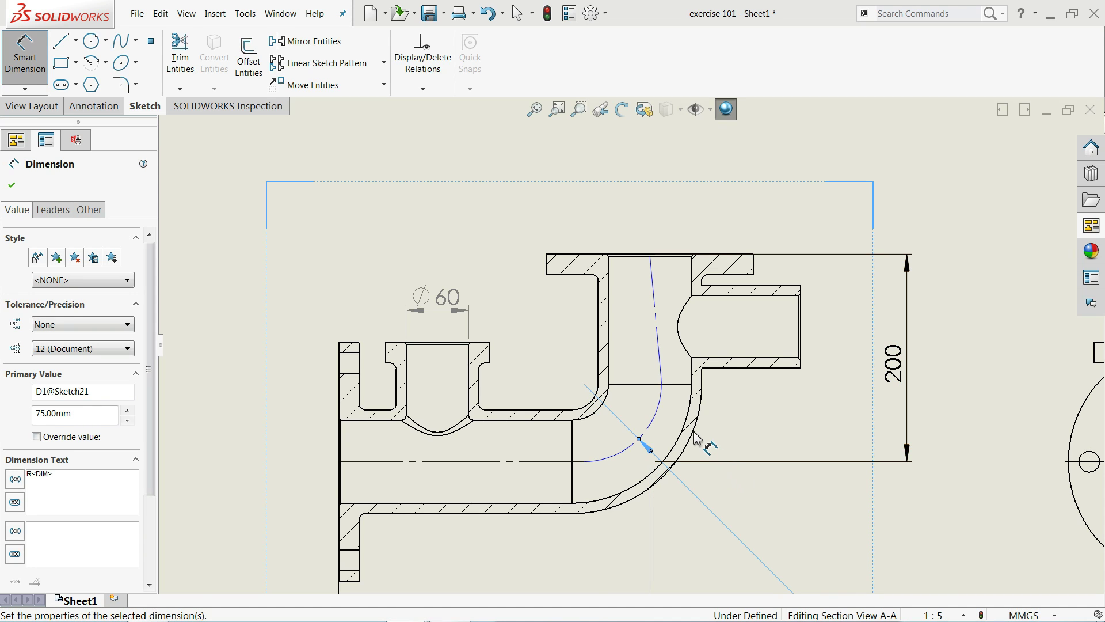
click(374, 168)
Step: Add a Vertical relation to the construction line to fully define the sketch
click(657, 329)
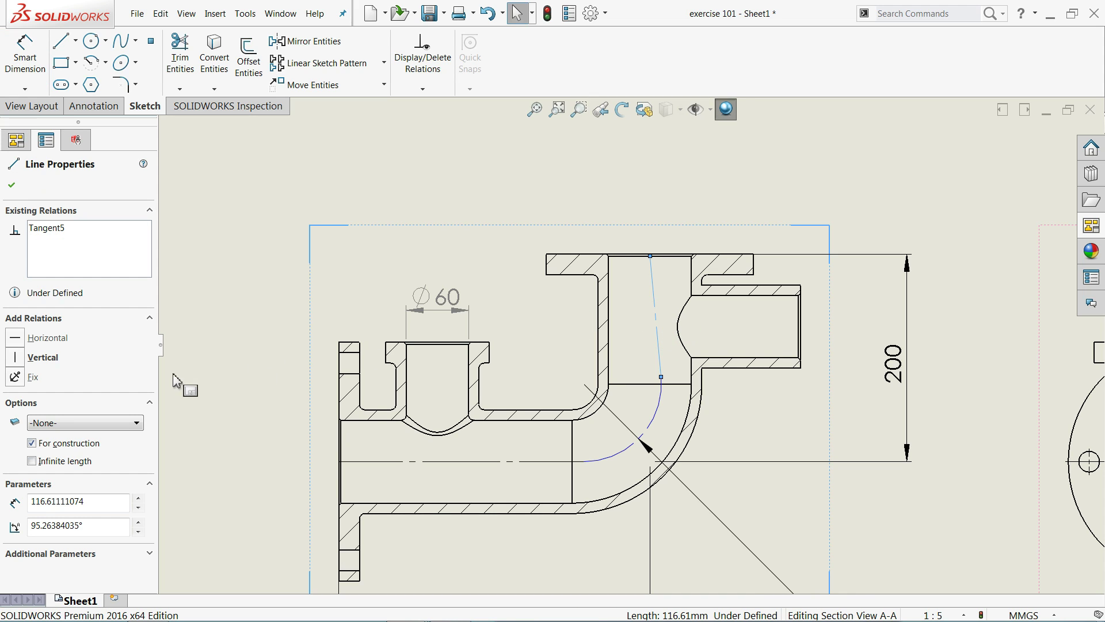
click(43, 360)
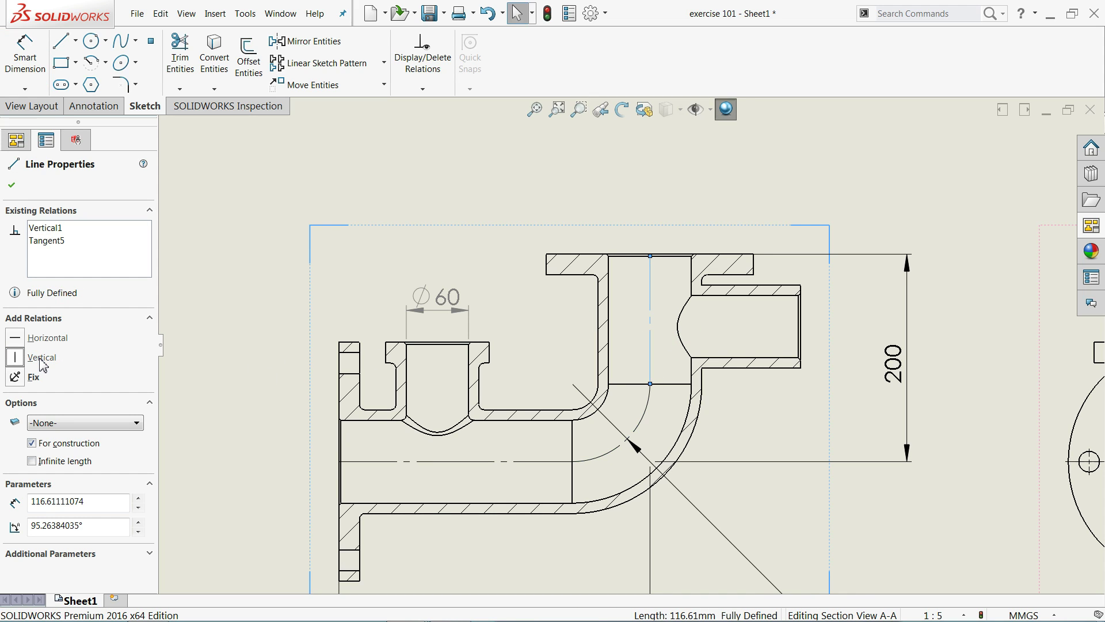
click(453, 196)
scroll(518, 262, up, 2)
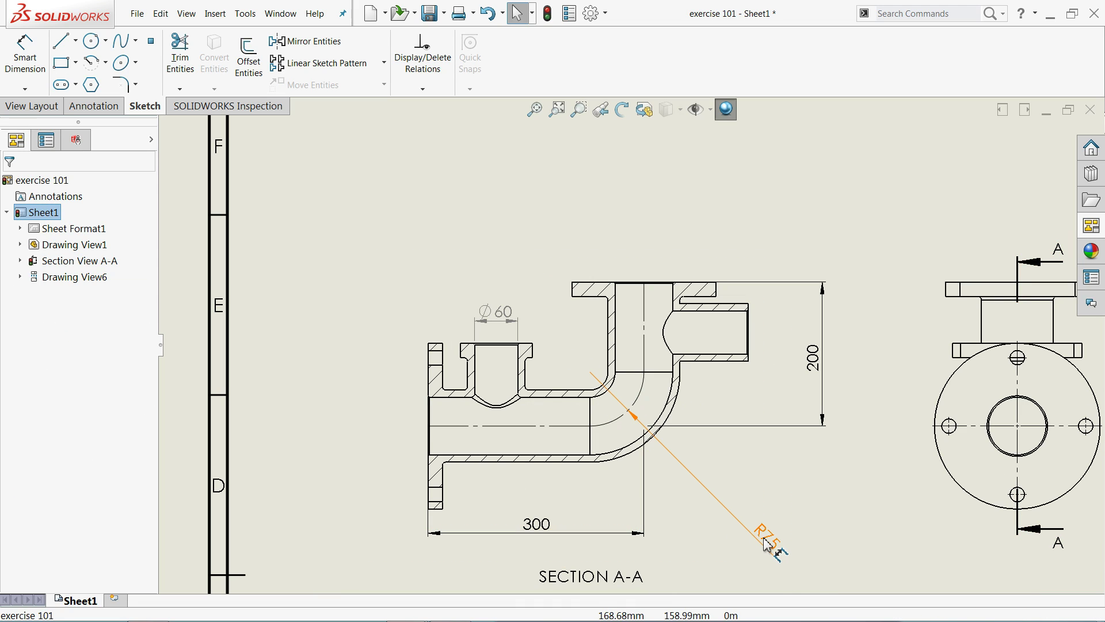
Step: Move the R75 radius label closer to the bend
drag(725, 515, 679, 467)
scroll(570, 461, down, 3)
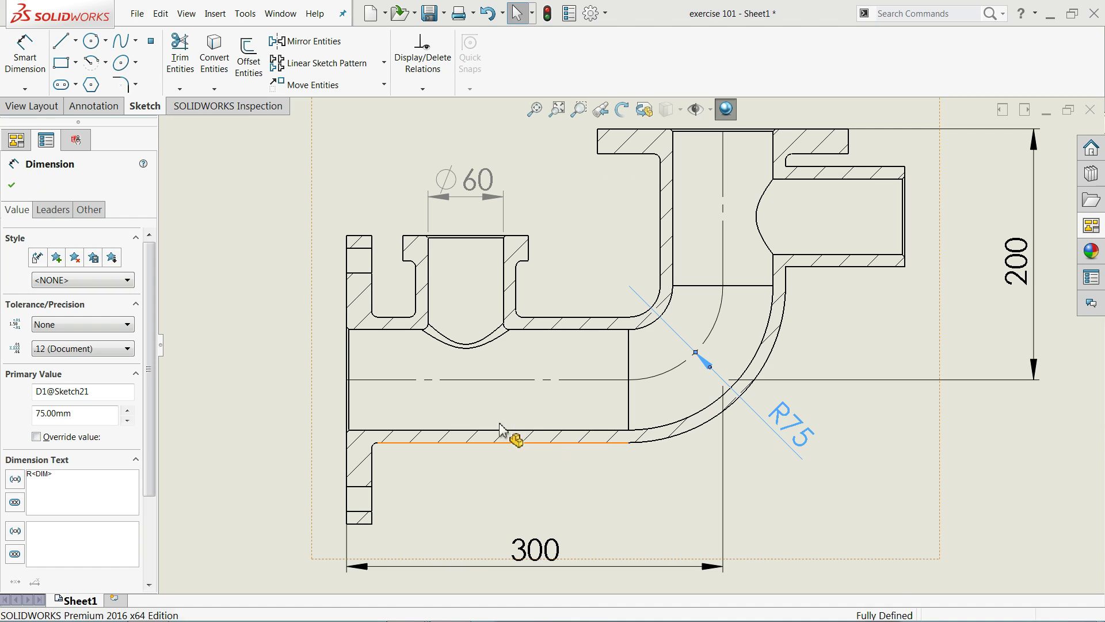
scroll(628, 317, up, 1)
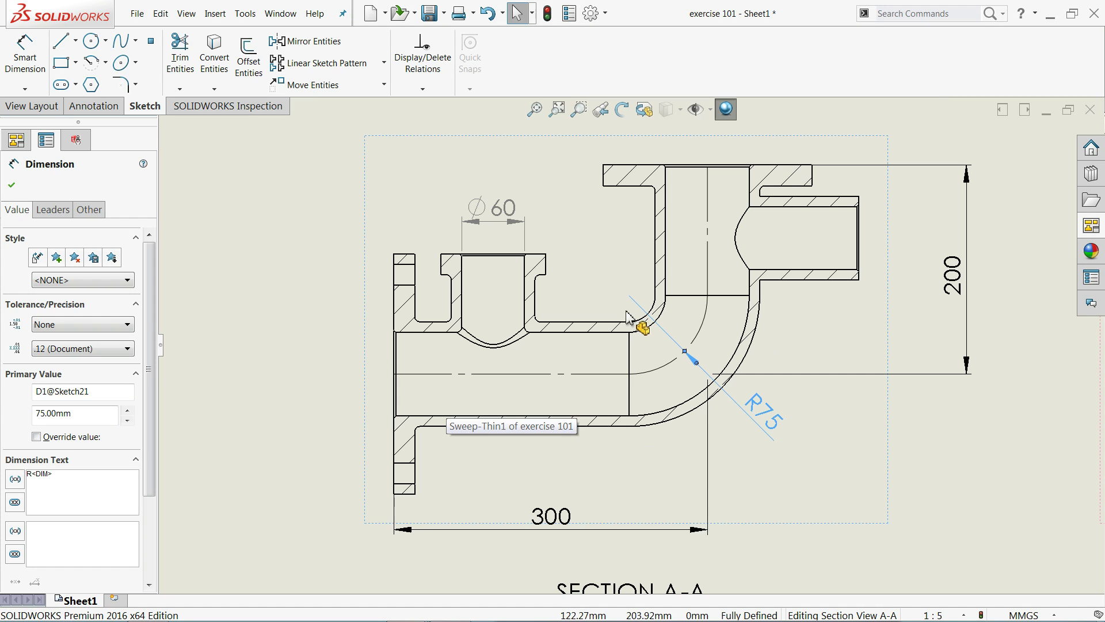
scroll(860, 147, down, 1)
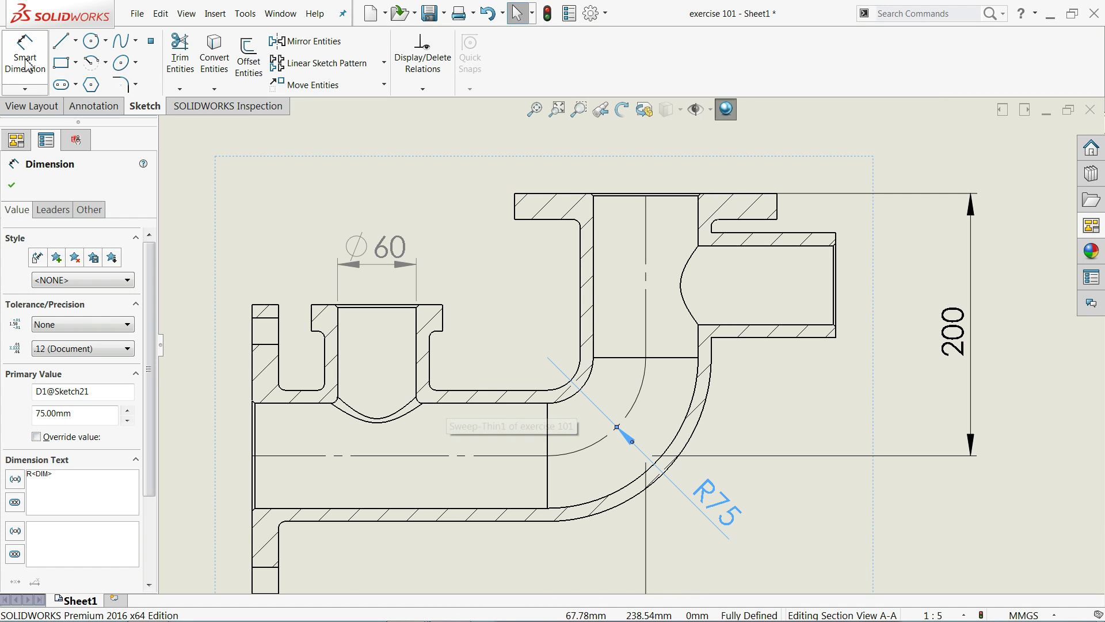
Step: Add a driven 145 dimension from the vertical centreline to the pipe's right end, below the view
click(539, 290)
scroll(641, 334, up, 1)
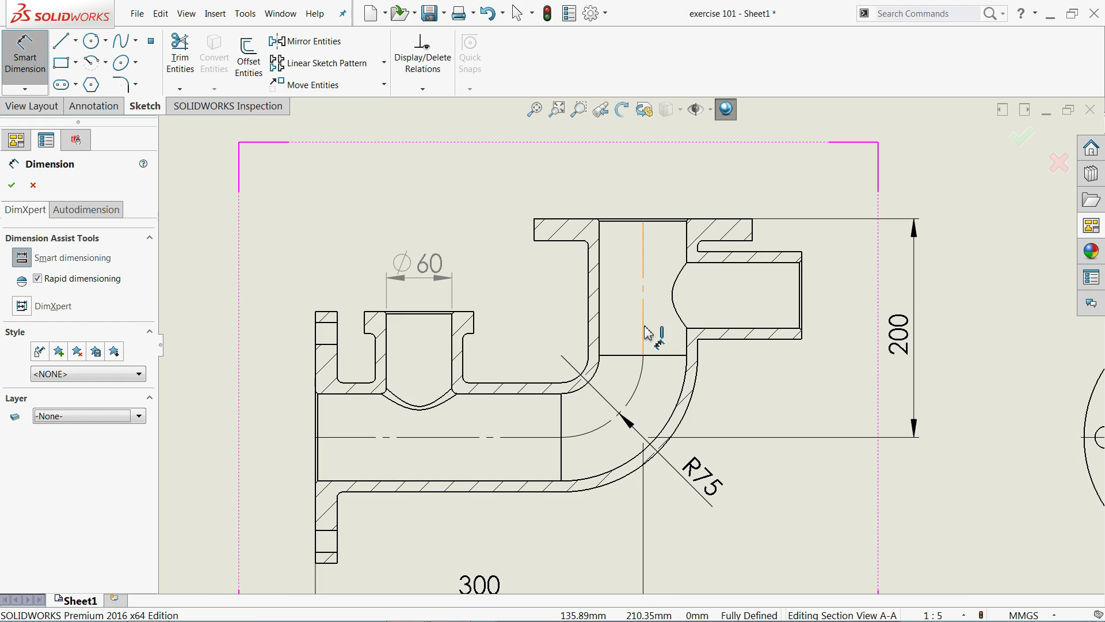
click(644, 333)
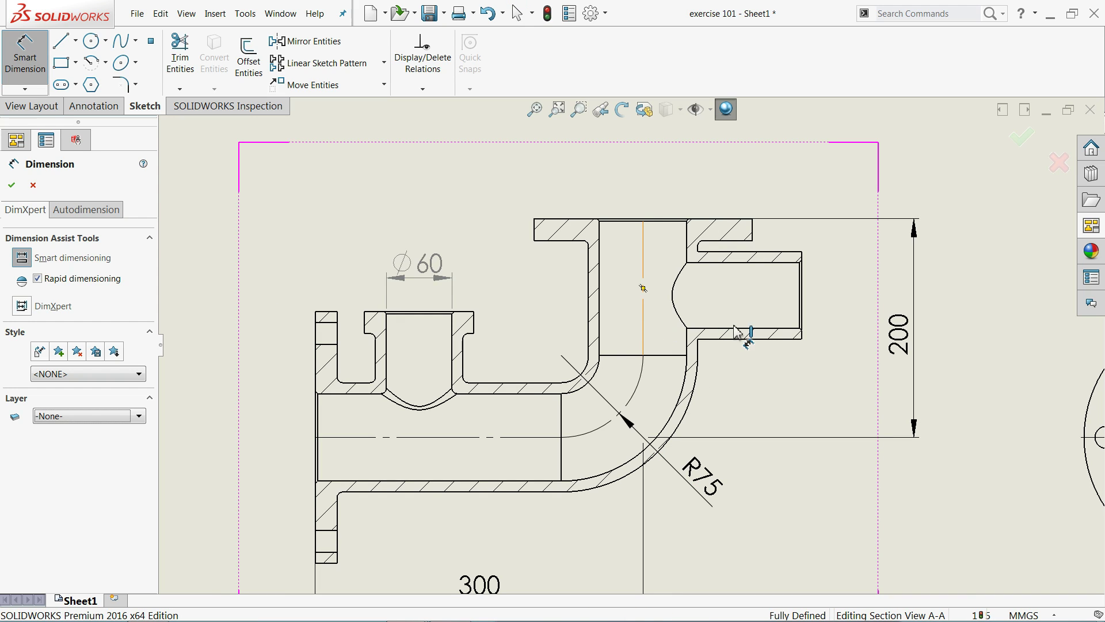
click(802, 320)
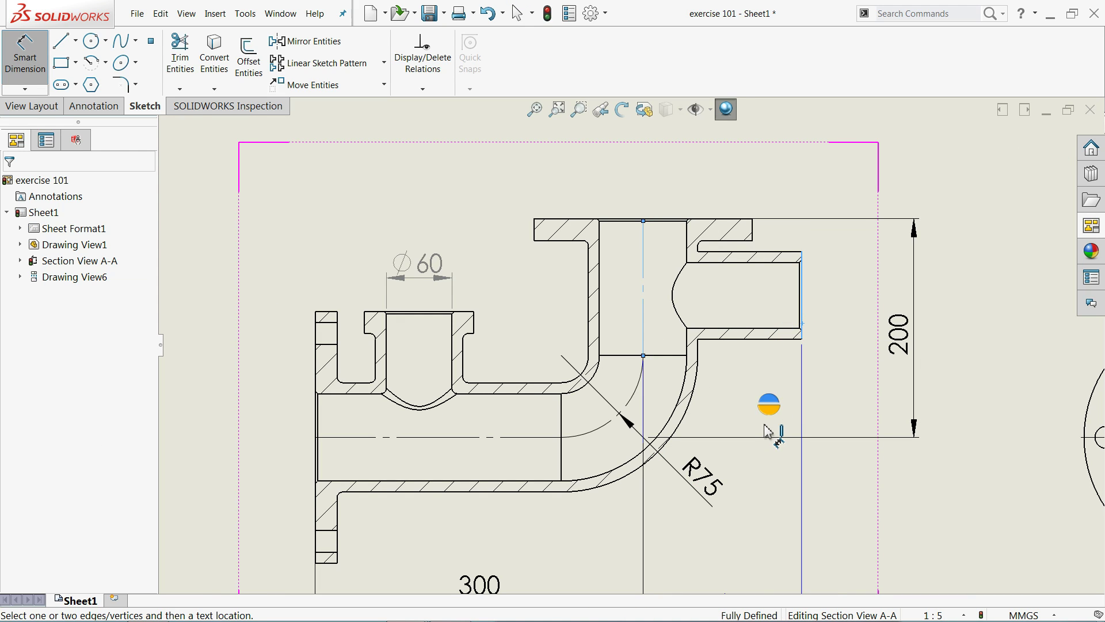
scroll(748, 443, up, 2)
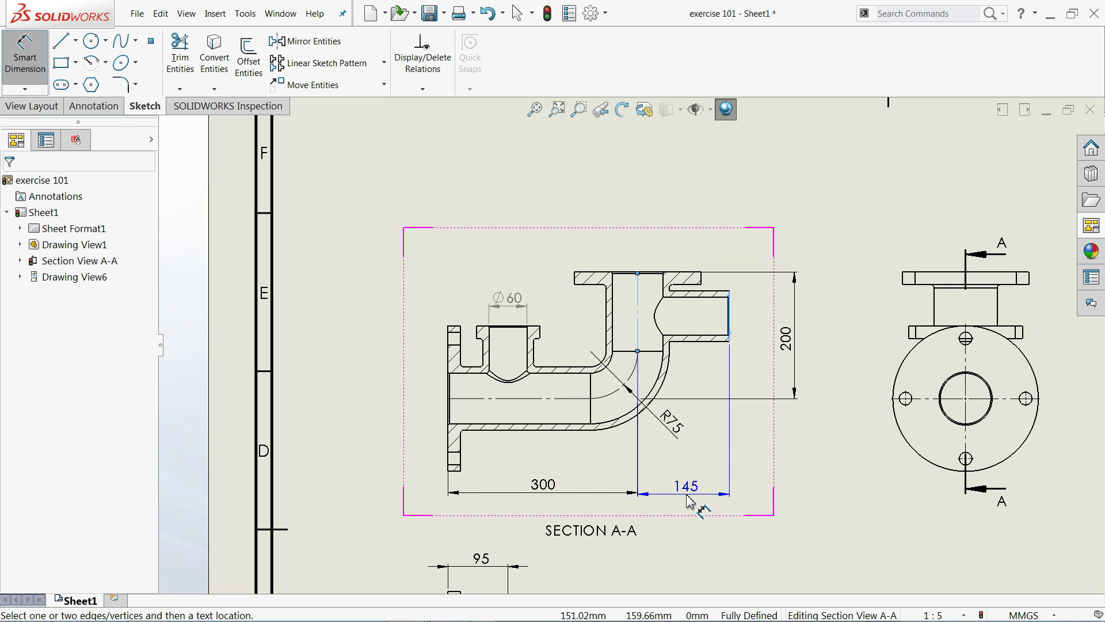
click(690, 497)
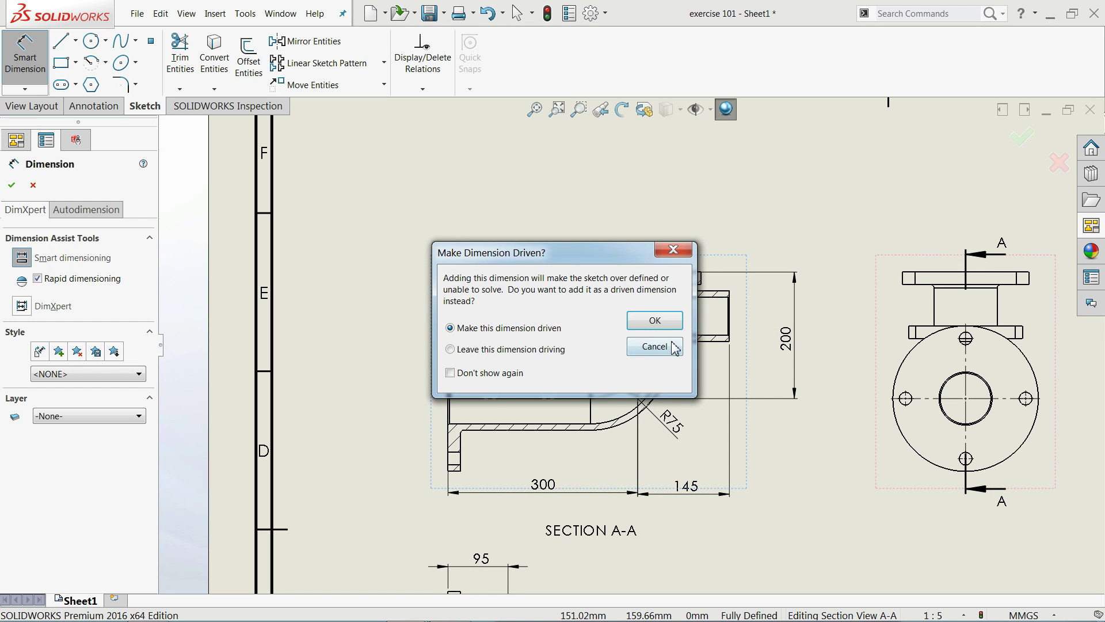
click(654, 321)
scroll(713, 323, down, 5)
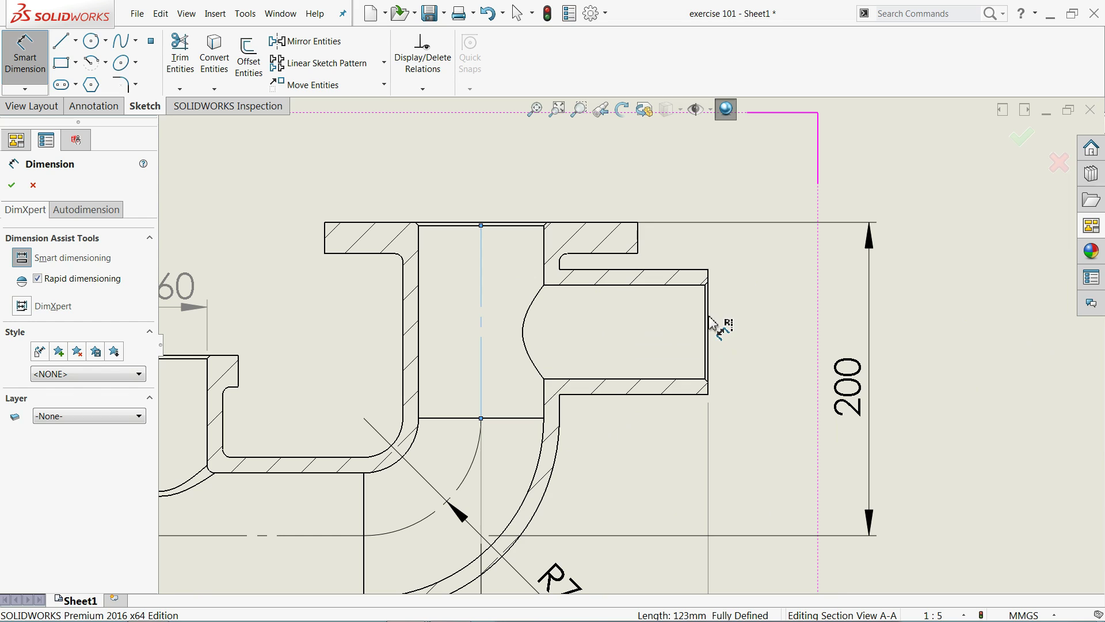
Step: Dimension the bore as Ø60 and the outer wall as Ø80 in Section A-A
click(662, 380)
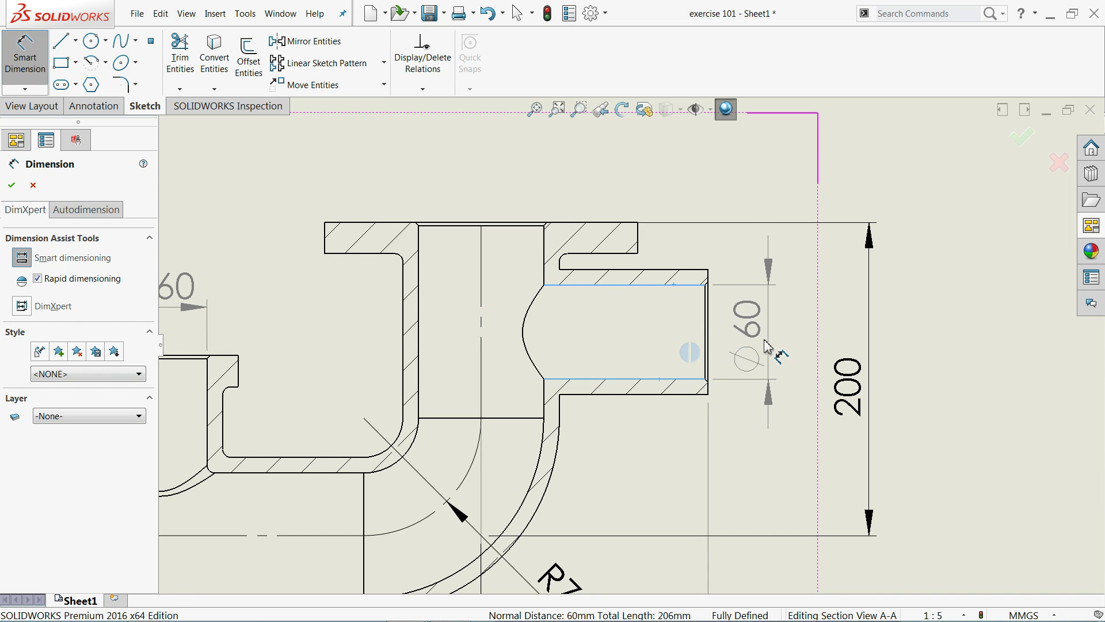
click(768, 345)
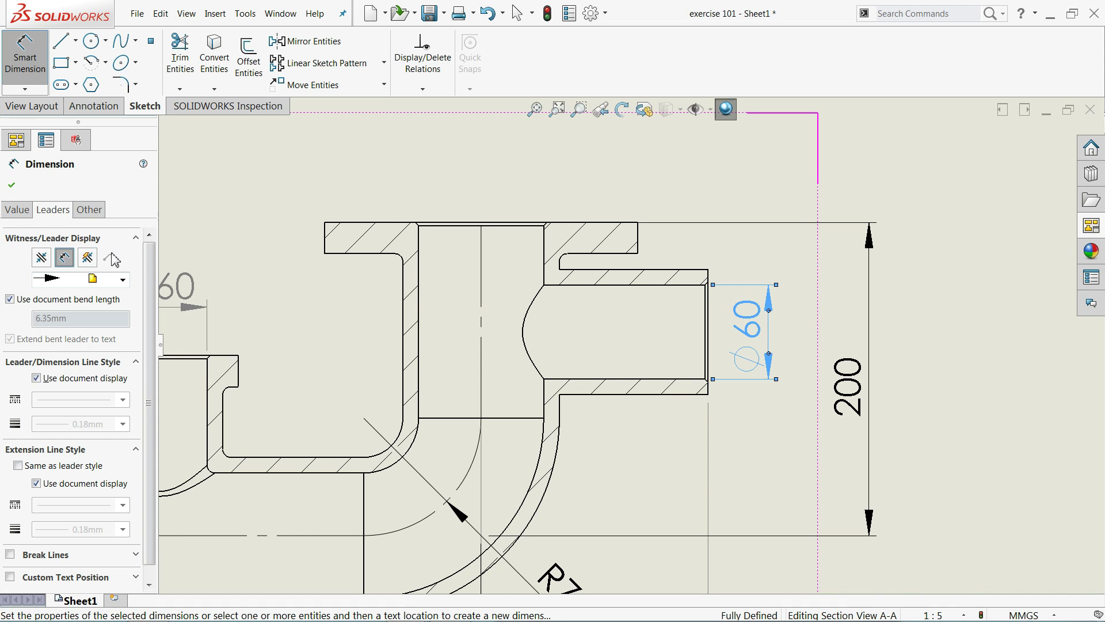
click(617, 269)
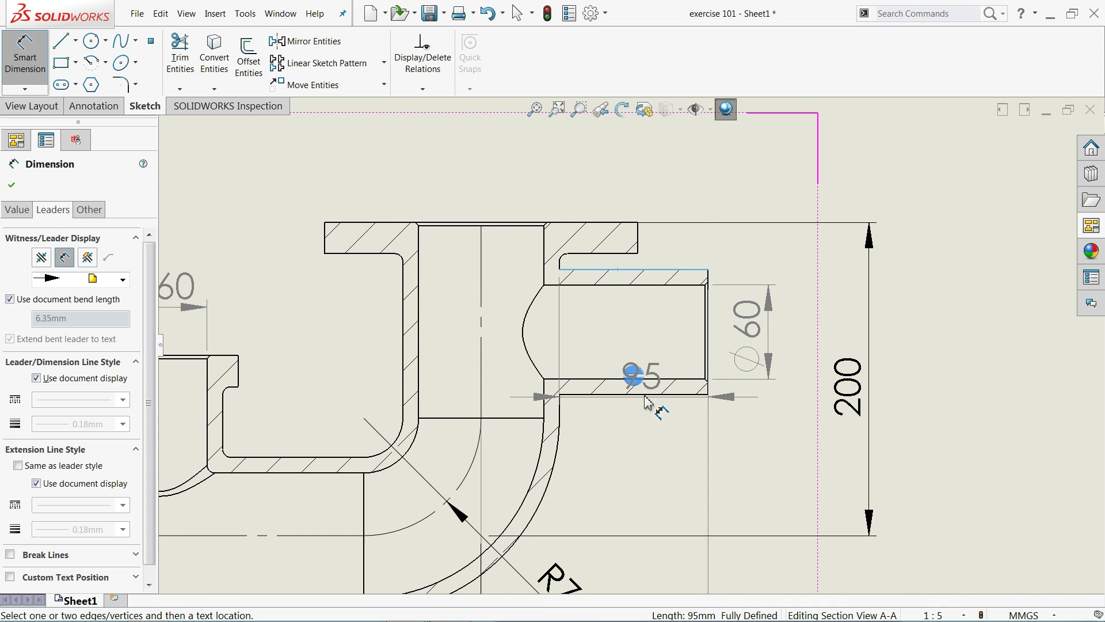
click(644, 394)
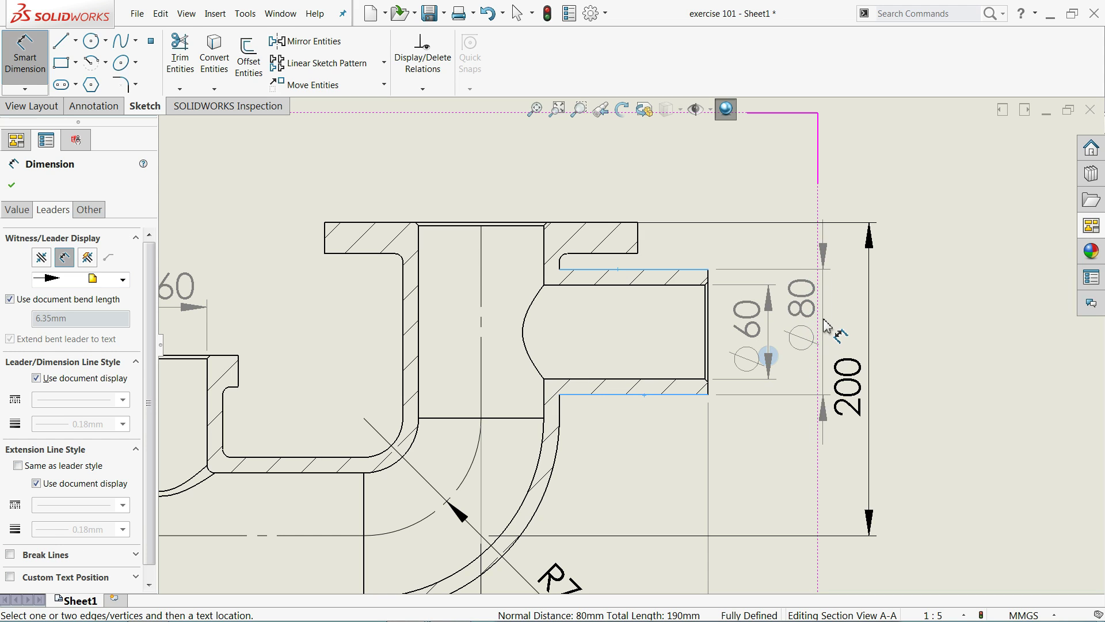
click(825, 340)
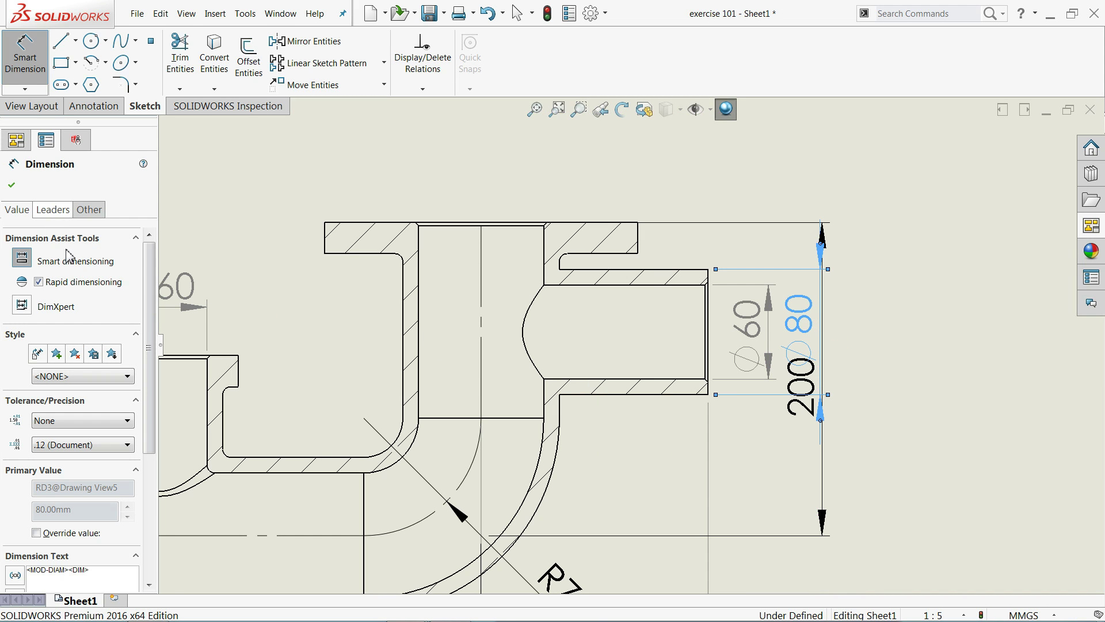
click(52, 209)
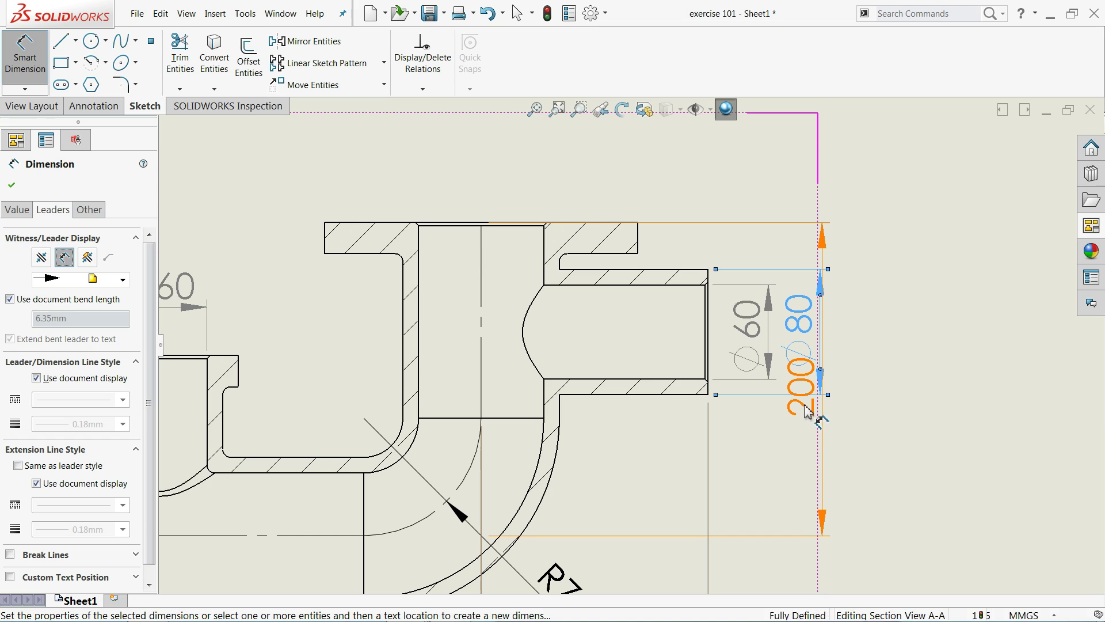
Step: Move the 200 height dimension further right of the section view
drag(817, 420, 891, 403)
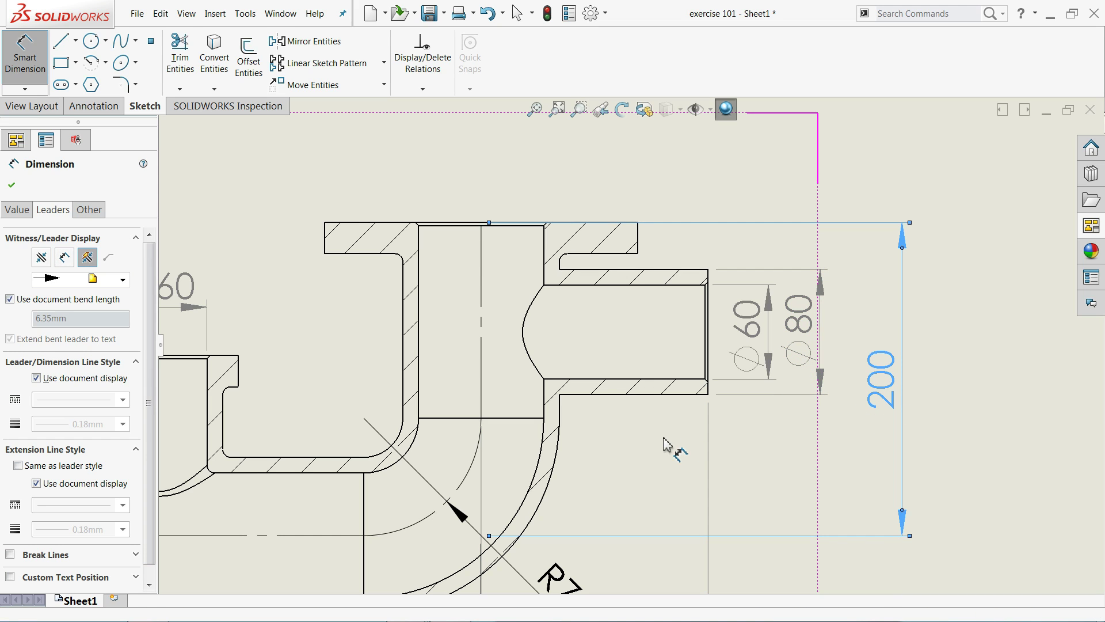
scroll(668, 412, up, 4)
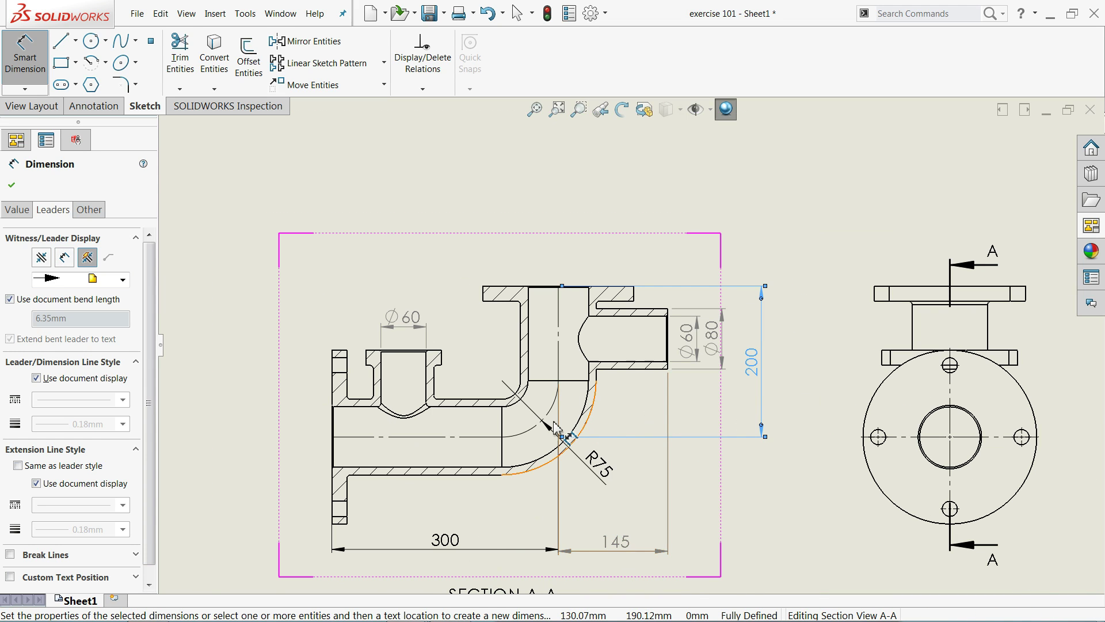
scroll(557, 428, up, 5)
scroll(557, 429, down, 4)
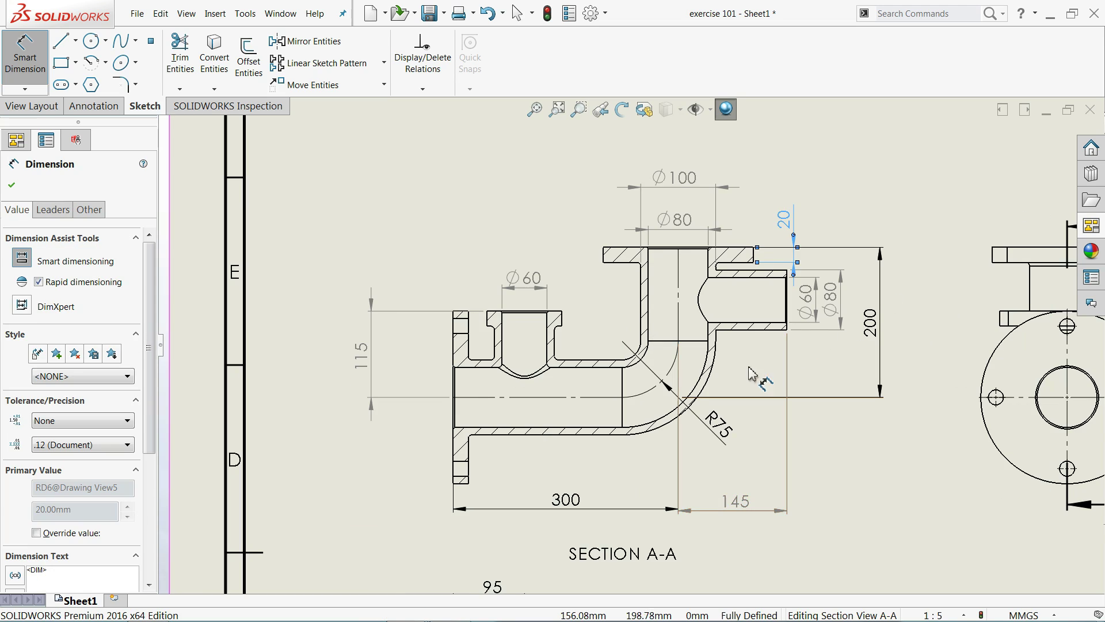
scroll(751, 374, down, 1)
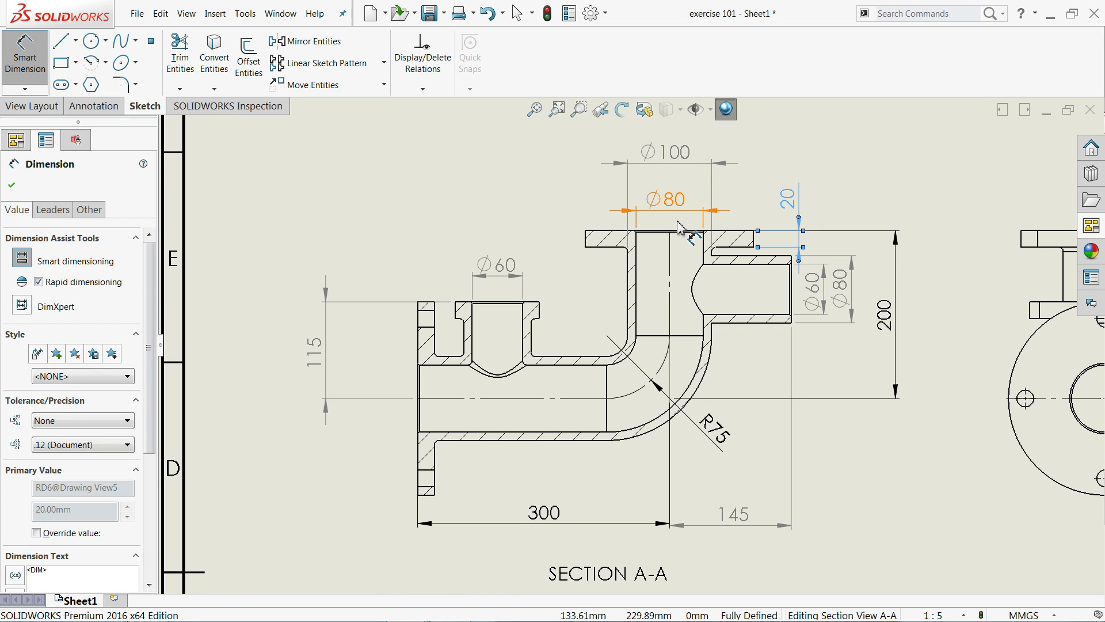
scroll(461, 433, down, 2)
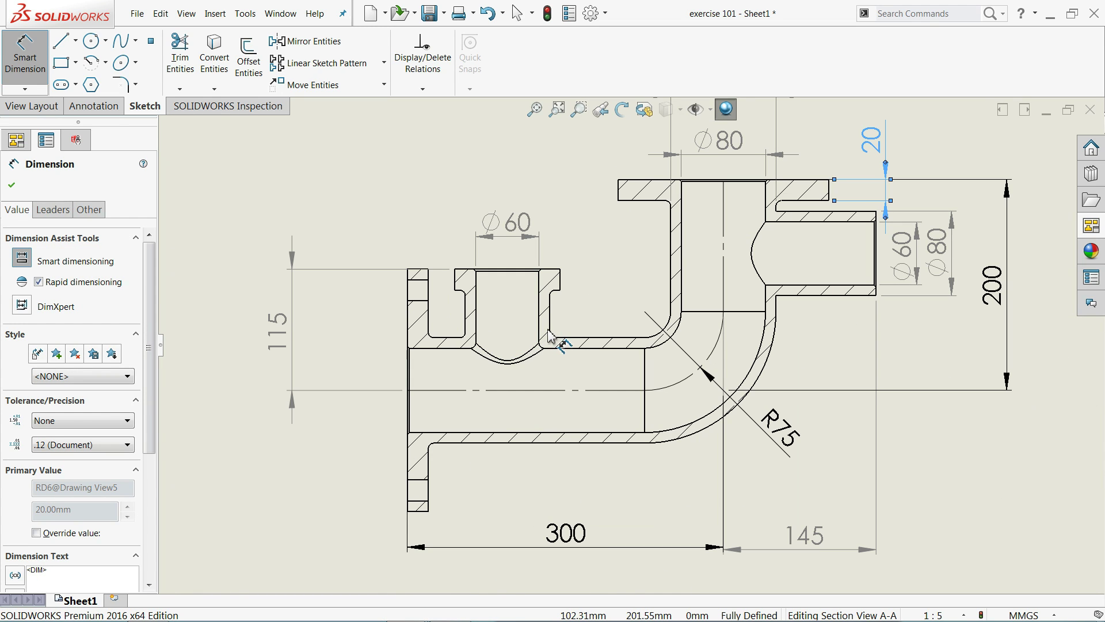
Step: Add a Ø80 diameter dimension across the horizontal pipe bore
click(551, 331)
click(464, 322)
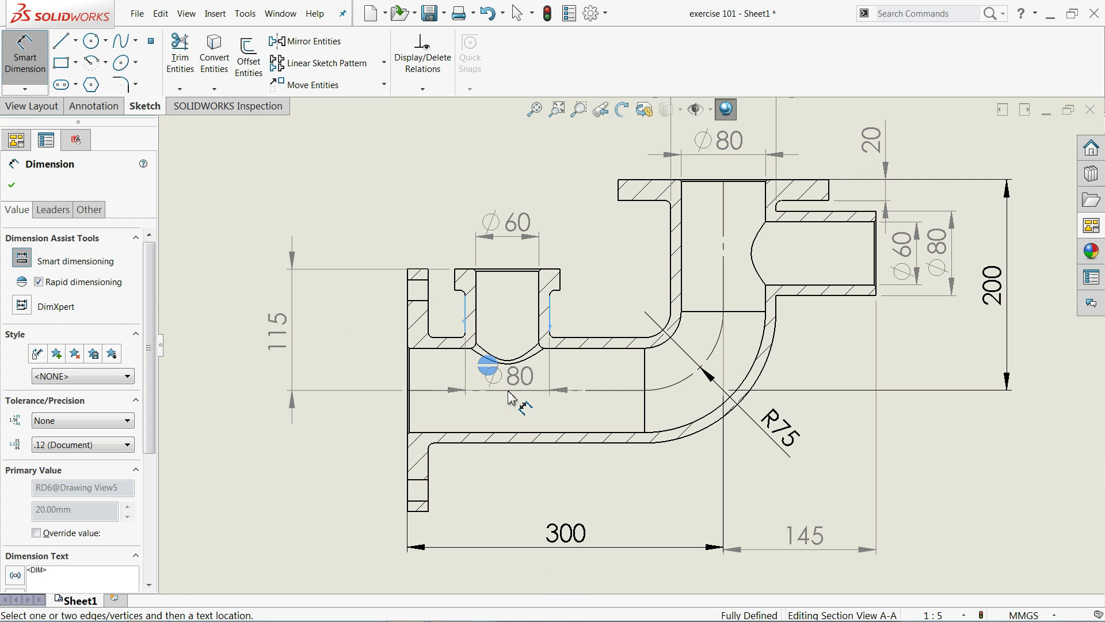
click(511, 399)
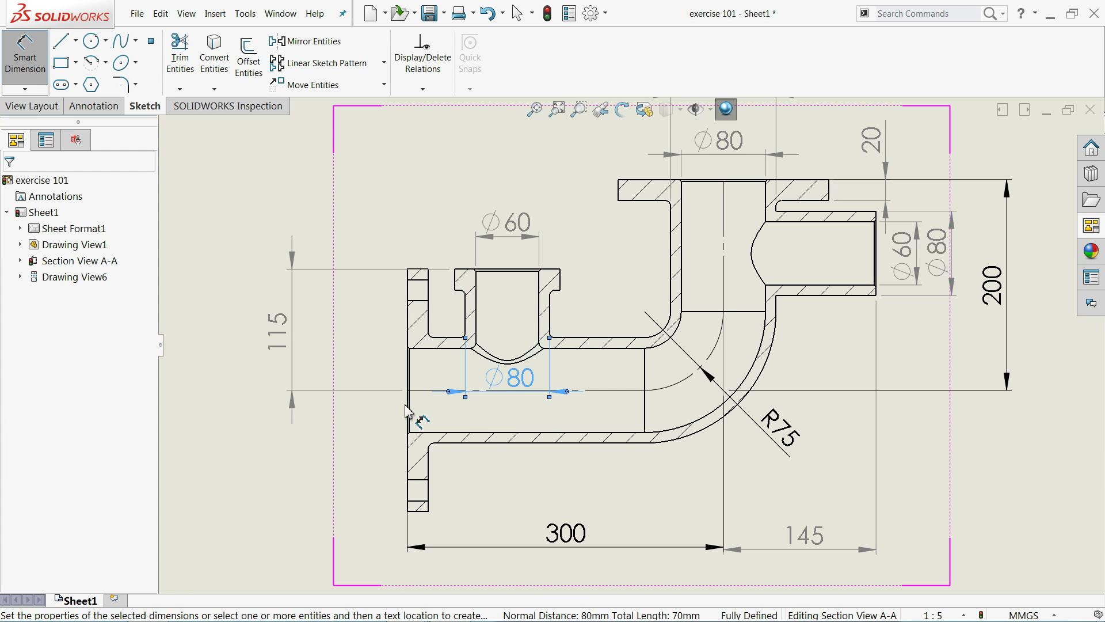
key(Escape)
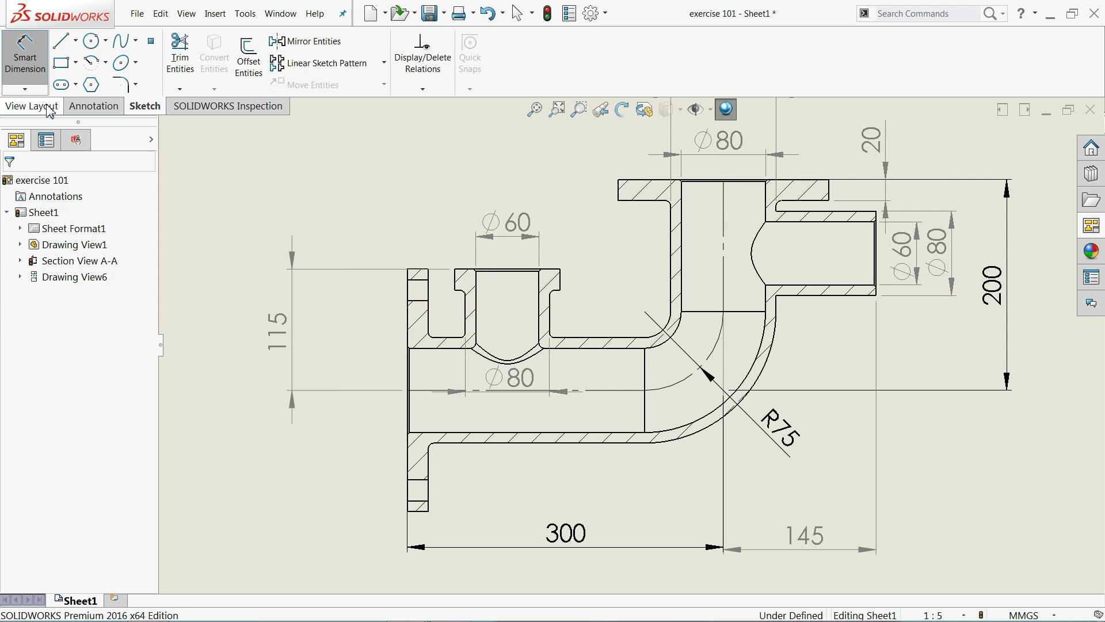
Step: Dimension the square flange's overall height as 200 beside the lower view
scroll(604, 346, up, 5)
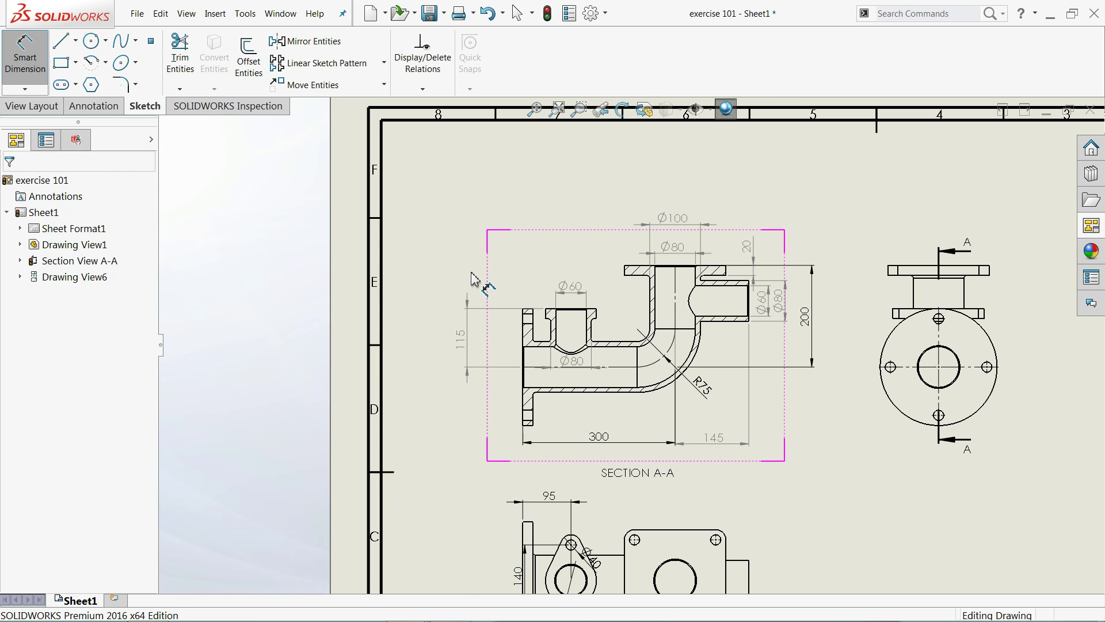
scroll(570, 300, up, 5)
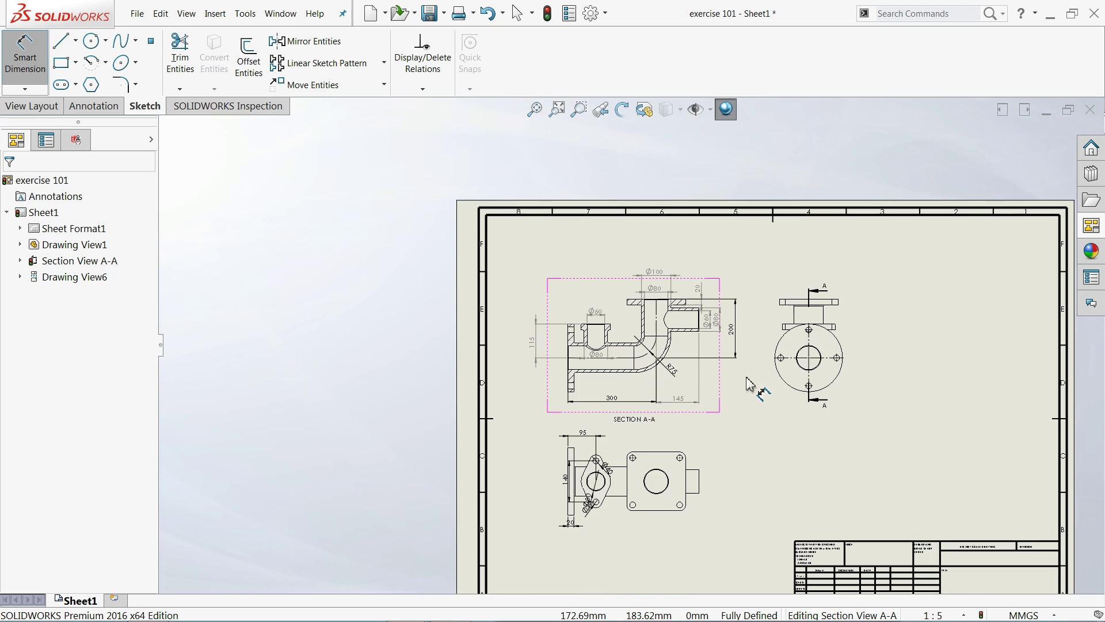
scroll(714, 506, down, 7)
scroll(688, 521, down, 1)
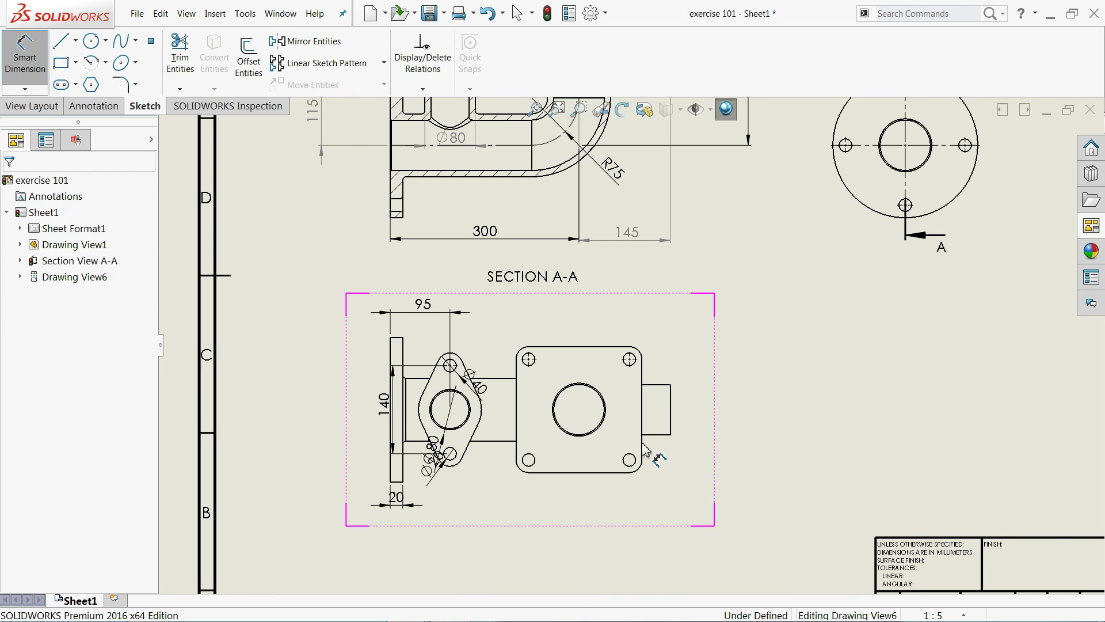
scroll(645, 449, down, 3)
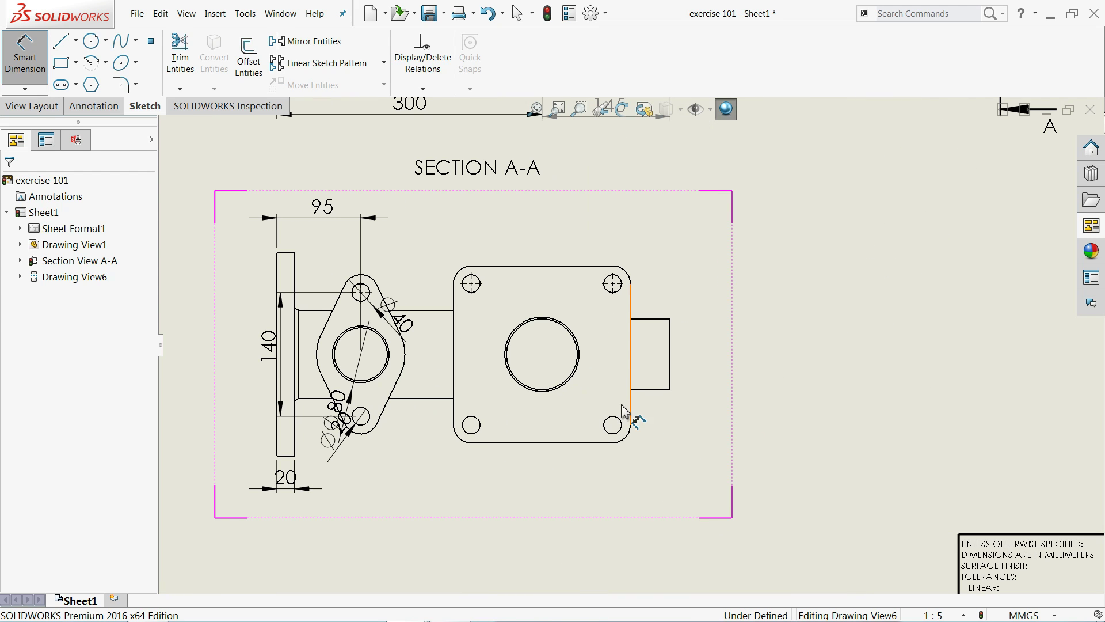
click(571, 267)
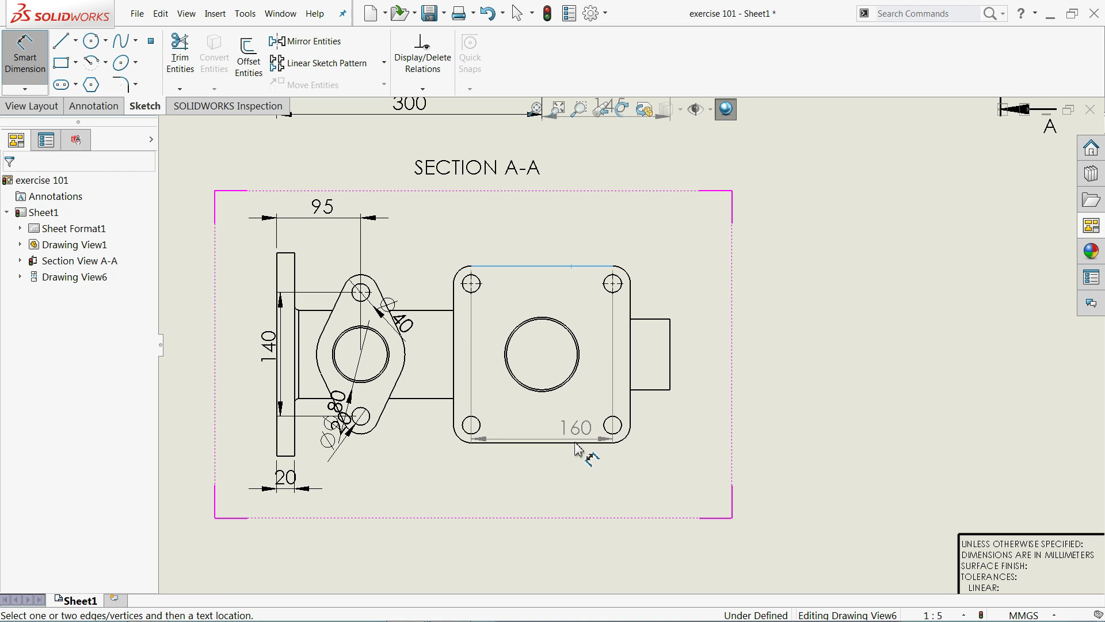
click(574, 443)
click(776, 368)
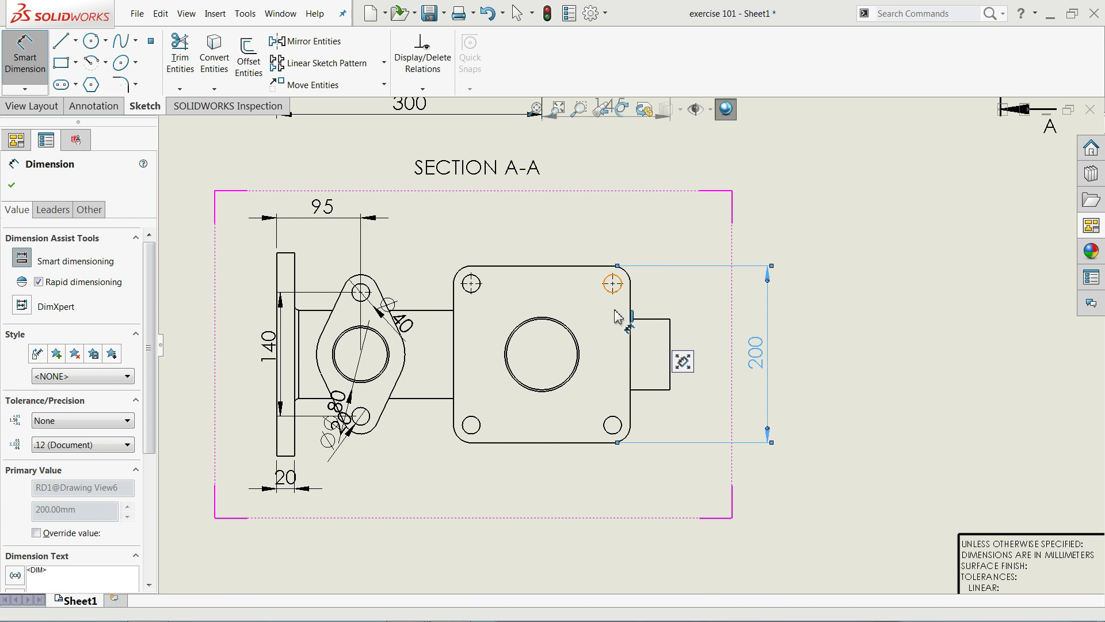
Step: Add a 160 spacing dimension between the two right-hand bolt holes
click(616, 287)
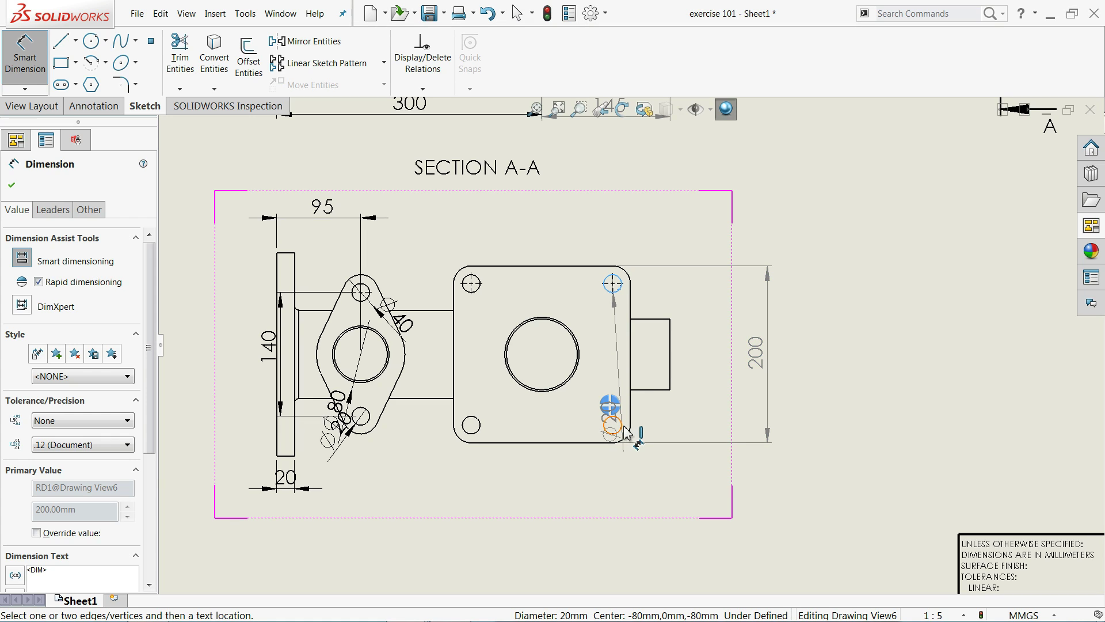
click(625, 428)
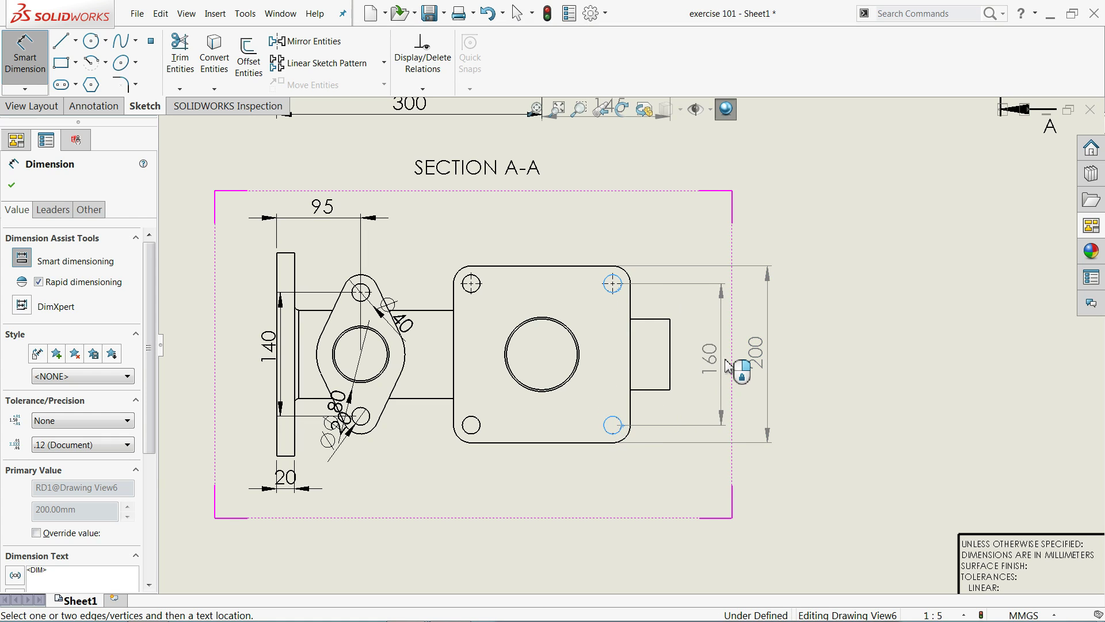
click(728, 363)
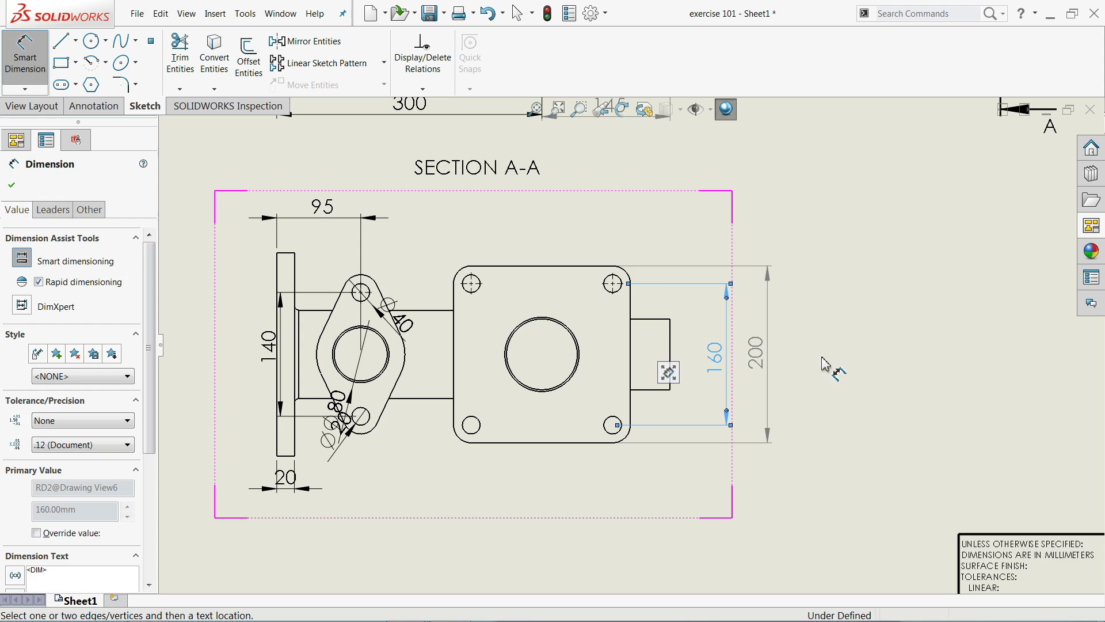
Step: Add centre marks to the central circle, the lower-right and lower-left holes, and the large flange hole
key(Escape)
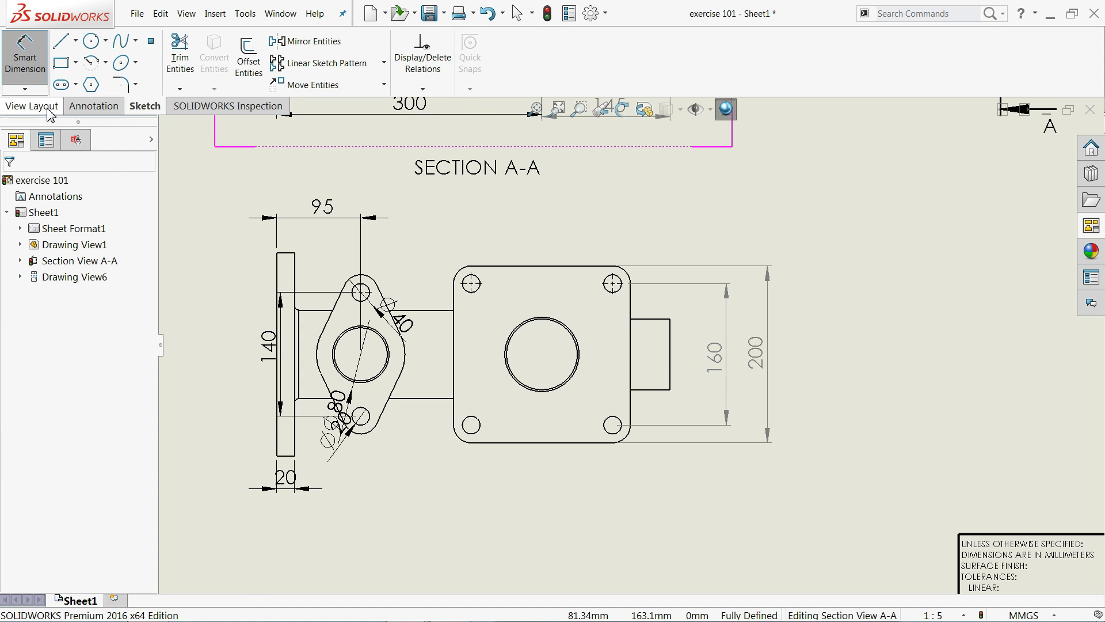
click(46, 107)
click(102, 114)
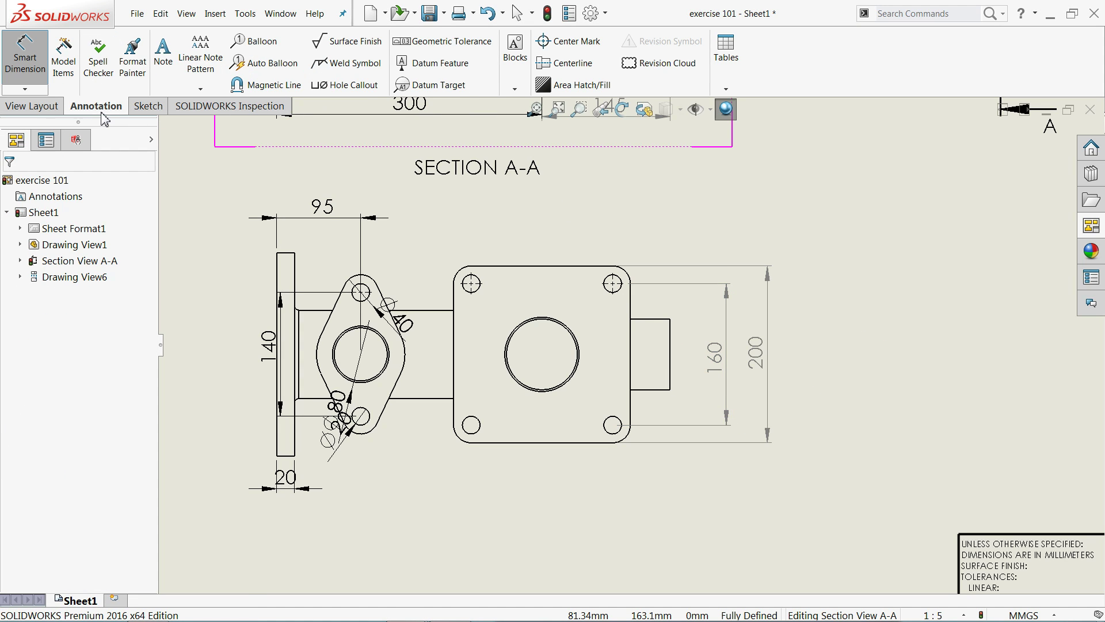
click(575, 43)
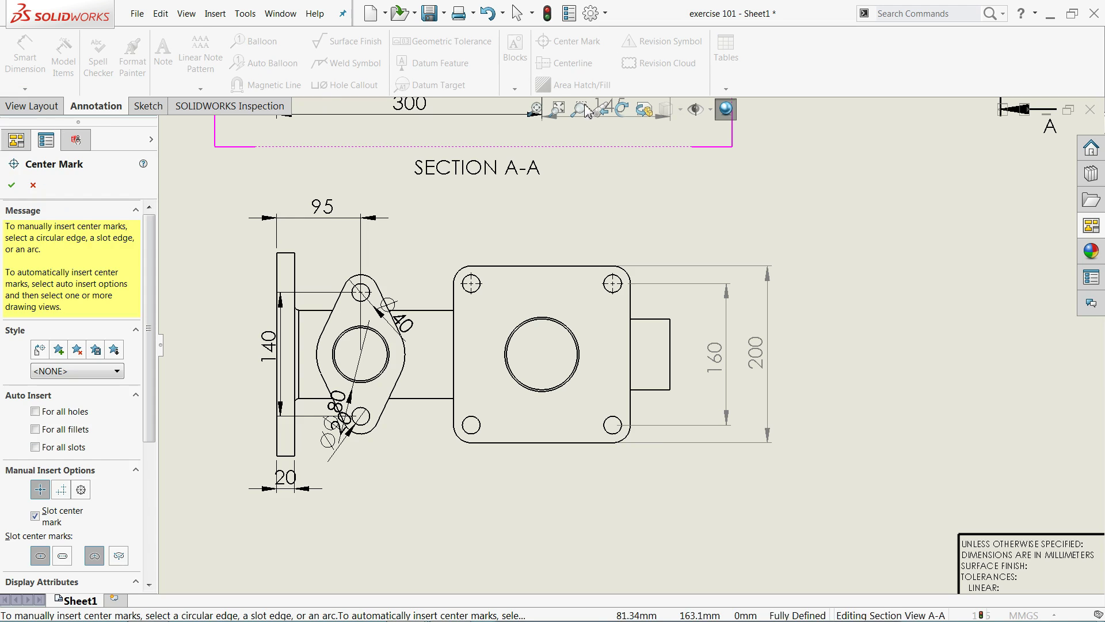
click(576, 365)
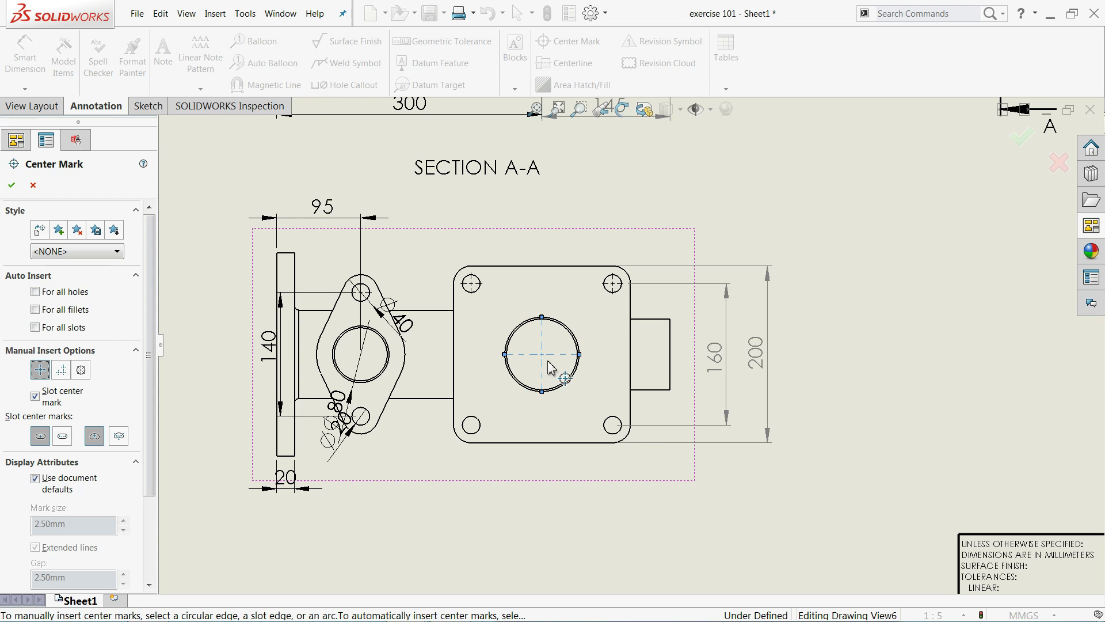
click(615, 436)
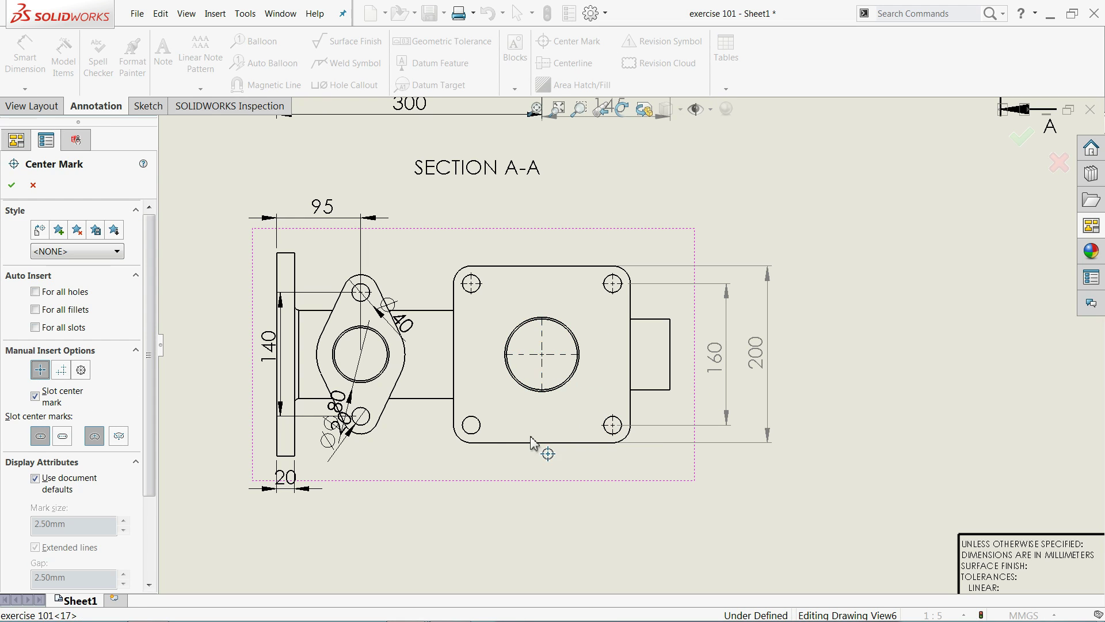
click(471, 428)
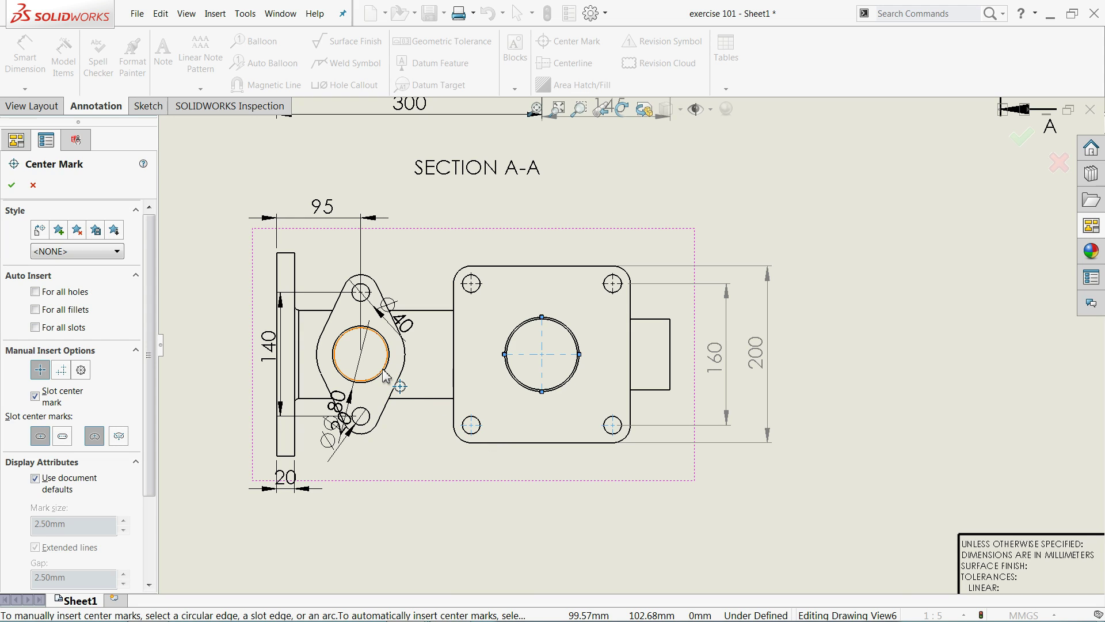
click(354, 356)
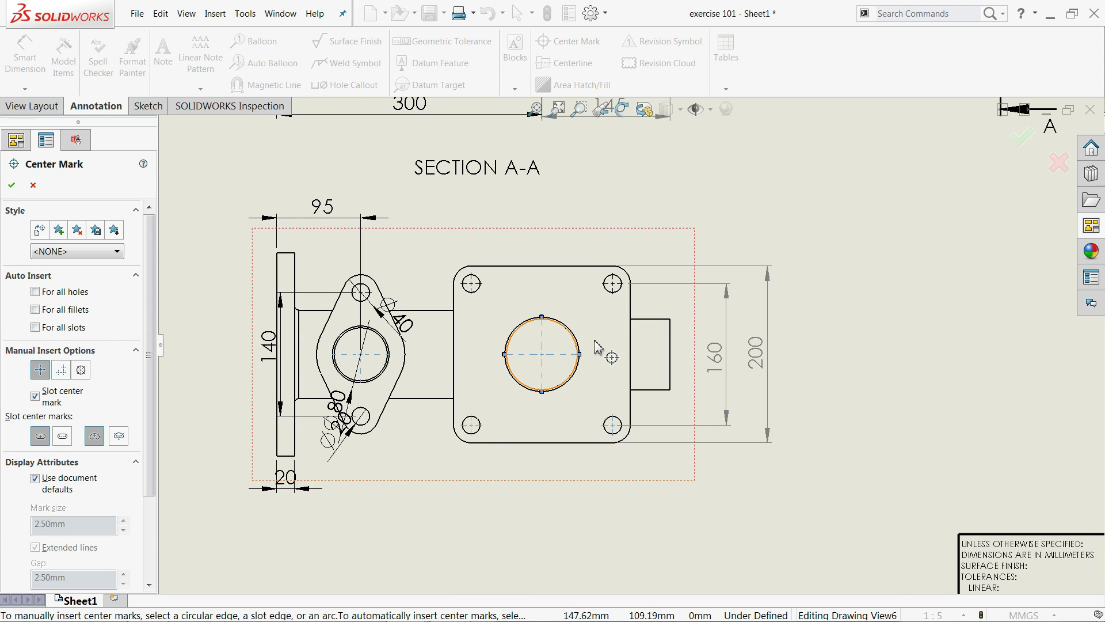
Step: Zoom out to bring more of the sheet into view
key(z)
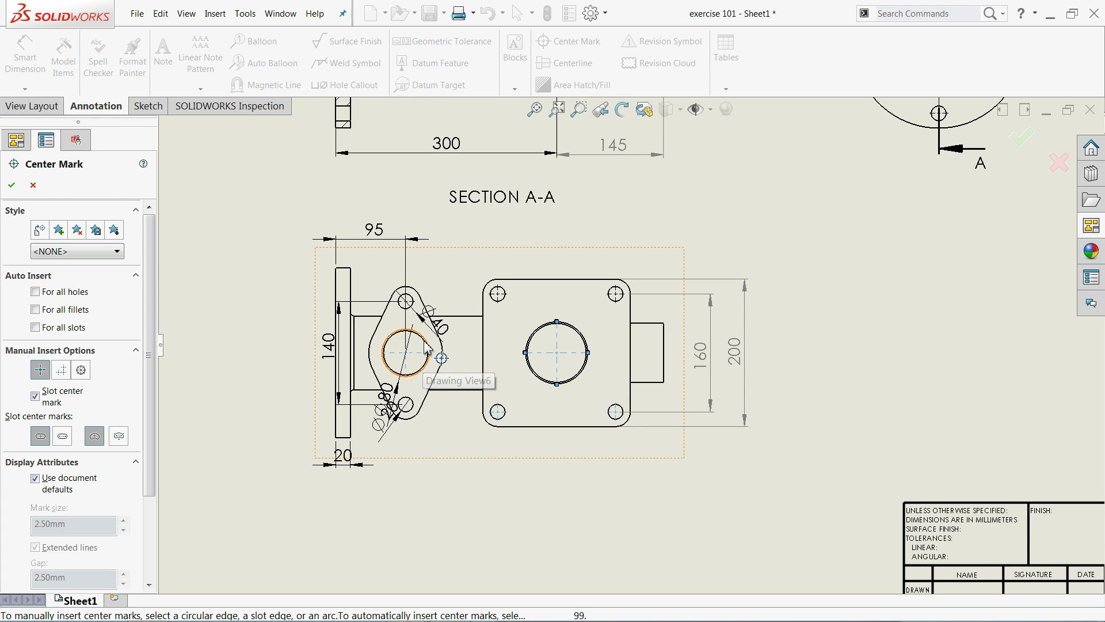
key(z)
key(z)
scroll(645, 185, down, 3)
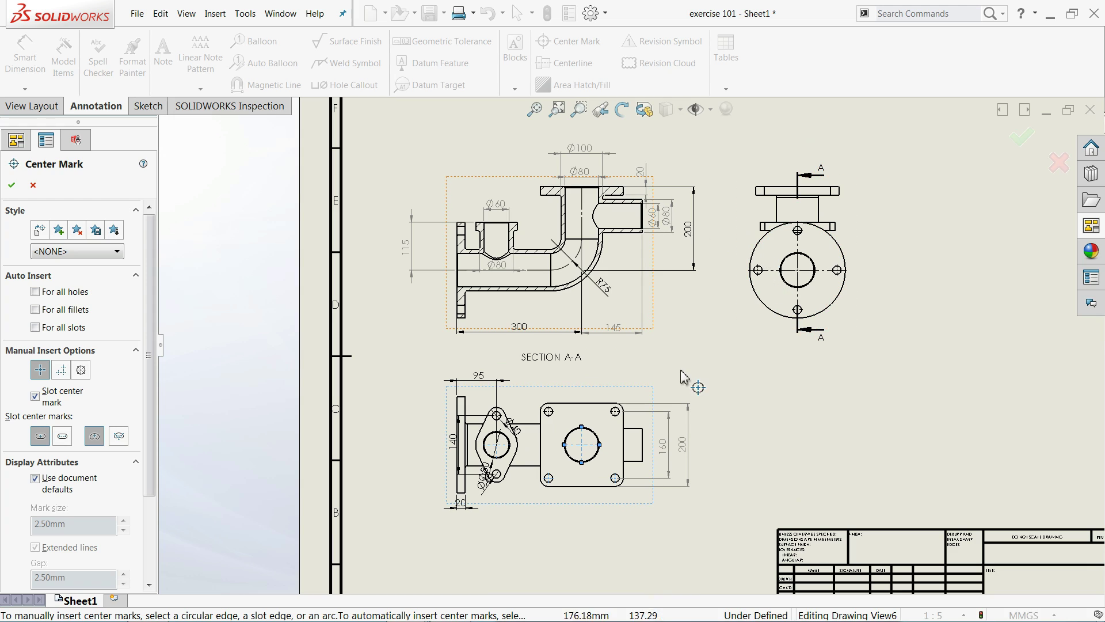
scroll(576, 496, down, 2)
scroll(633, 455, down, 2)
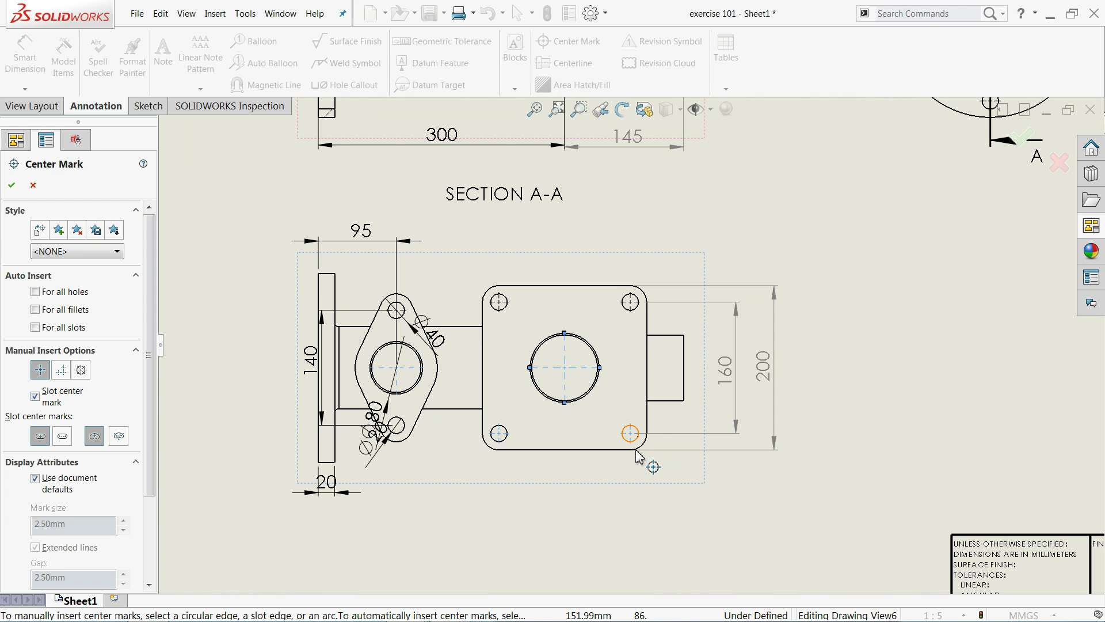
scroll(408, 241, up, 1)
Step: Confirm the centre marks and add a centreline across the square flange
click(11, 185)
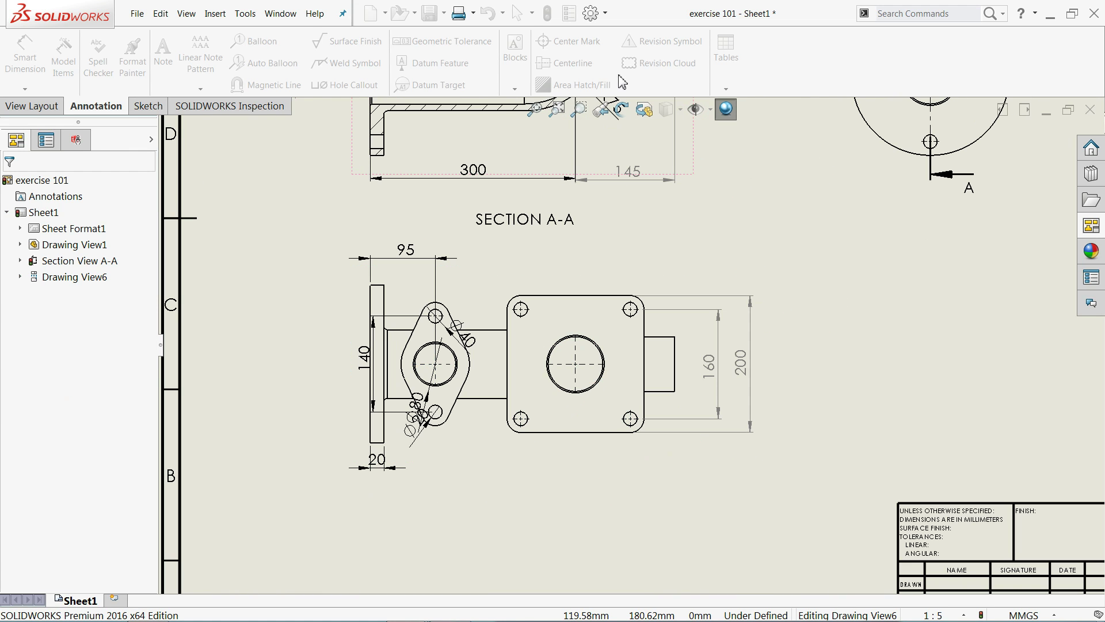
click(580, 68)
click(600, 295)
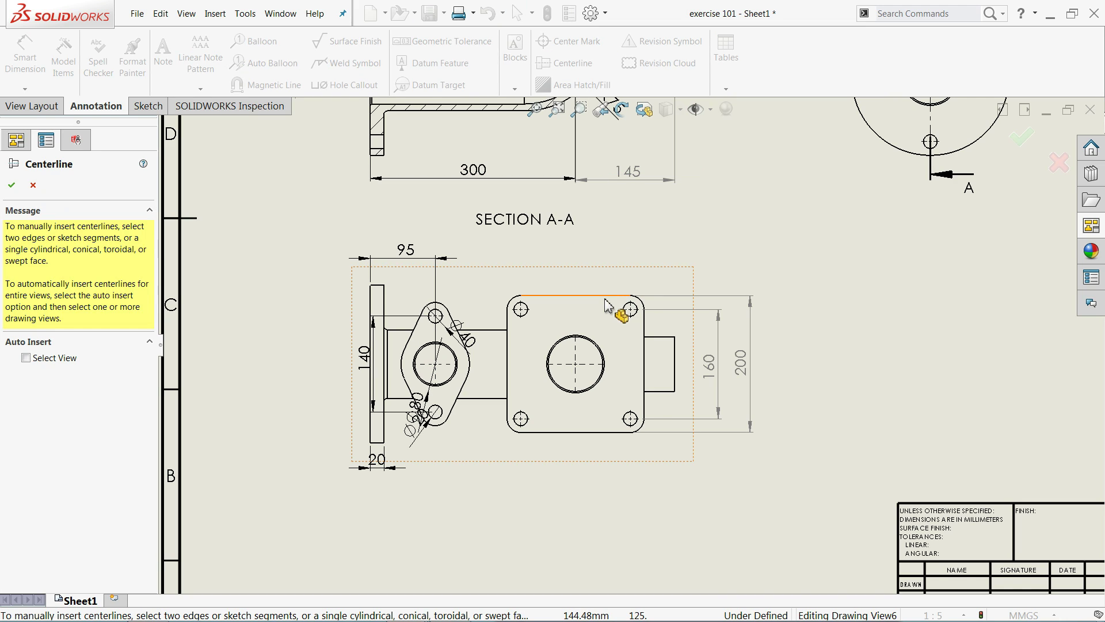
click(601, 432)
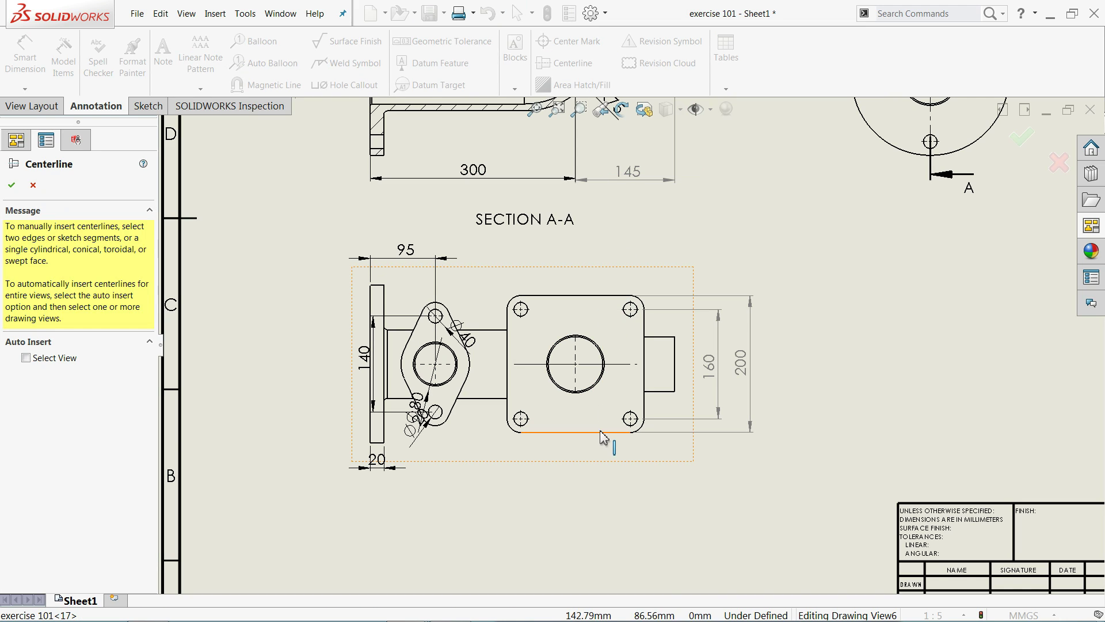
click(12, 186)
Step: Move the 140 dimension further left and delete the Ø40 and Ø20 hole diameter dimensions
scroll(426, 420, down, 3)
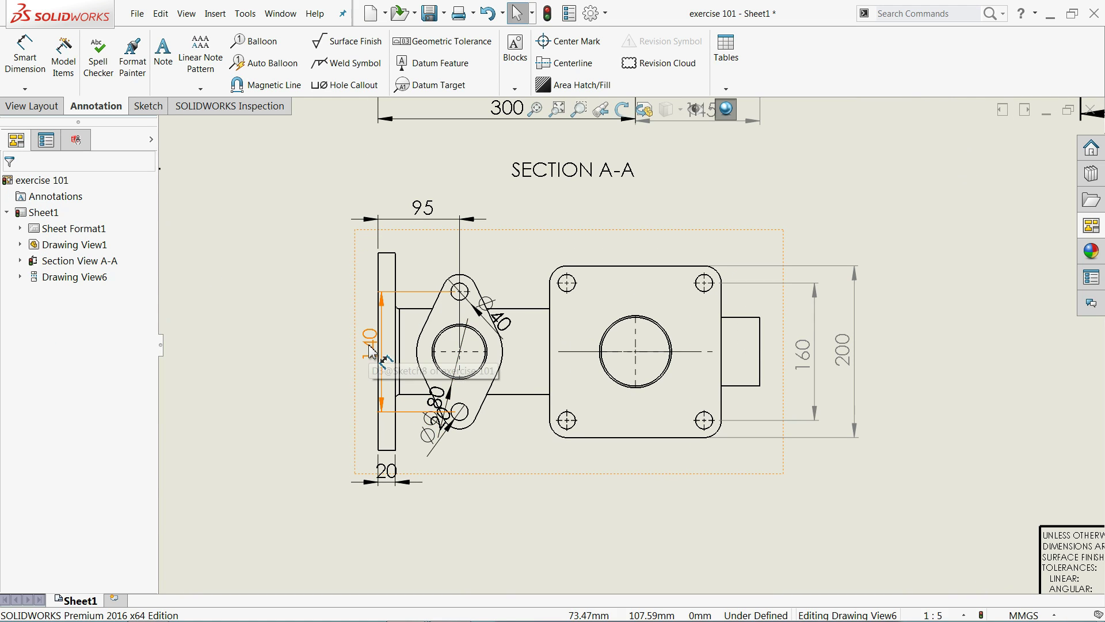
drag(371, 349, 293, 357)
click(293, 355)
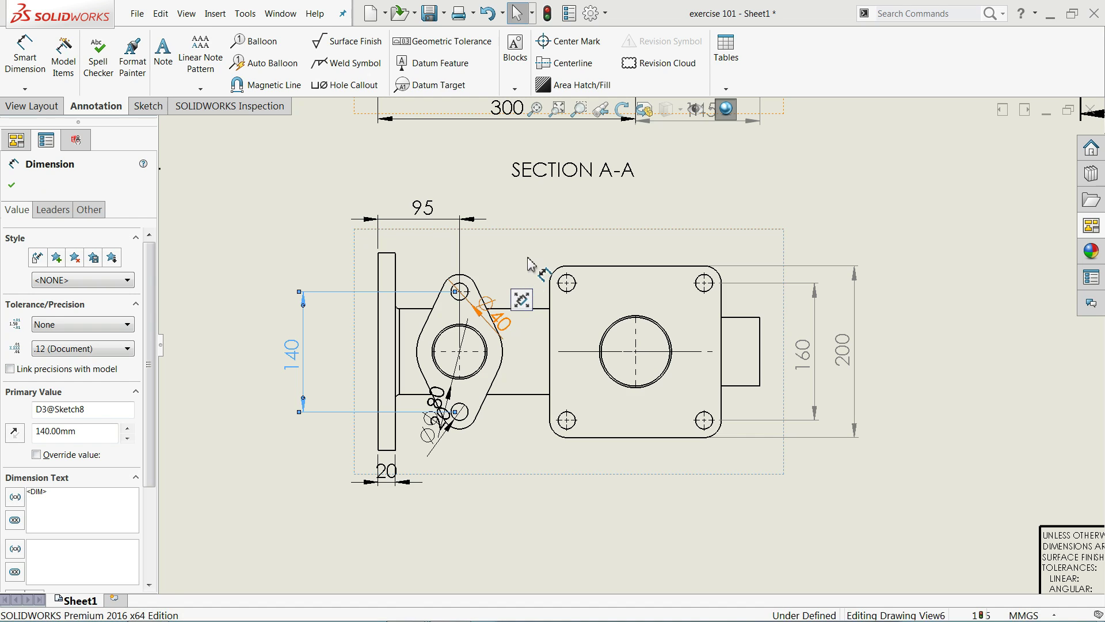
drag(504, 315, 437, 443)
key(Delete)
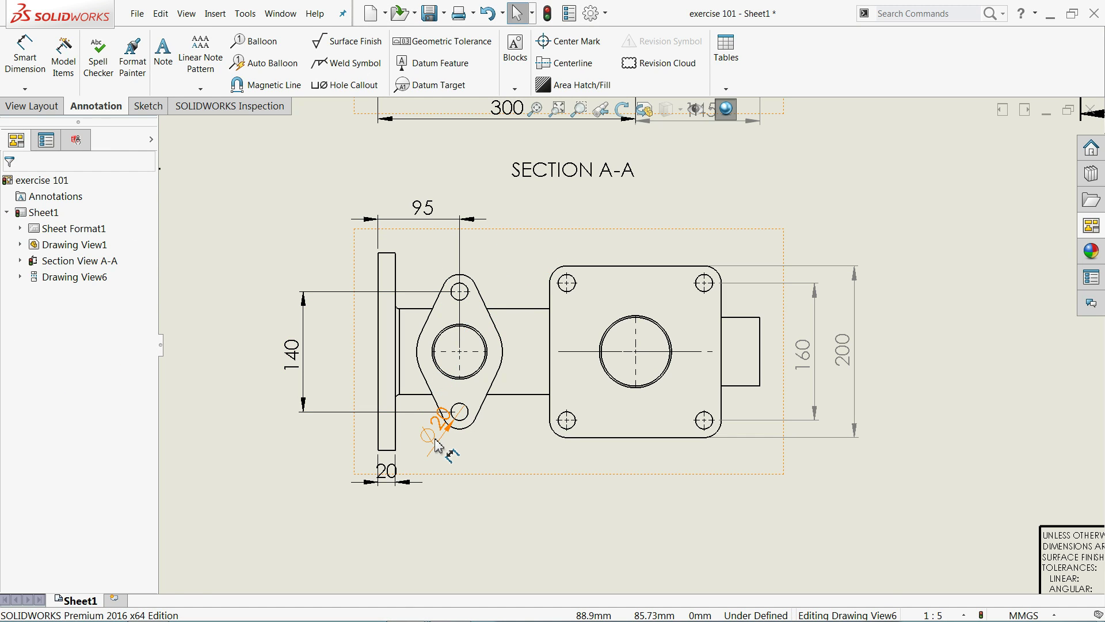
key(Delete)
click(352, 488)
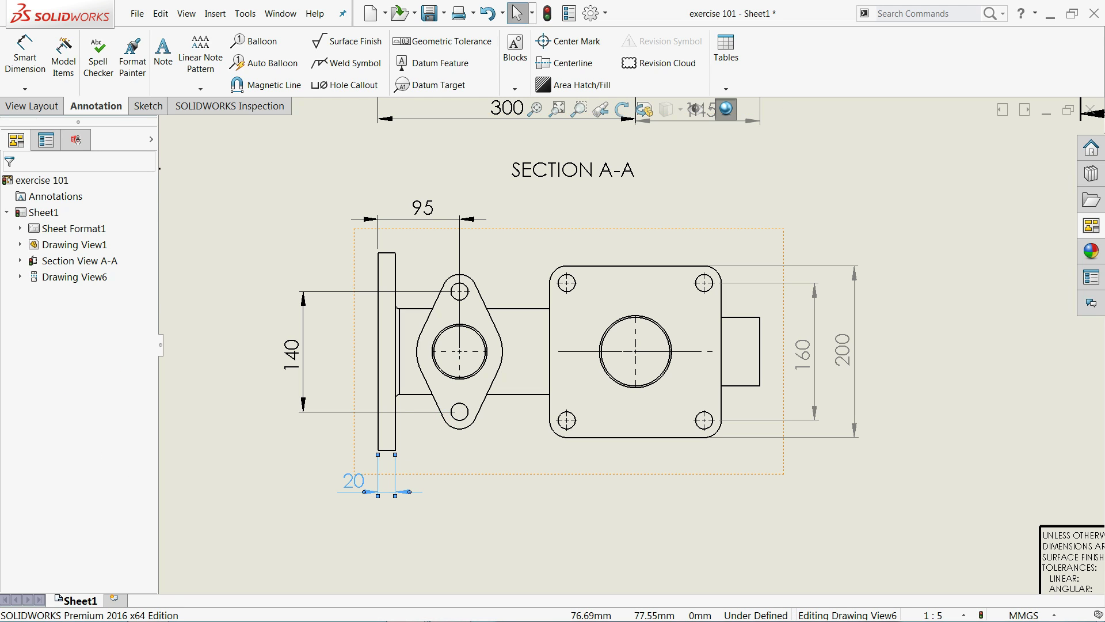
scroll(455, 355, down, 3)
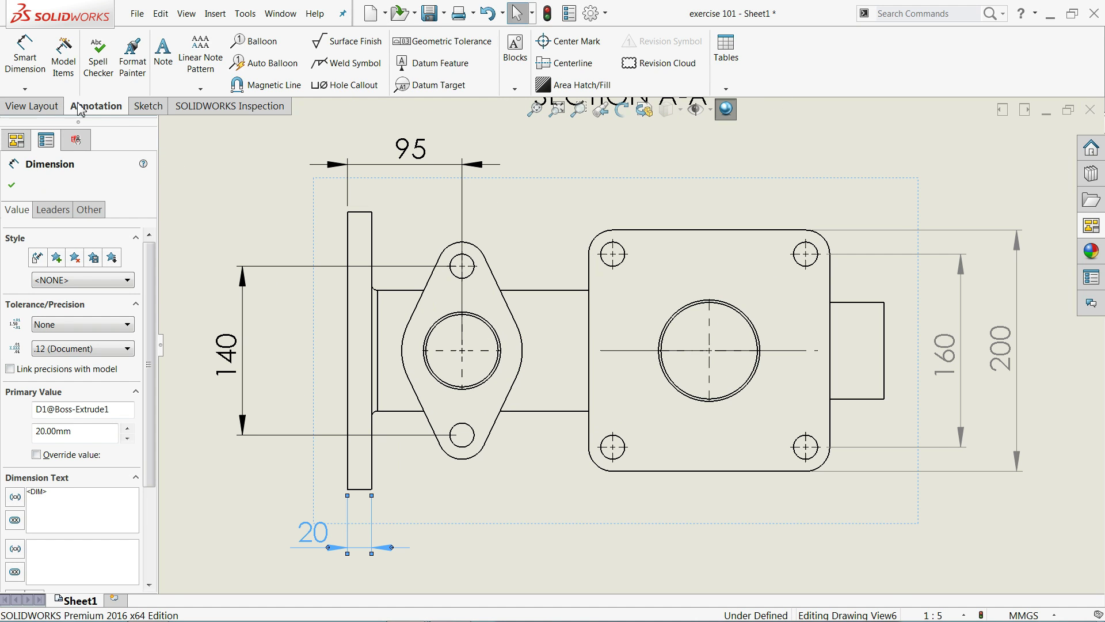
Step: Dimension the curved edge at the oval flange's centre as R50, then fit the view
click(146, 108)
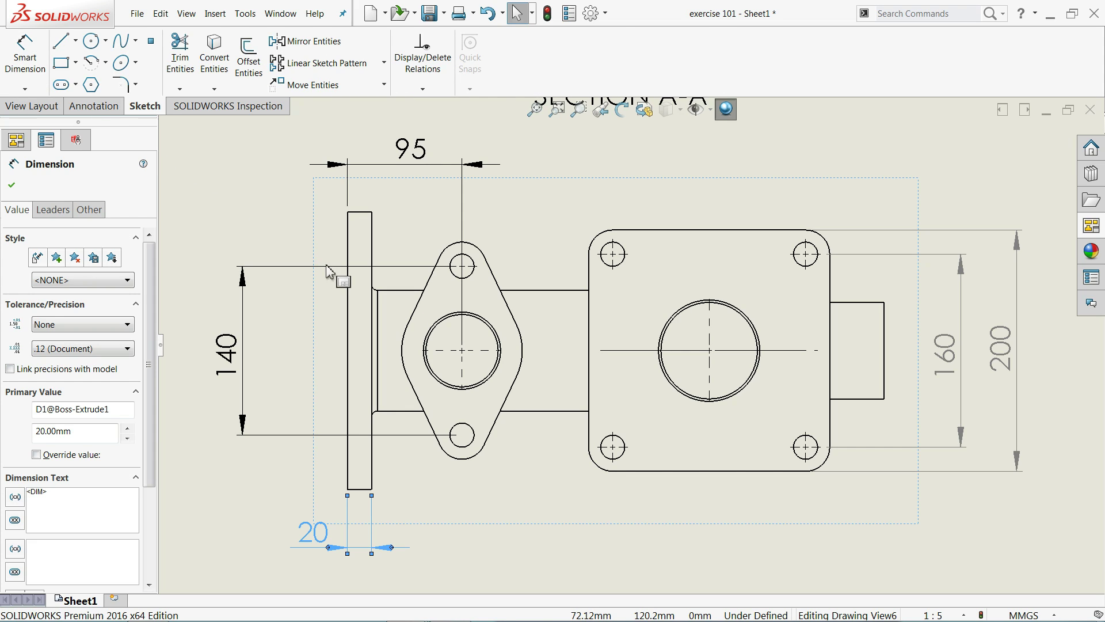
click(523, 349)
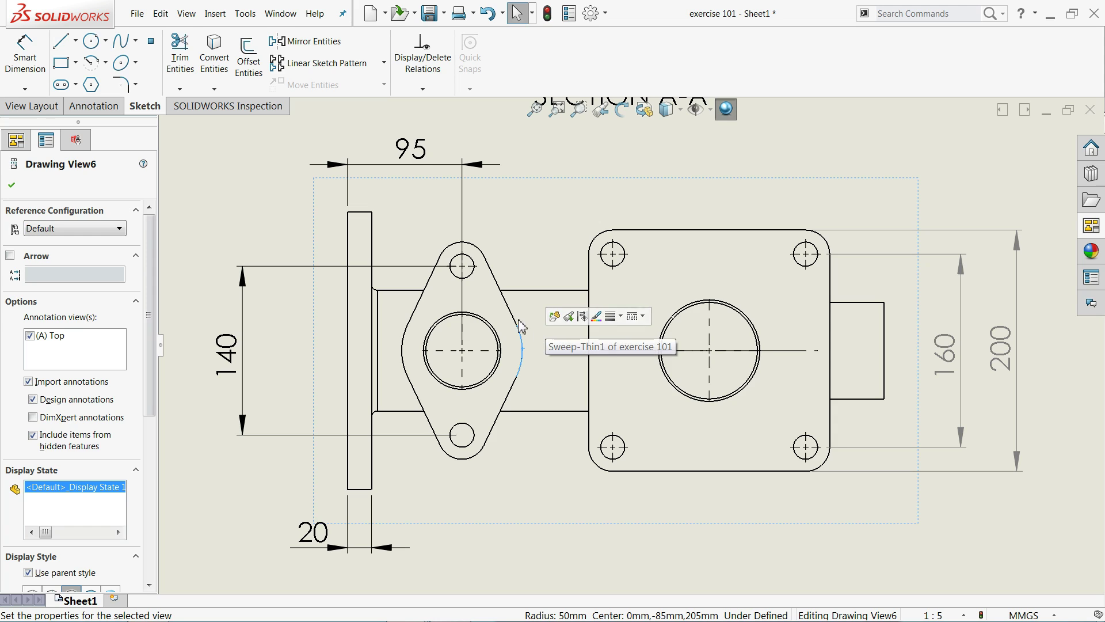
click(27, 65)
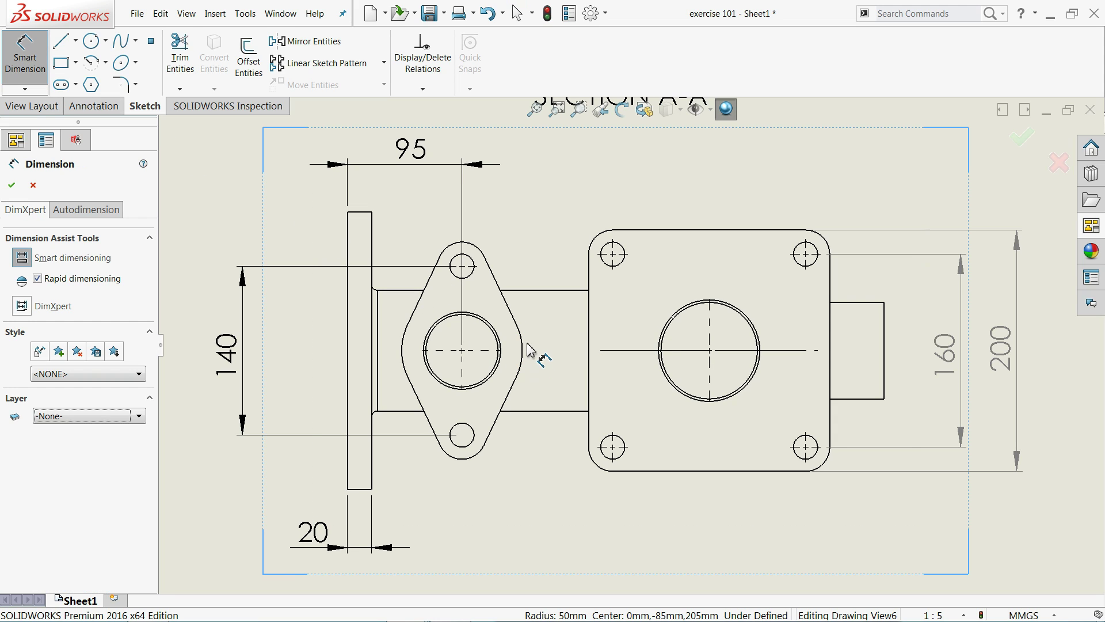
click(525, 347)
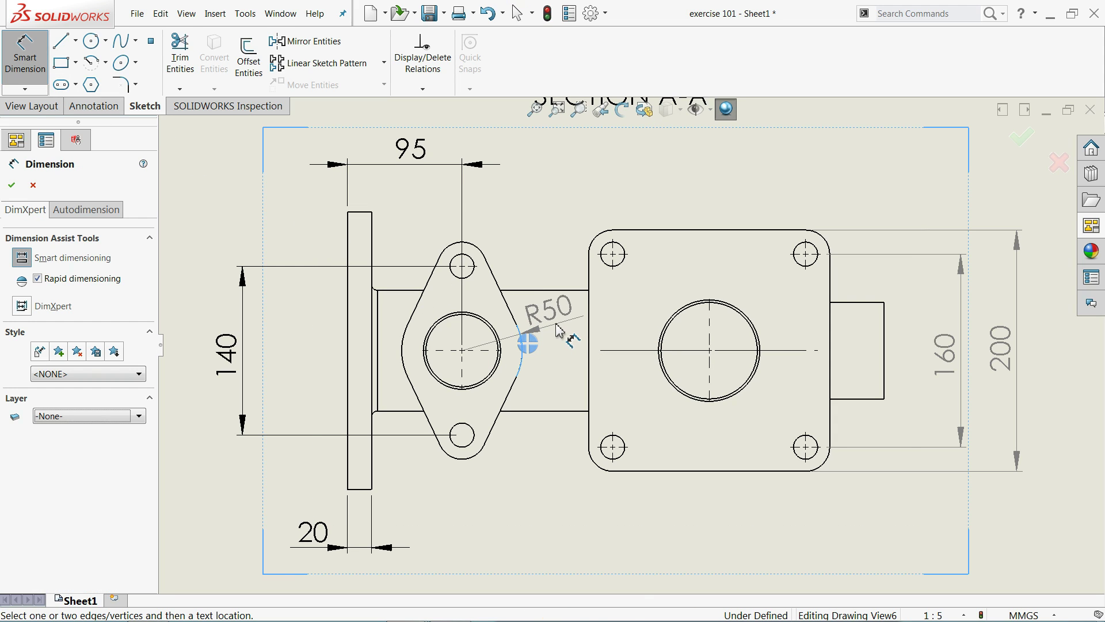
click(562, 329)
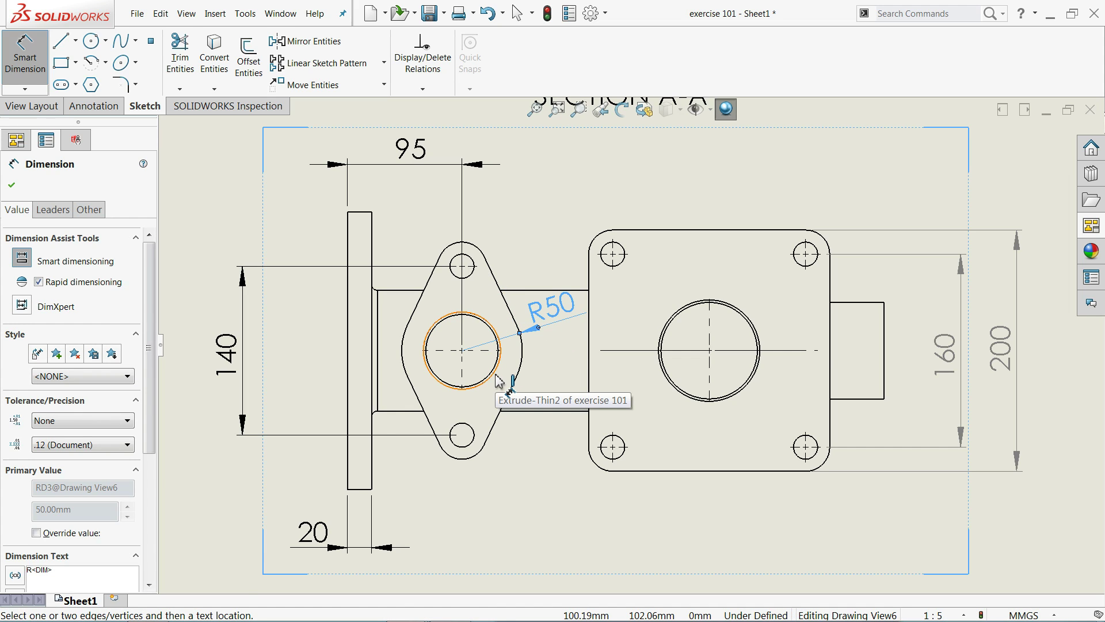
key(f)
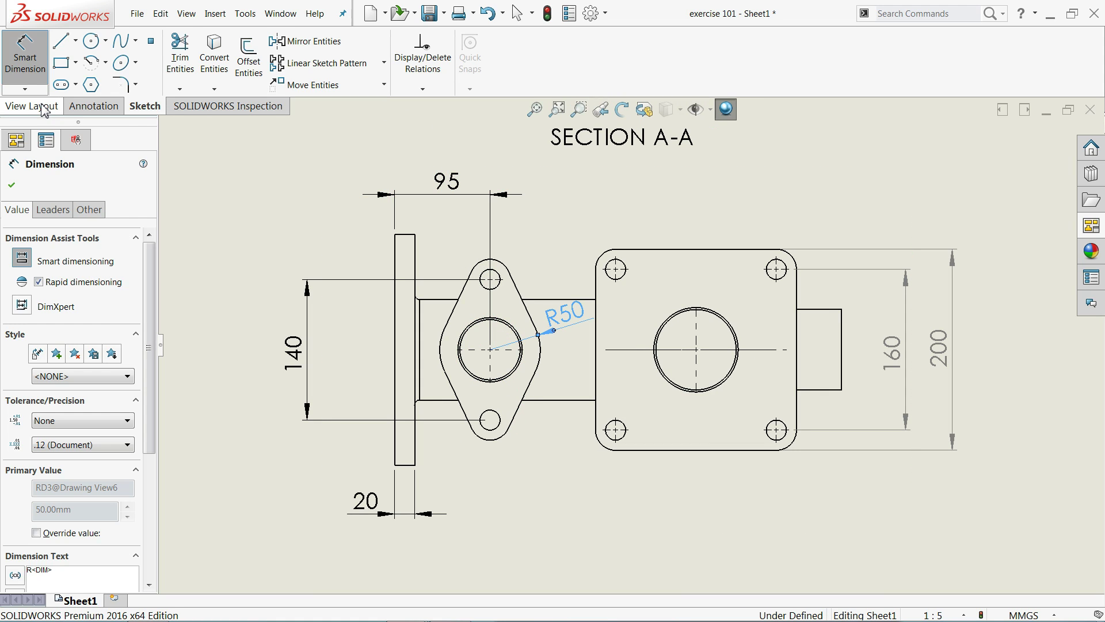
Step: Attach a ⌀20 THRU hole callout to the lower-right bolt hole, appending ',4 No. hole'
click(90, 108)
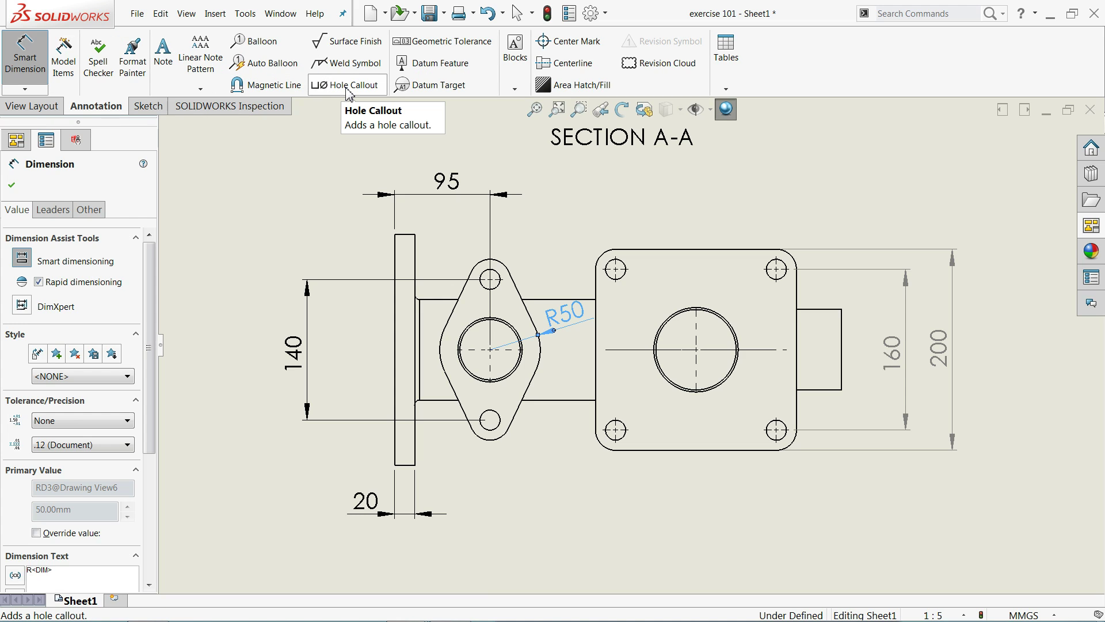
right_click(338, 147)
click(355, 200)
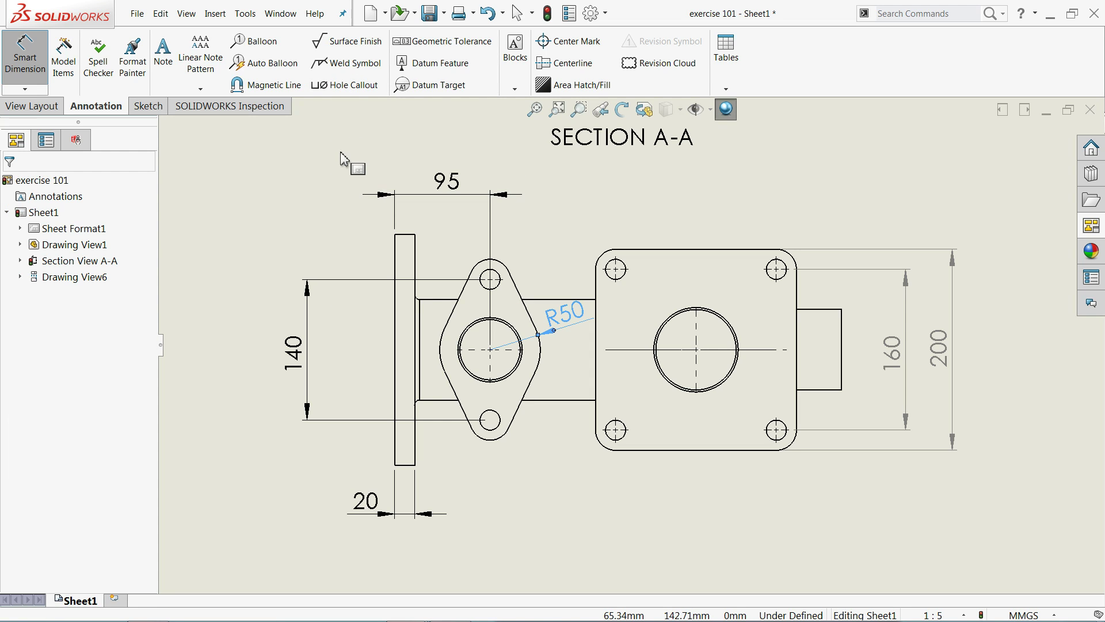
click(345, 85)
scroll(521, 415, down, 2)
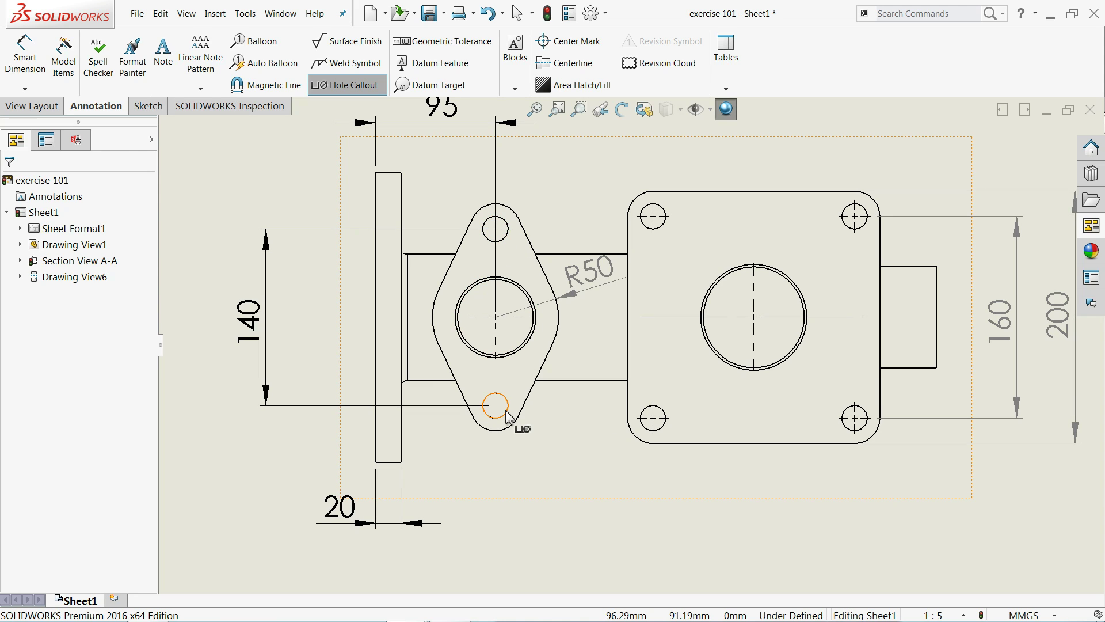
click(852, 433)
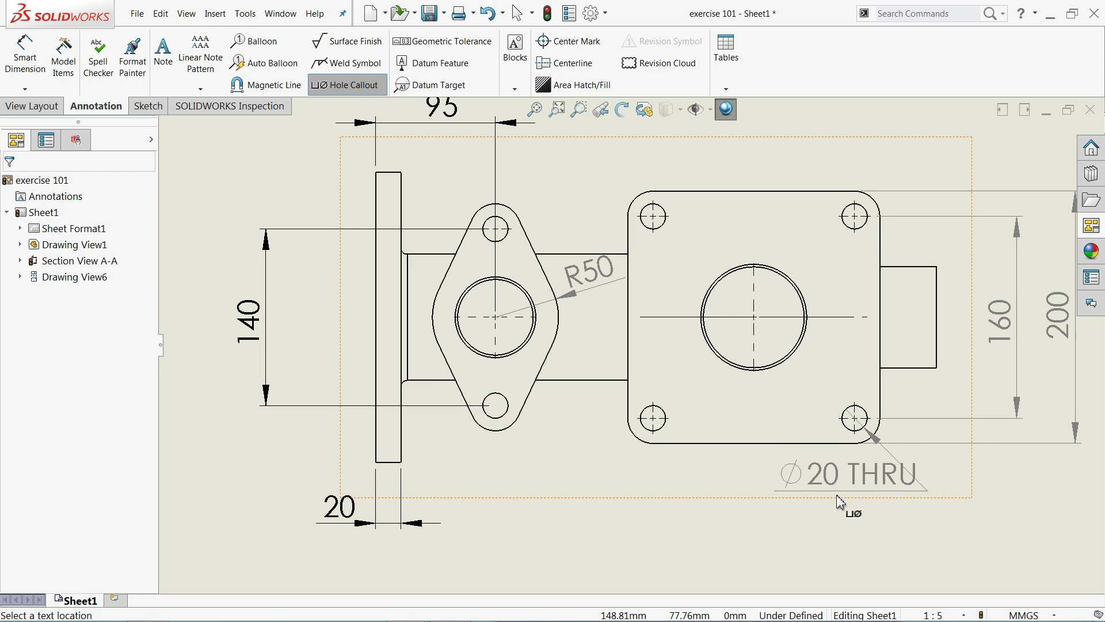
click(740, 535)
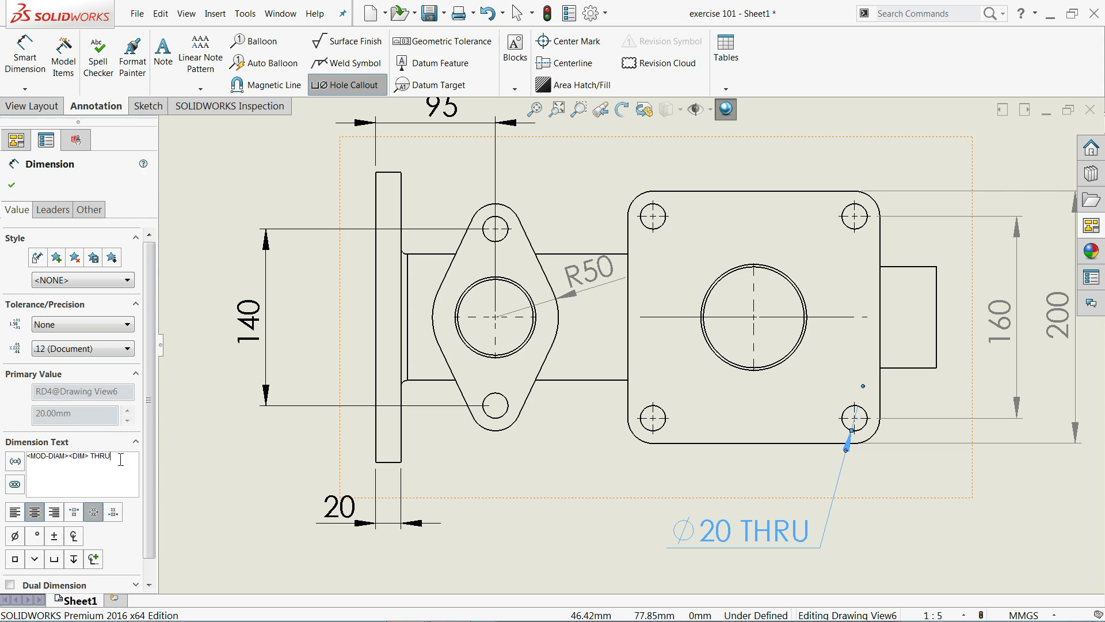
text(,)
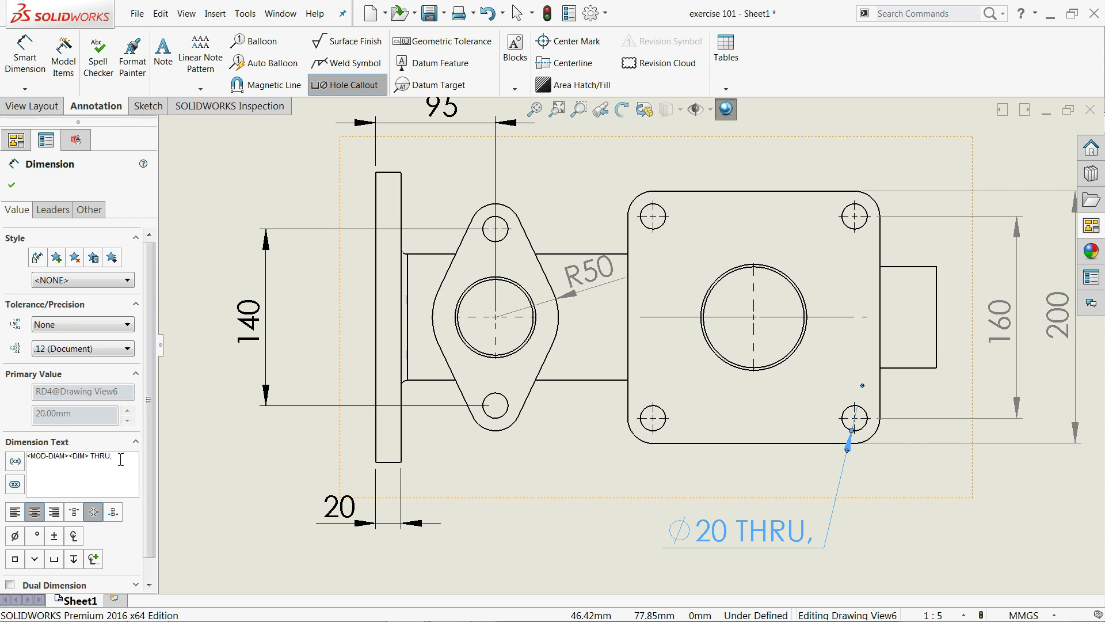
text(4 No.)
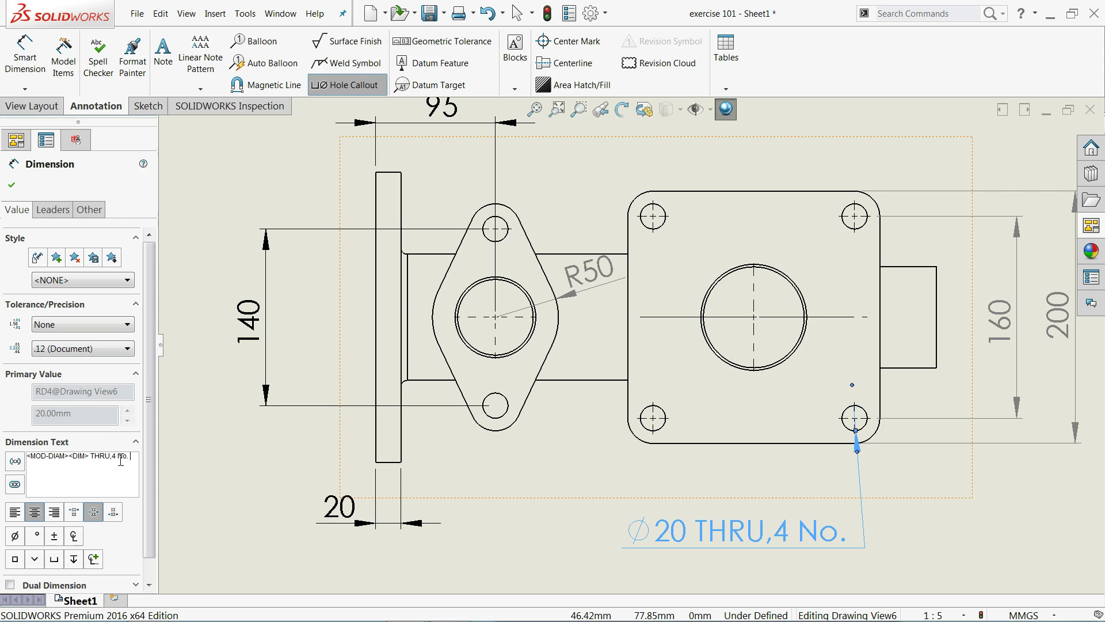
text( hol)
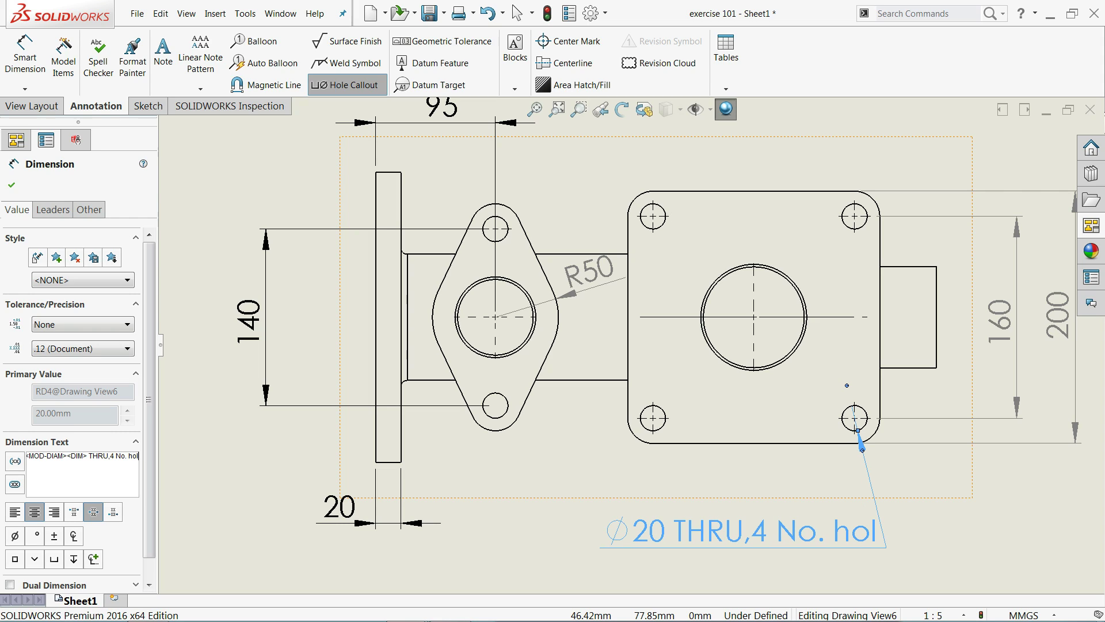
text(e)
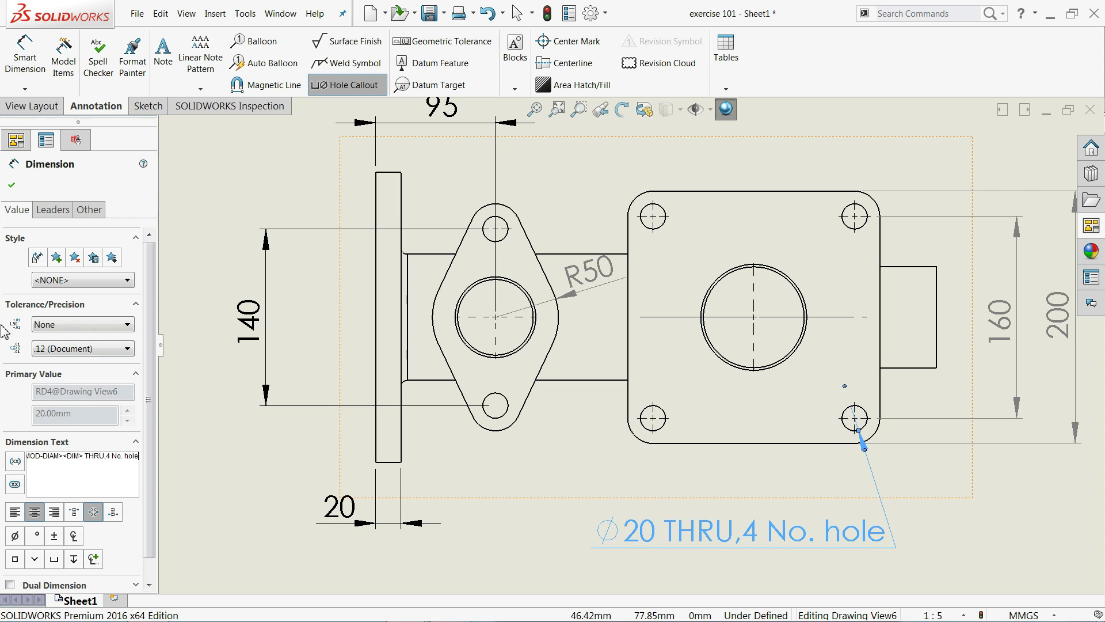
Step: Reposition the hole callout below the view and confirm it
click(10, 185)
scroll(628, 345, up, 3)
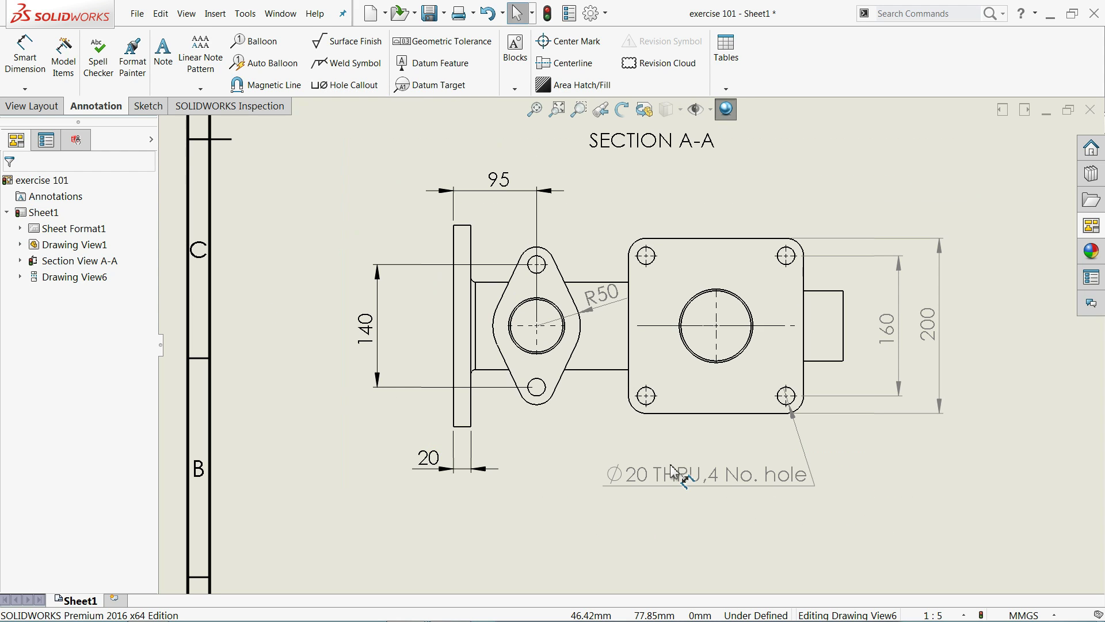
drag(711, 486, 674, 494)
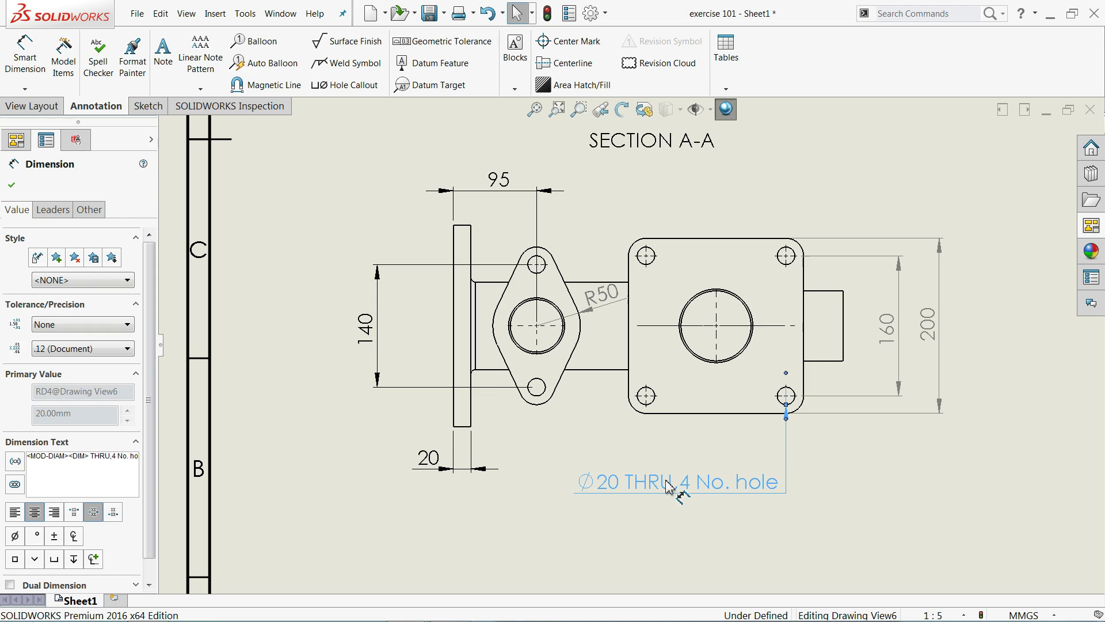
drag(707, 494, 682, 502)
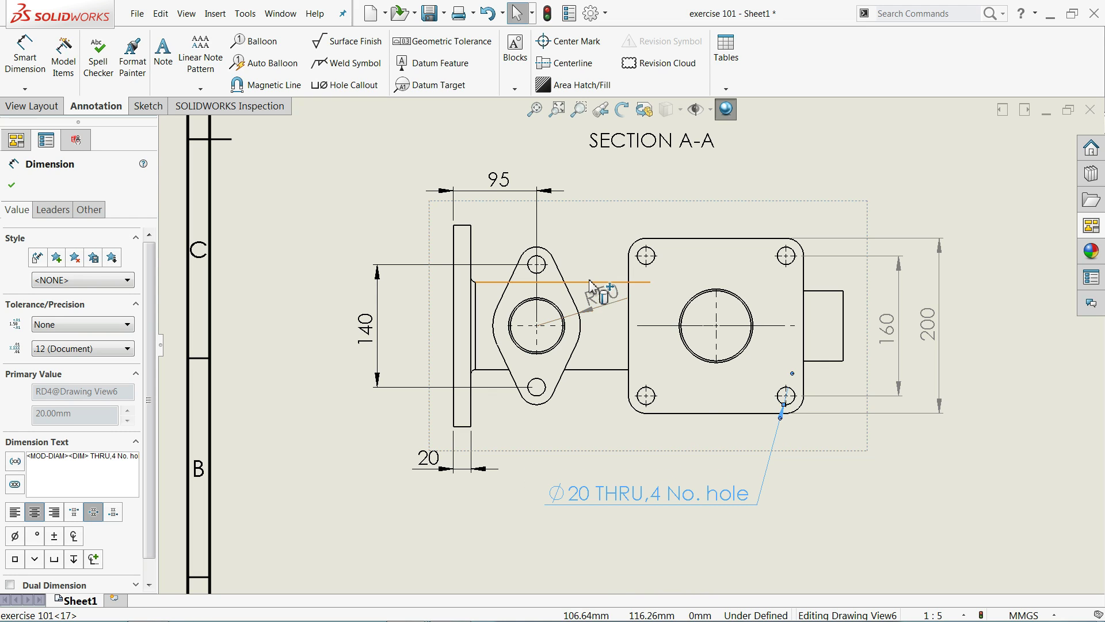
scroll(571, 251, down, 1)
click(12, 187)
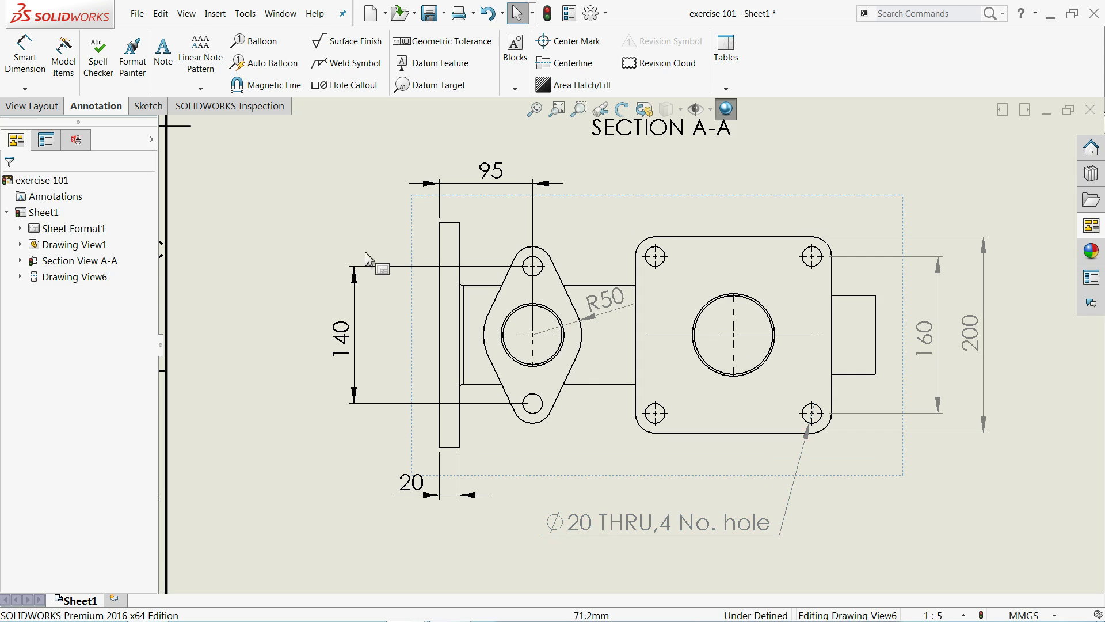
scroll(555, 247, down, 1)
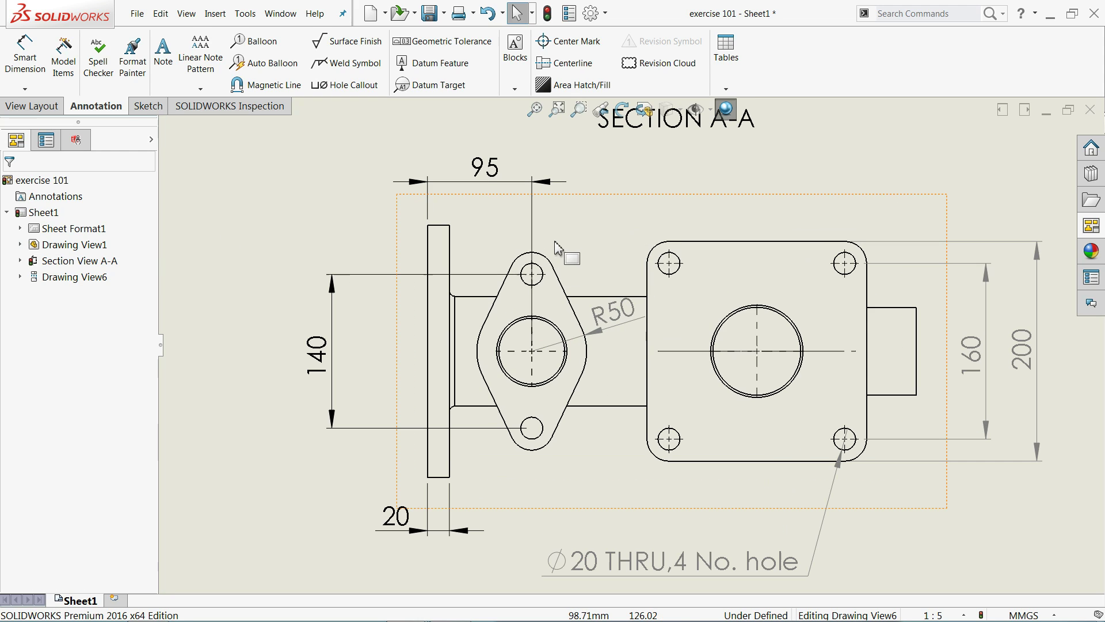
Step: Add a '2no. 20 Ø' leader note to the oval flange's top hole, with the diameter symbol
click(168, 70)
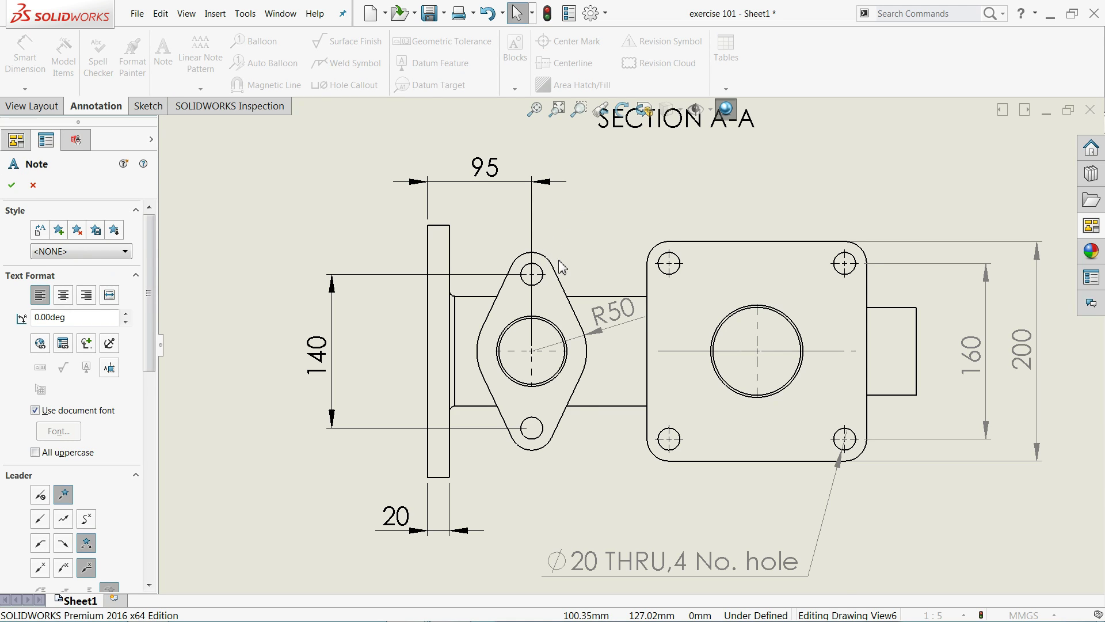
scroll(541, 282, down, 1)
click(538, 280)
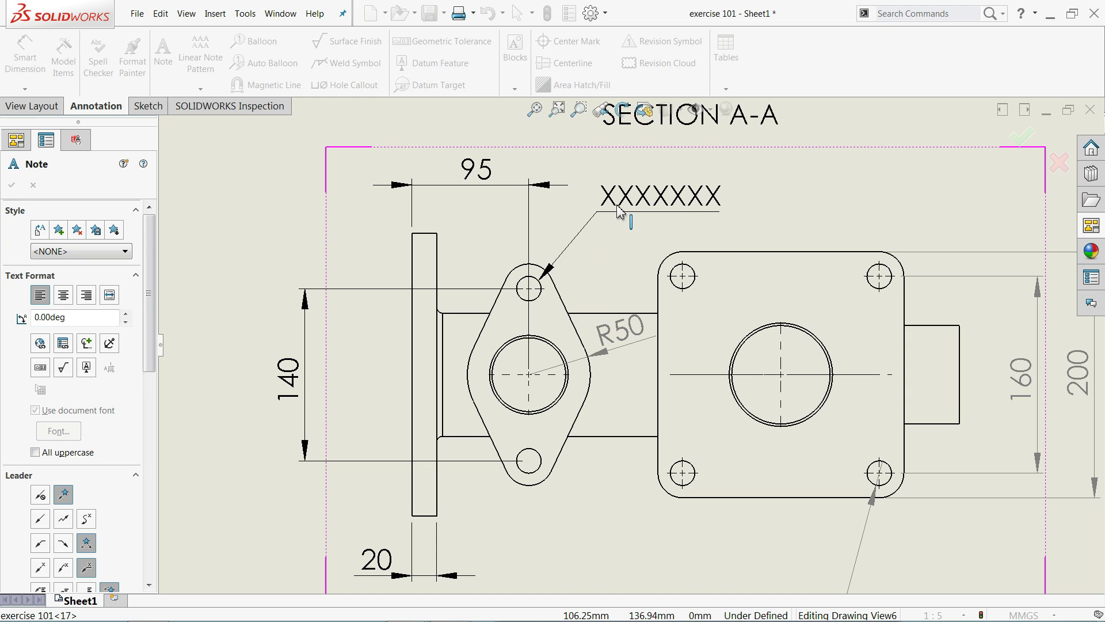
click(619, 204)
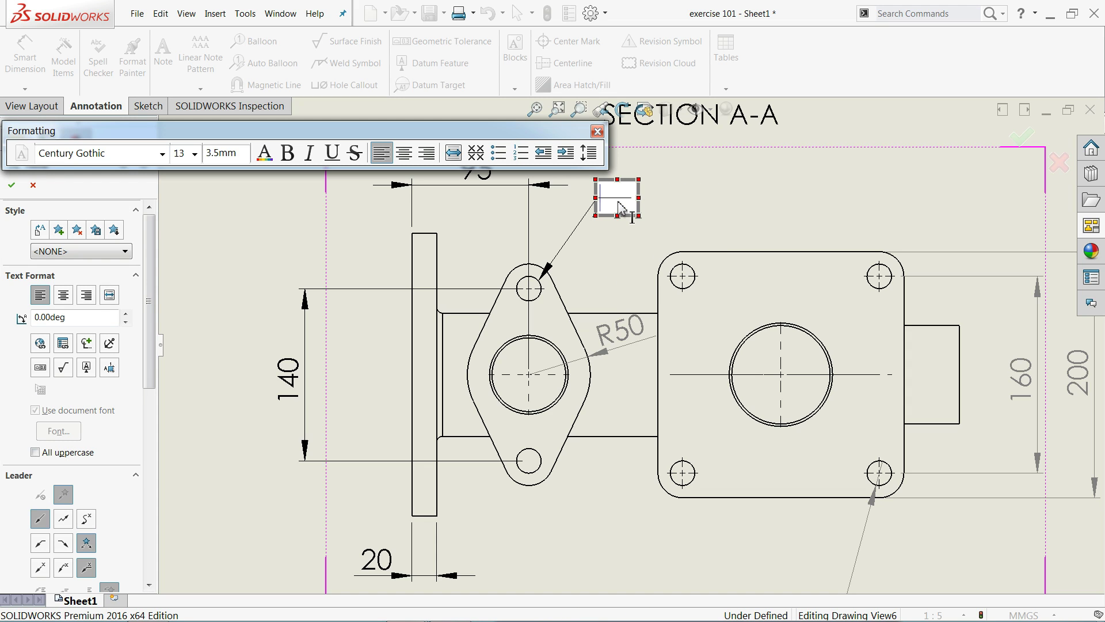
text(2no. 20)
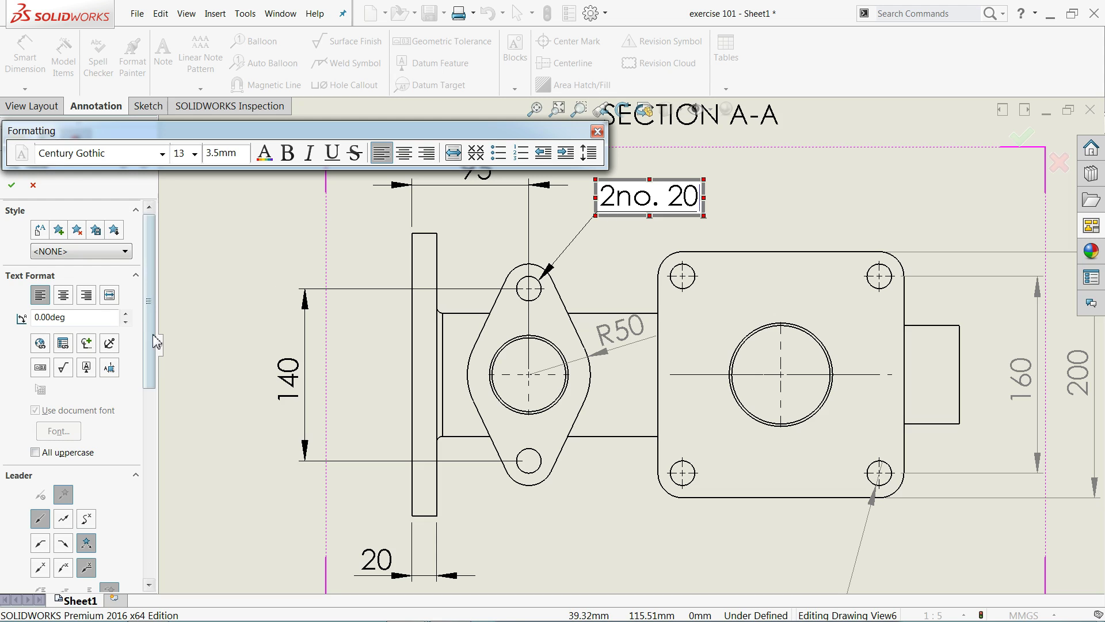
scroll(155, 338, down, 5)
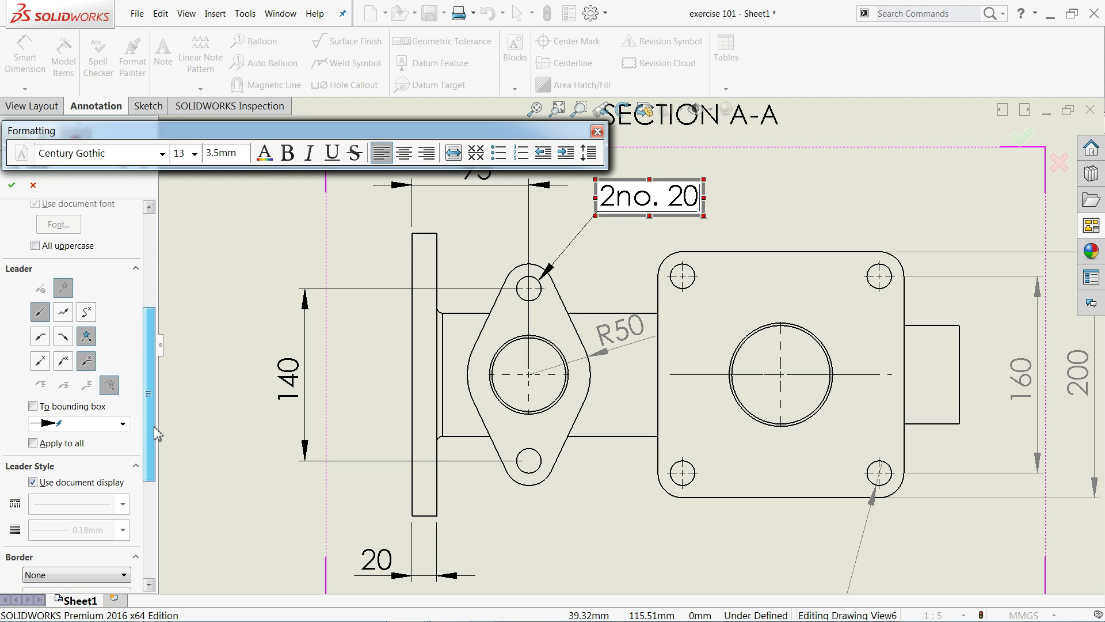
scroll(153, 411, up, 5)
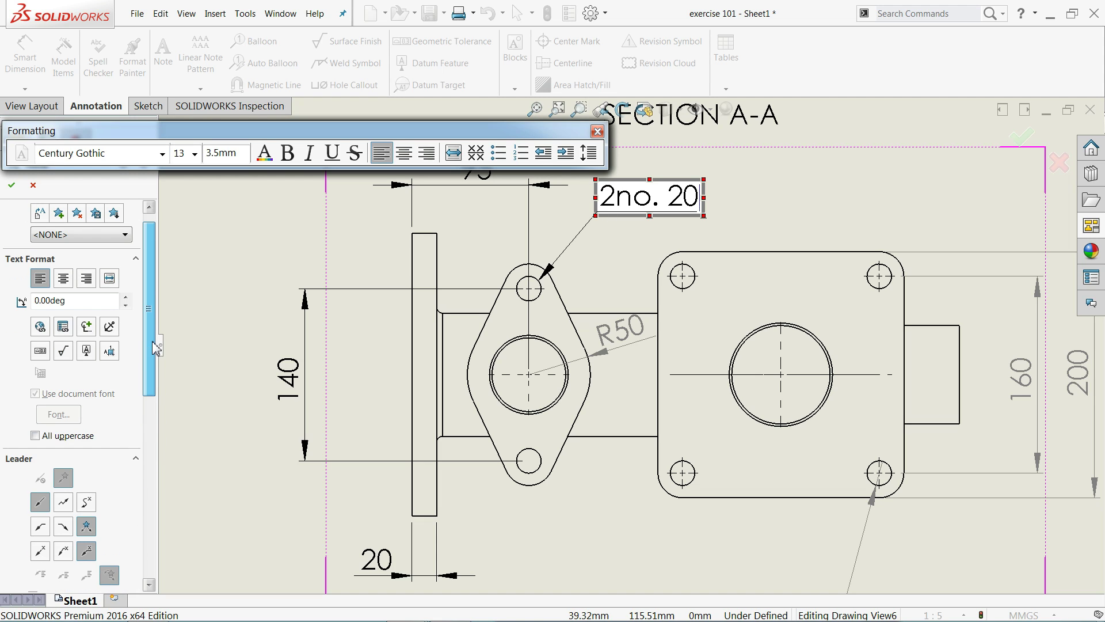
click(89, 333)
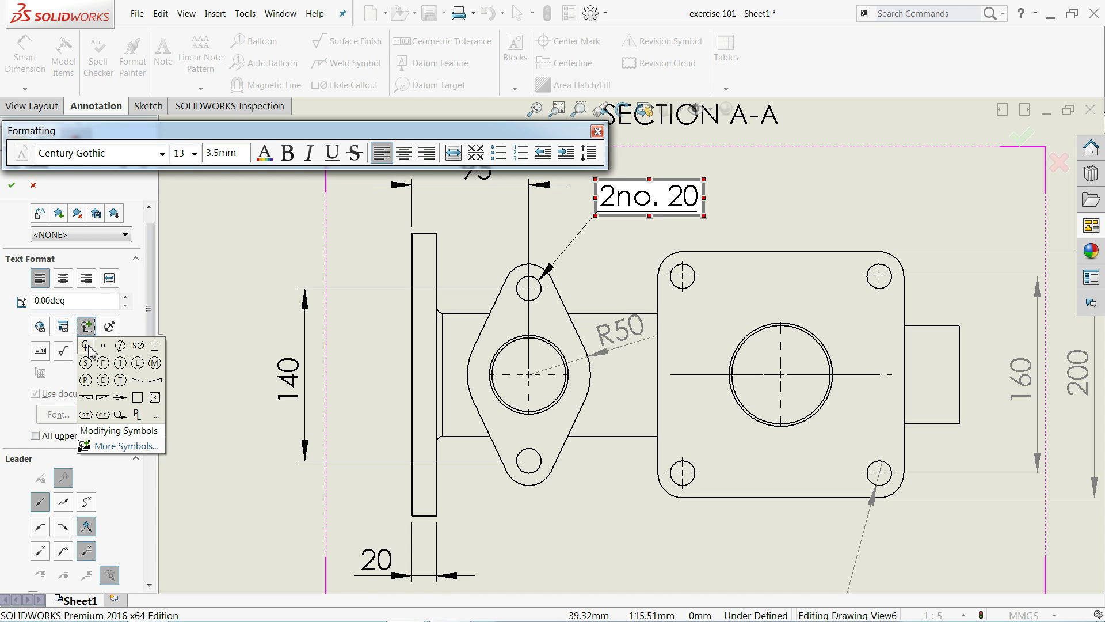
click(119, 346)
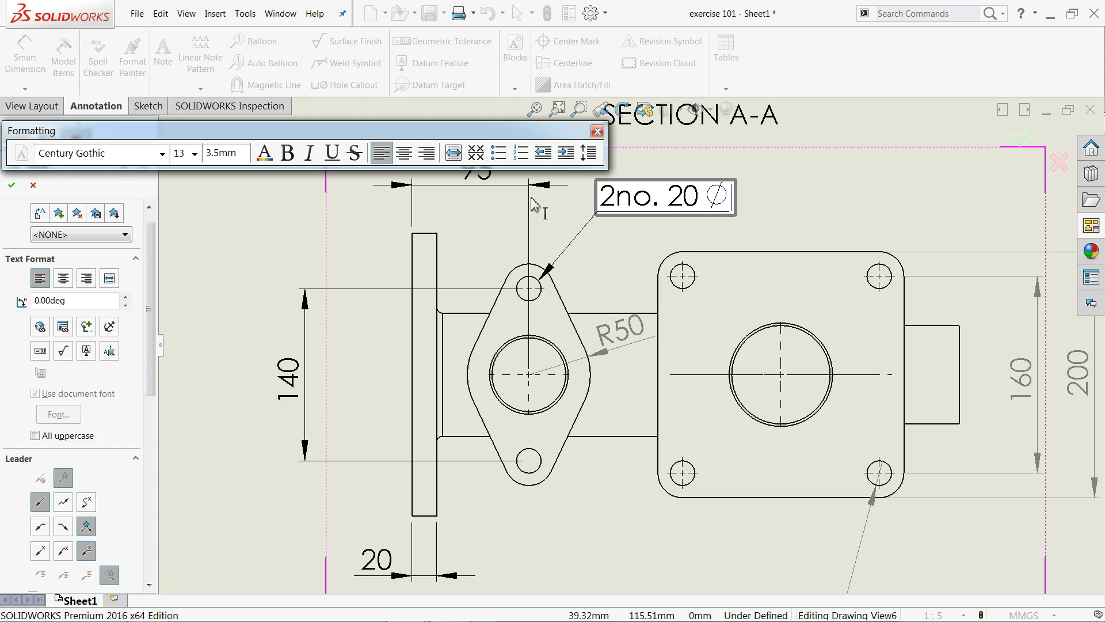
click(10, 186)
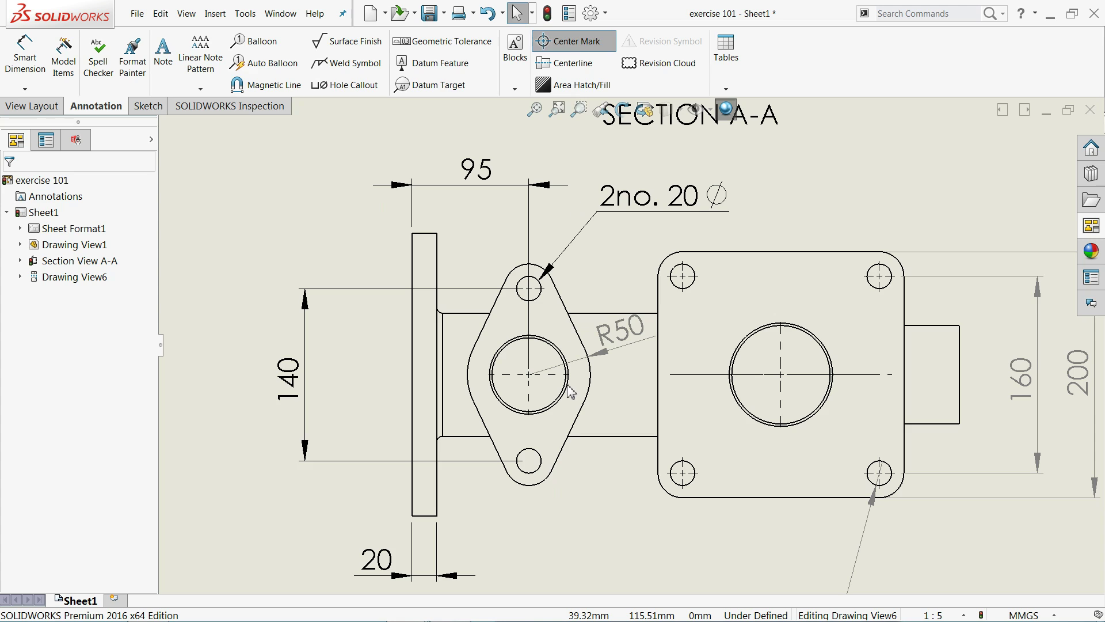
Step: Put a centre mark on the bottom lug hole
click(535, 463)
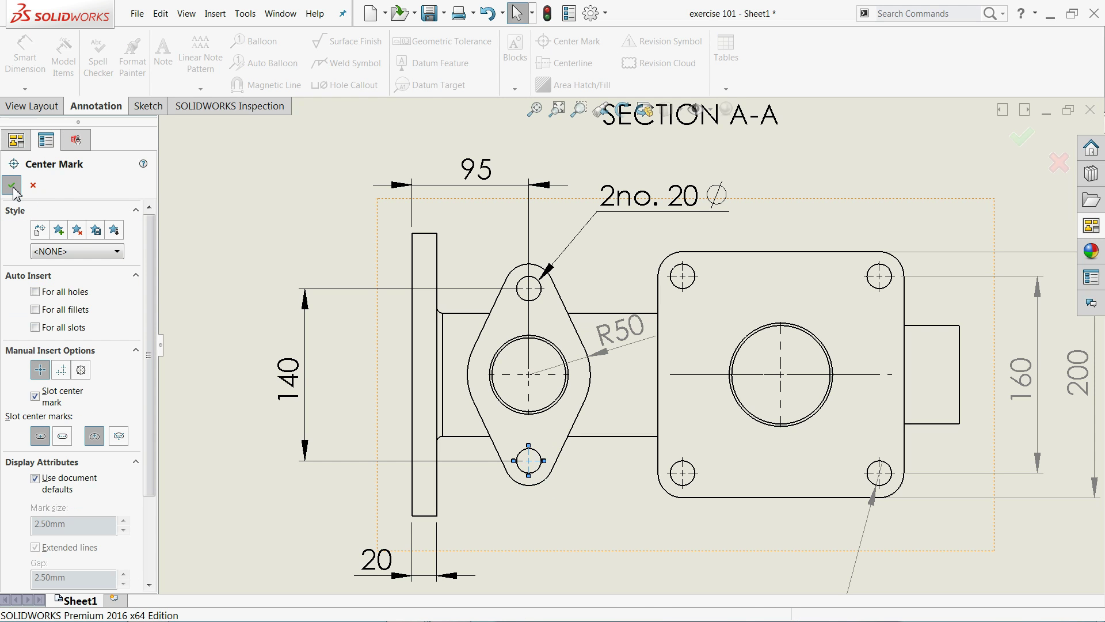
key(Return)
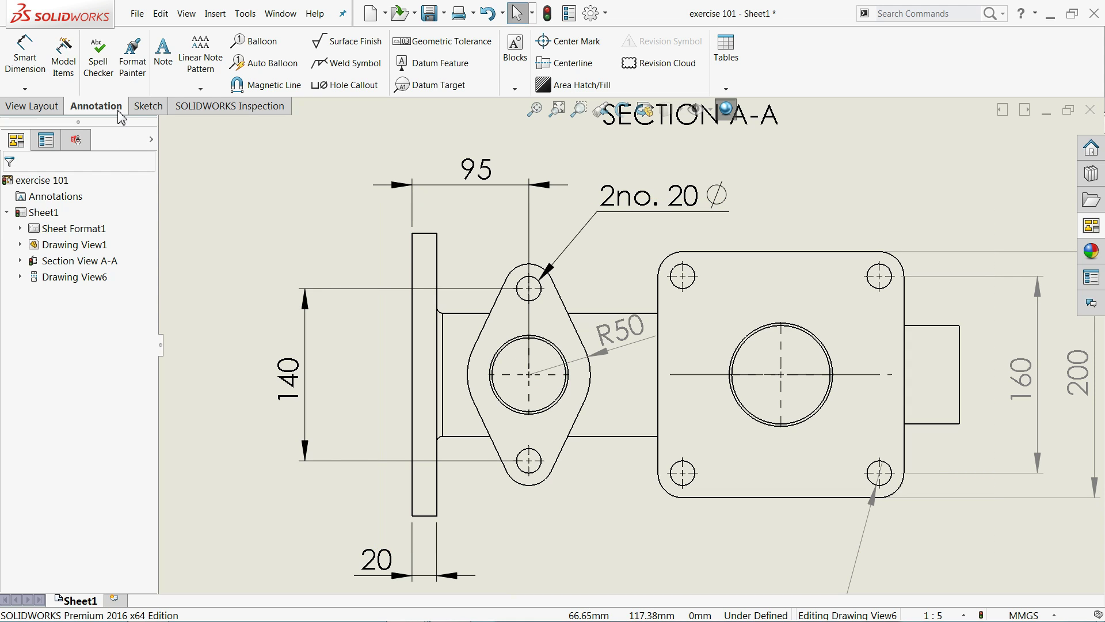
click(149, 107)
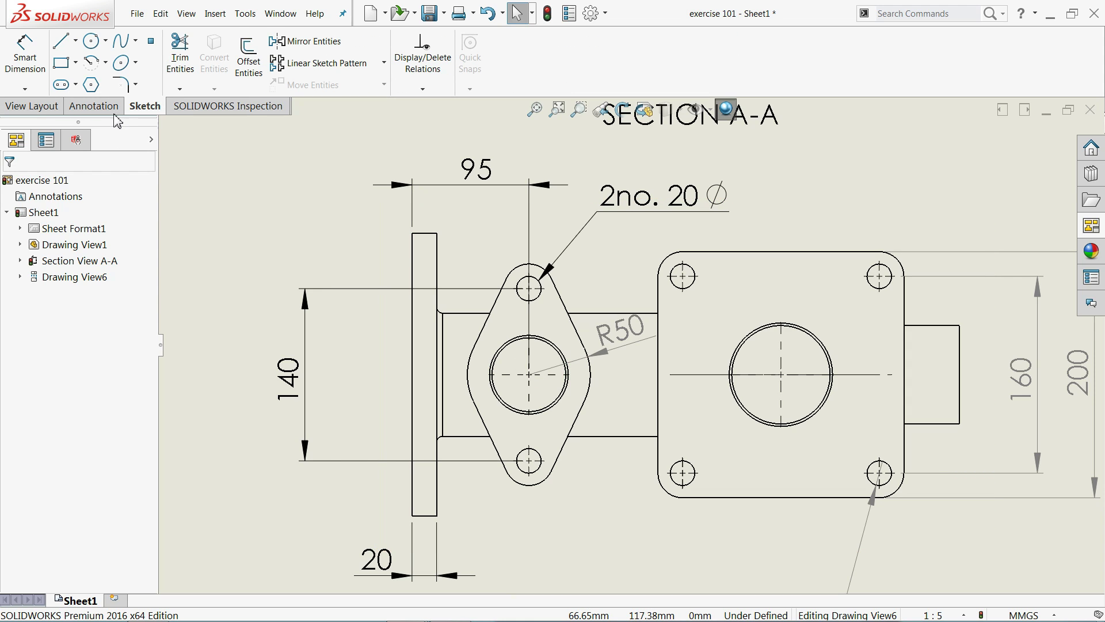
key(d)
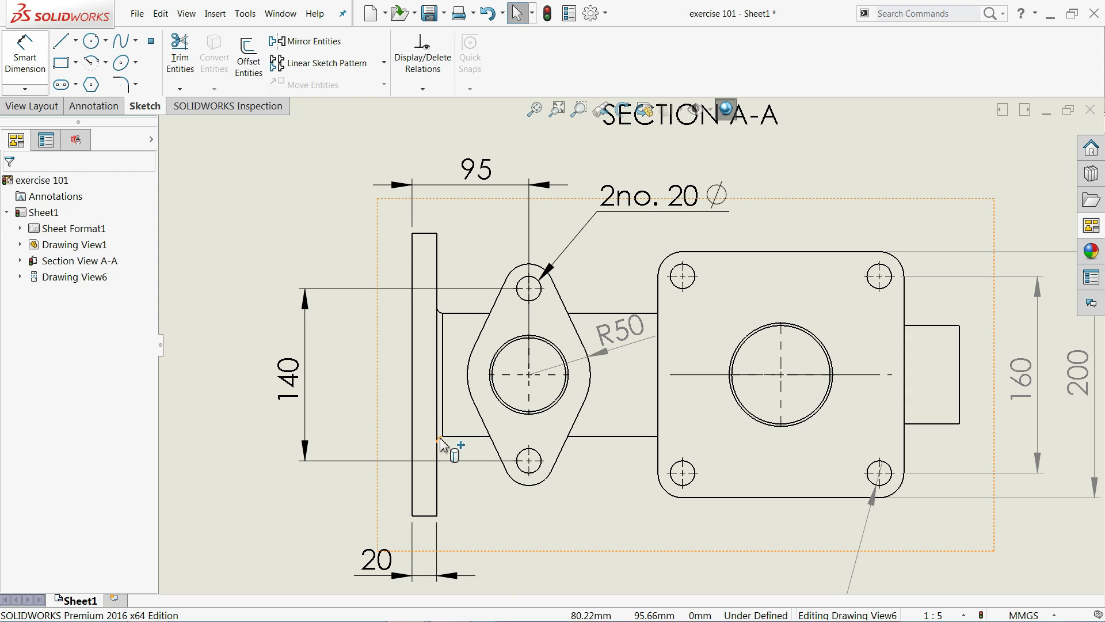
key(Escape)
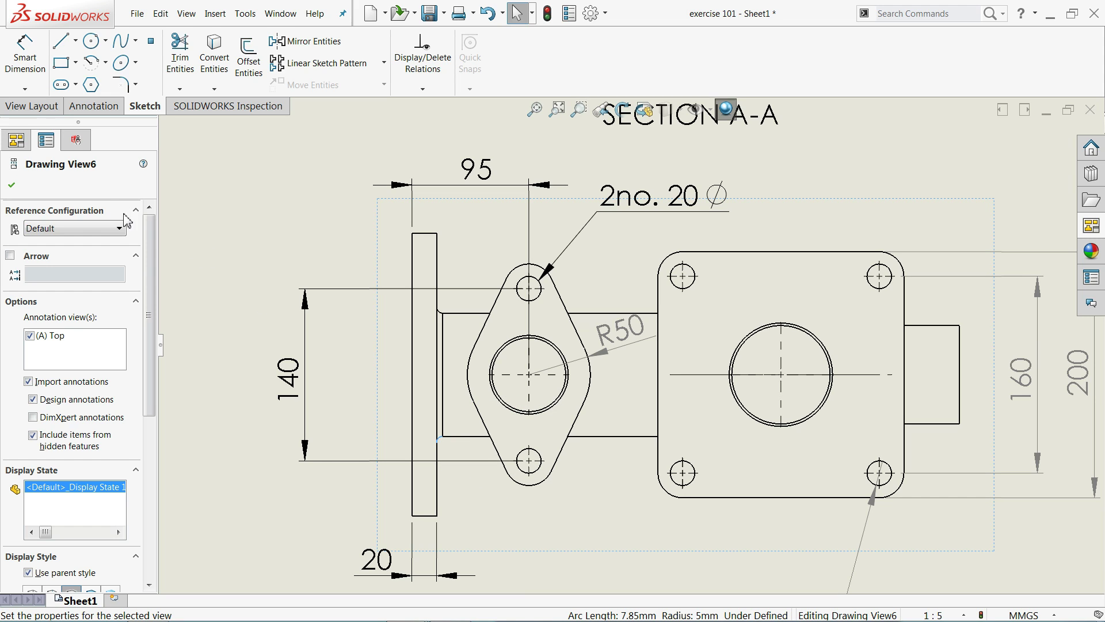
Step: Dimension the small fillet where the pipe meets the left flange as R5
click(37, 80)
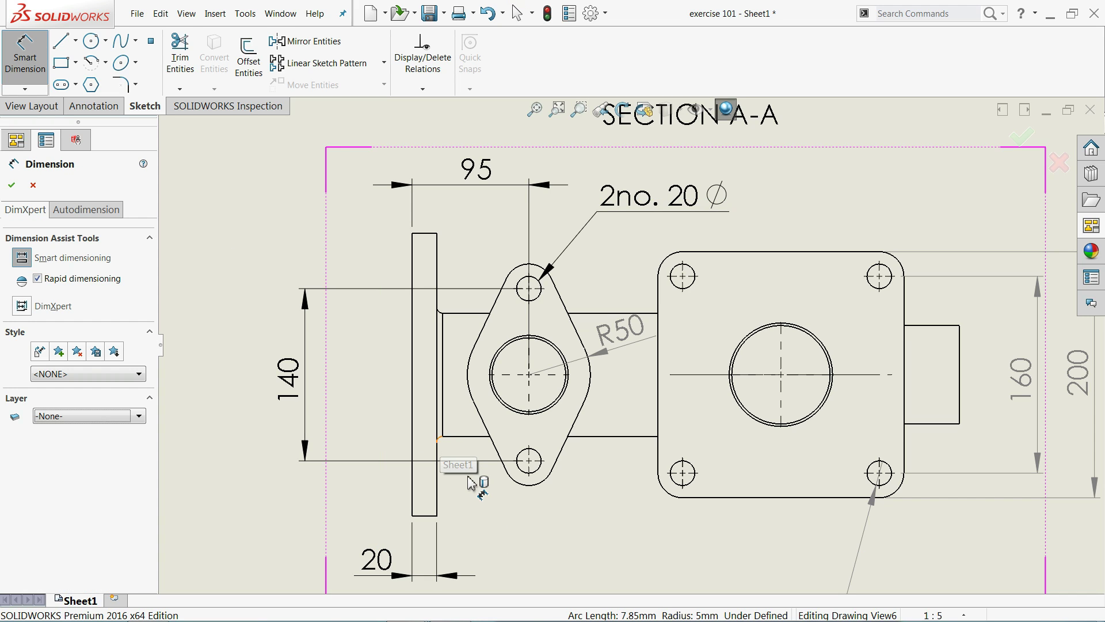
click(475, 494)
click(484, 510)
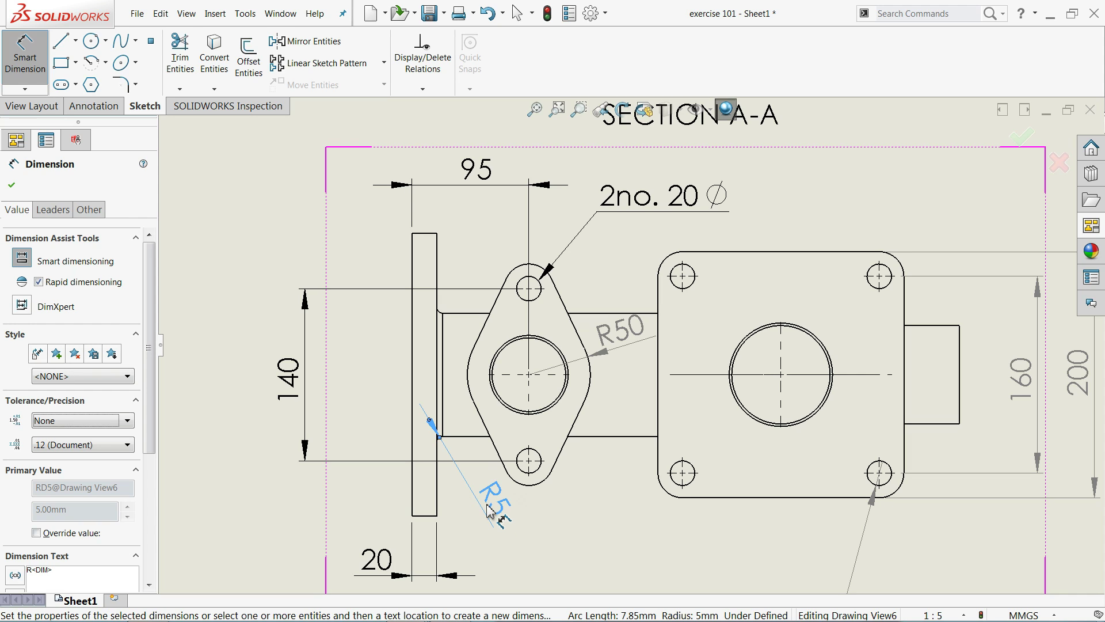
scroll(470, 521, down, 2)
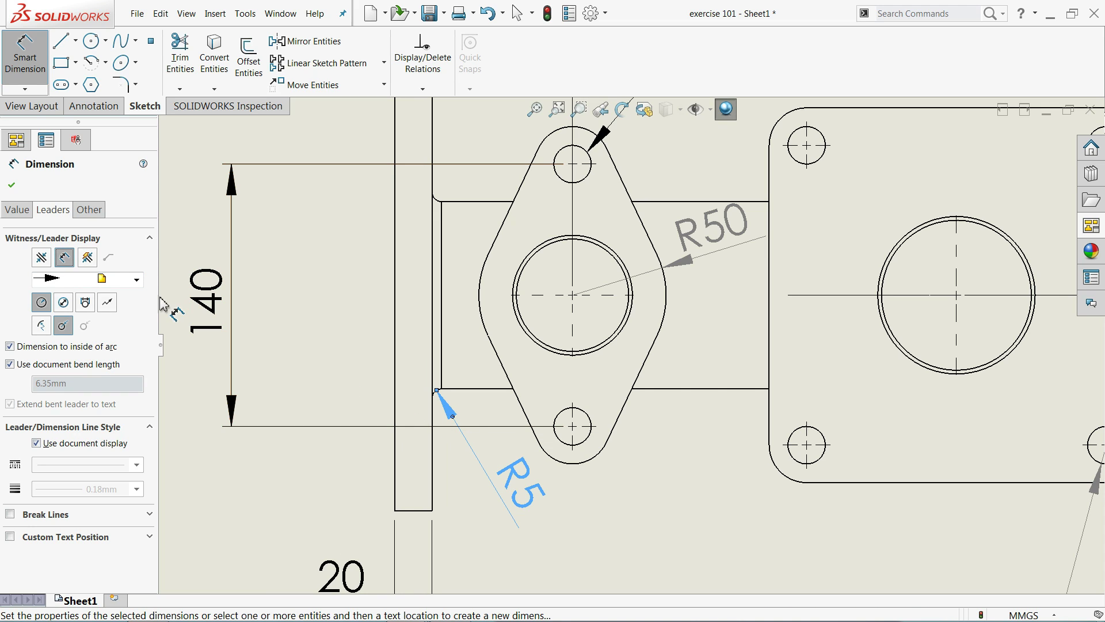
click(384, 424)
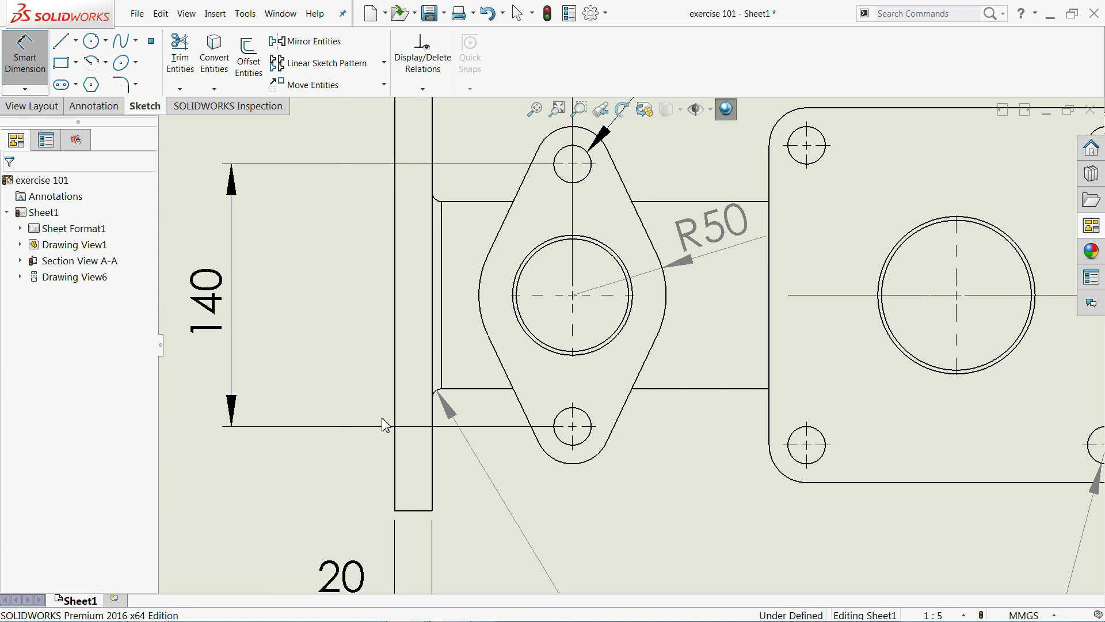
key(Escape)
scroll(466, 459, up, 3)
scroll(510, 481, up, 2)
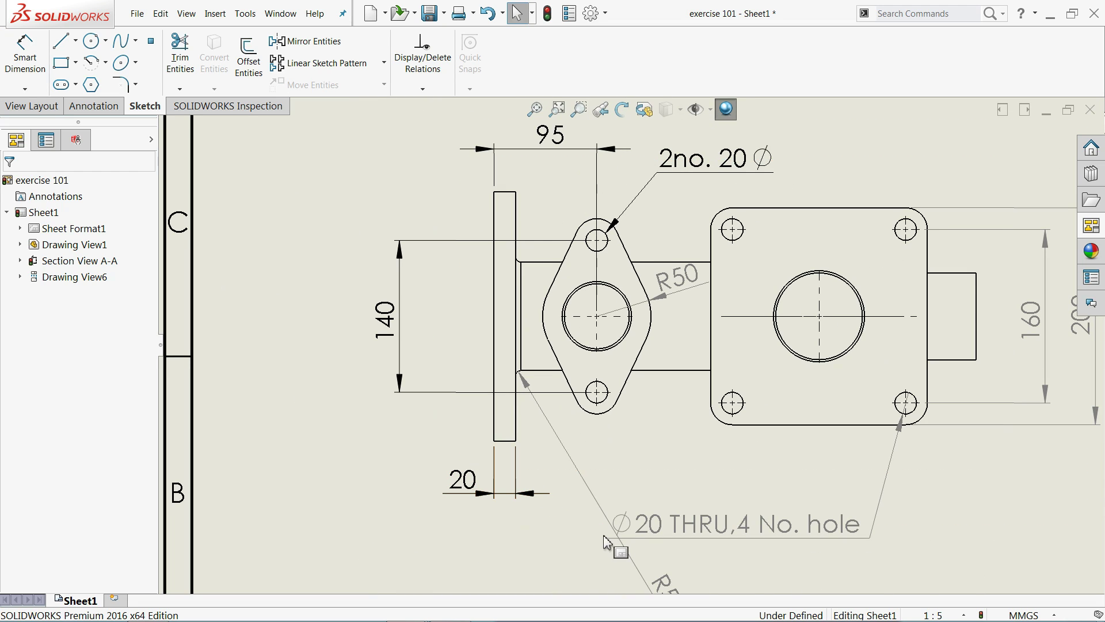
Step: Move R5 beside the fillet and add 205 and 145 horizontal dimensions above the drawing
drag(615, 519, 553, 425)
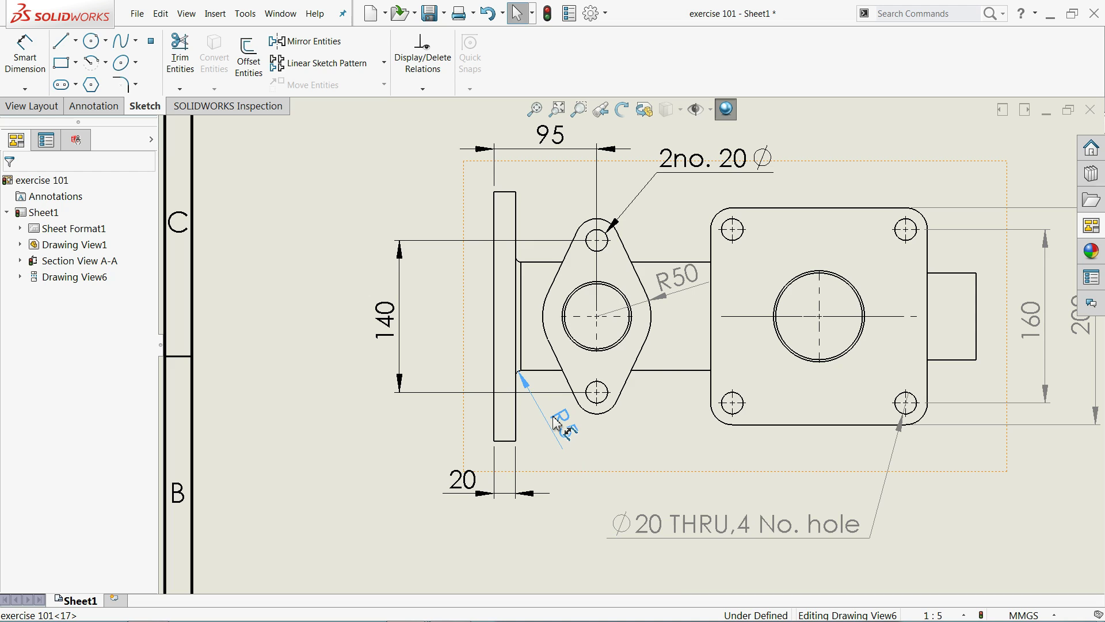
scroll(553, 425, up, 1)
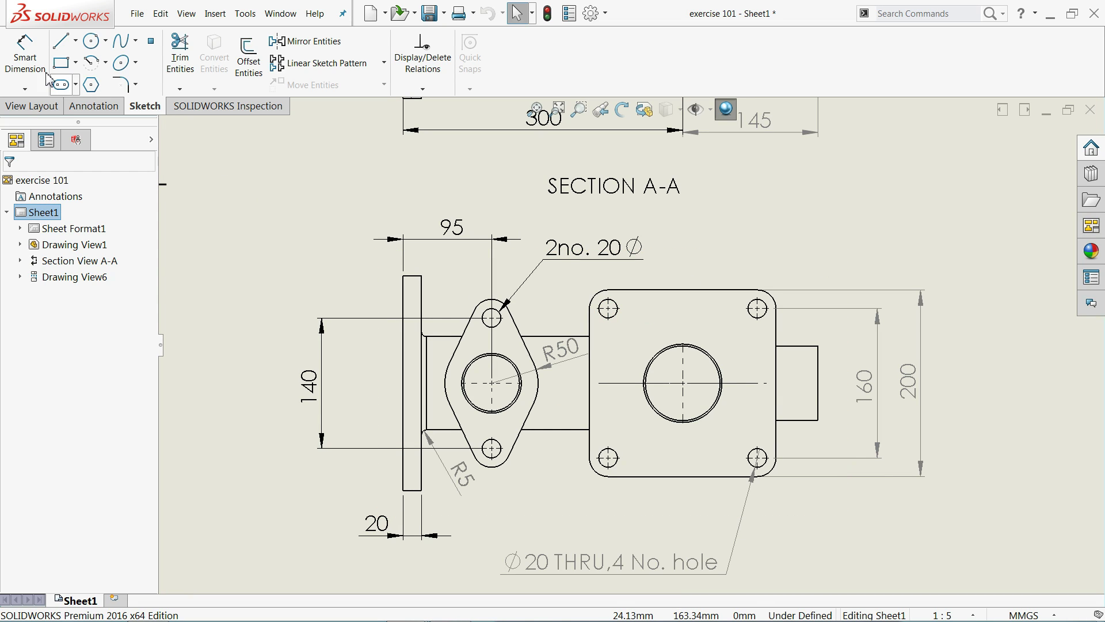
key(d)
scroll(593, 371, down, 2)
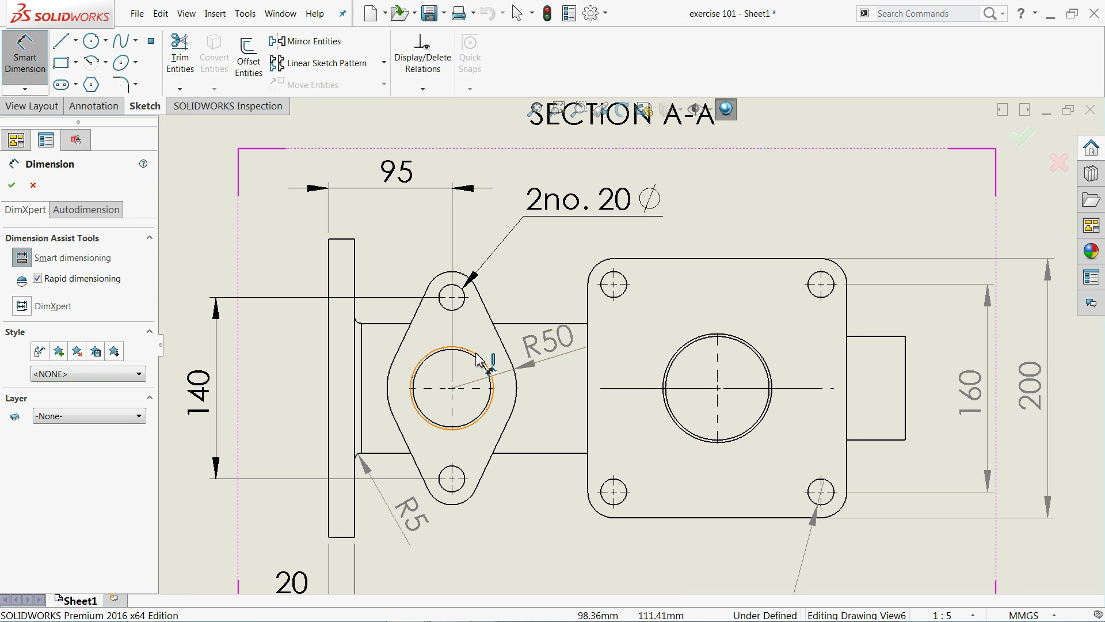
click(459, 290)
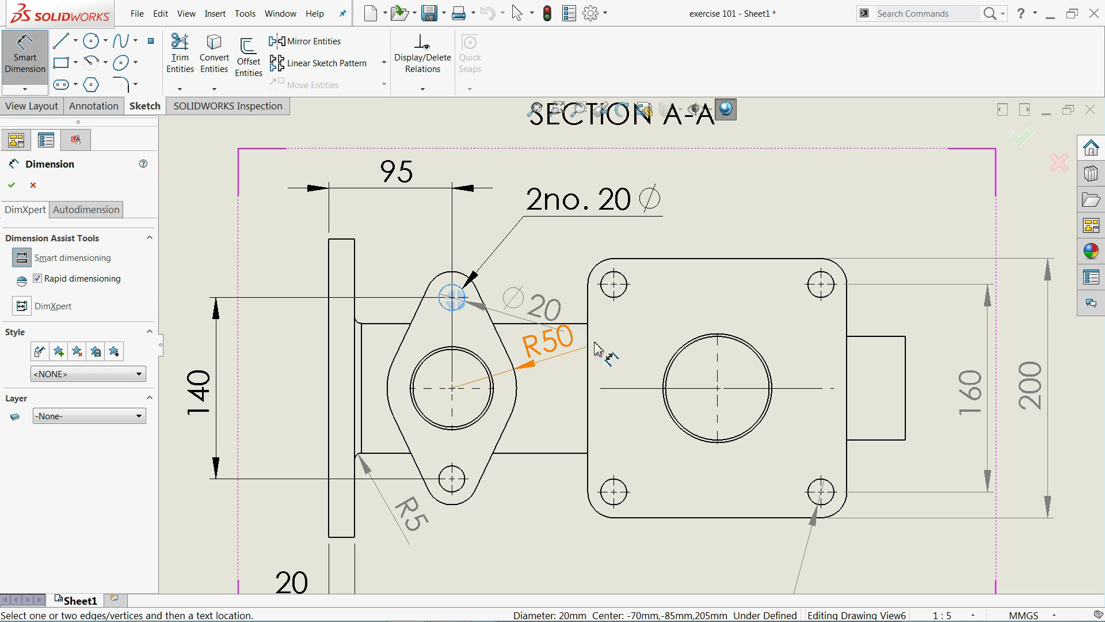
click(686, 355)
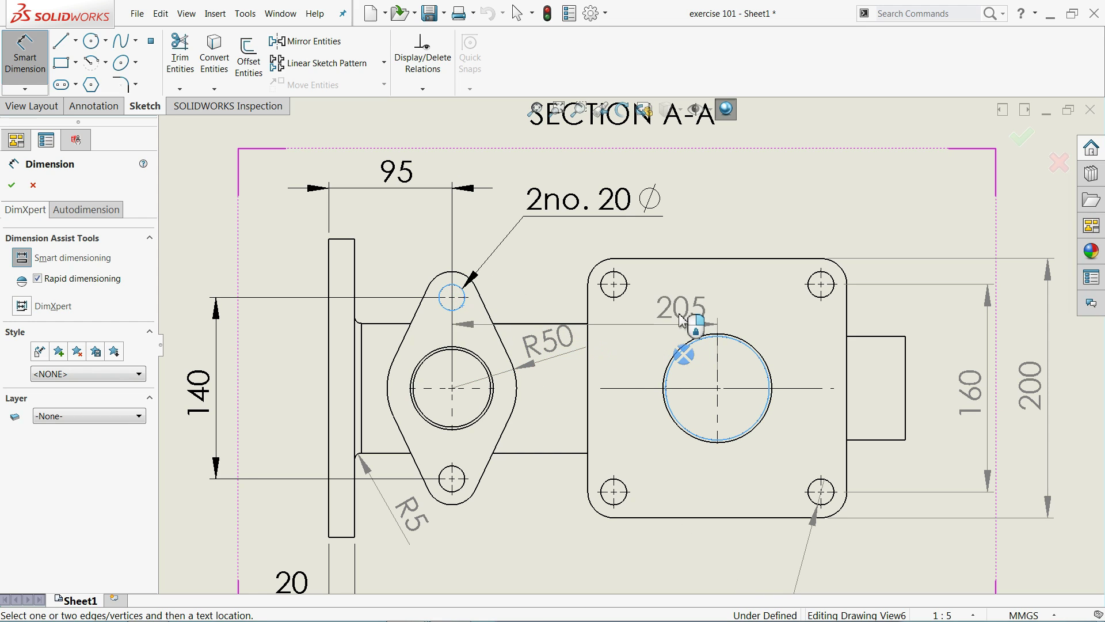
click(606, 182)
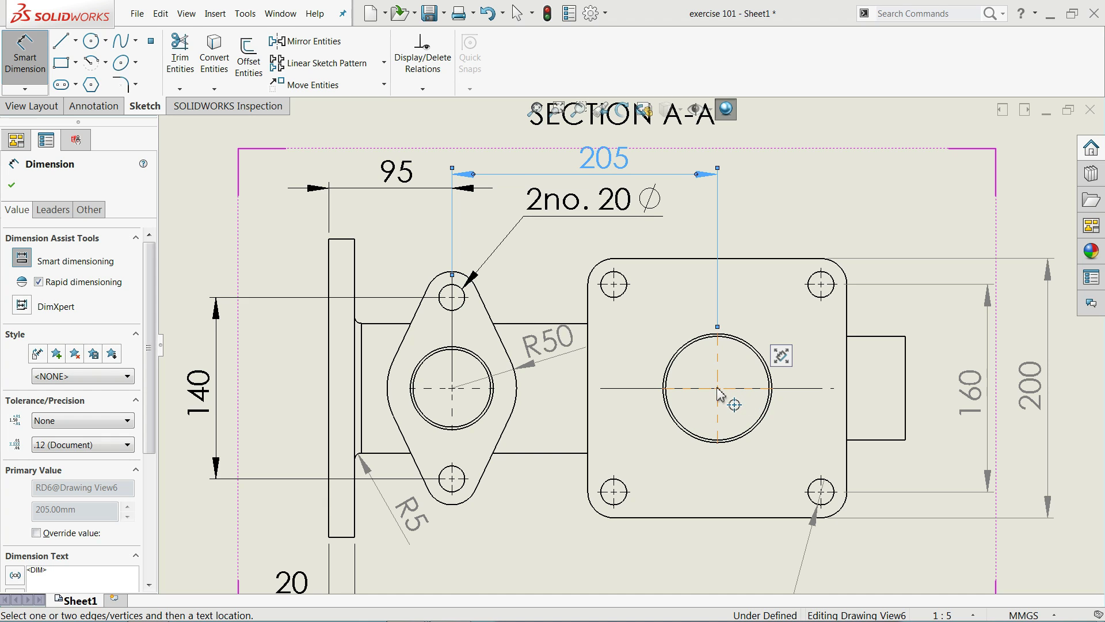
click(907, 406)
click(829, 183)
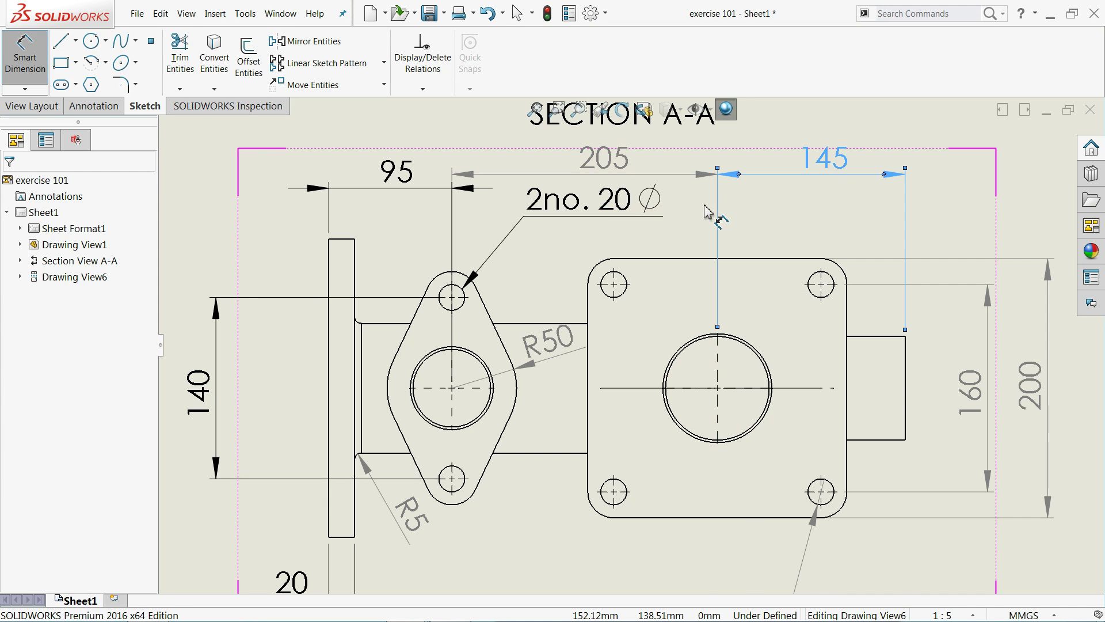
key(Escape)
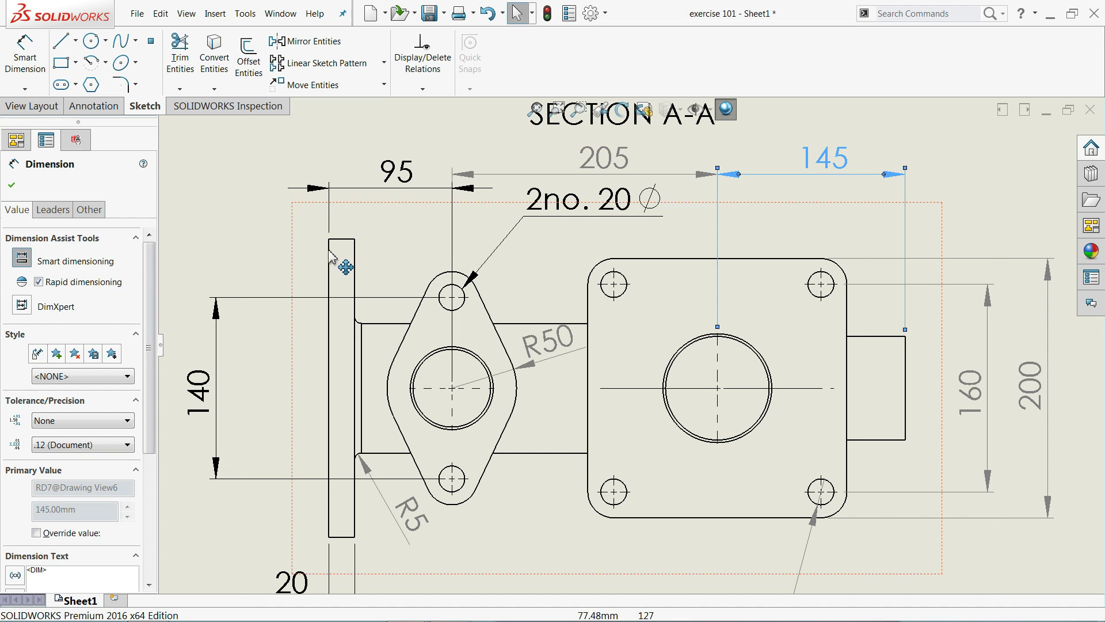
Step: Move the '2no. 20 Ø' note down-left and raise the 95 dimension slightly
drag(574, 215, 533, 244)
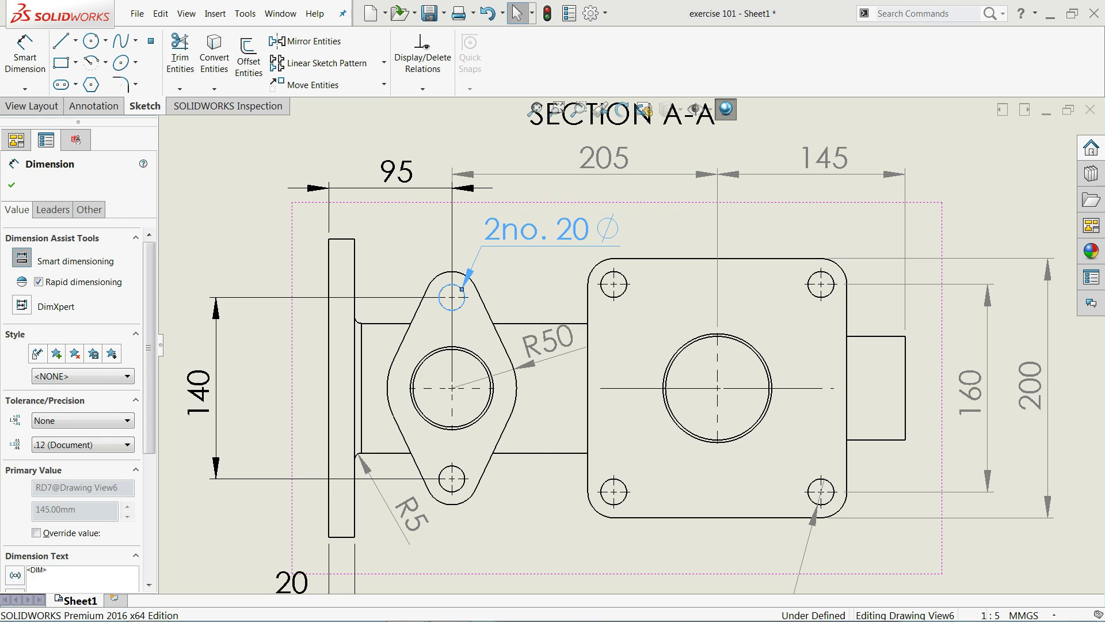
click(397, 171)
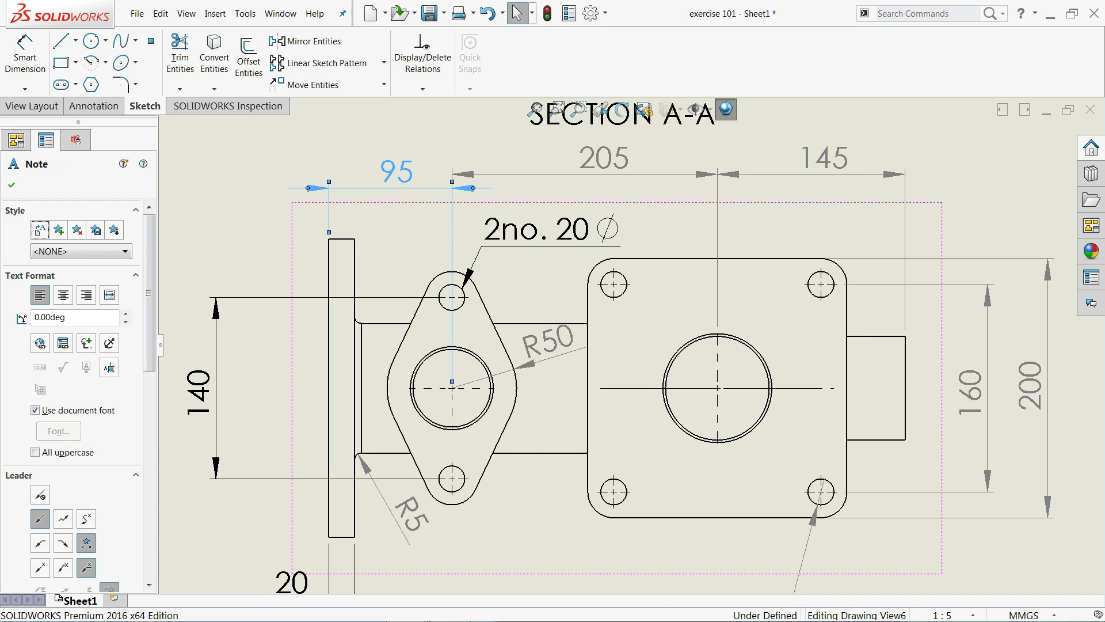
click(52, 209)
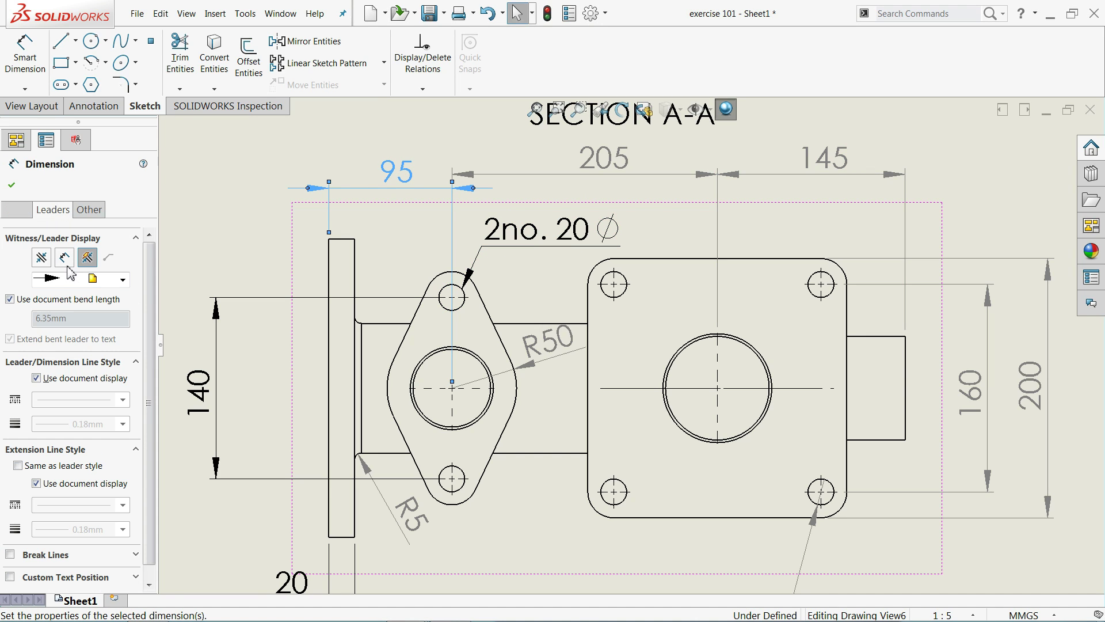
click(13, 186)
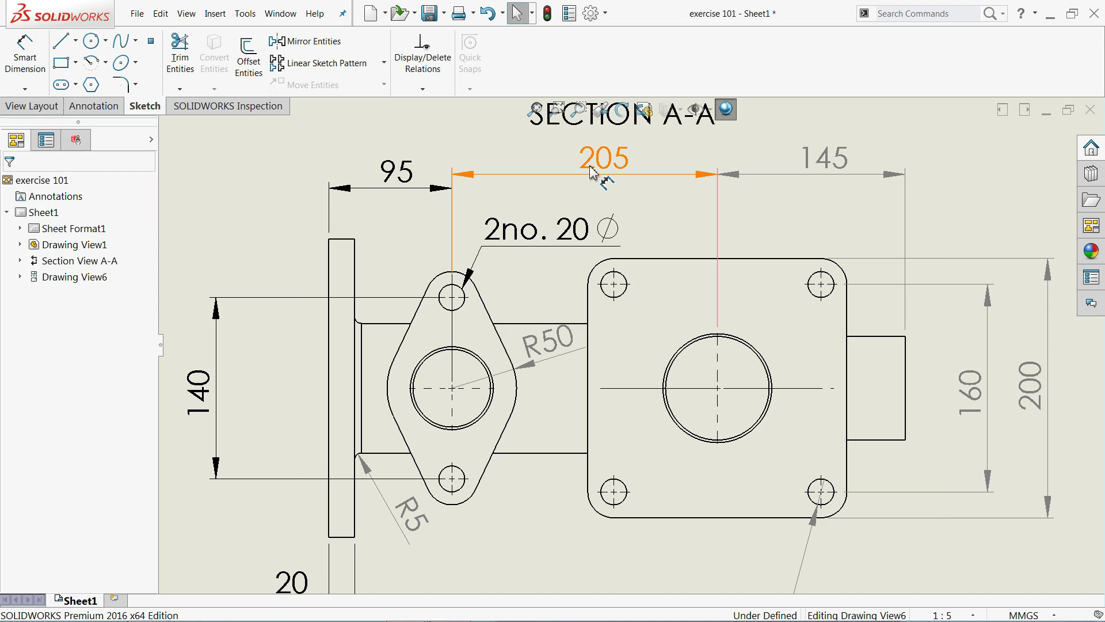
drag(397, 172, 398, 157)
scroll(581, 309, up, 3)
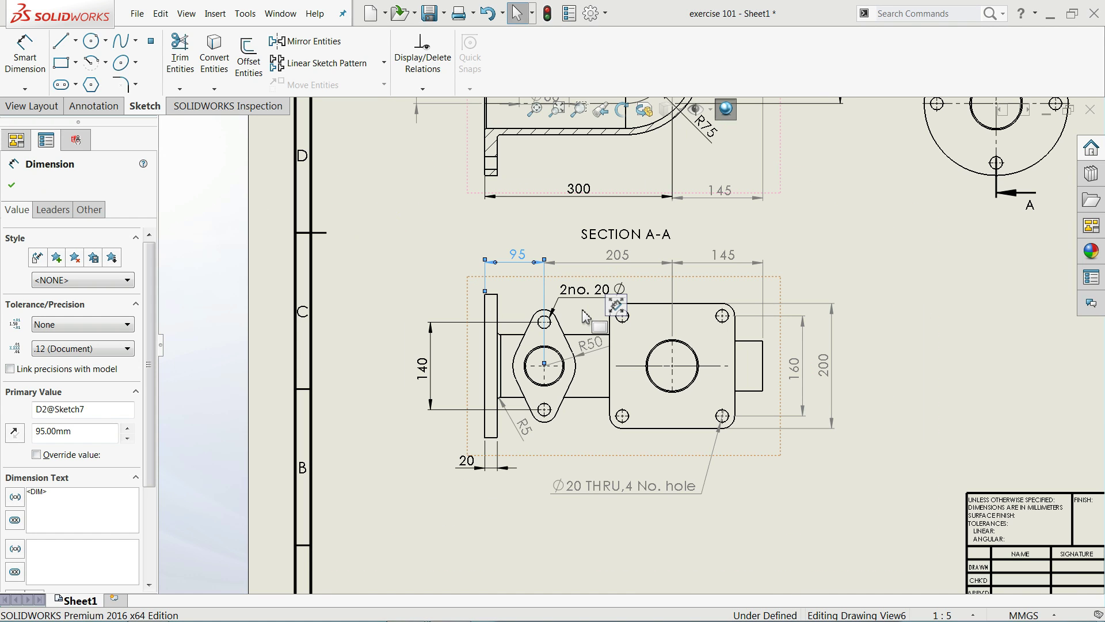
scroll(649, 377, up, 3)
scroll(662, 383, down, 4)
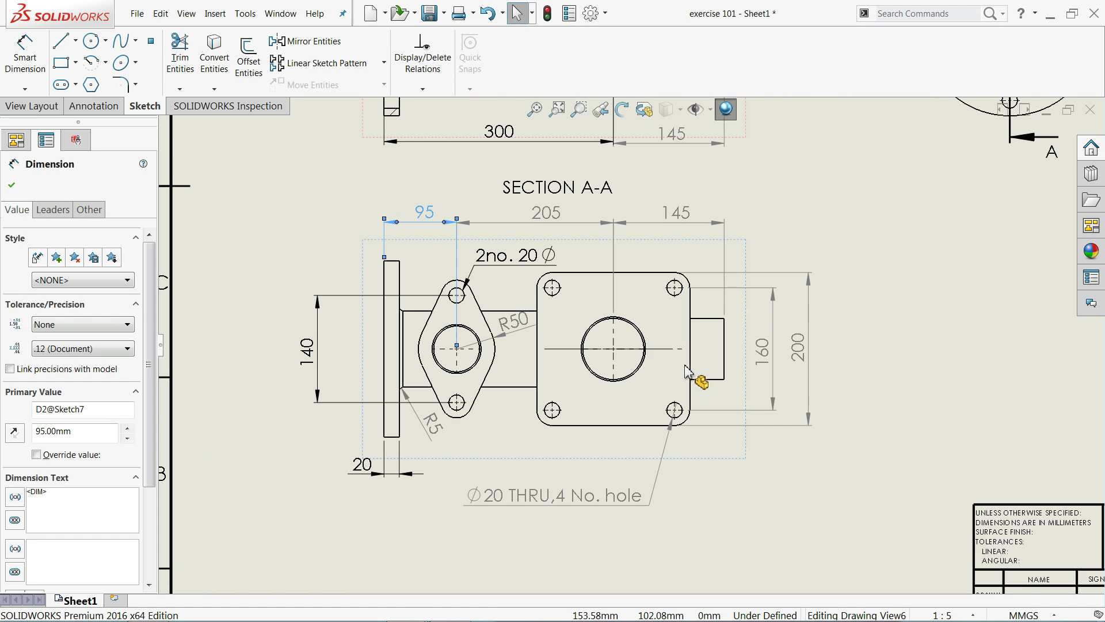
scroll(601, 384, down, 2)
Step: Dimension the square flange's lower-left corner arc as R20
click(29, 65)
click(533, 432)
click(500, 467)
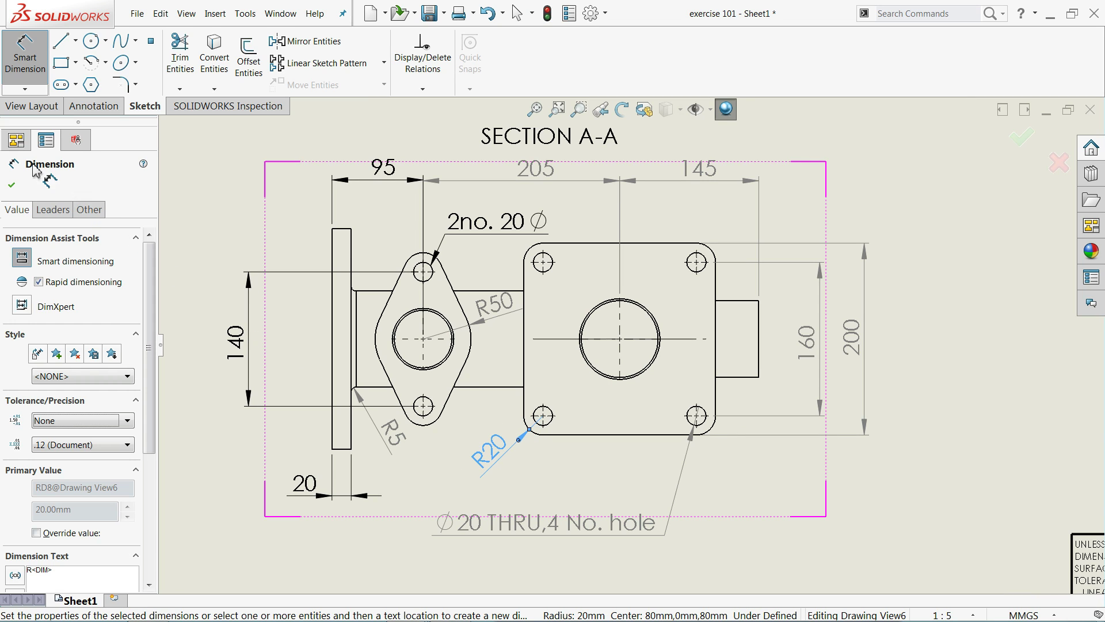
key(Escape)
Step: Draw detail circle B centred on Section A-A's flange corner, enclosing the left flange and Ø60 branch
scroll(423, 311, up, 4)
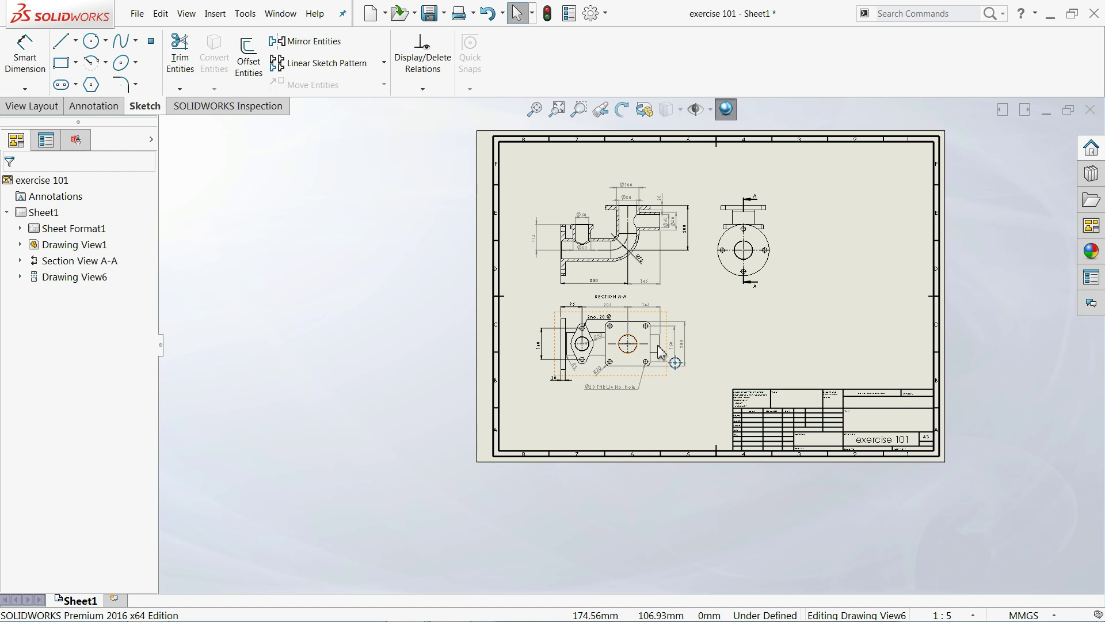
scroll(790, 266, down, 3)
scroll(789, 266, down, 3)
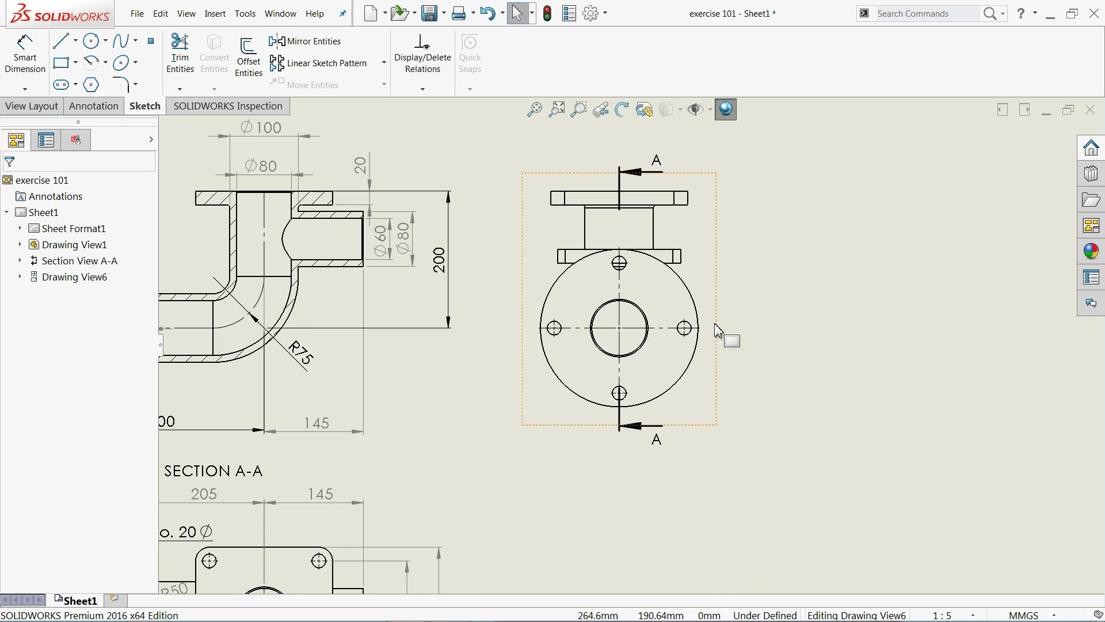
scroll(721, 328, up, 1)
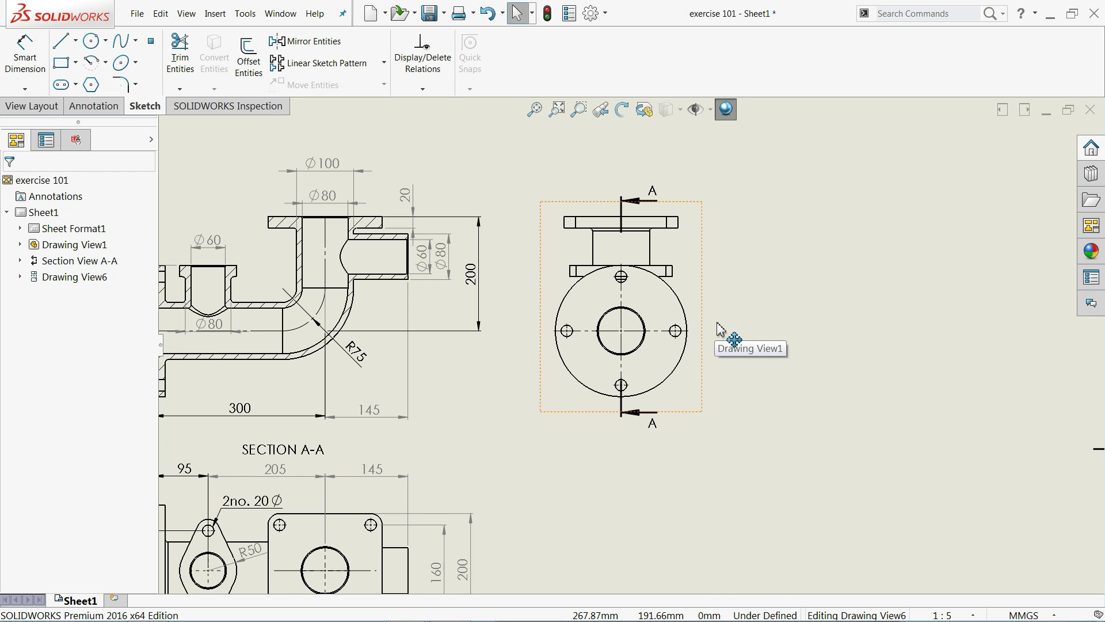
scroll(720, 328, up, 3)
scroll(720, 328, down, 2)
scroll(514, 278, down, 3)
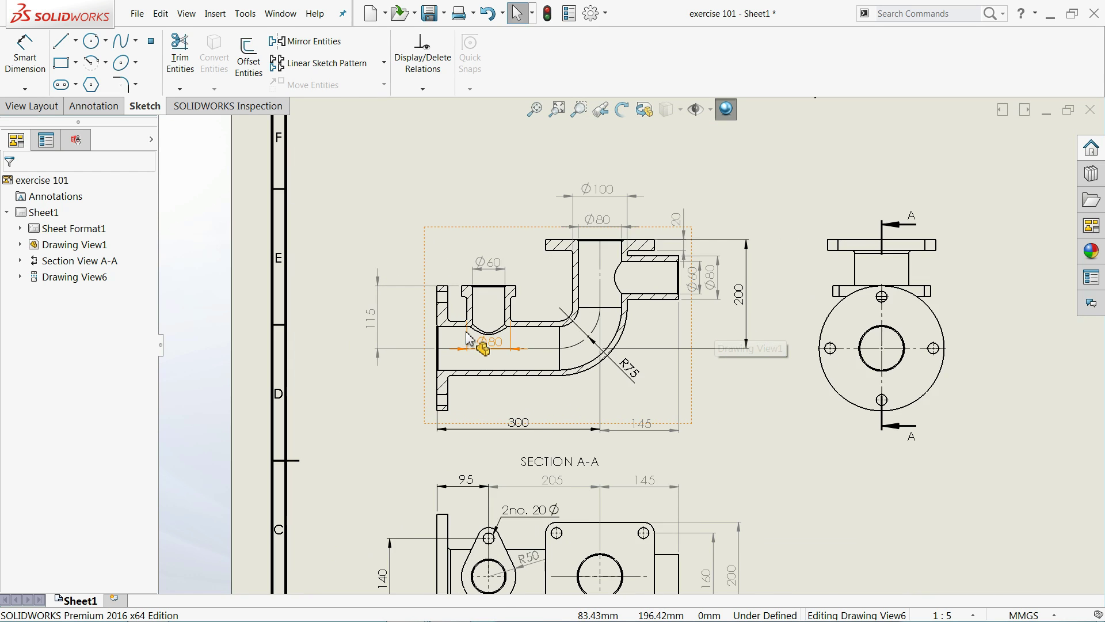
scroll(483, 303, down, 1)
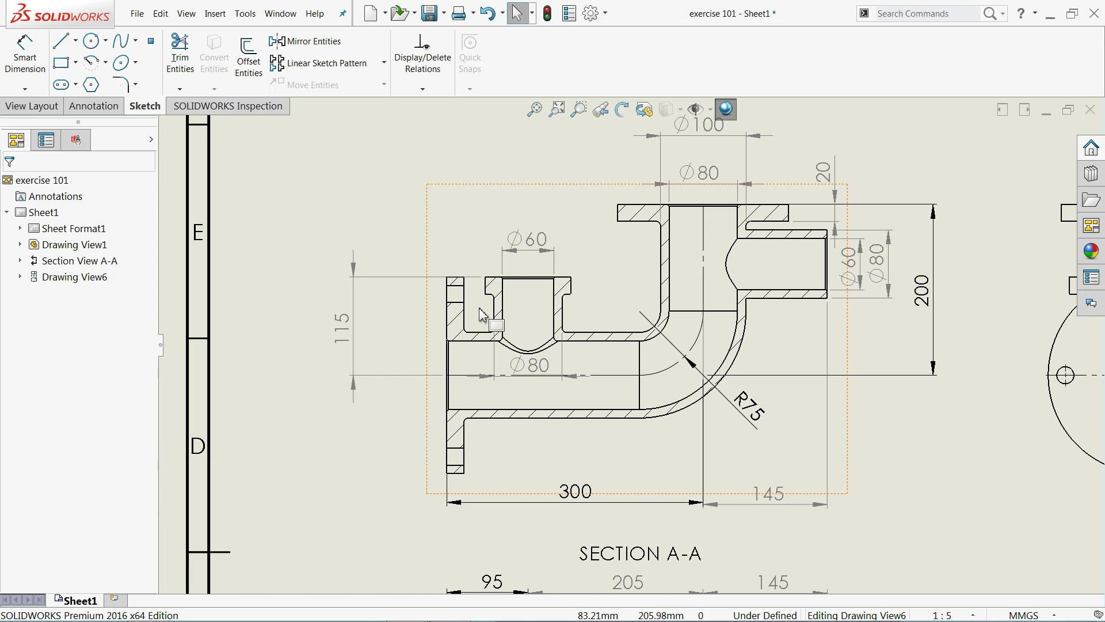
click(46, 108)
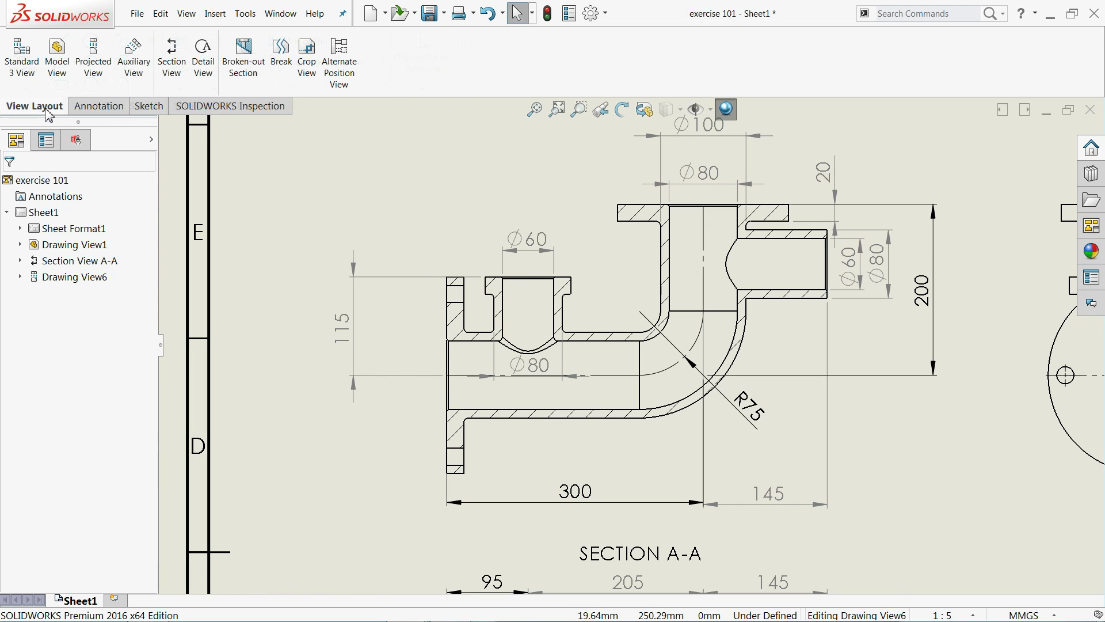
click(207, 69)
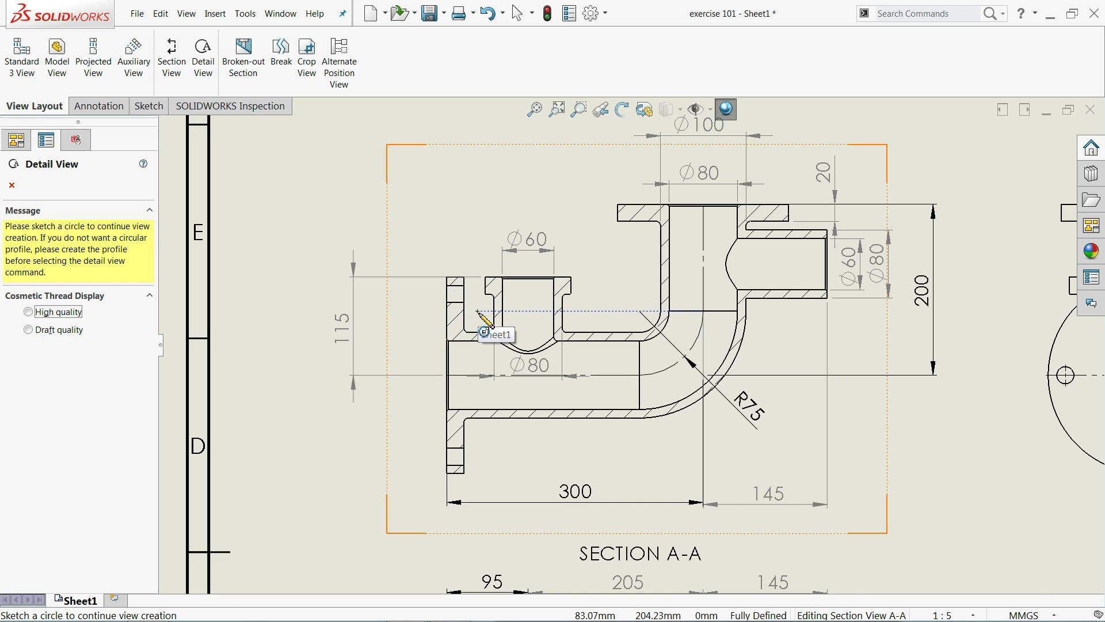
click(480, 305)
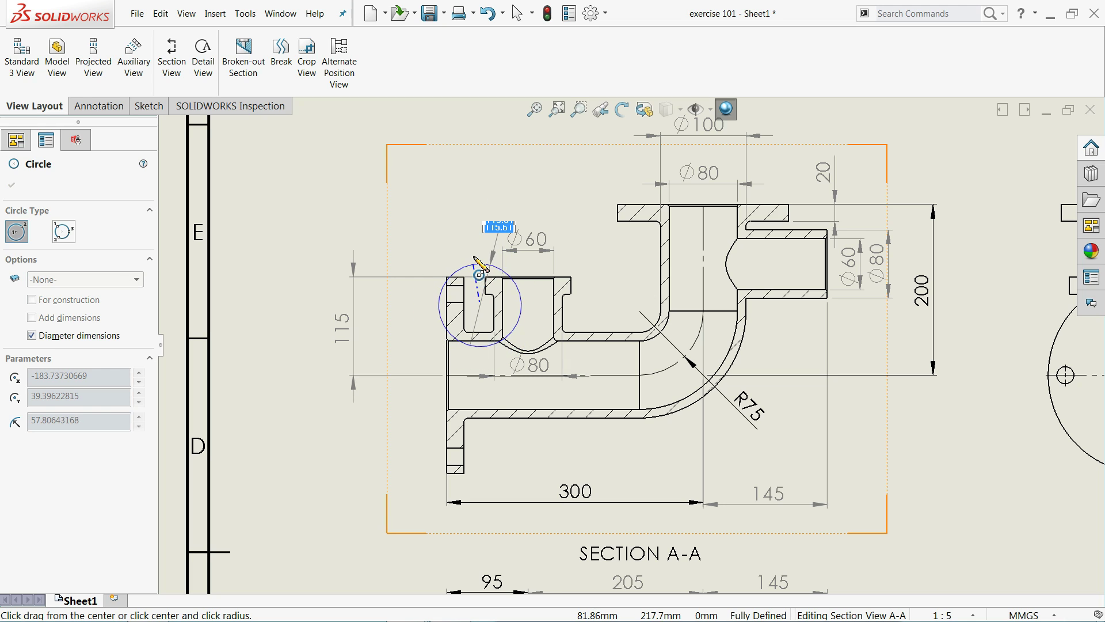
click(474, 252)
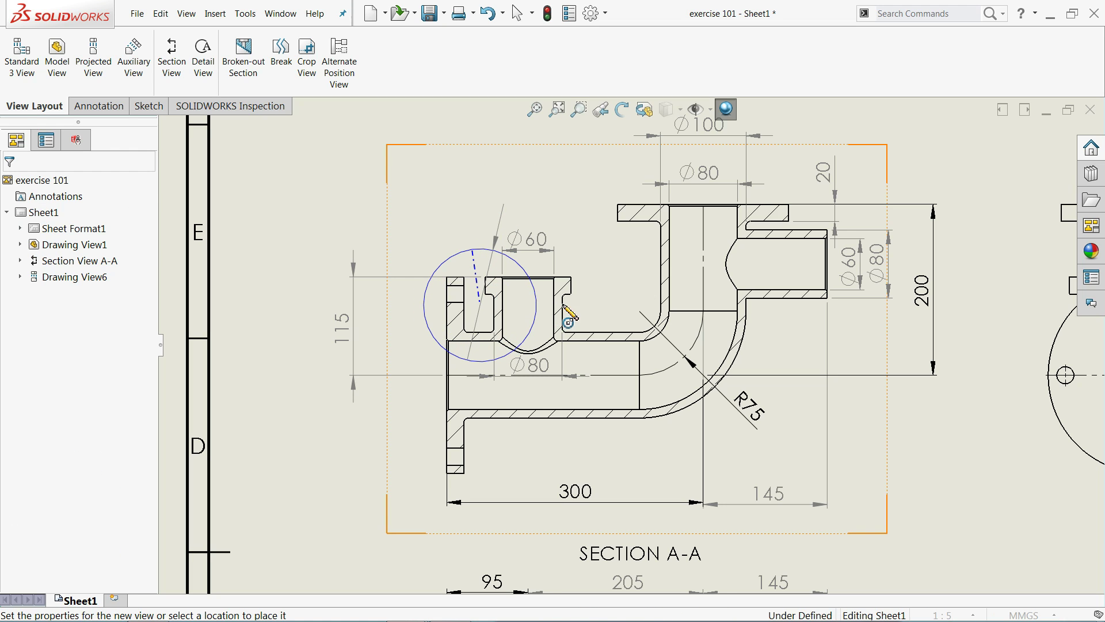
scroll(661, 325, up, 1)
Step: Place Detail View B at scale 2:5 in the empty area right of the lower view
scroll(661, 325, up, 4)
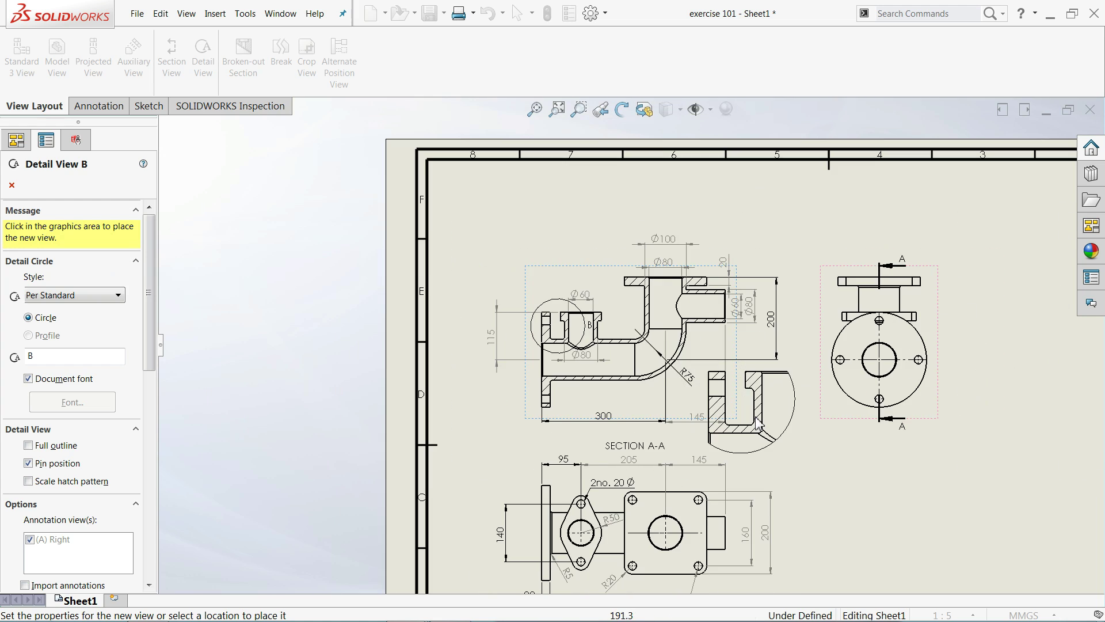
scroll(803, 458, down, 1)
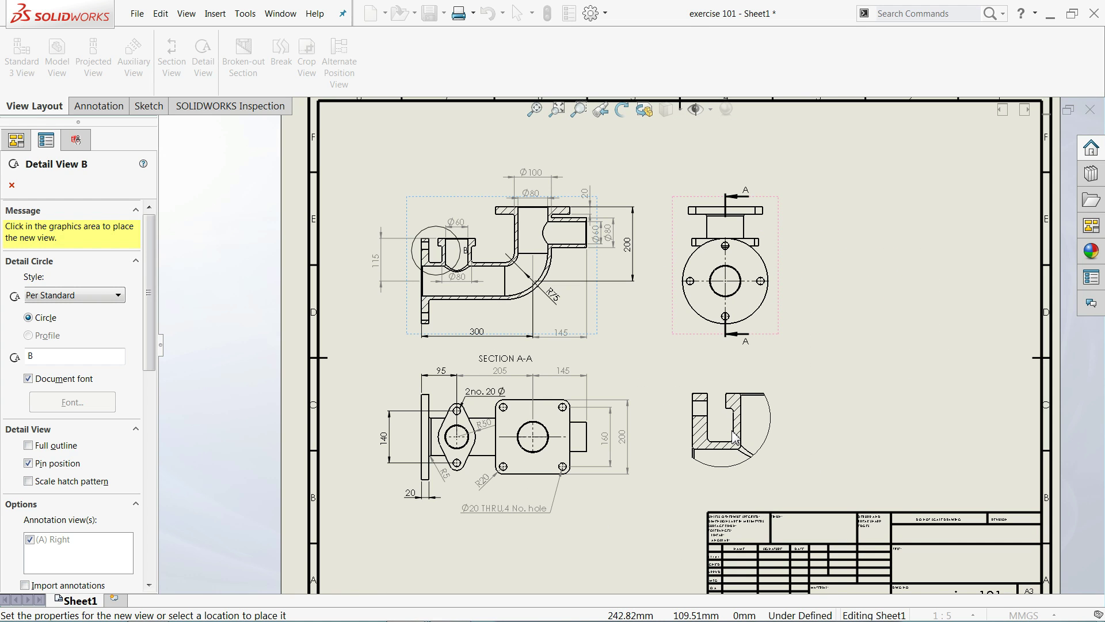
click(742, 447)
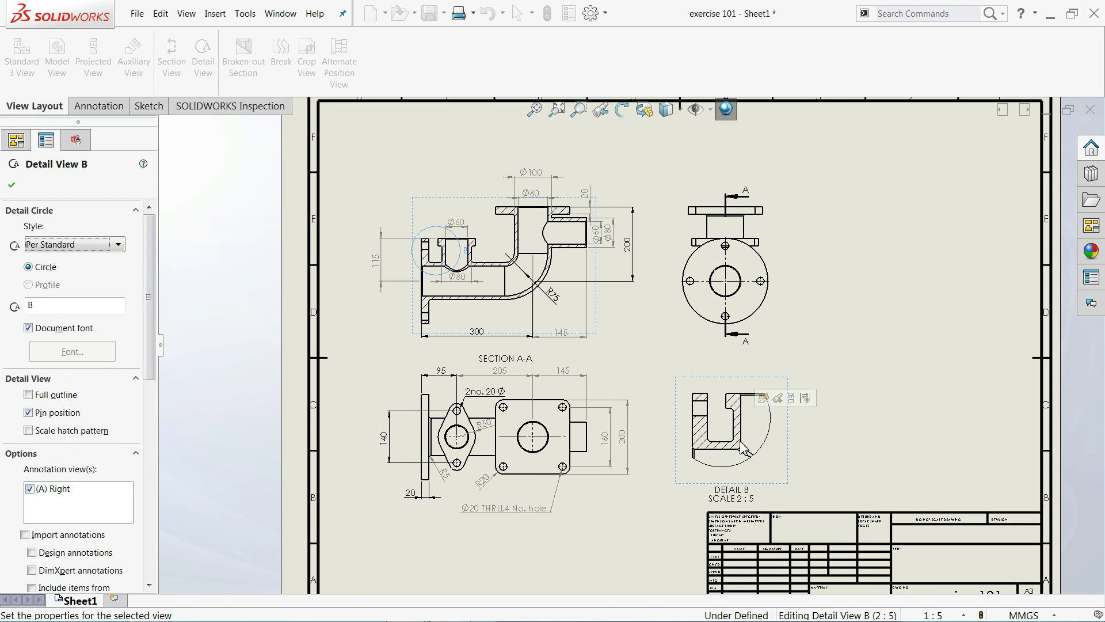
scroll(740, 448, down, 1)
scroll(733, 443, down, 2)
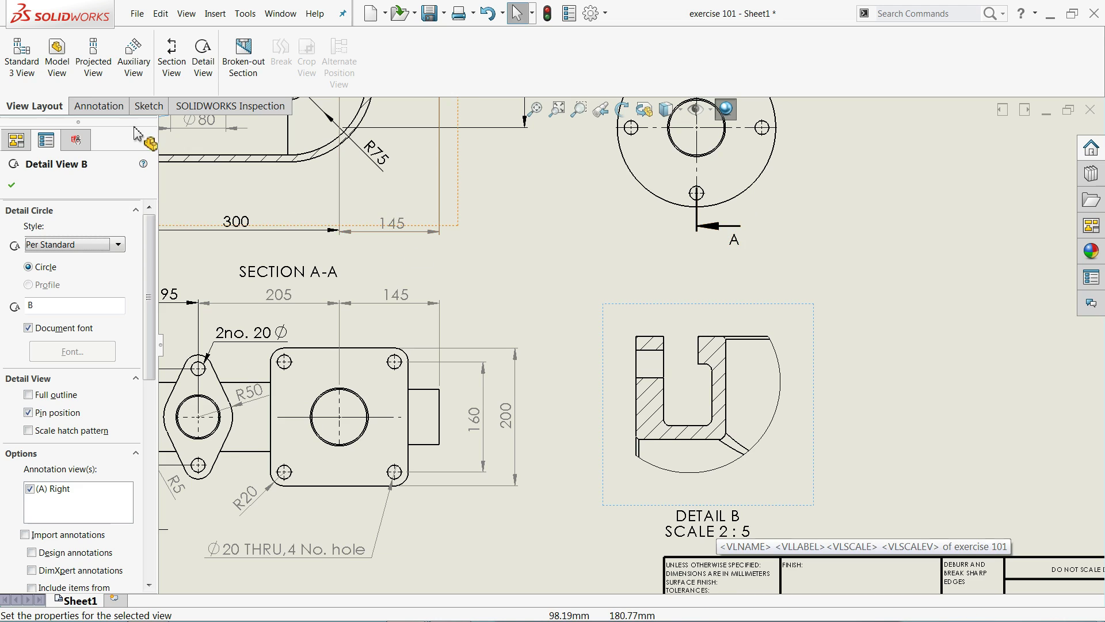
Step: Dimension Detail B's slot depth and left wall width, both as 20
click(147, 107)
click(25, 58)
scroll(680, 346, down, 3)
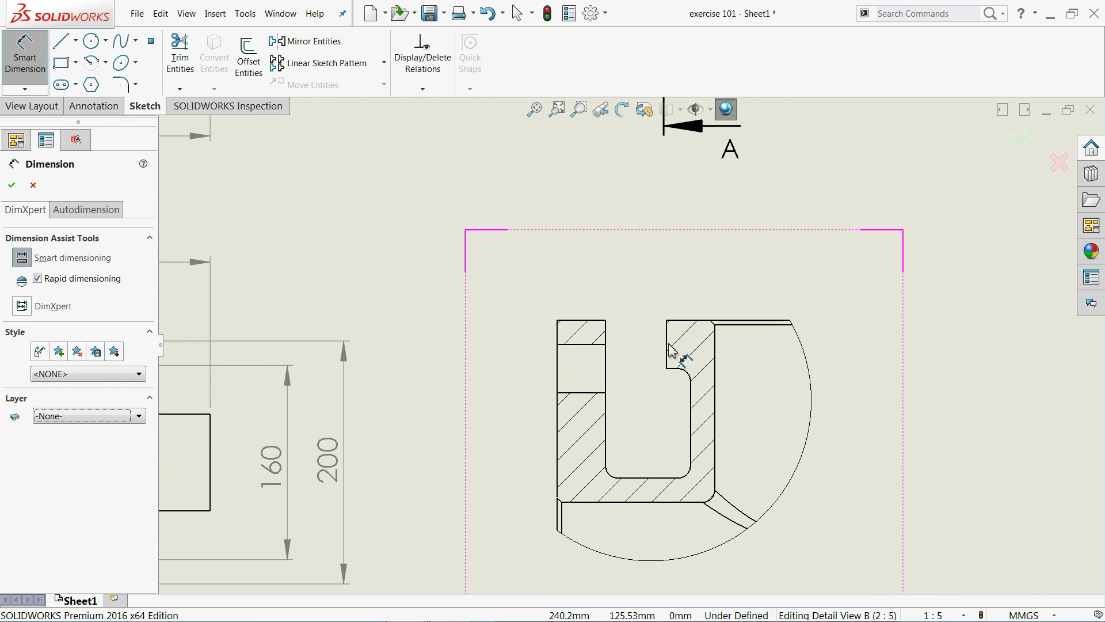
click(671, 347)
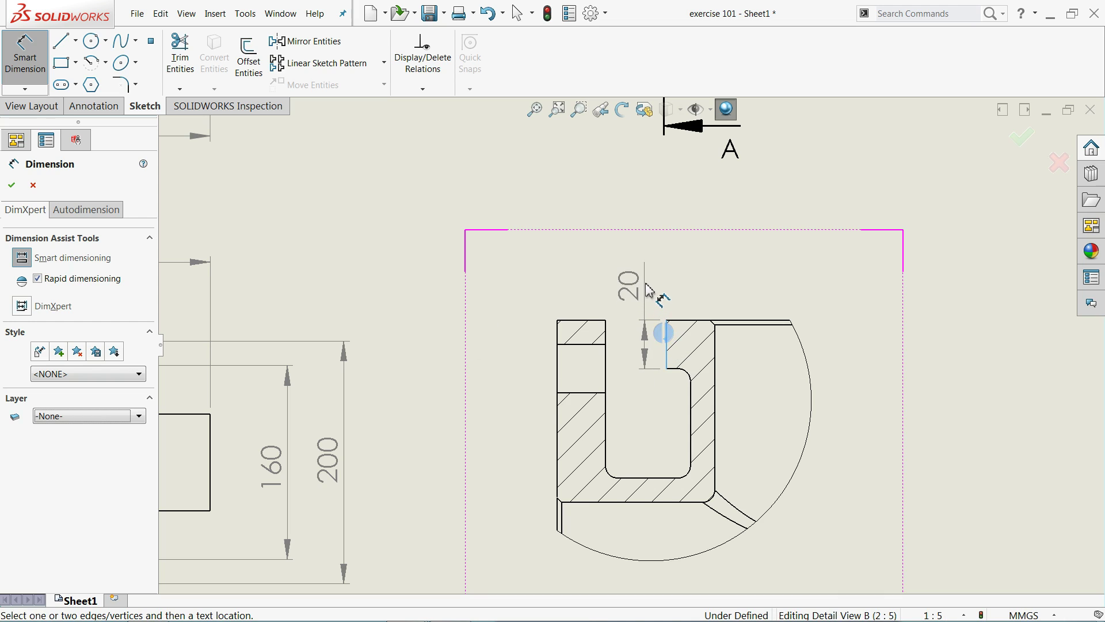
click(646, 294)
click(581, 322)
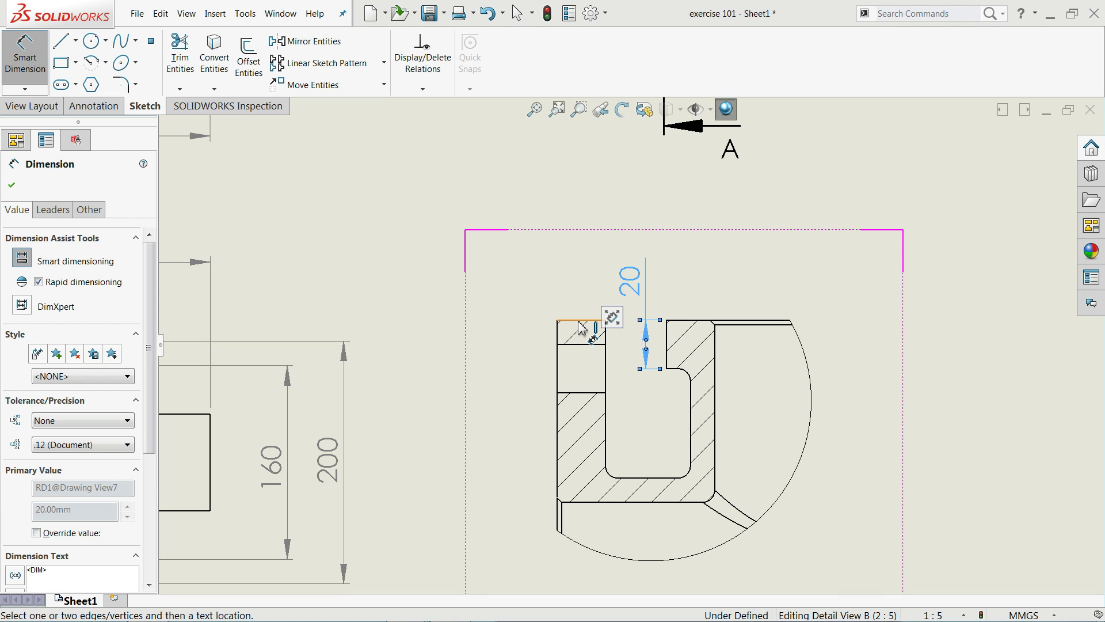
click(541, 296)
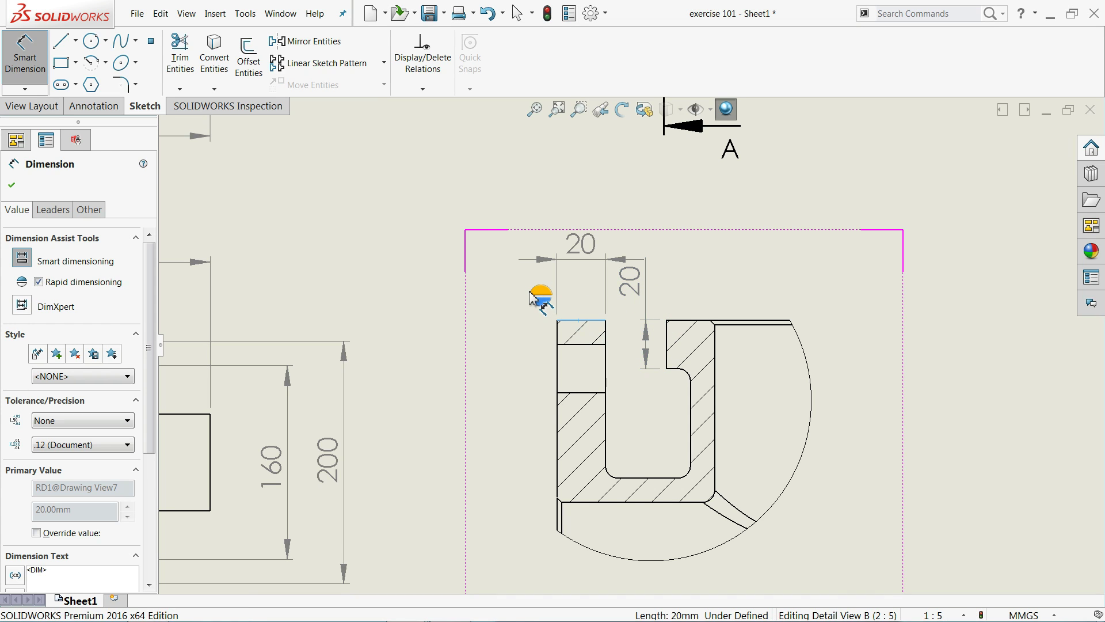
Step: Add an R5 radius to the lower inner fillet with its leader inside the arc
click(620, 463)
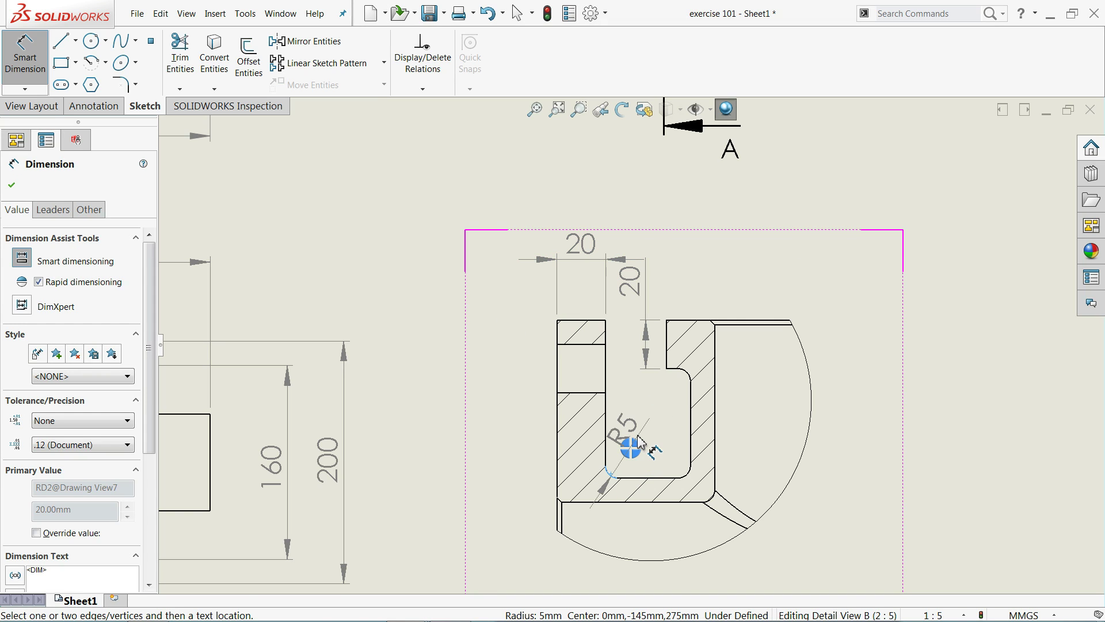
click(639, 443)
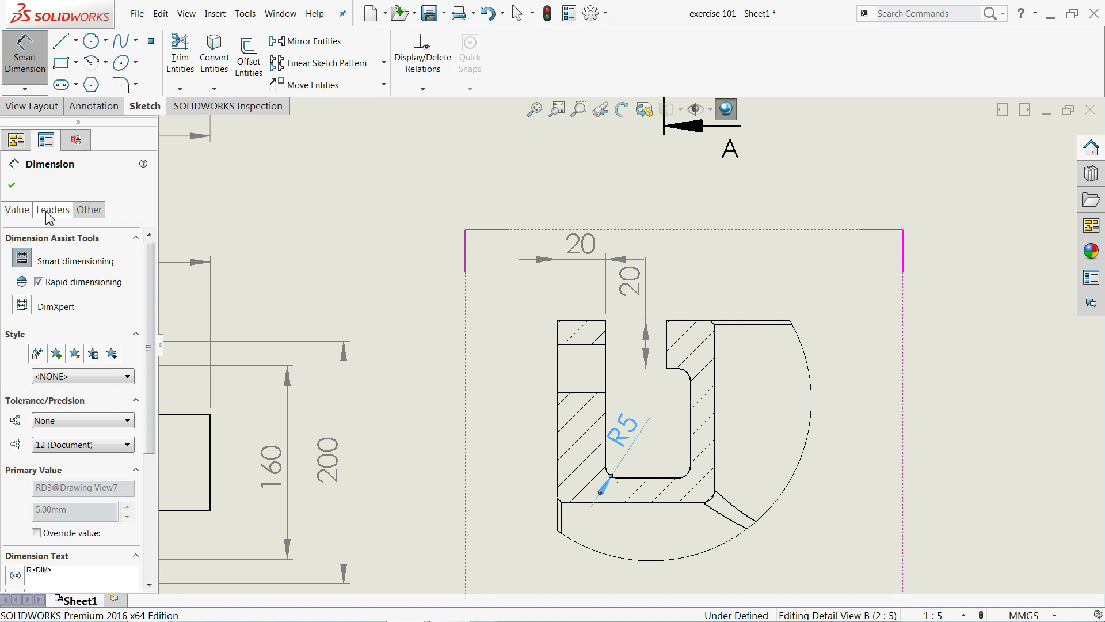
click(51, 210)
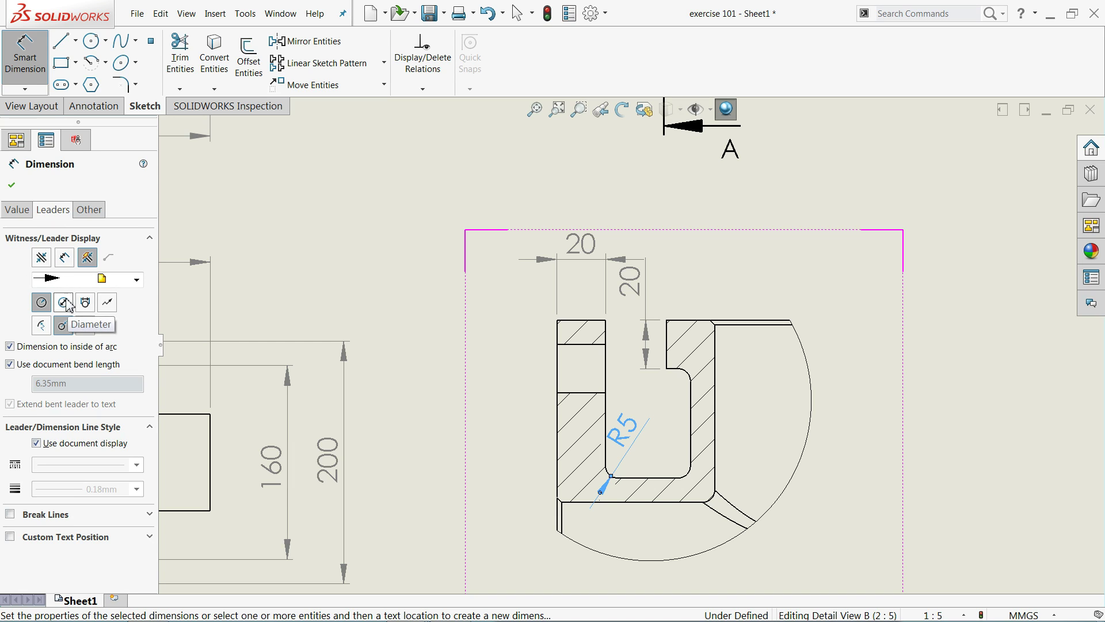
click(64, 259)
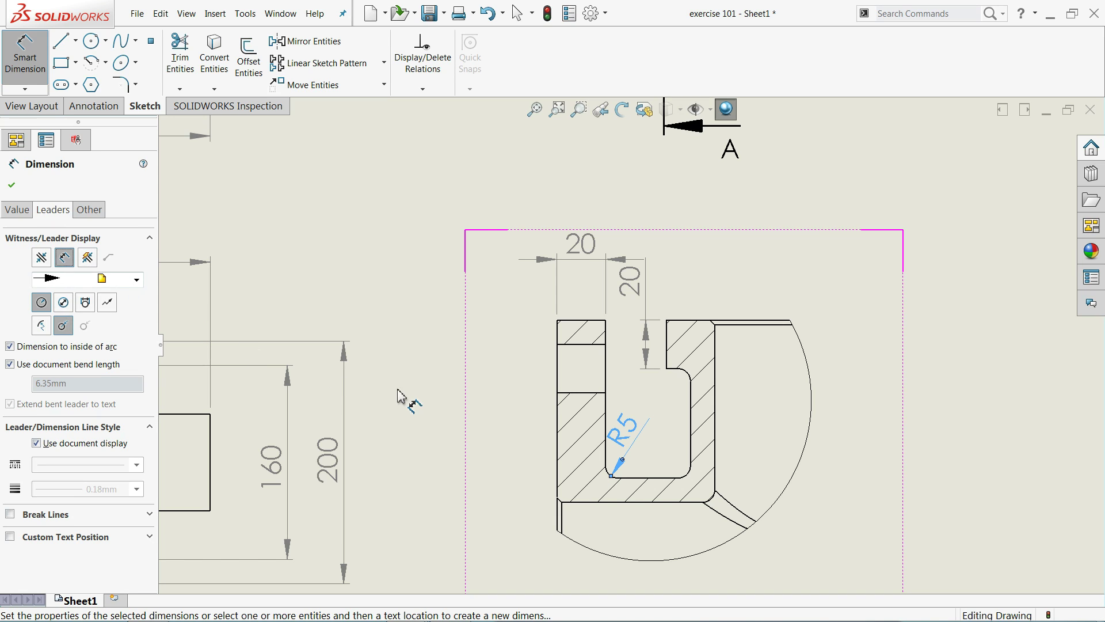
click(444, 320)
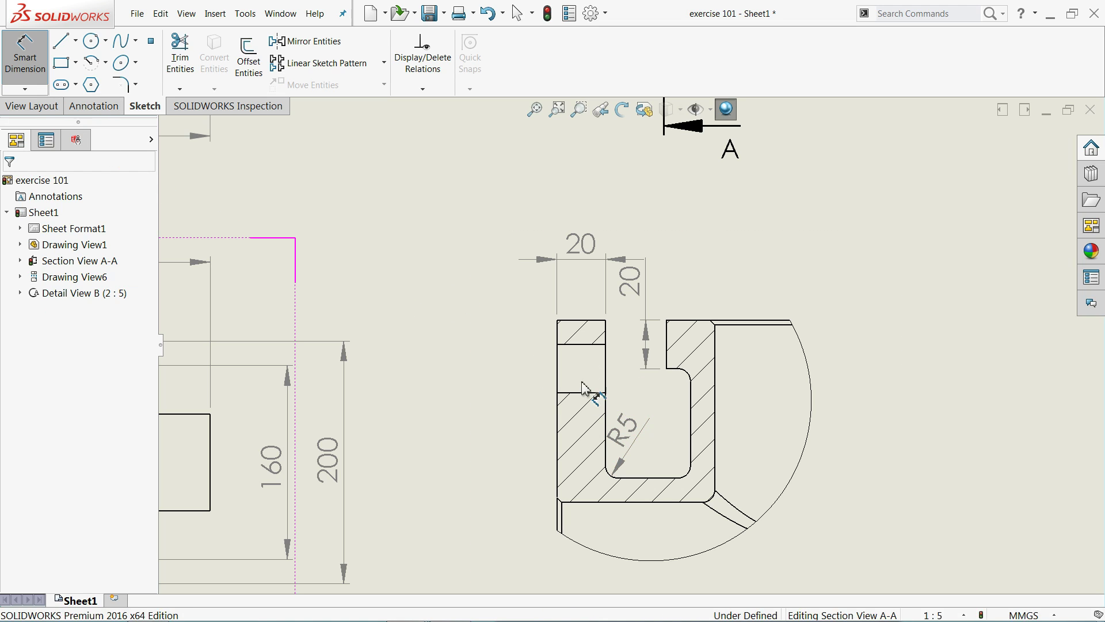
Step: Add a second R5 radius to the upper-right fillet and confirm the dimensions
click(686, 377)
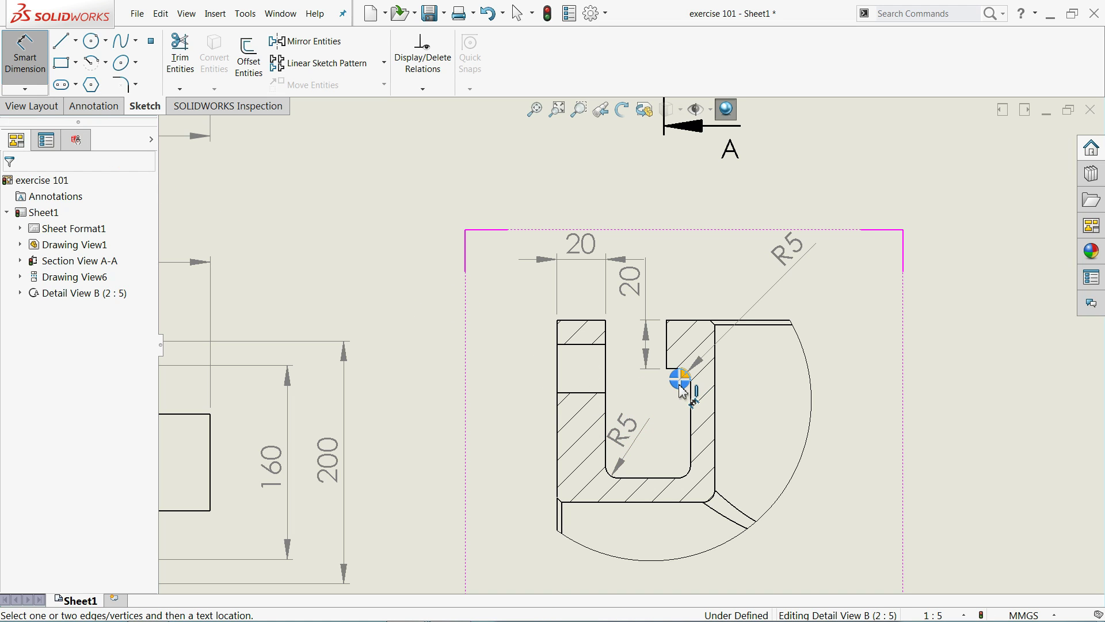
click(672, 415)
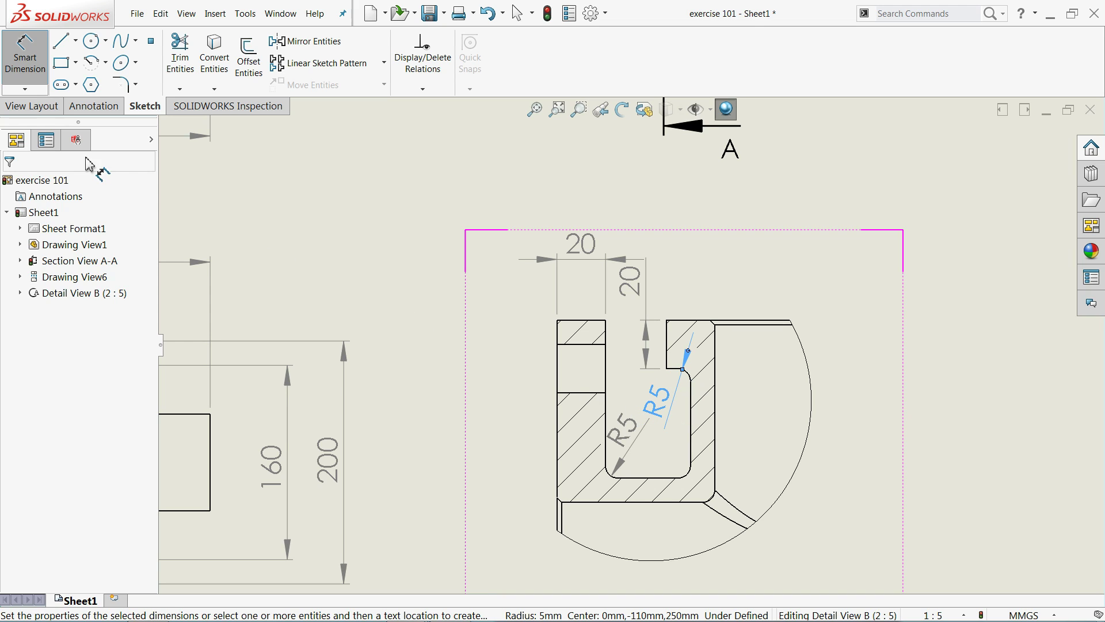
click(51, 212)
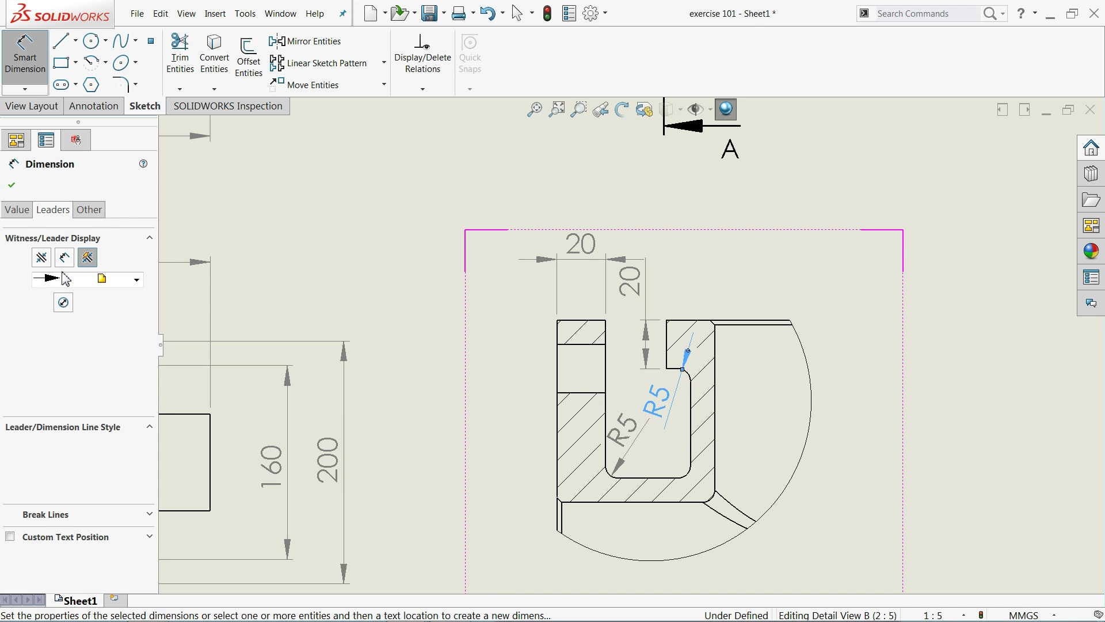
scroll(641, 380, up, 6)
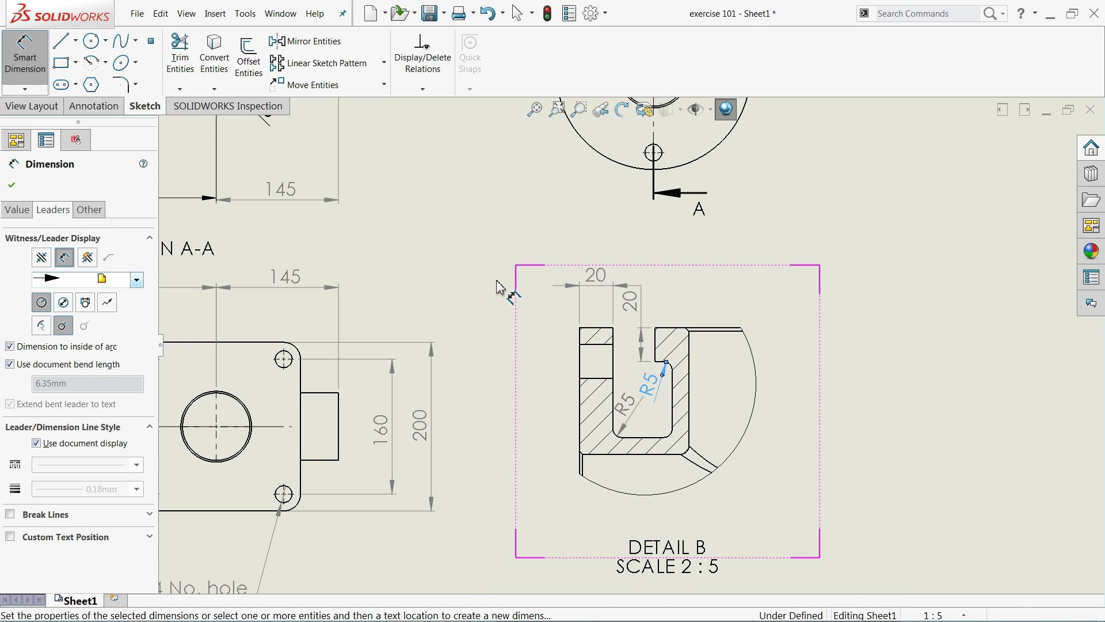
scroll(641, 380, up, 2)
scroll(641, 380, down, 2)
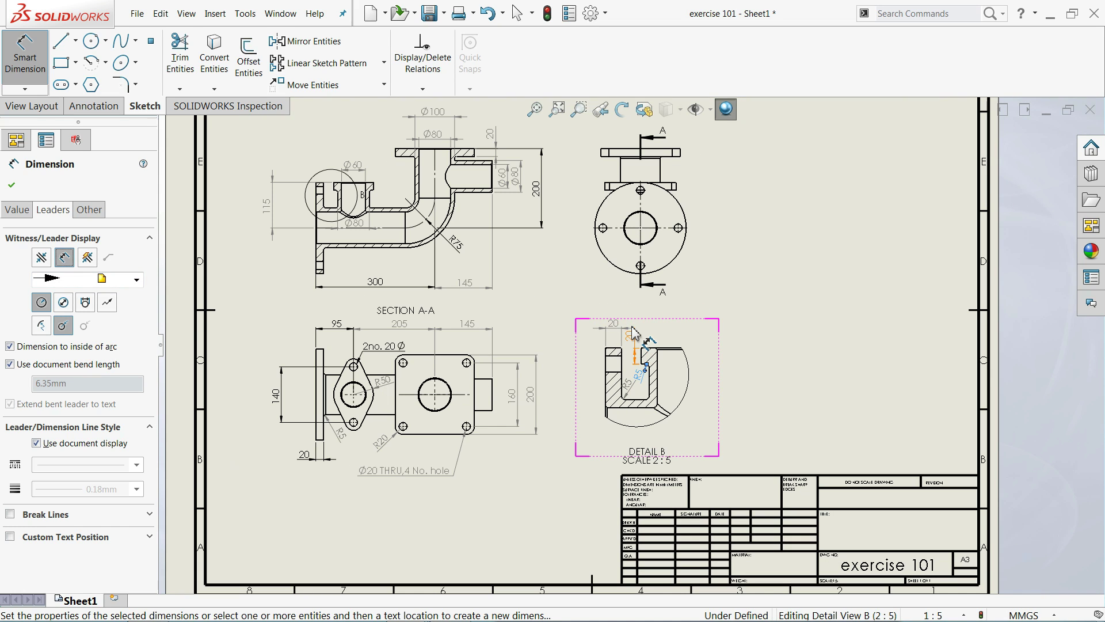
click(12, 185)
scroll(214, 319, down, 2)
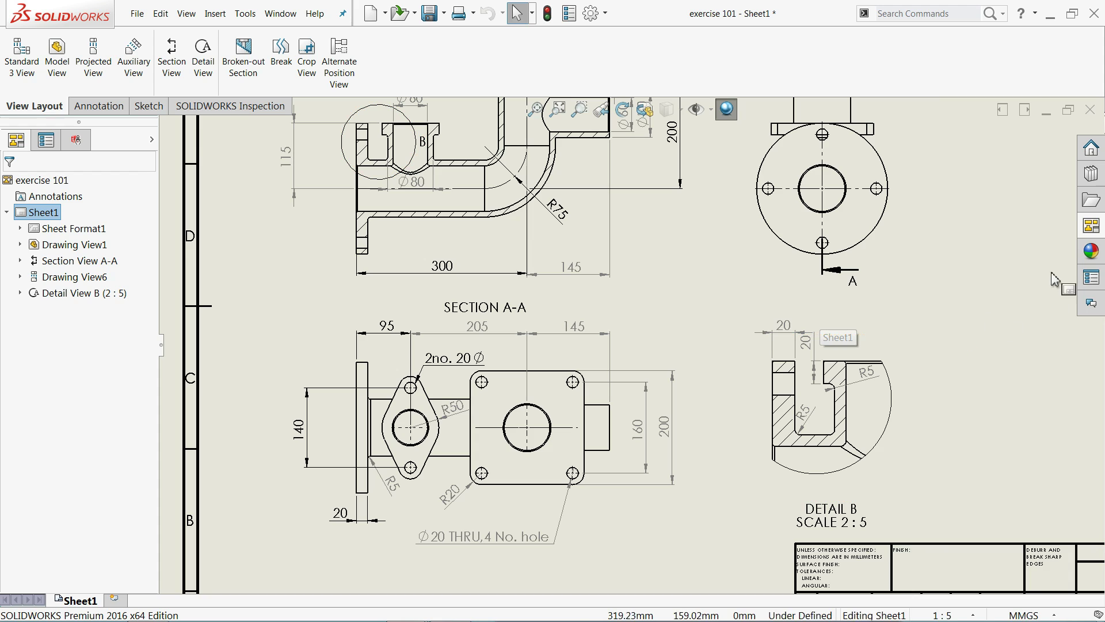
Step: Add an isometric view of the elbow from the View Palette at the sheet's upper right
click(1091, 227)
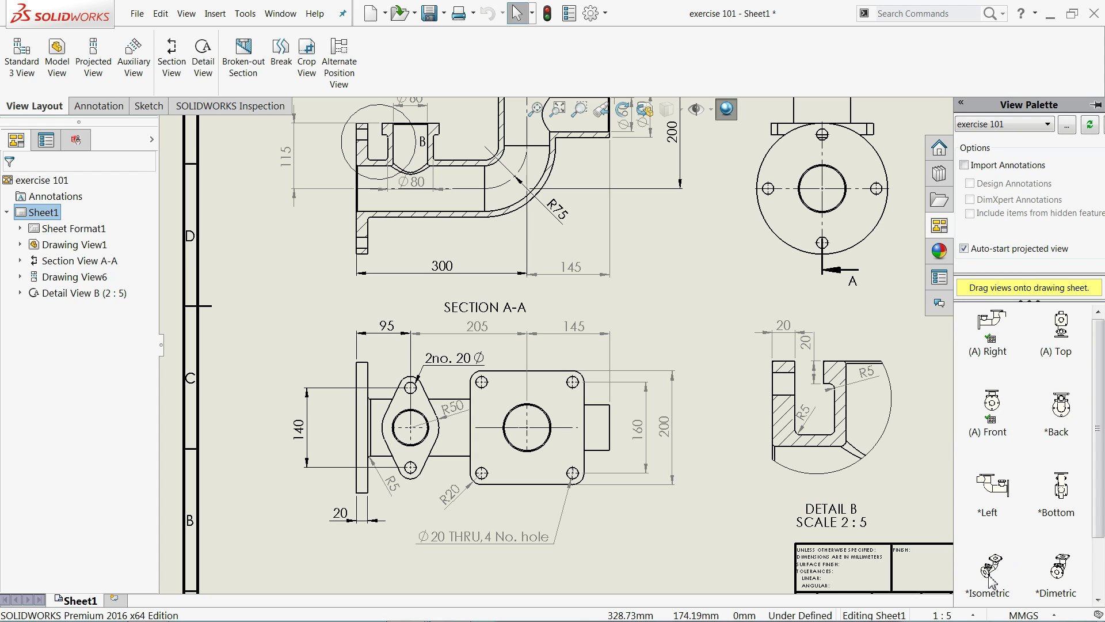
mouse_move(991, 581)
mouse_down()
mouse_move(913, 464)
mouse_move(998, 255)
mouse_up()
drag(913, 288, 915, 287)
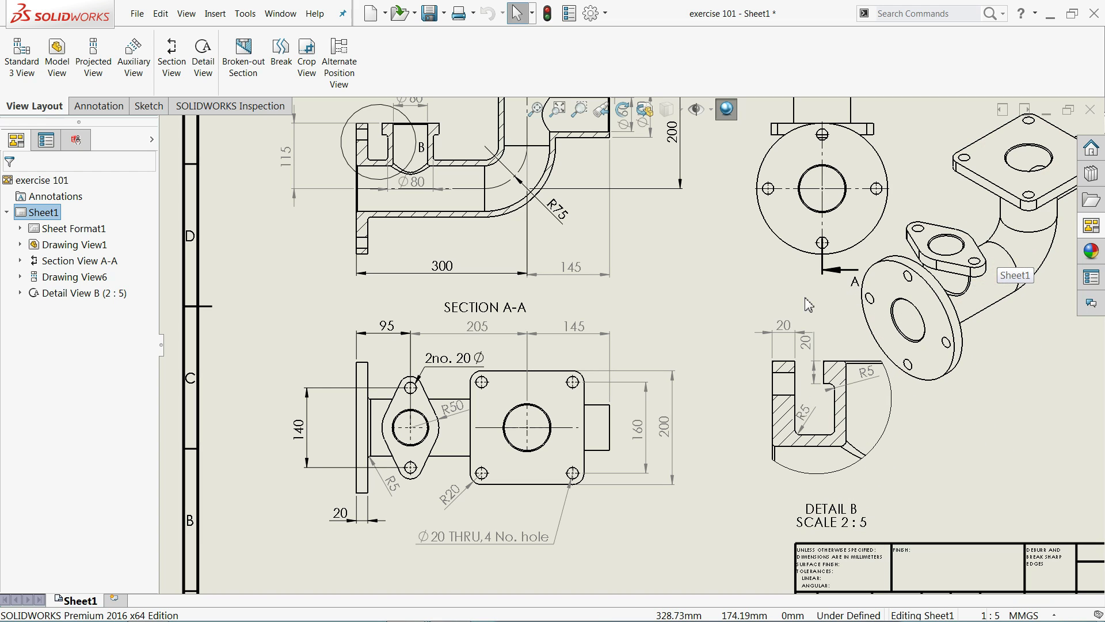
key(f)
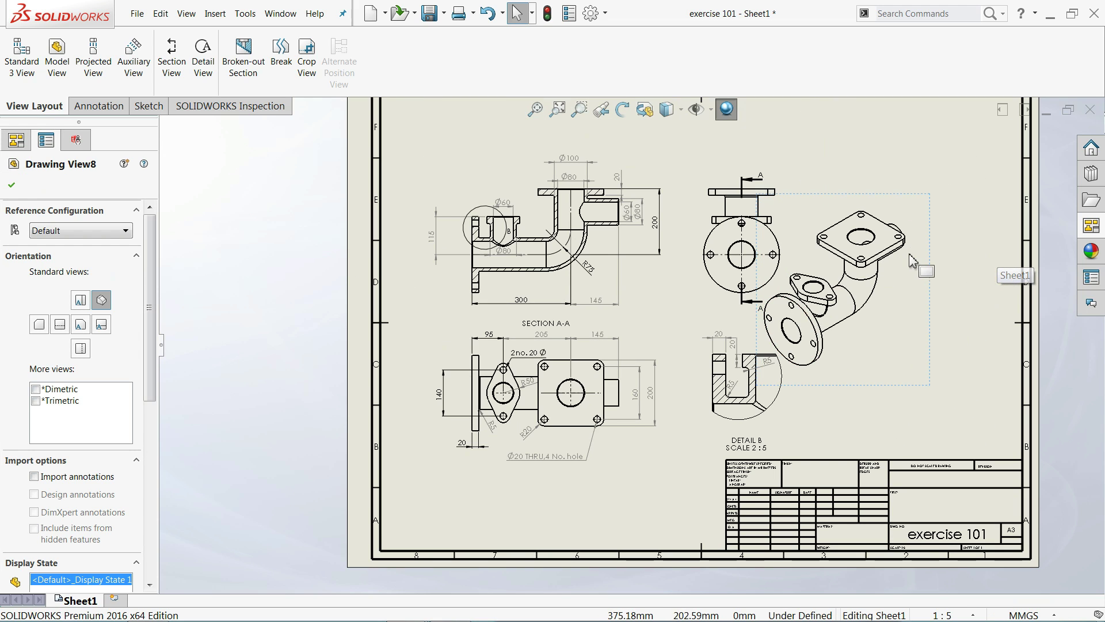
scroll(836, 282, up, 2)
scroll(829, 300, down, 2)
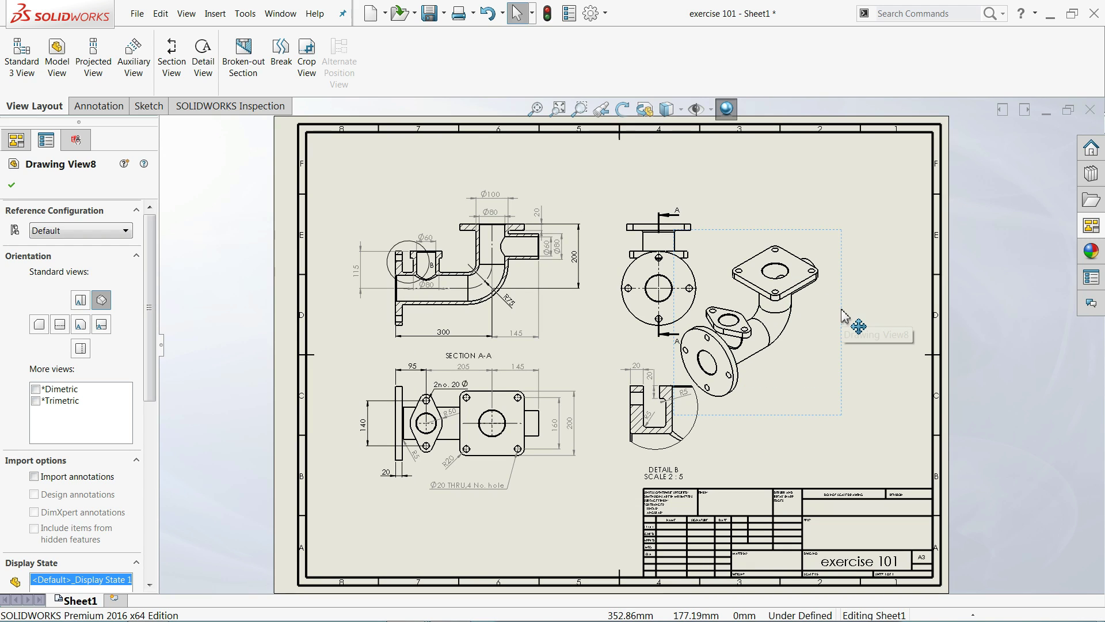
drag(843, 316, 924, 236)
Step: Shift the front view with Section A-A, the bottom view and Detail B upward
scroll(726, 302, down, 2)
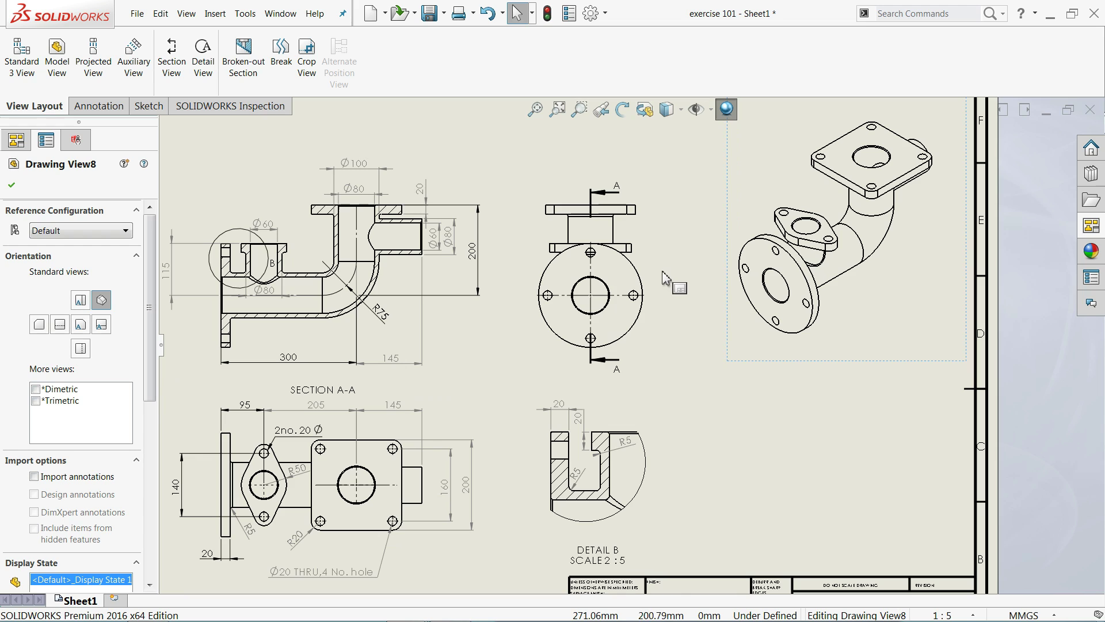
drag(658, 273, 674, 228)
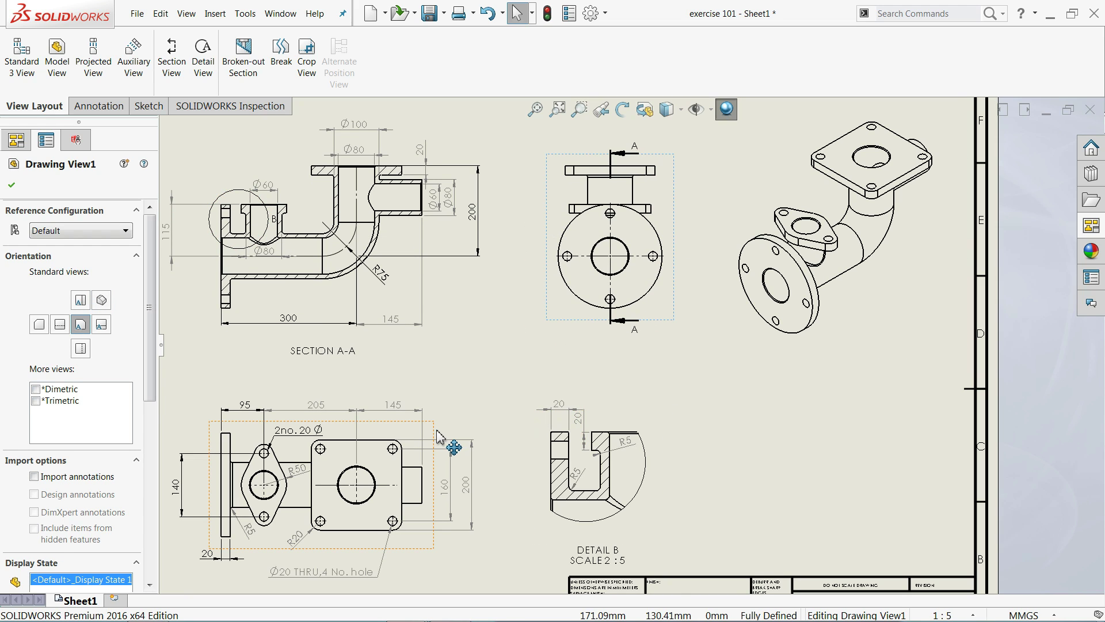
drag(437, 436, 437, 416)
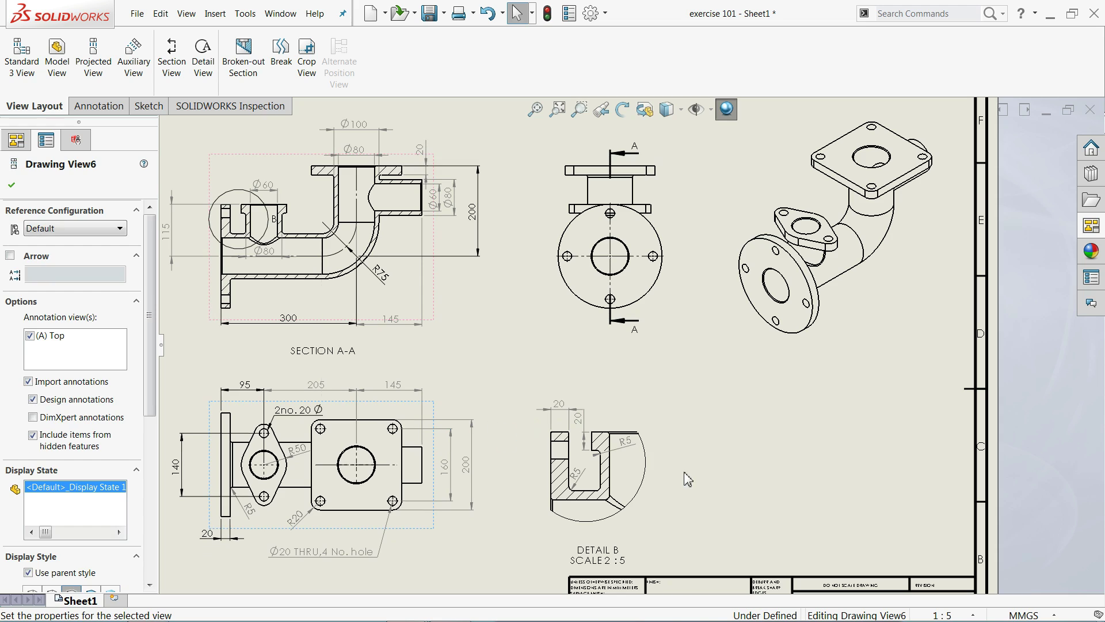
drag(671, 459, 674, 429)
Step: Set the isometric view to Shaded With Edges in high quality and fit the sheet
click(906, 292)
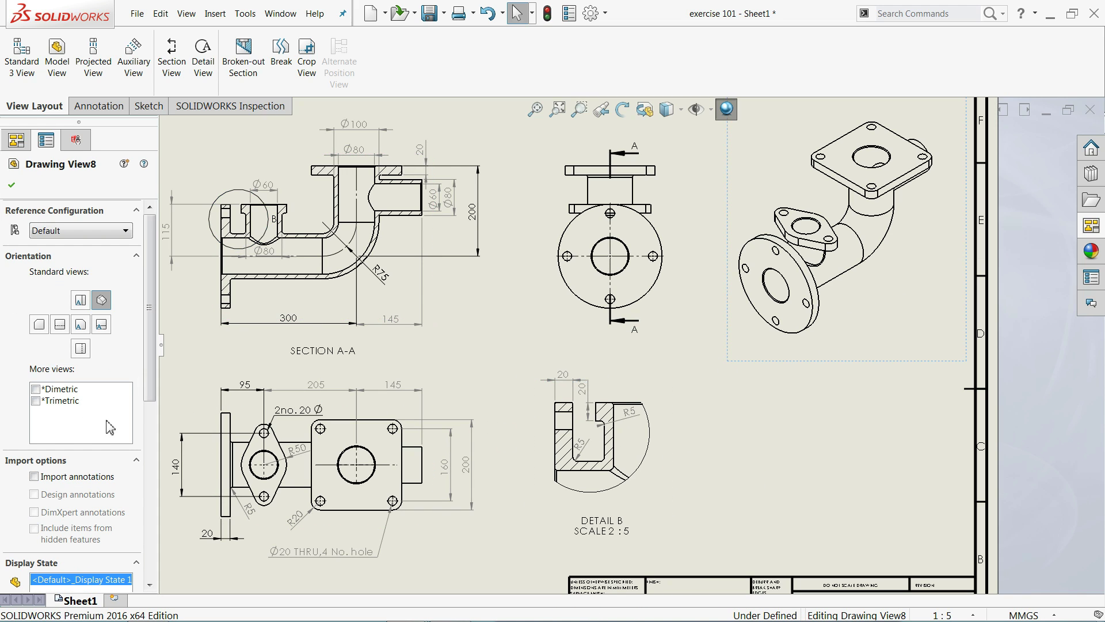
scroll(134, 449, down, 4)
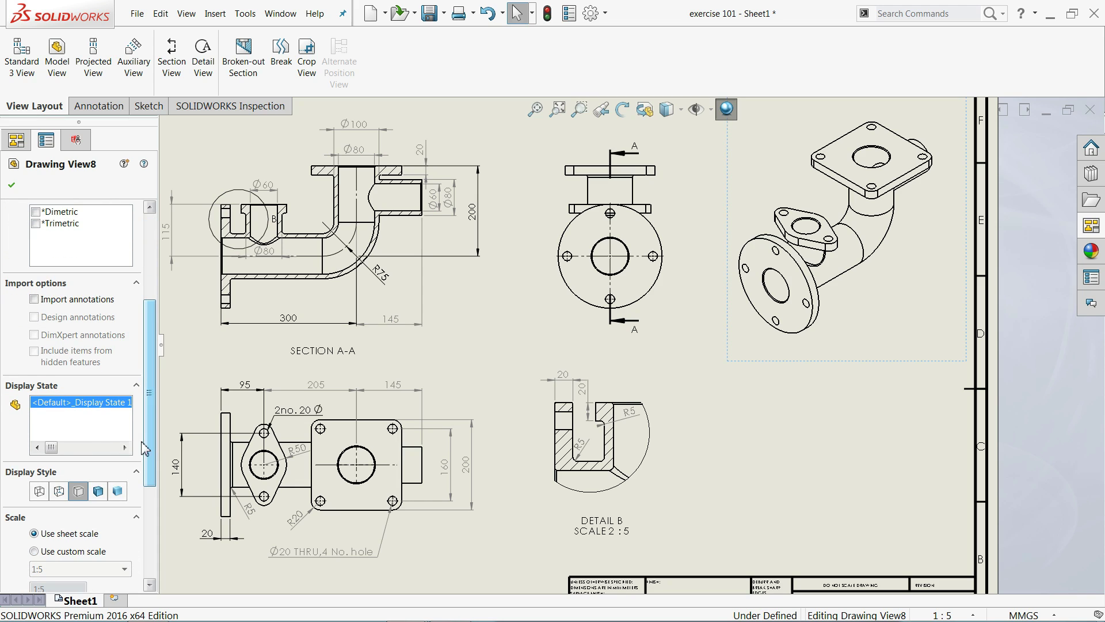
click(103, 495)
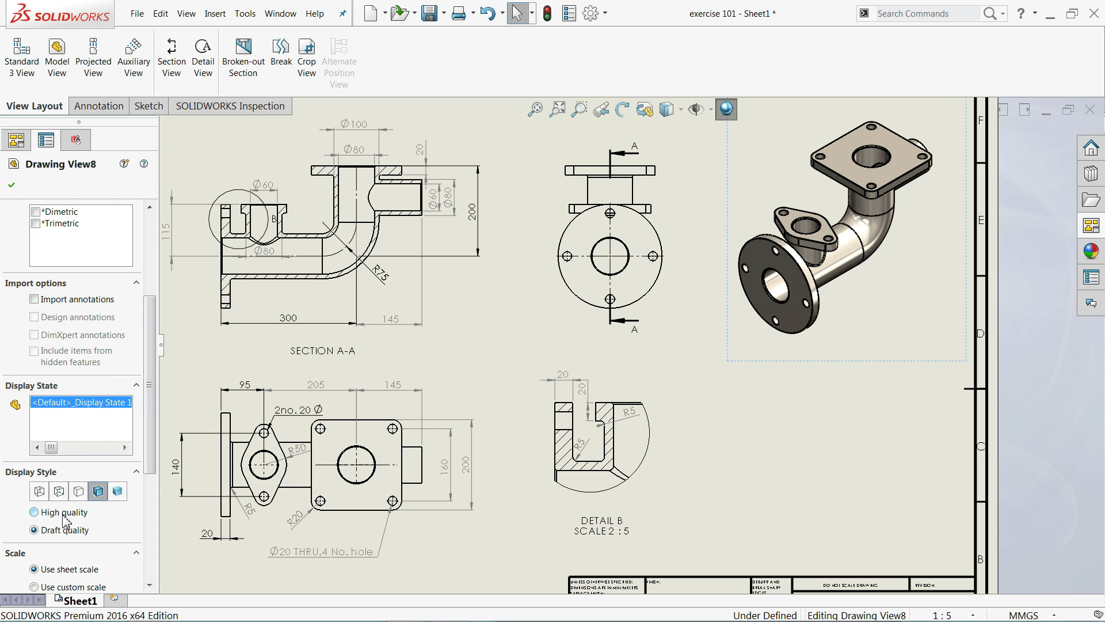
click(64, 512)
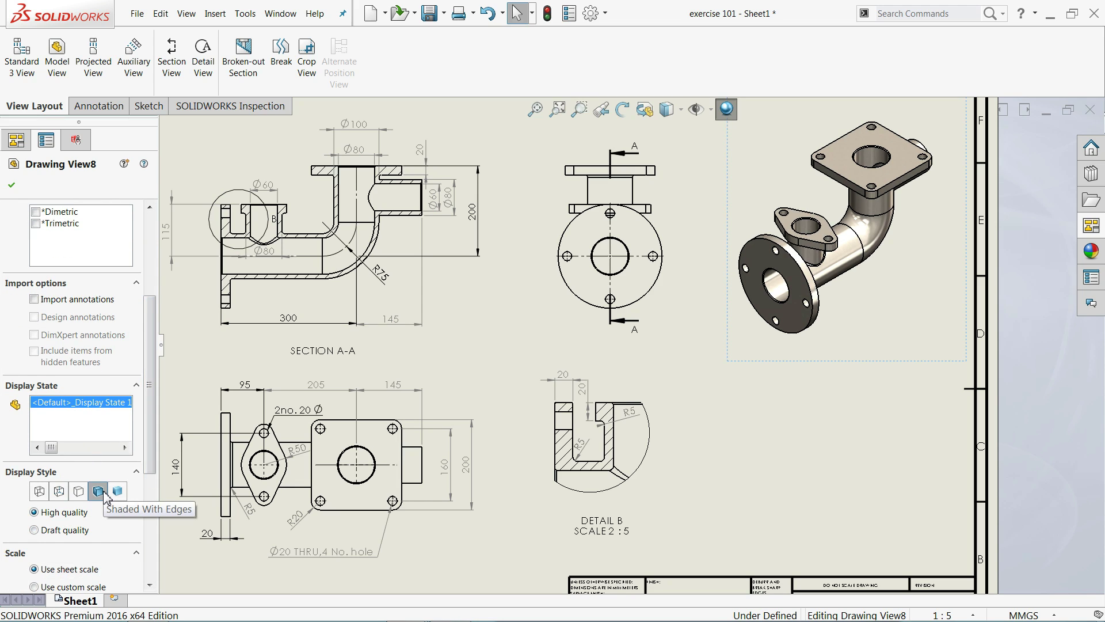
key(f)
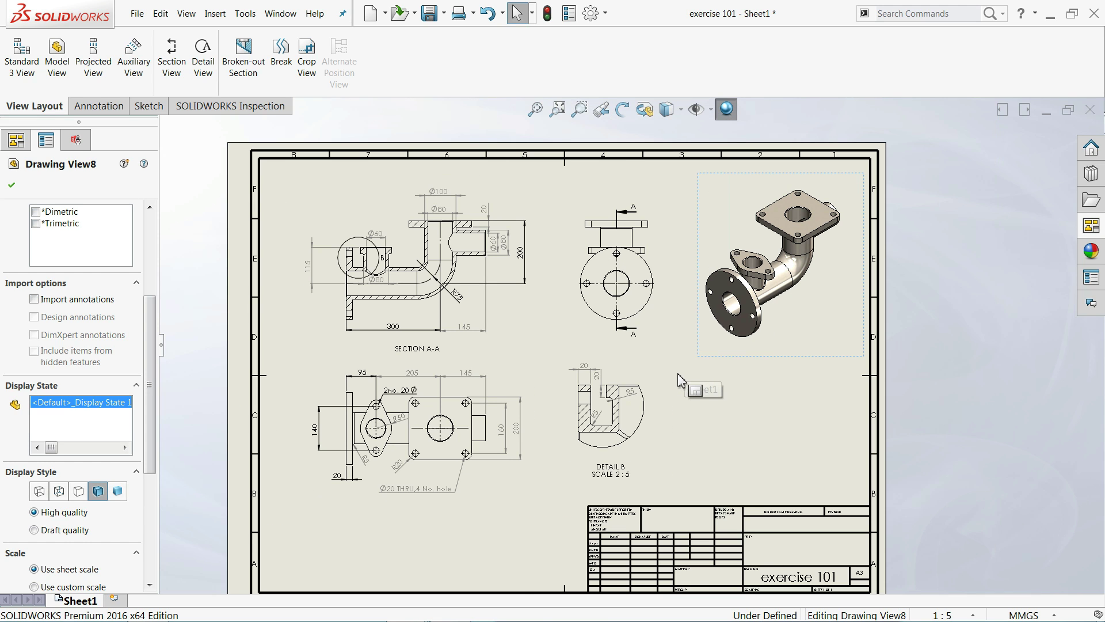
scroll(678, 381, down, 3)
scroll(446, 291, up, 2)
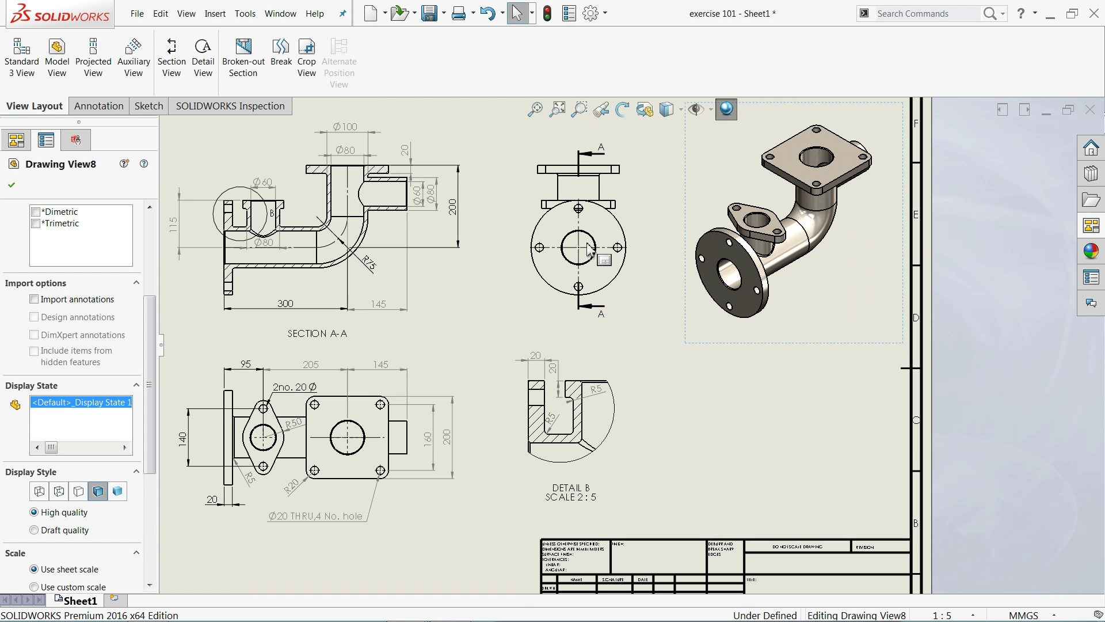
scroll(638, 164, down, 2)
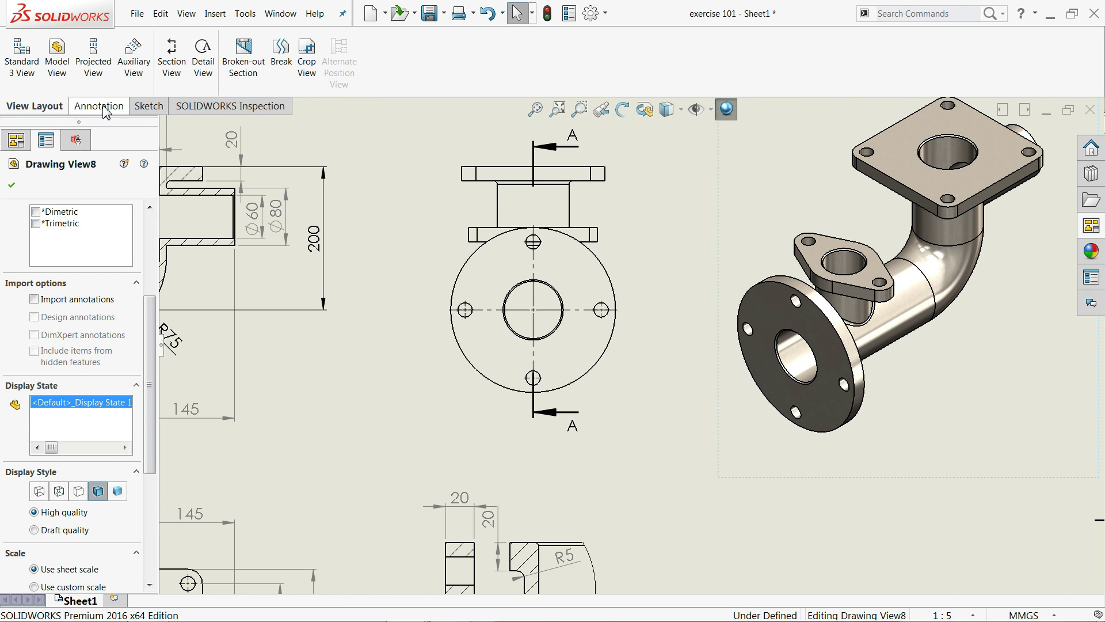
click(149, 106)
Step: Add the 315 overall height dimension to the right of the flanged front view
click(25, 55)
scroll(586, 224, down, 1)
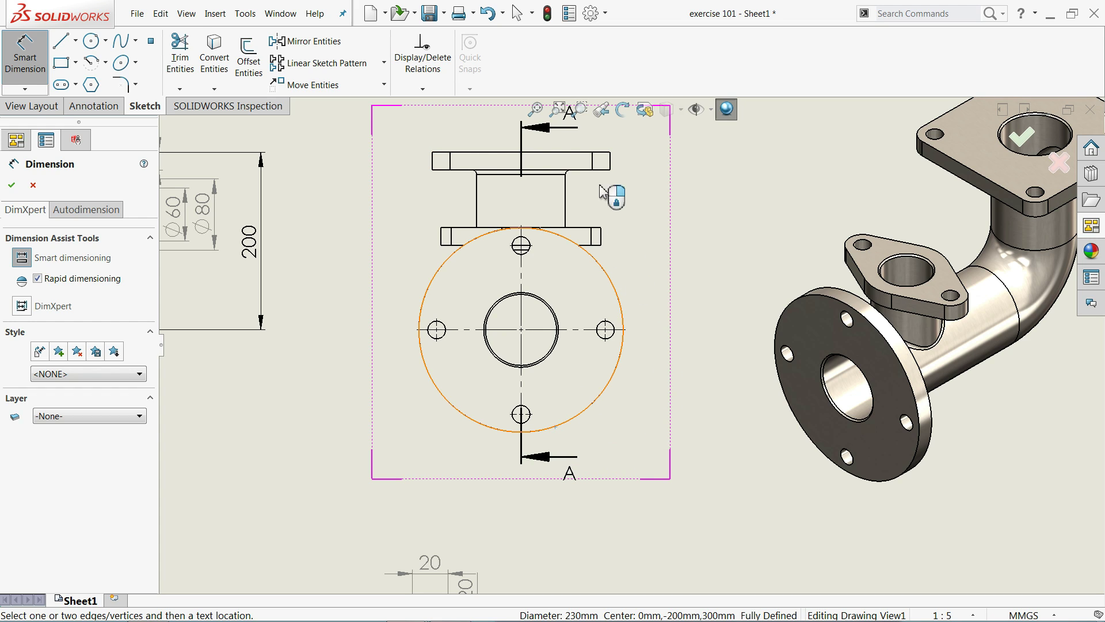
key(Escape)
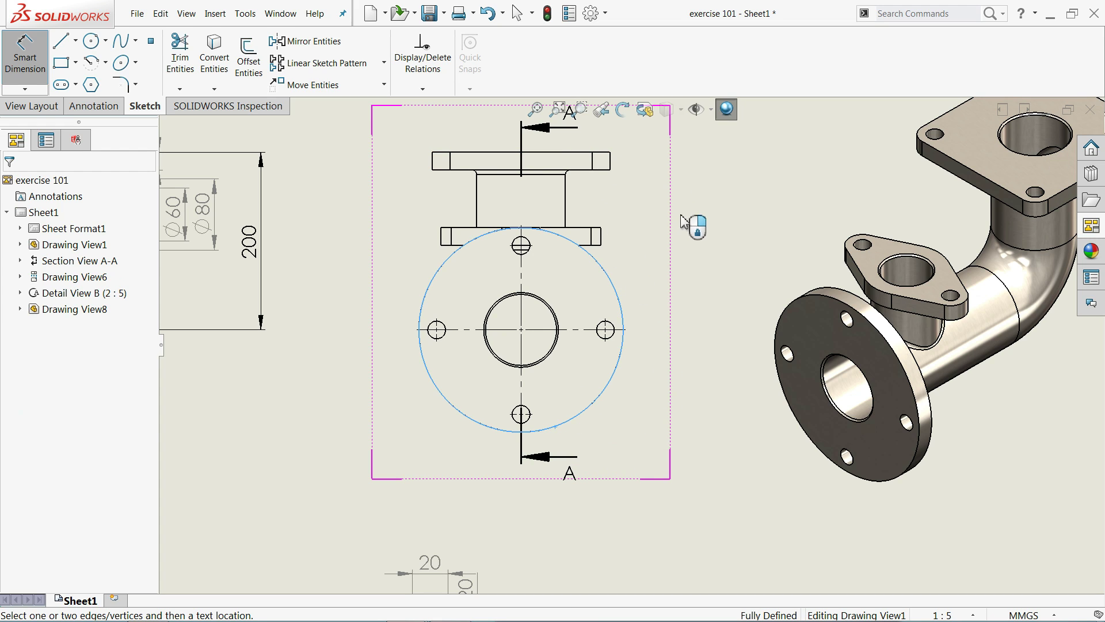
click(576, 153)
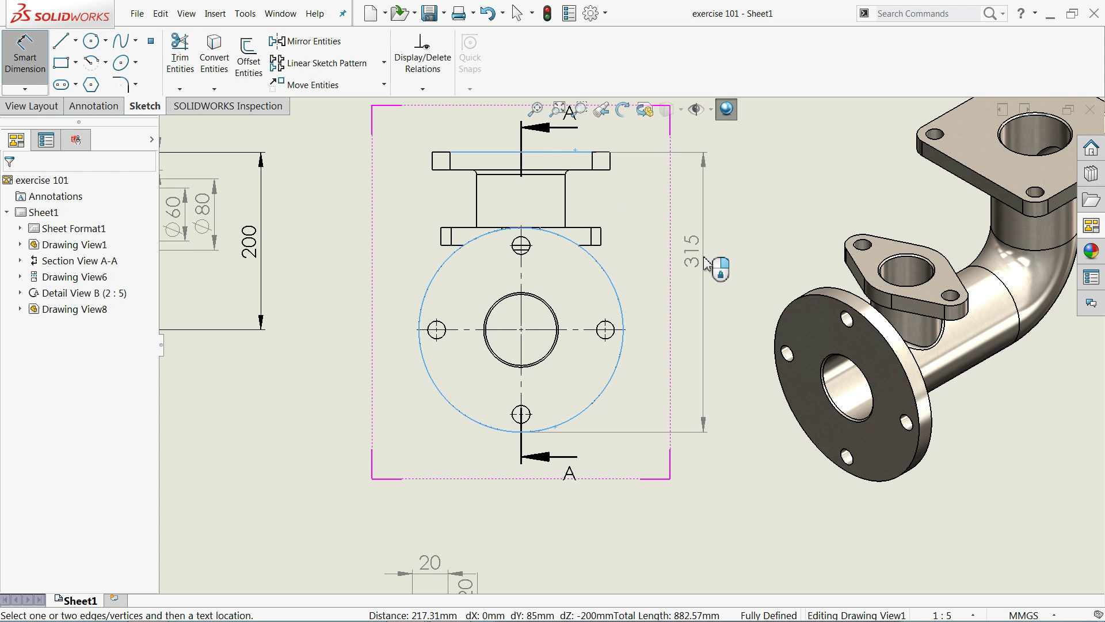
click(736, 281)
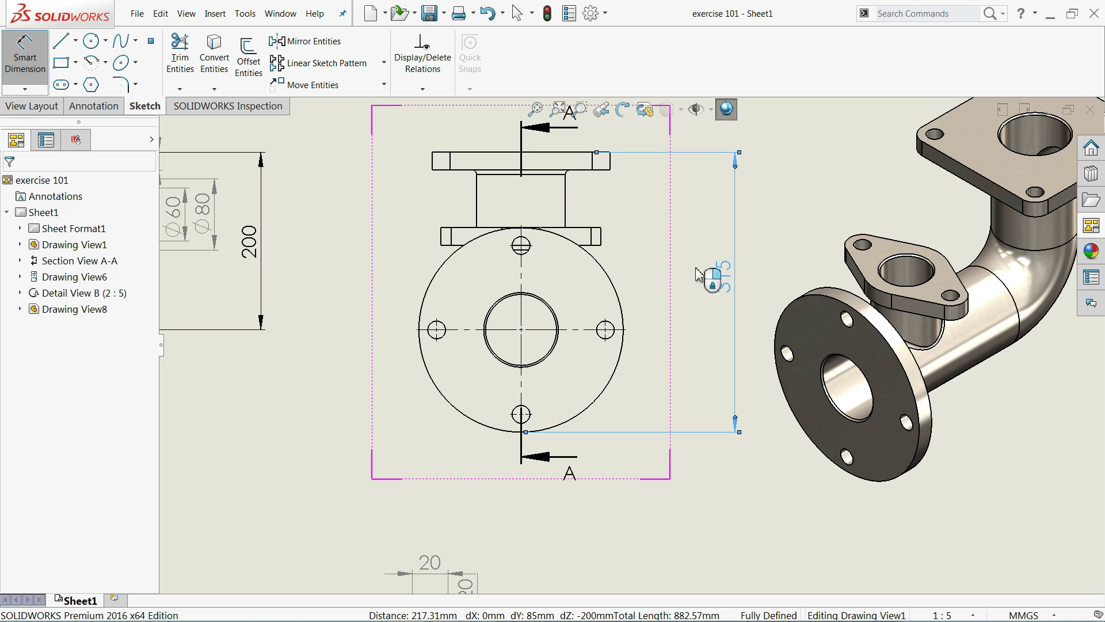
click(569, 165)
Step: Add 200 and 115 dimensions from the flange edges to the circle centreline
click(573, 153)
click(541, 329)
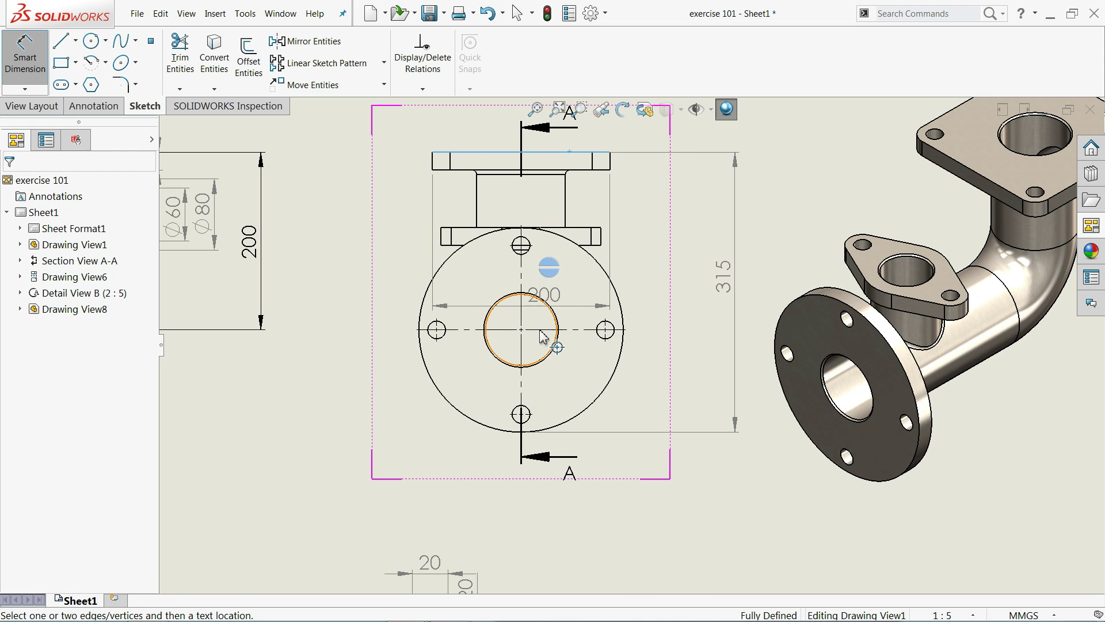
click(698, 253)
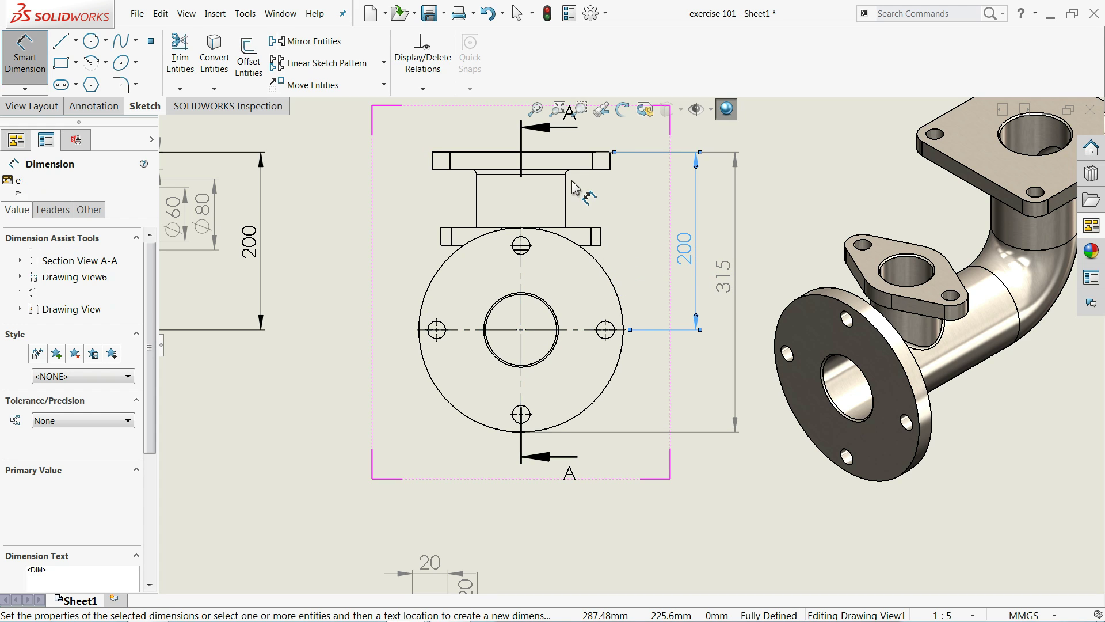
click(584, 229)
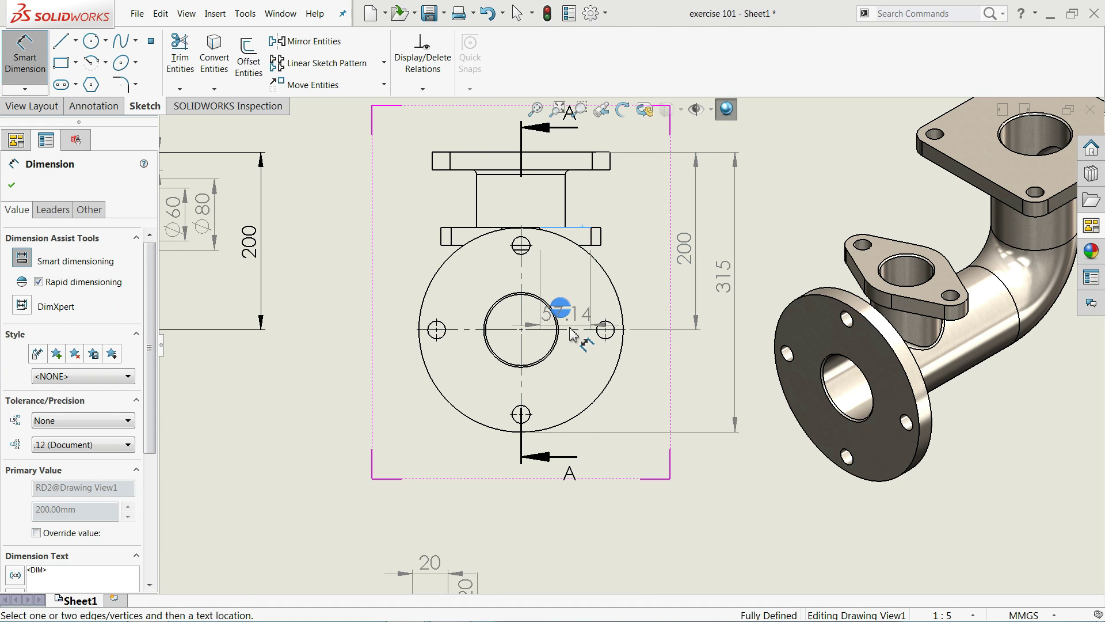
click(564, 323)
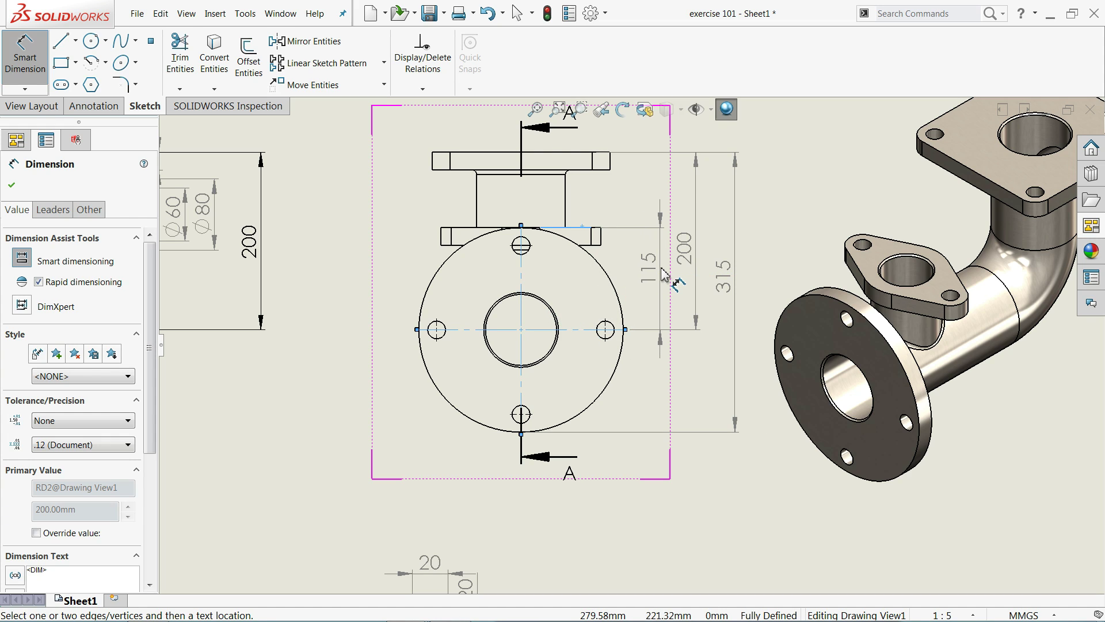
click(662, 266)
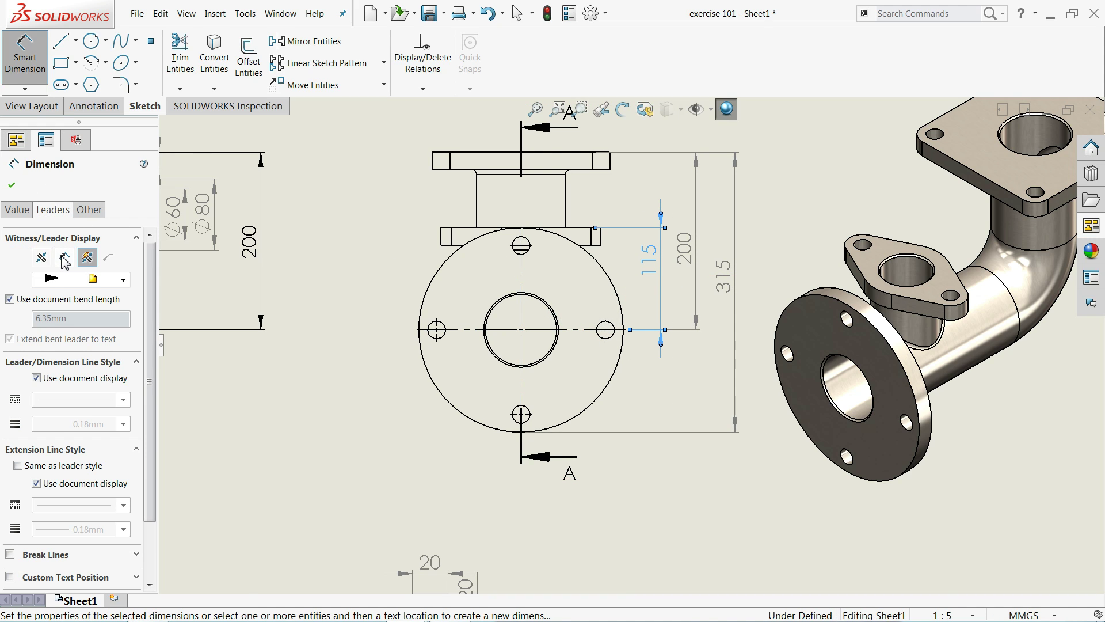
click(12, 186)
key(Escape)
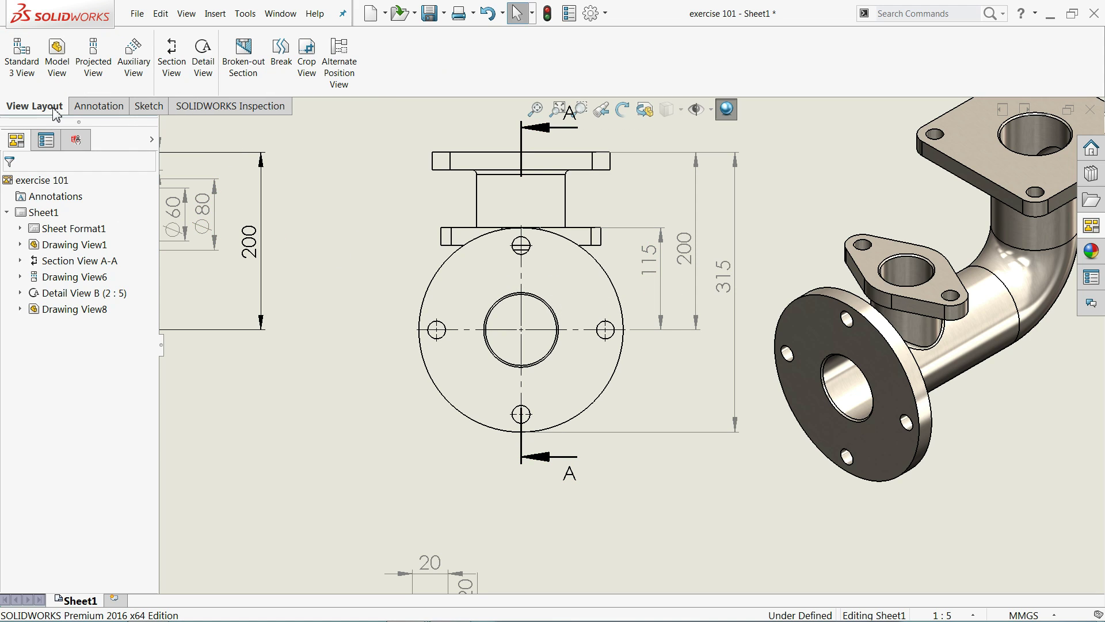
Step: Attach a Ø20 THRU hole callout to the left bolt hole and append ',4 No.'
click(98, 106)
click(345, 85)
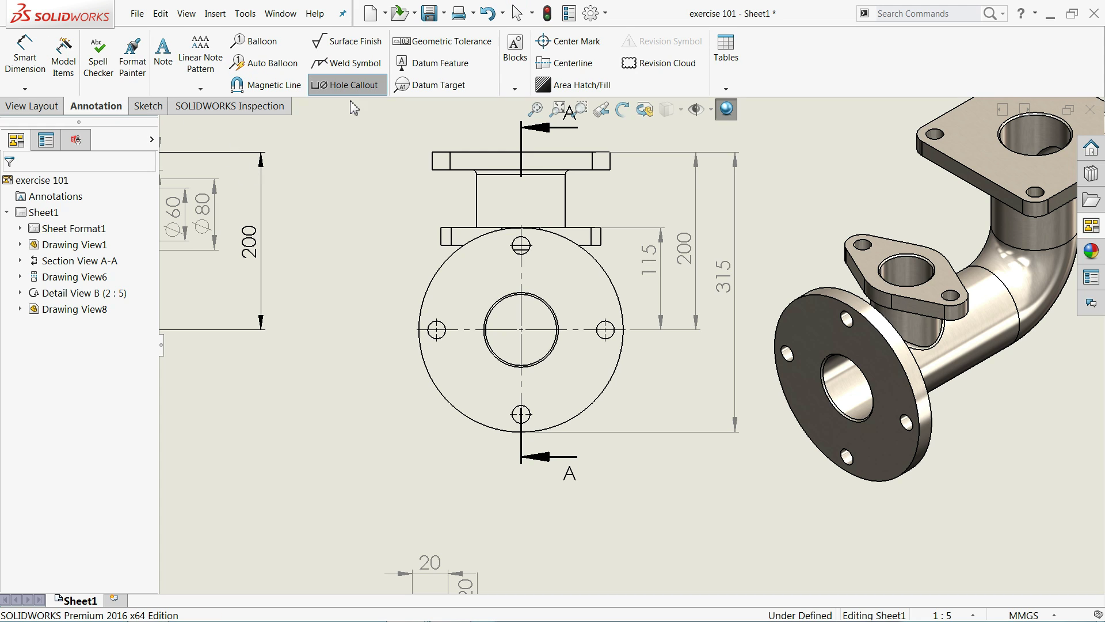
click(431, 337)
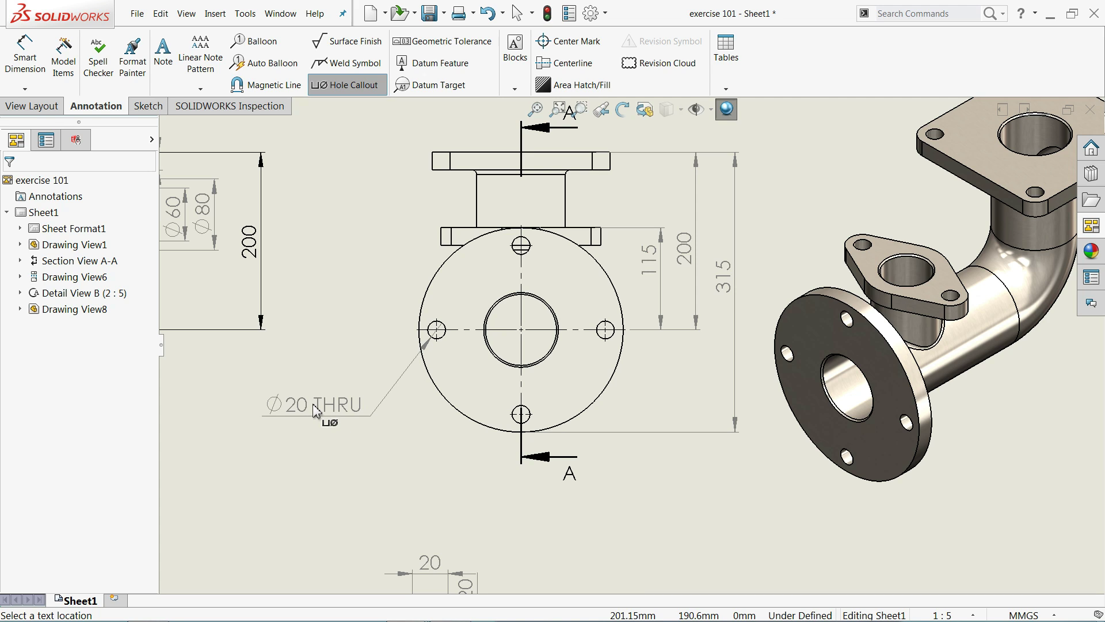
click(312, 402)
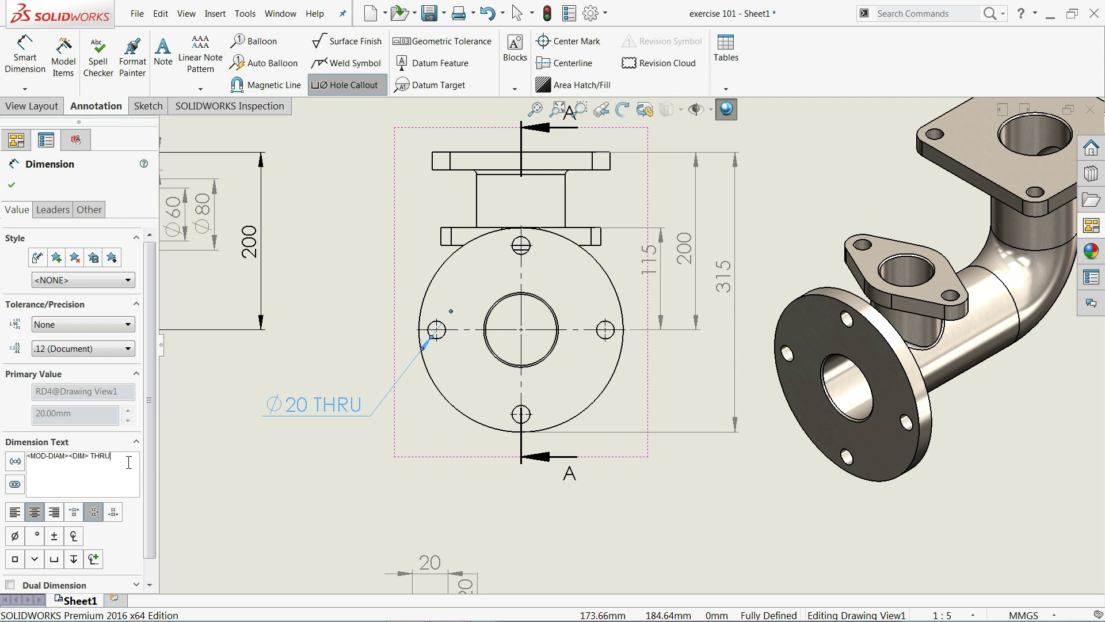
text(,4)
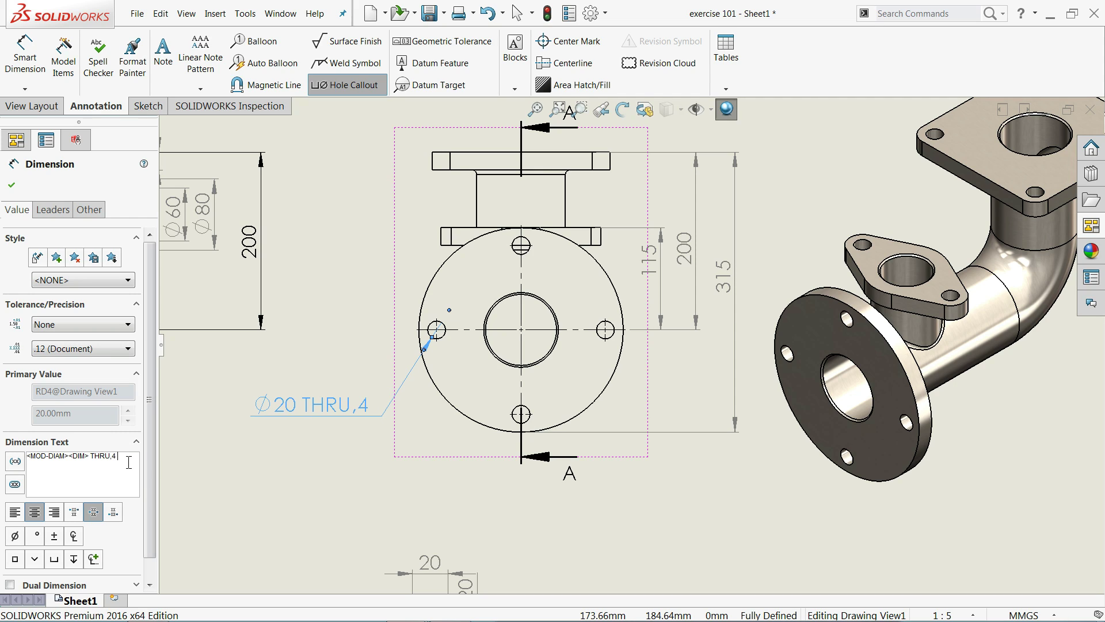
text( No)
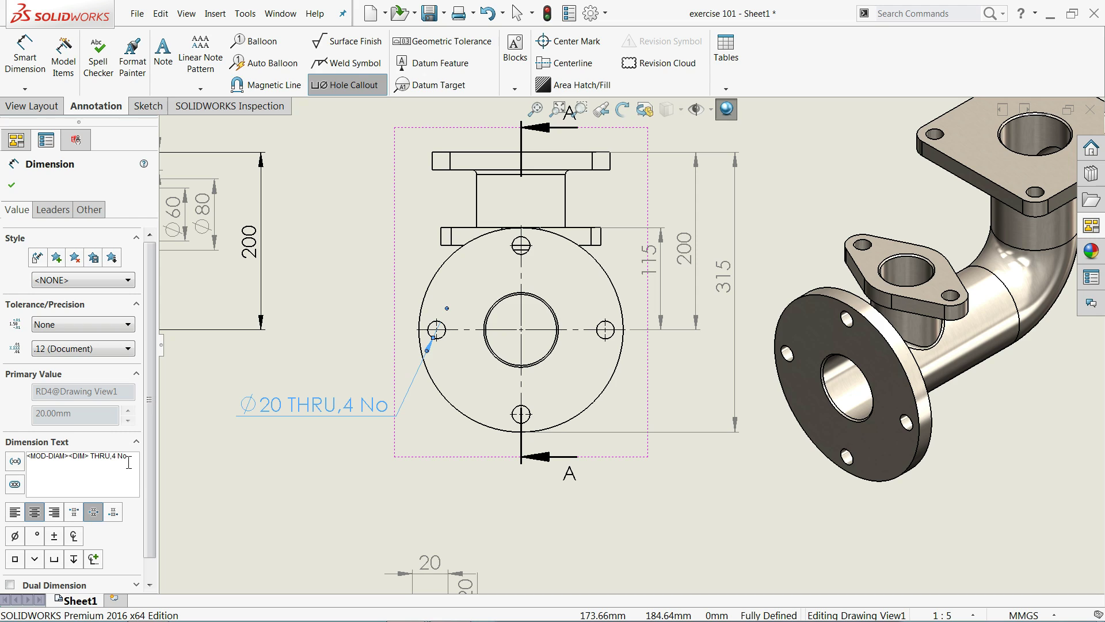
text(.)
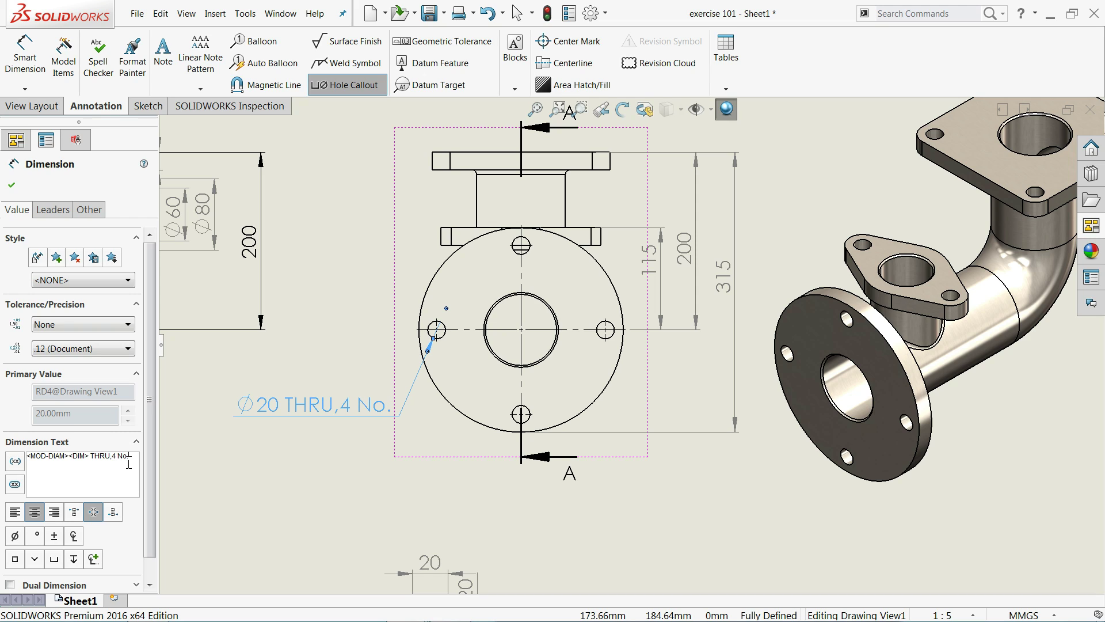
Step: Confirm the 'Ø20 THRU,4 No.' callout and move its text lower and right
click(13, 186)
mouse_move(340, 406)
mouse_down()
mouse_move(348, 436)
mouse_move(350, 425)
mouse_up()
scroll(446, 113, up, 2)
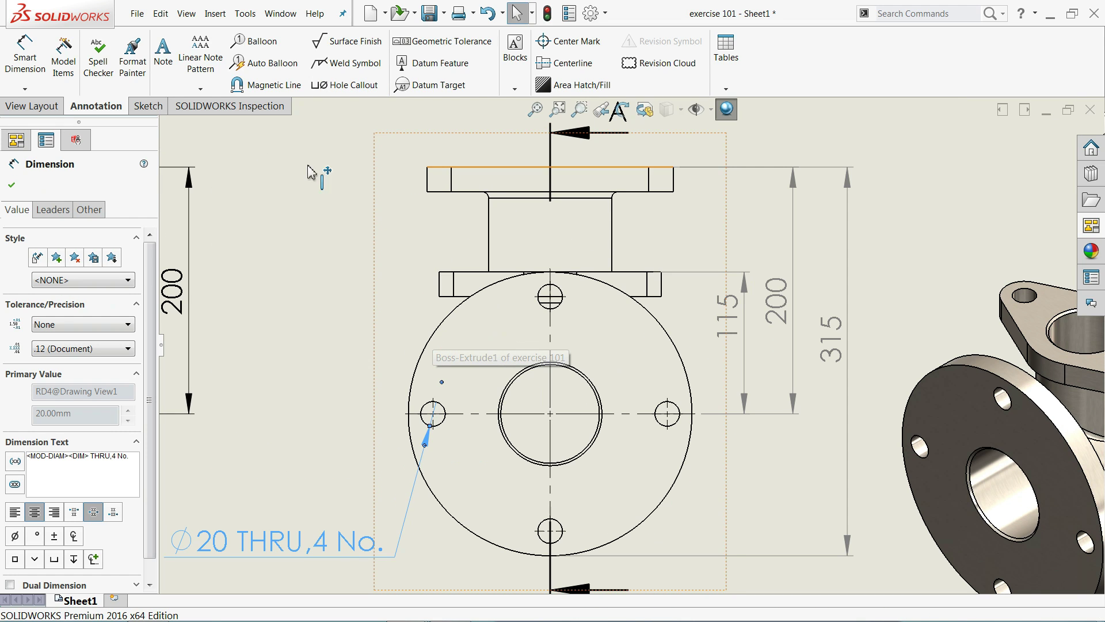
Step: Dimension the neck fillet under the top flange as R5 with its arrow inside the arc
click(148, 106)
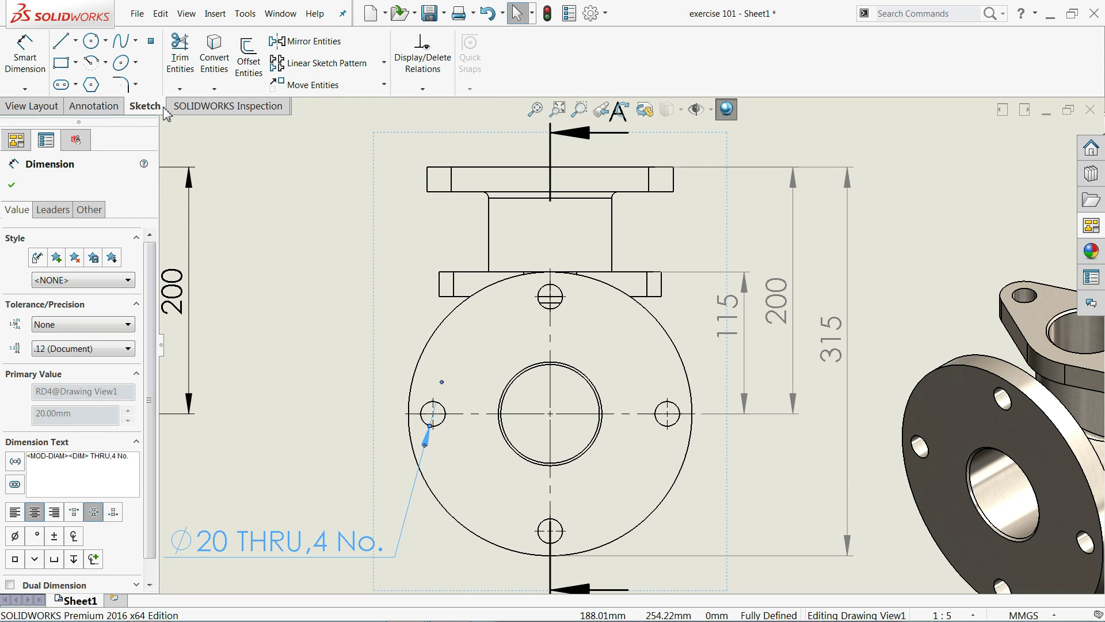
click(488, 208)
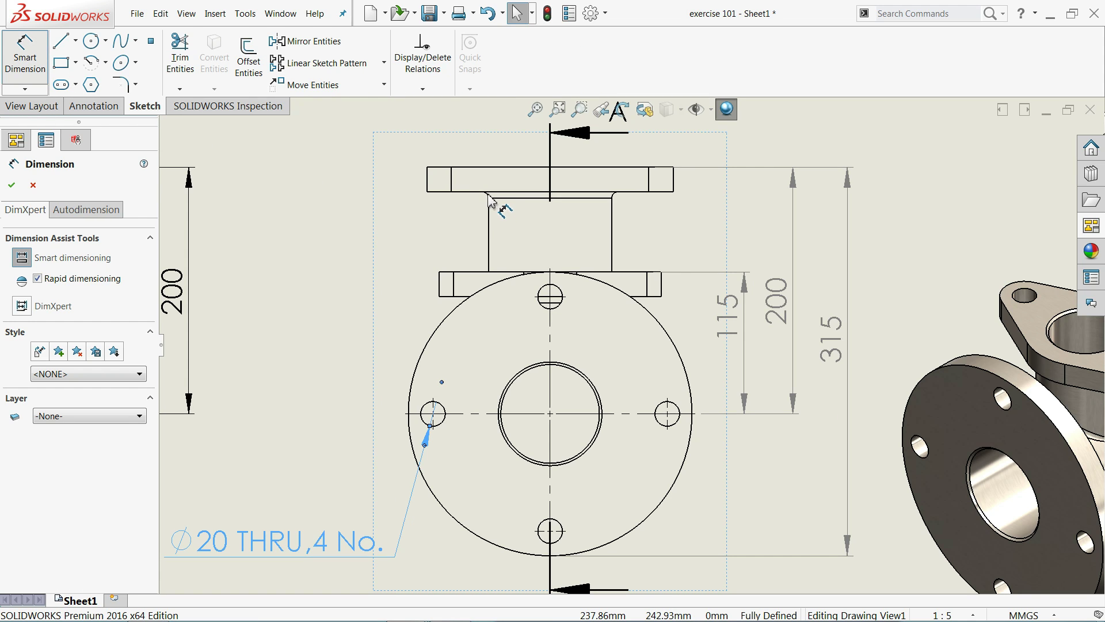
click(490, 199)
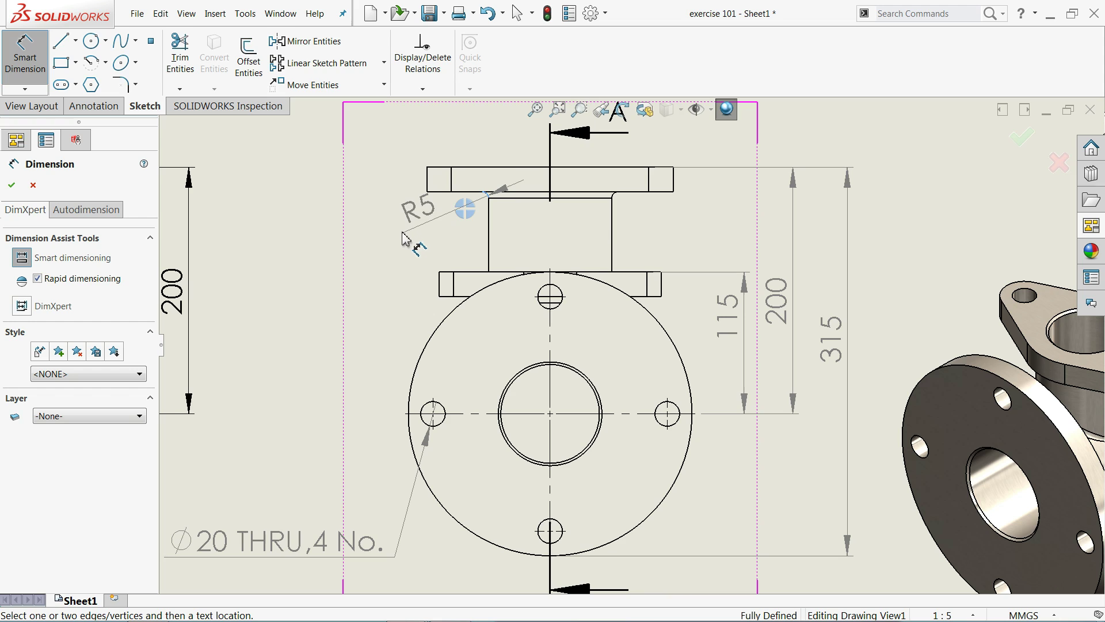
click(371, 248)
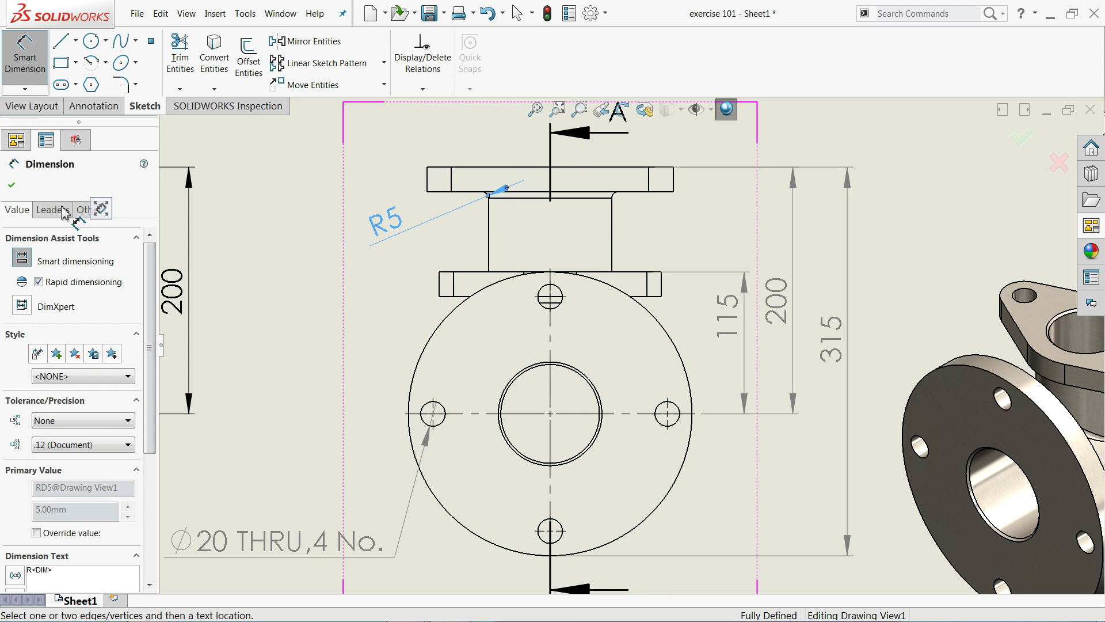
click(62, 211)
click(64, 258)
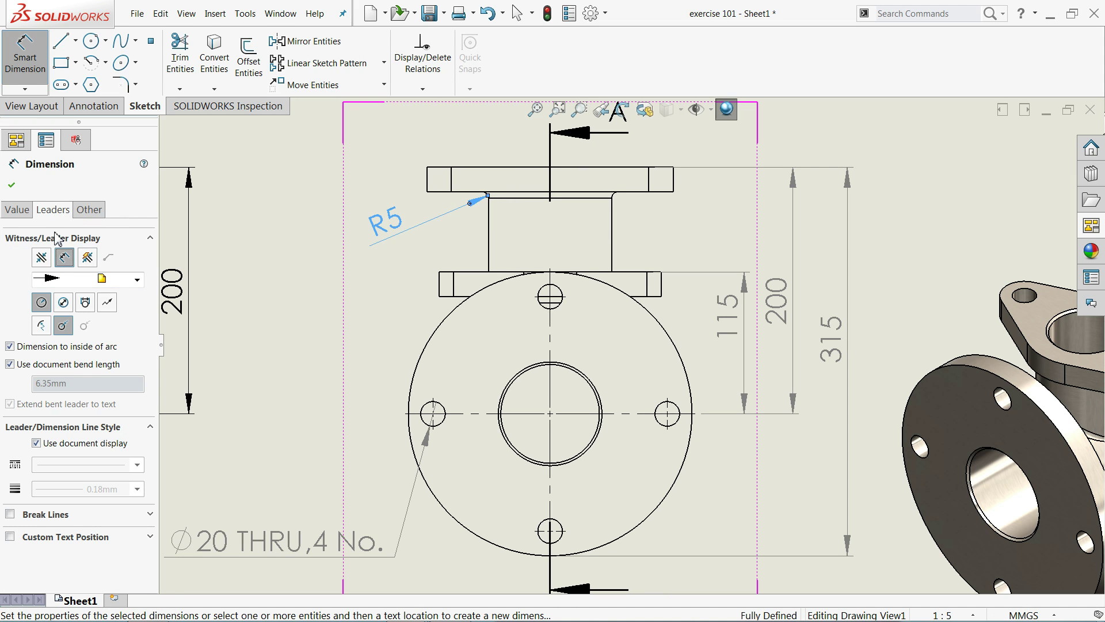
click(13, 185)
scroll(575, 319, up, 3)
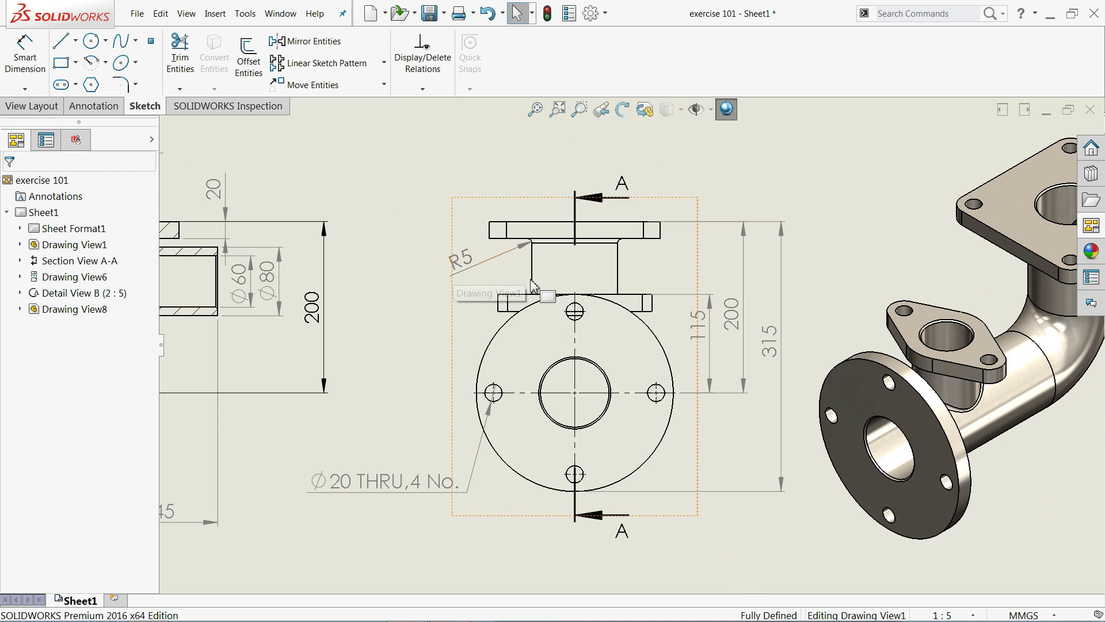
scroll(575, 320, up, 3)
scroll(525, 387, up, 2)
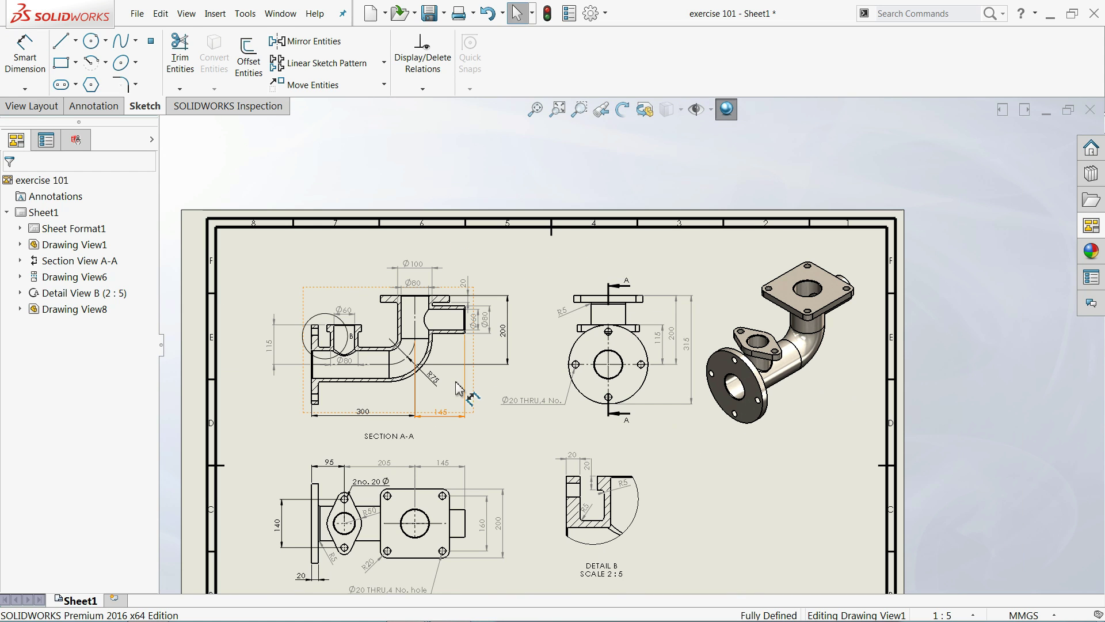
scroll(465, 347, down, 2)
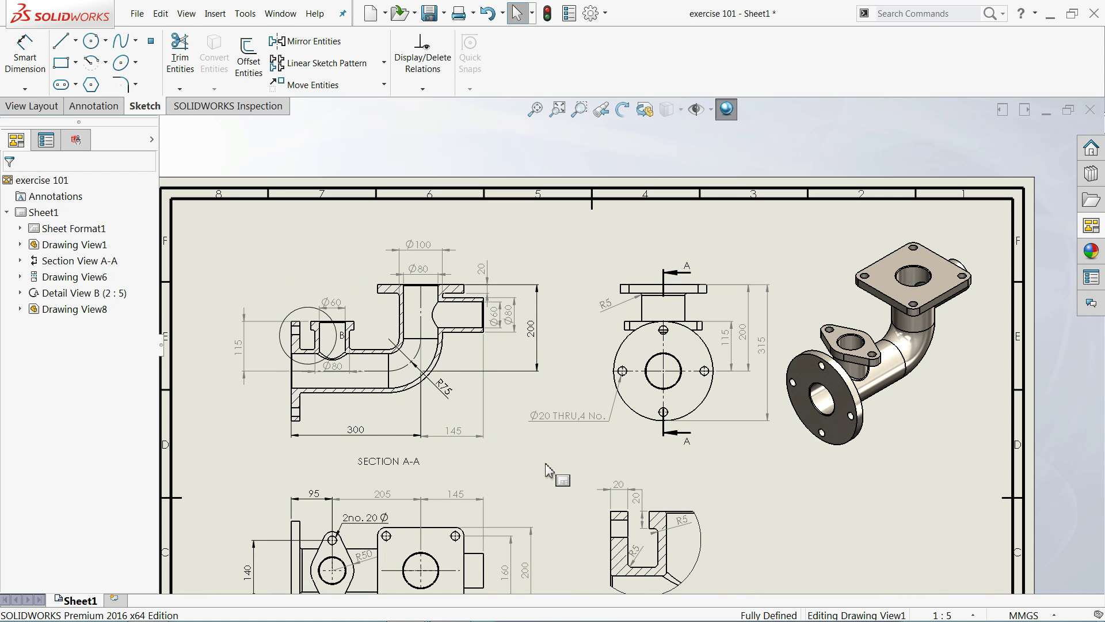
scroll(342, 366, down, 3)
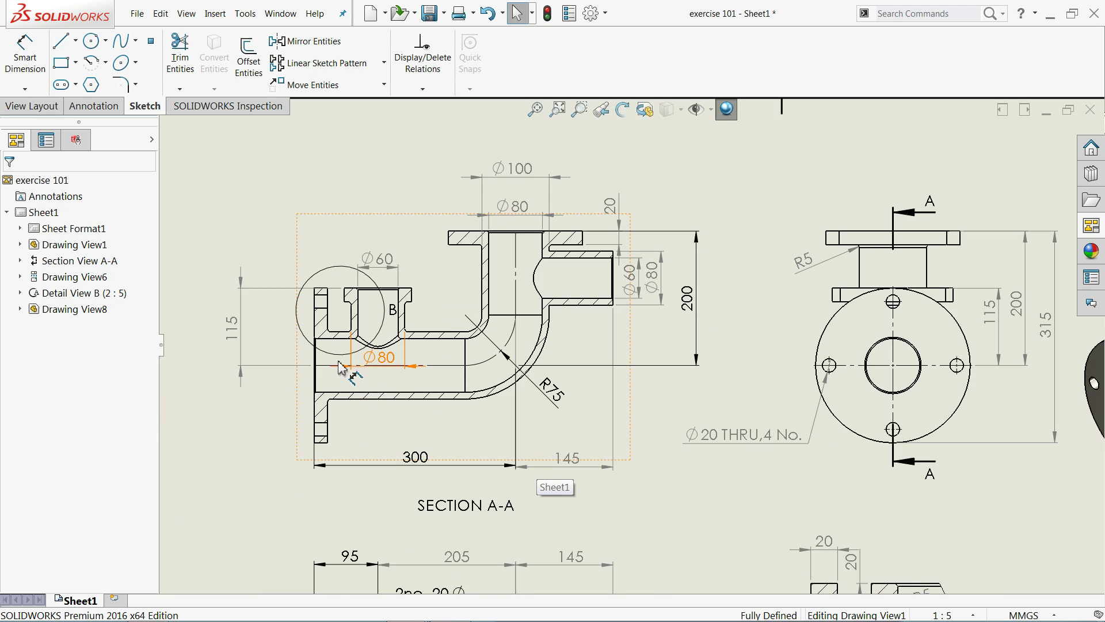
Step: Change detail circle B to the Broken Circle style and fit the sheet
click(384, 322)
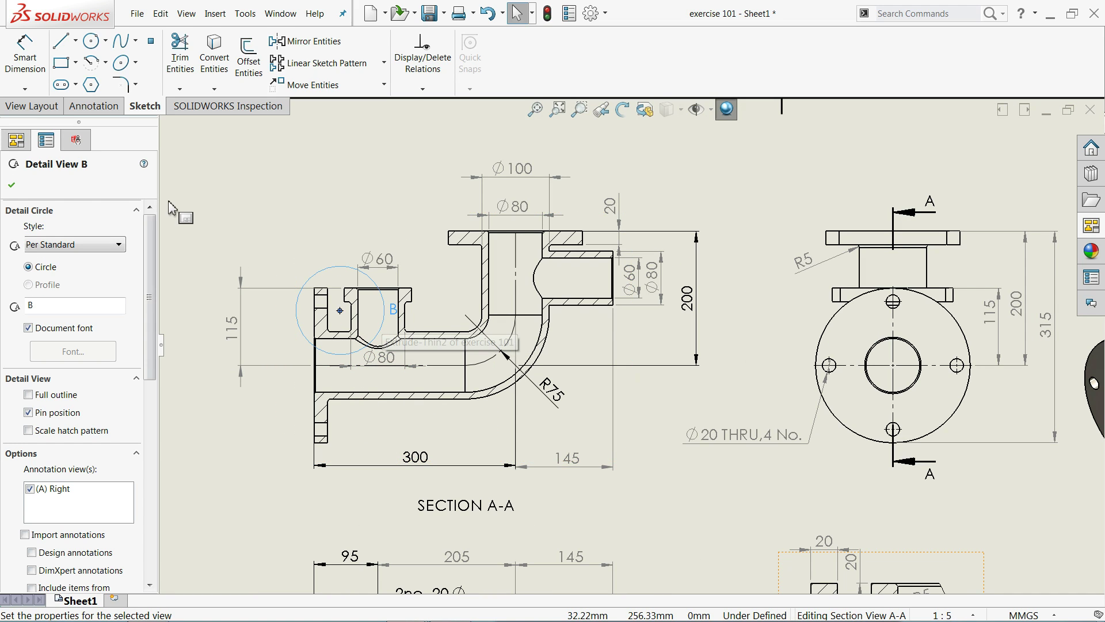
click(65, 249)
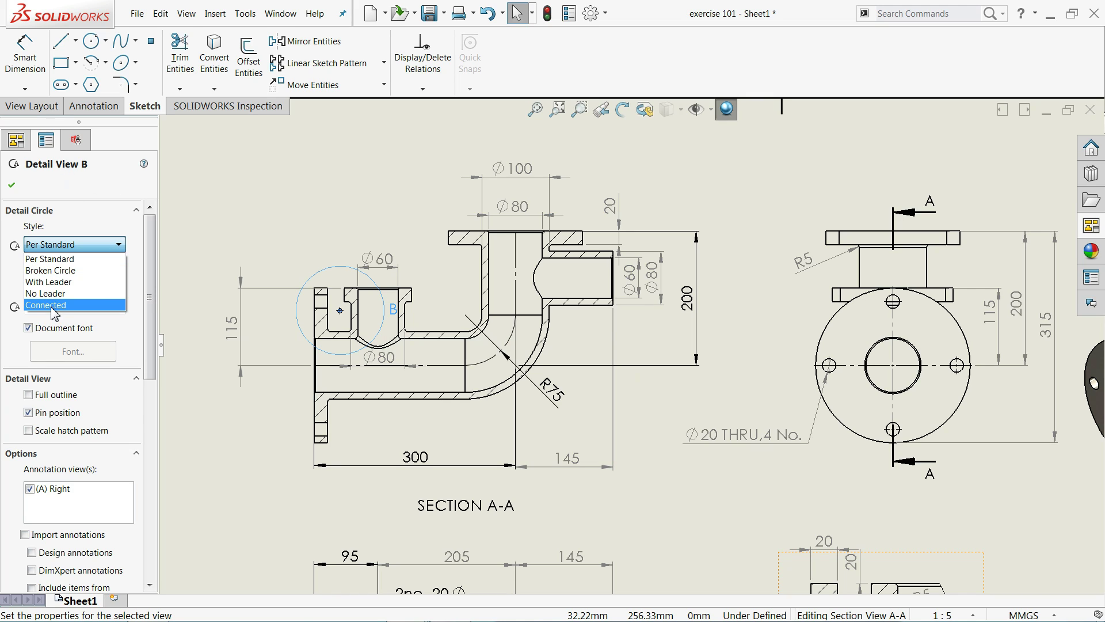
click(51, 271)
click(66, 245)
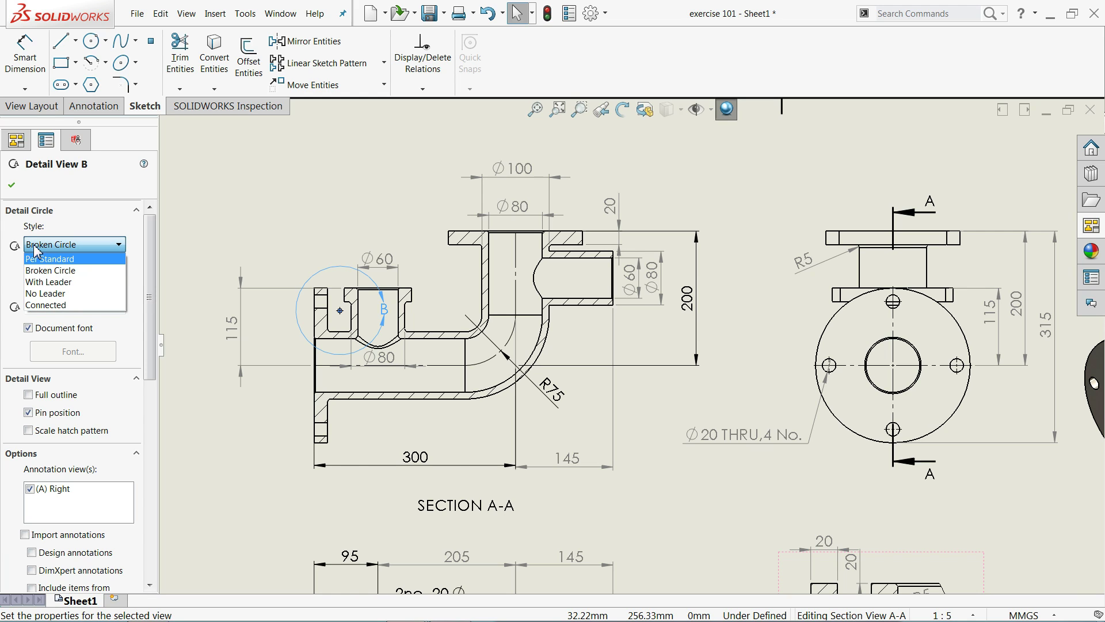
click(12, 188)
click(12, 188)
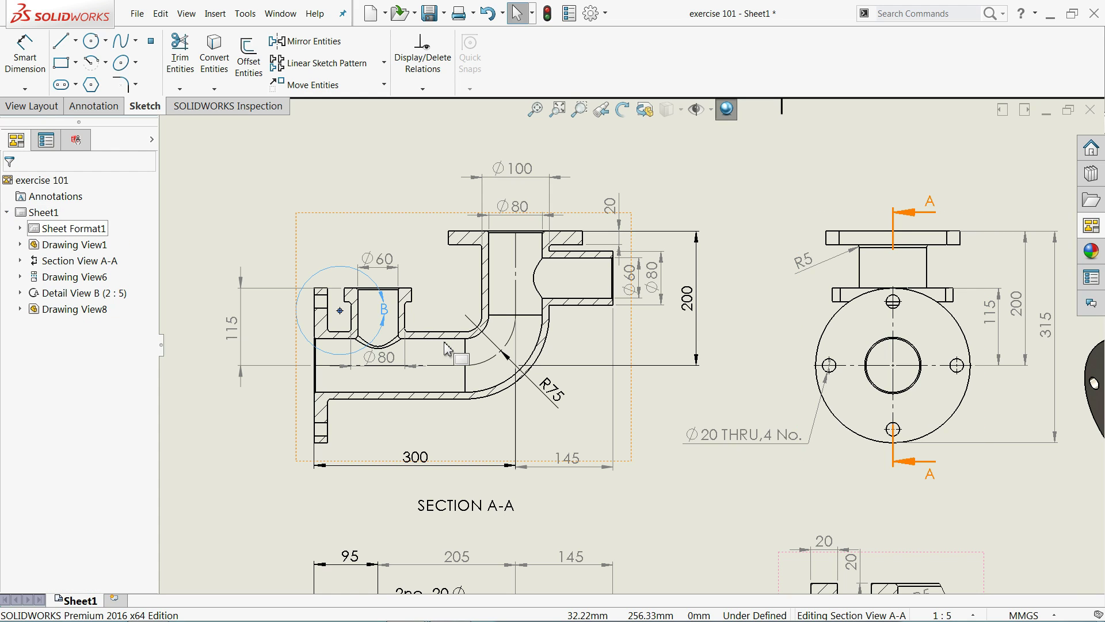
scroll(628, 345, up, 6)
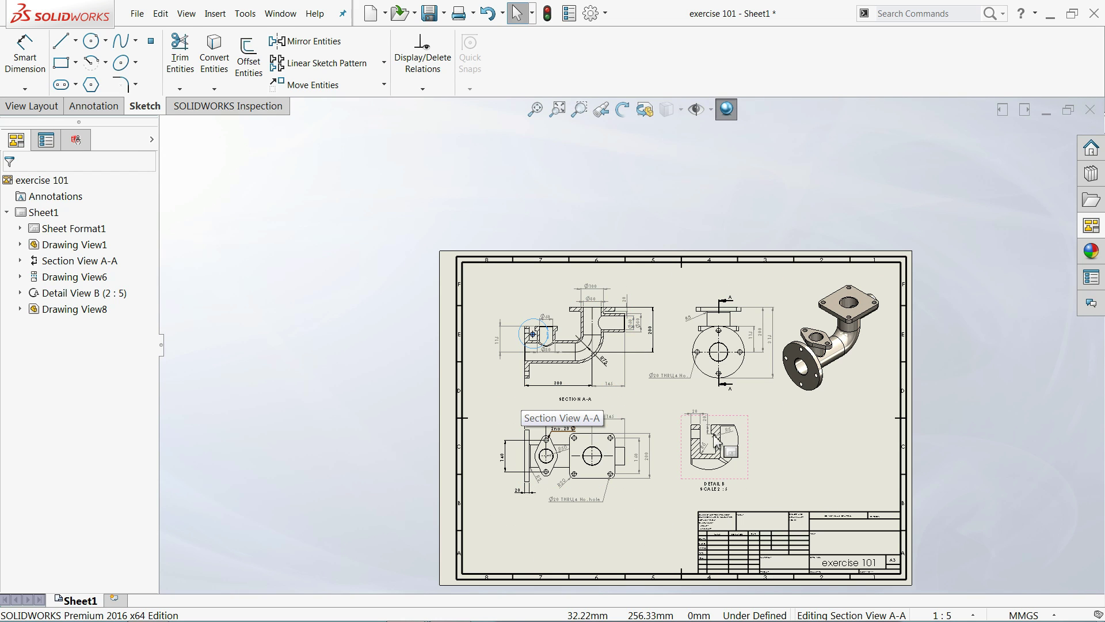
scroll(717, 443, down, 4)
scroll(604, 397, down, 2)
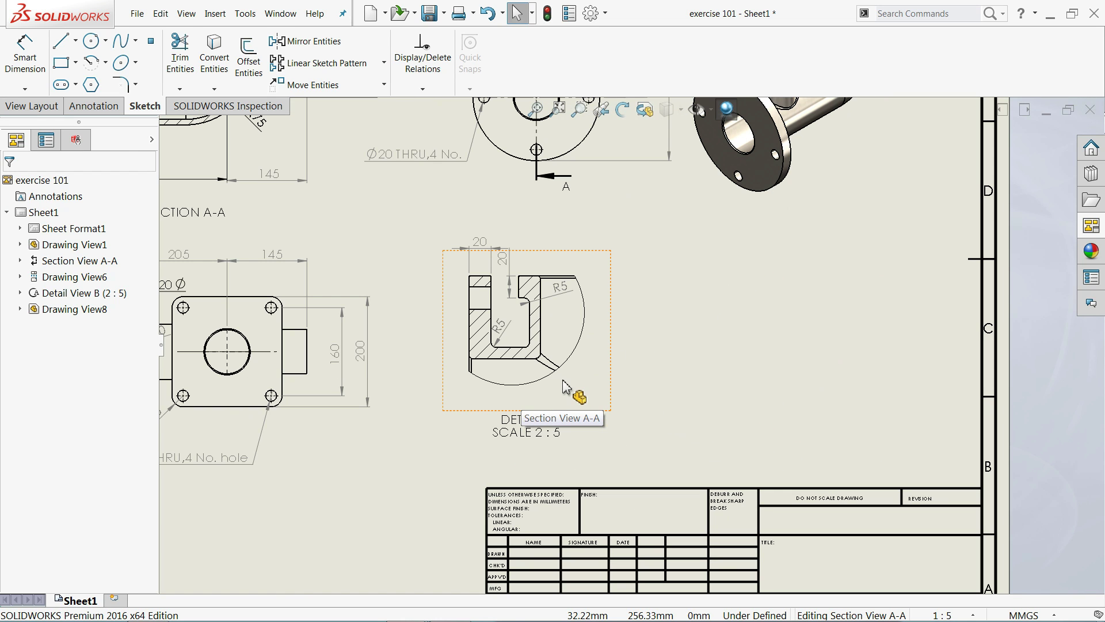
Step: Box-select the dimensions across all drawing views and assign them to the FORMAT layer
key(f)
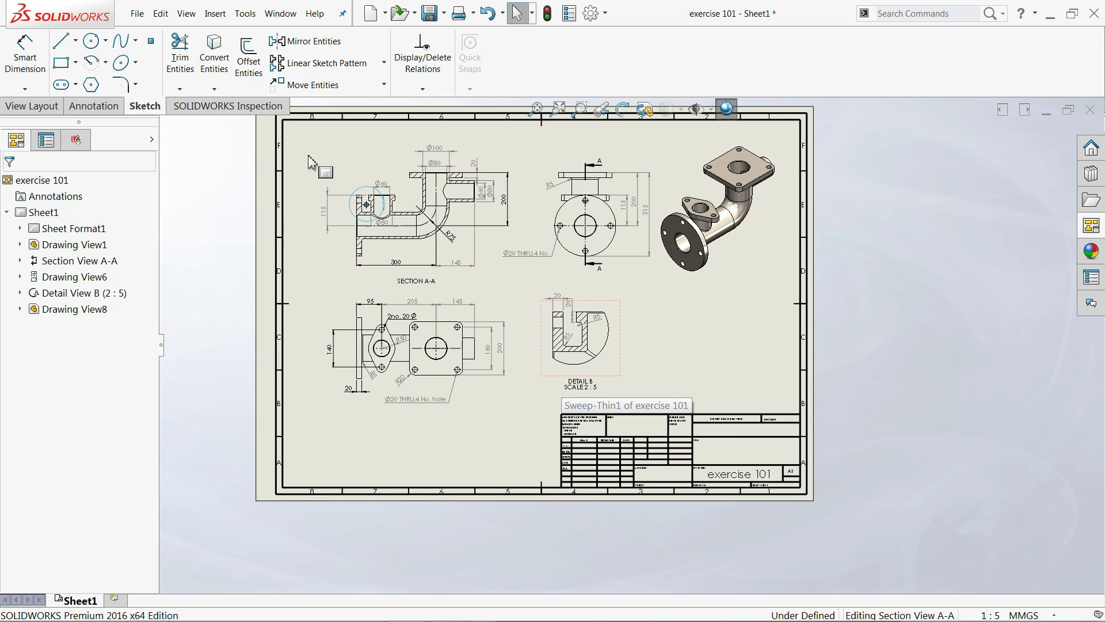
mouse_move(305, 134)
mouse_down()
mouse_move(383, 334)
mouse_move(674, 415)
mouse_up()
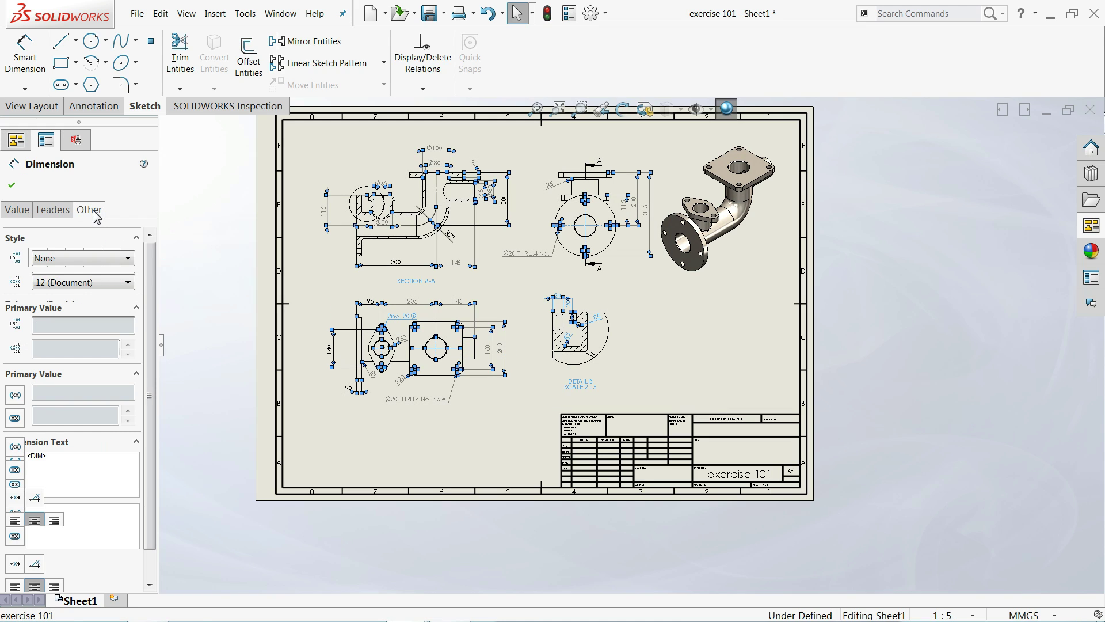
click(89, 209)
click(59, 406)
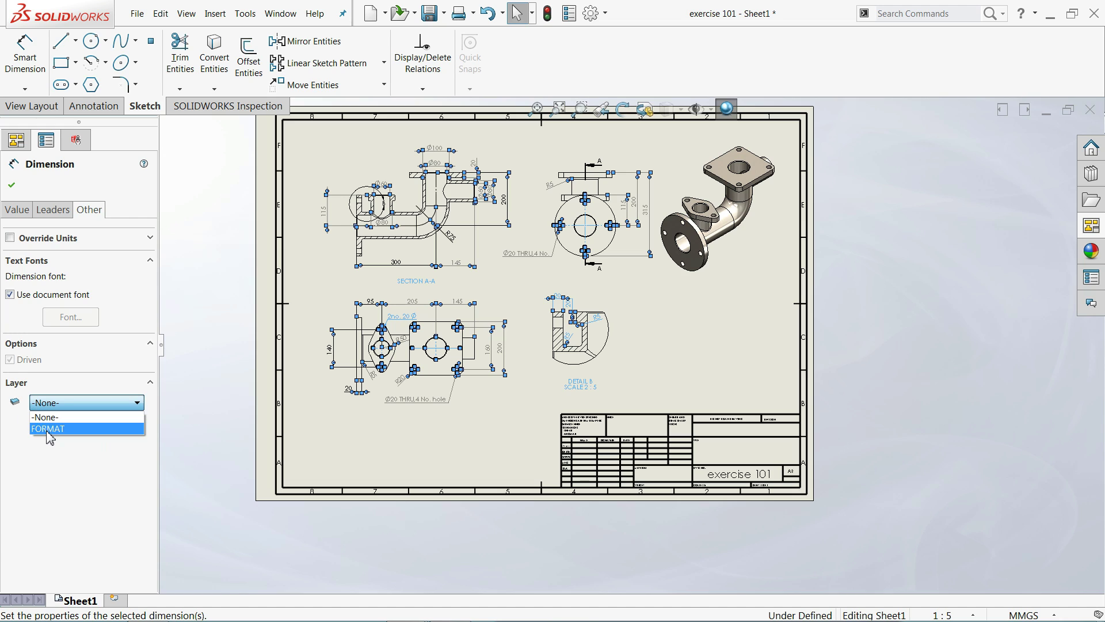
click(49, 430)
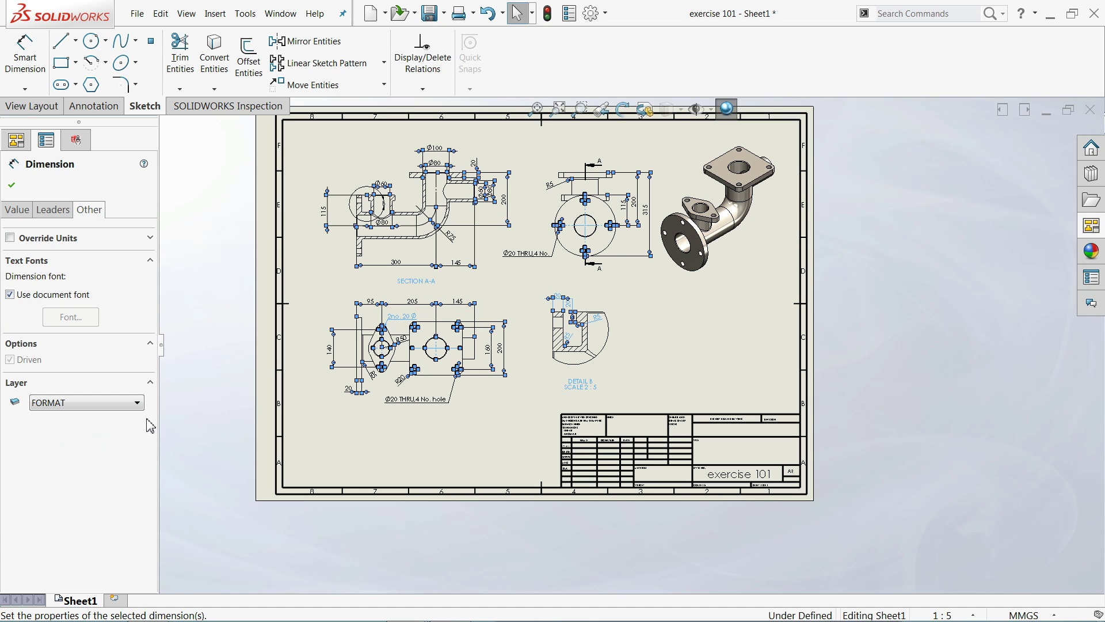
click(11, 185)
scroll(639, 359, down, 3)
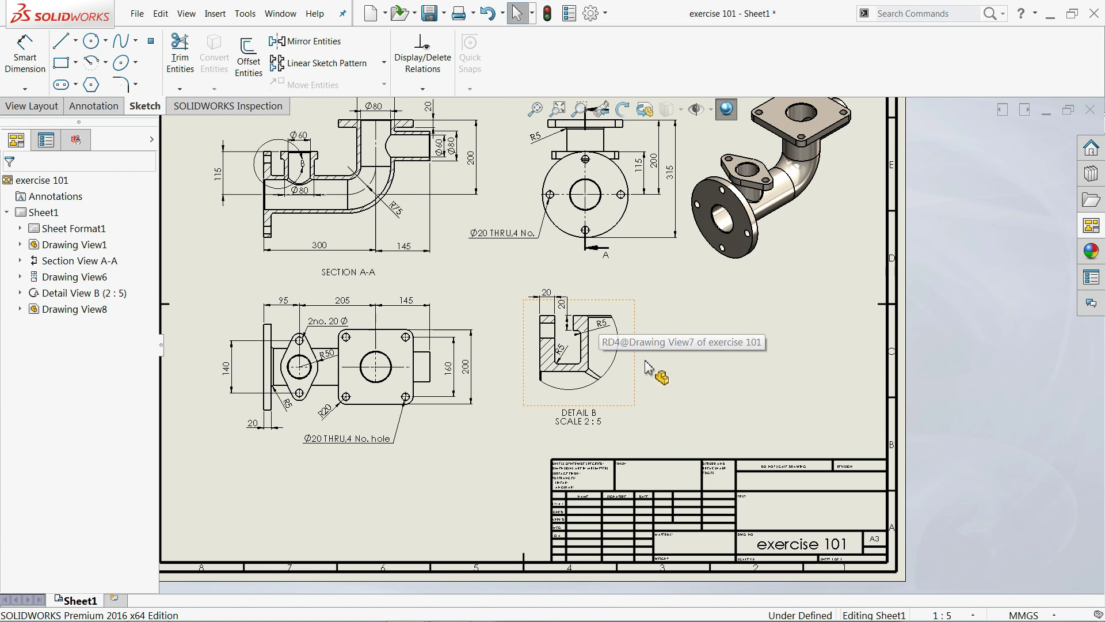
click(43, 109)
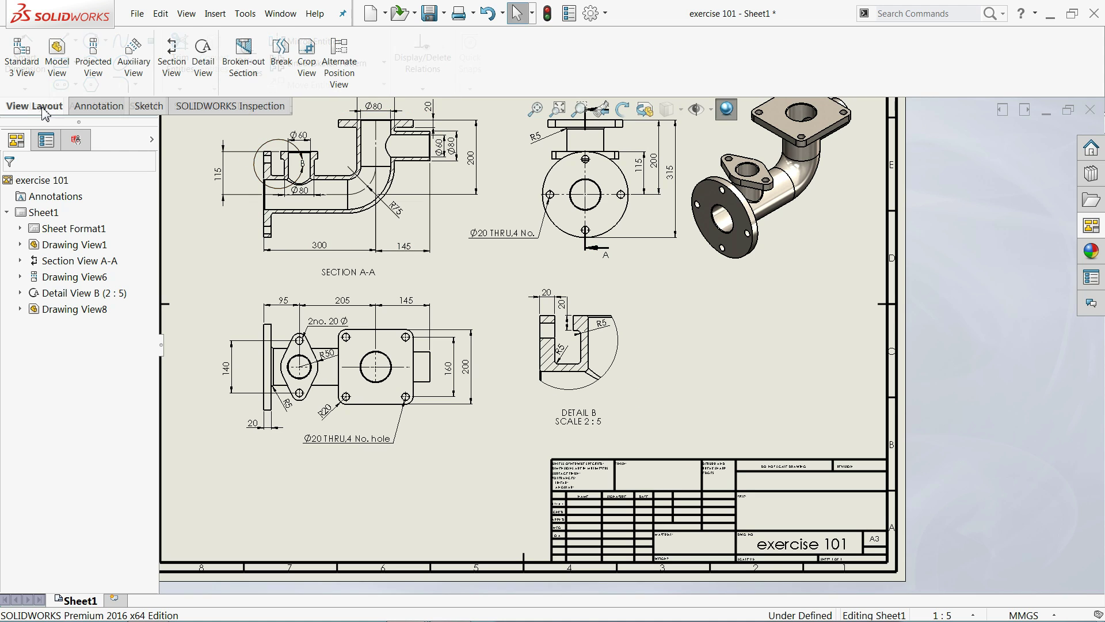
Step: Place a note reading ALL DIMENSIONS IN MM to the right of Detail B
click(104, 112)
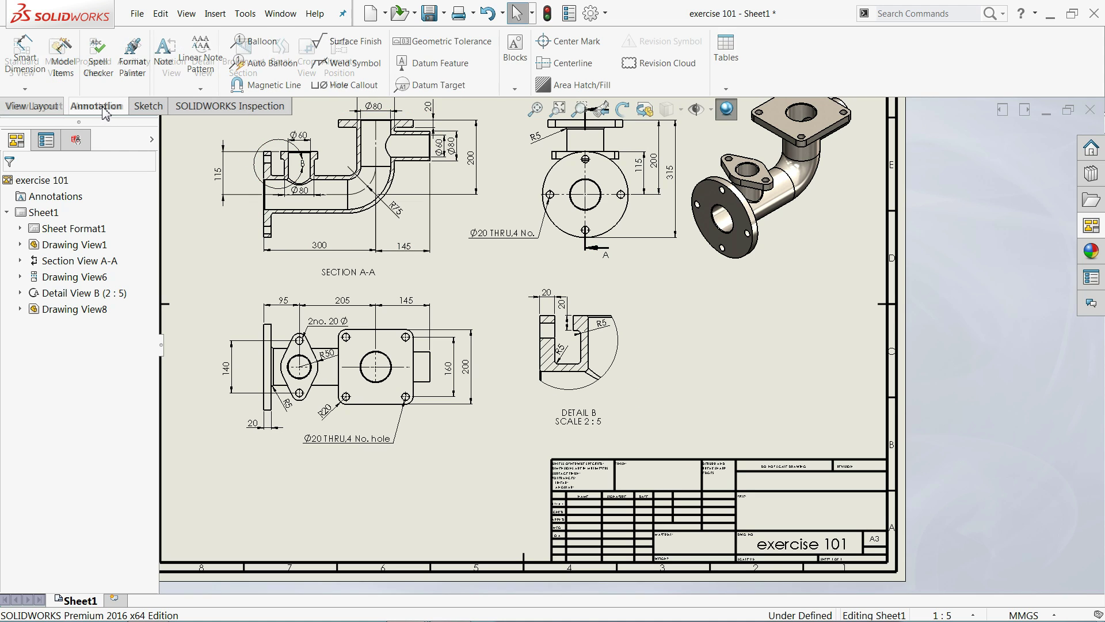
click(164, 62)
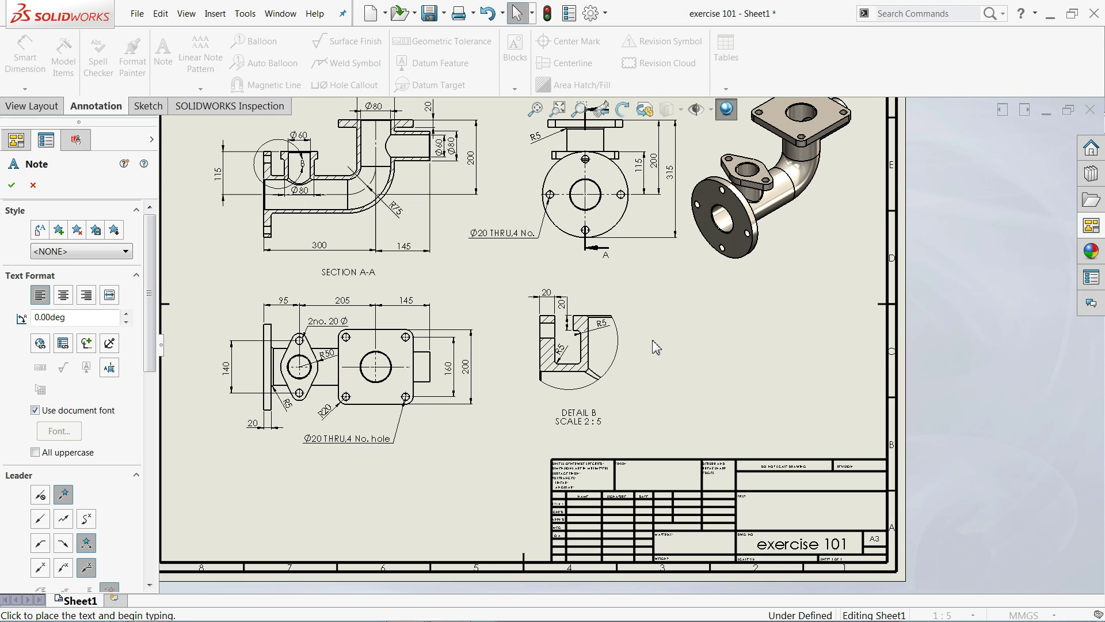
scroll(689, 358, down, 2)
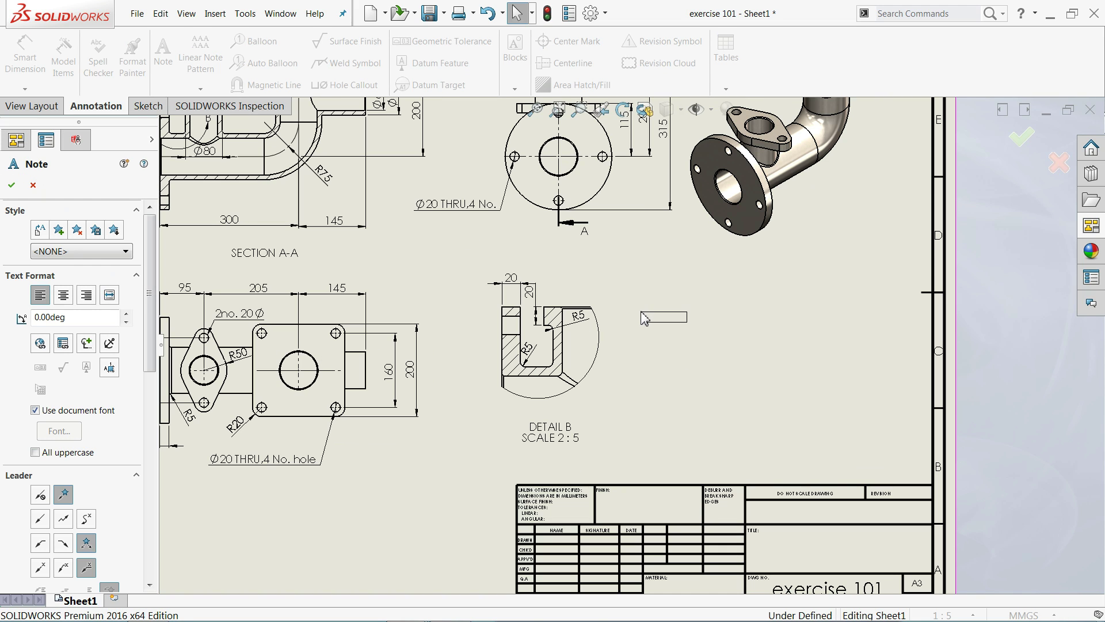
click(903, 358)
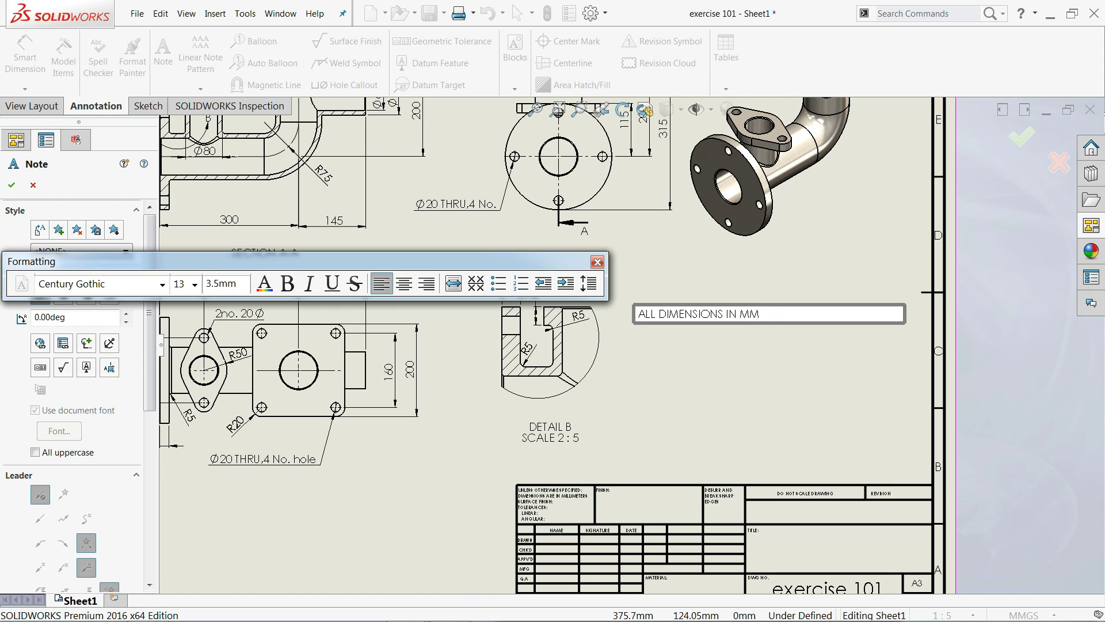
Step: Make the ALL DIMENSIONS IN MM note bold, italic and size 26
drag(765, 313, 633, 314)
click(287, 283)
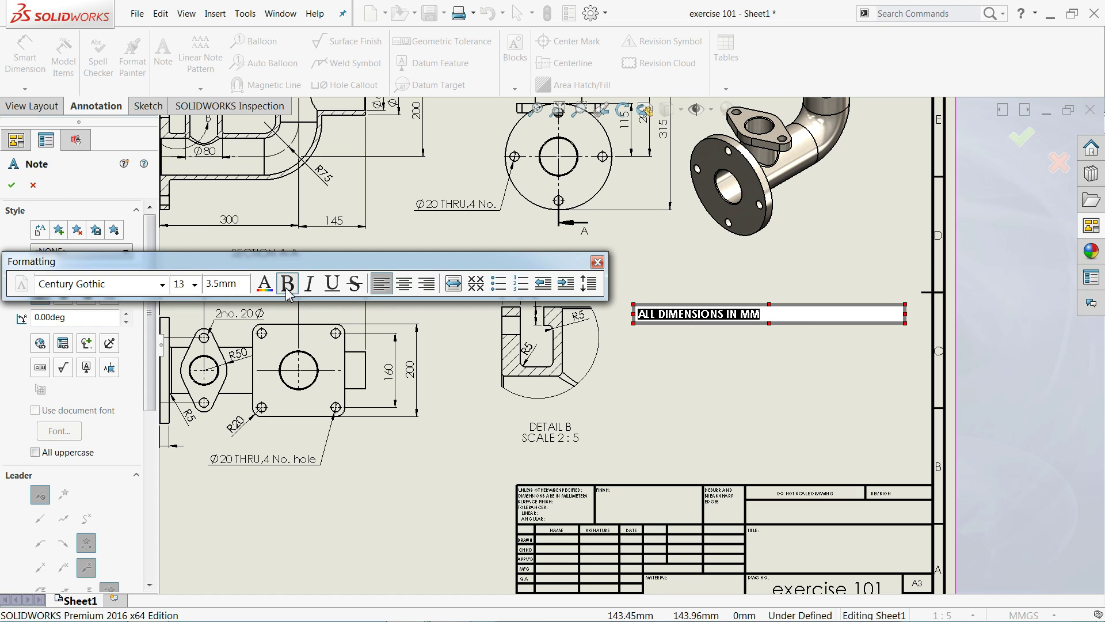
click(309, 283)
click(195, 285)
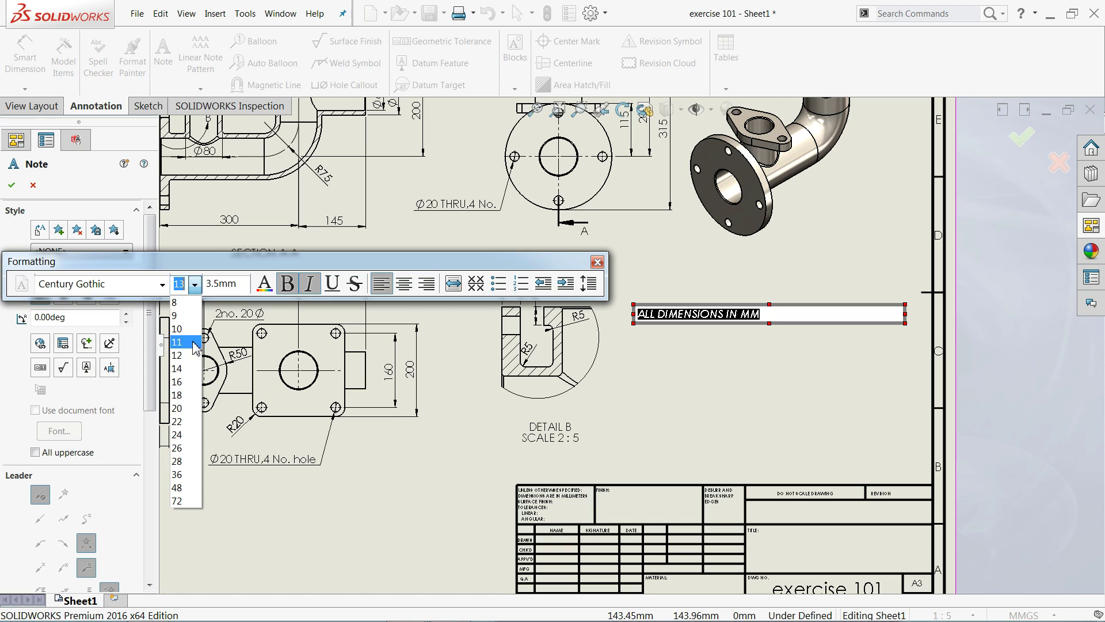
click(185, 459)
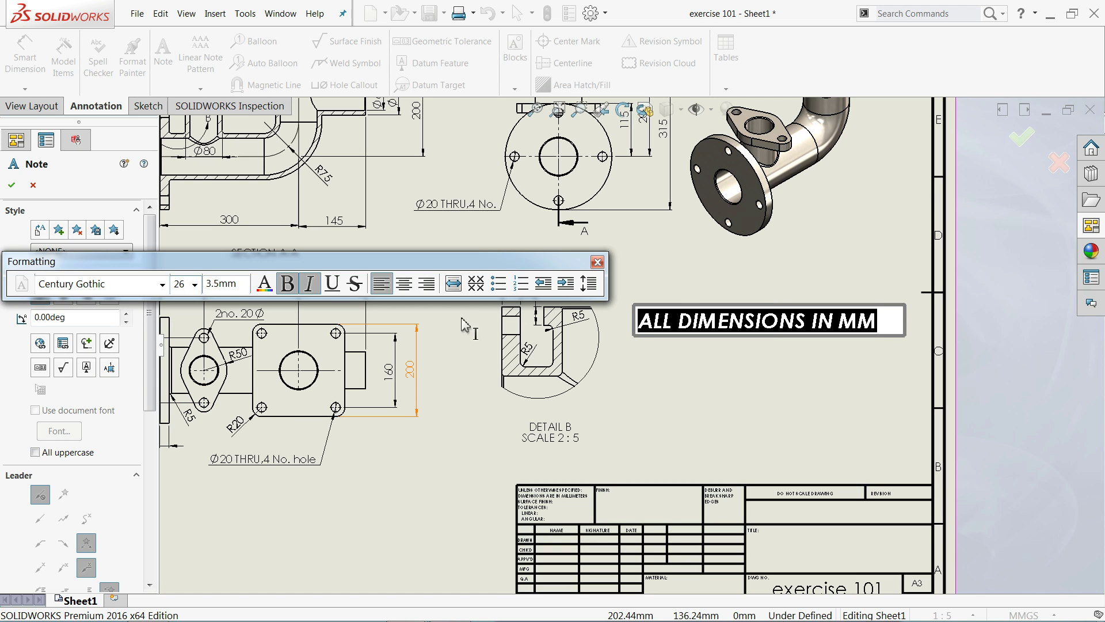
click(14, 186)
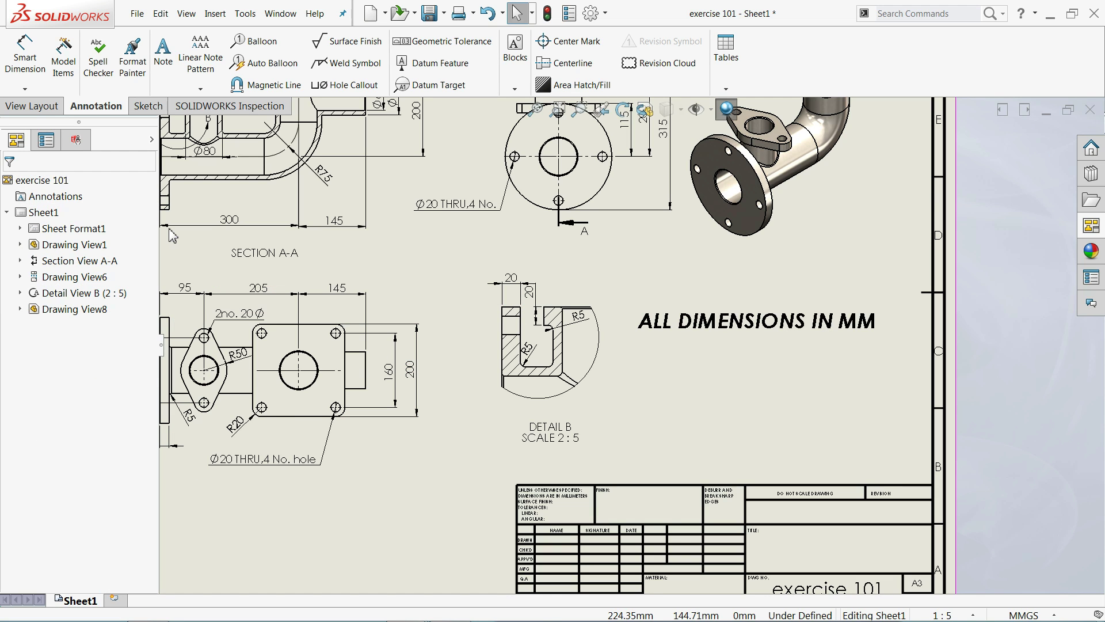
key(f)
scroll(581, 334, down, 4)
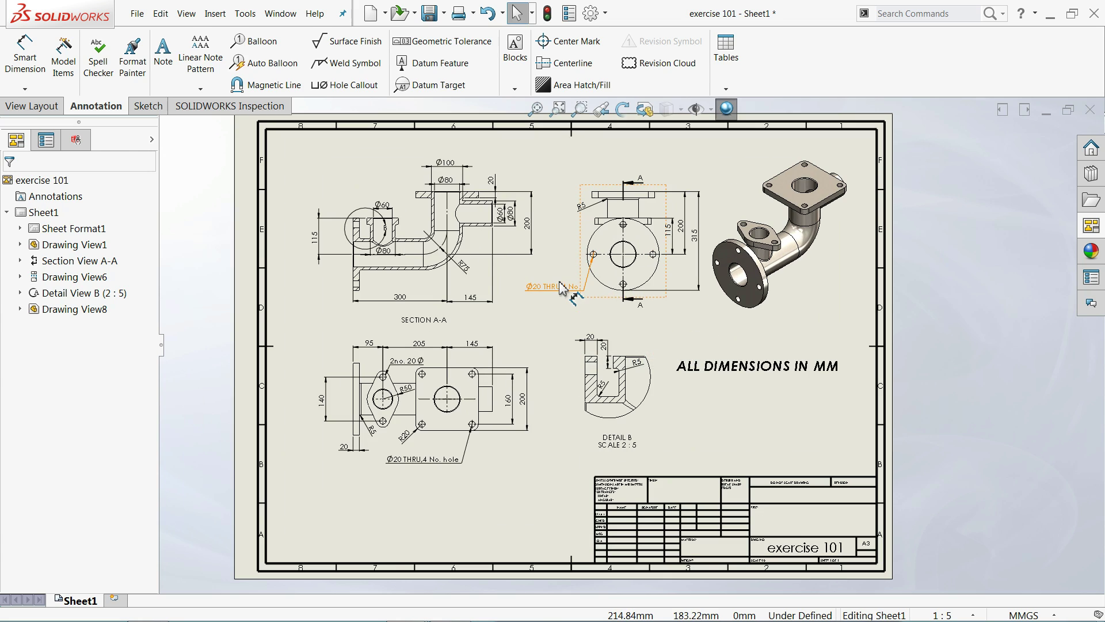
Step: Switch the sheet into Edit Sheet Format mode for the title block
scroll(605, 368, up, 4)
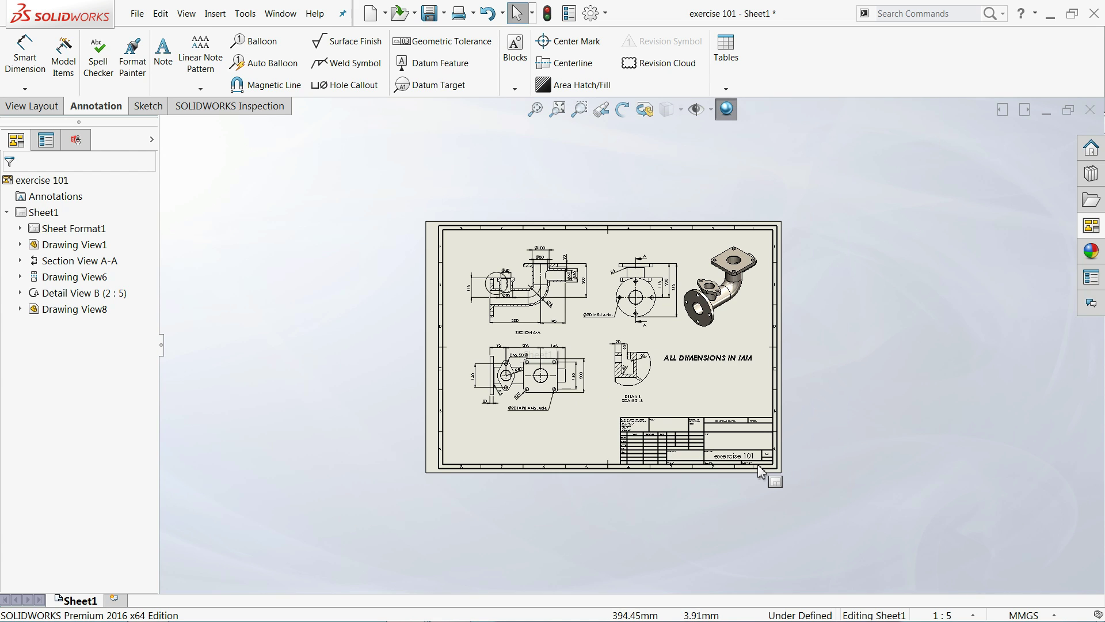
scroll(771, 469, down, 4)
scroll(601, 381, down, 3)
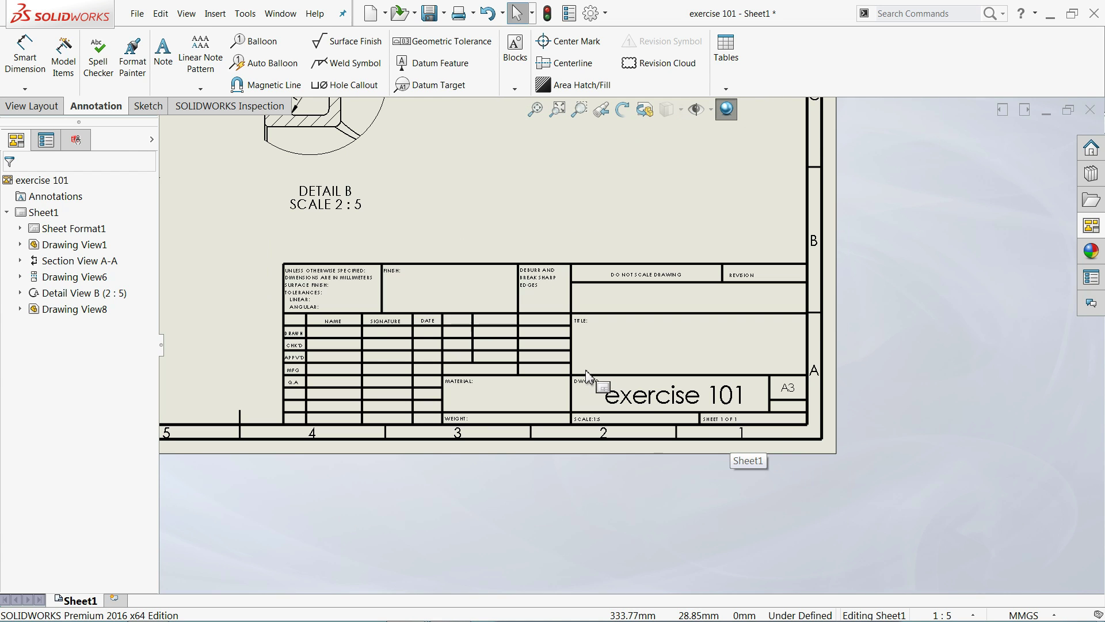
right_click(595, 344)
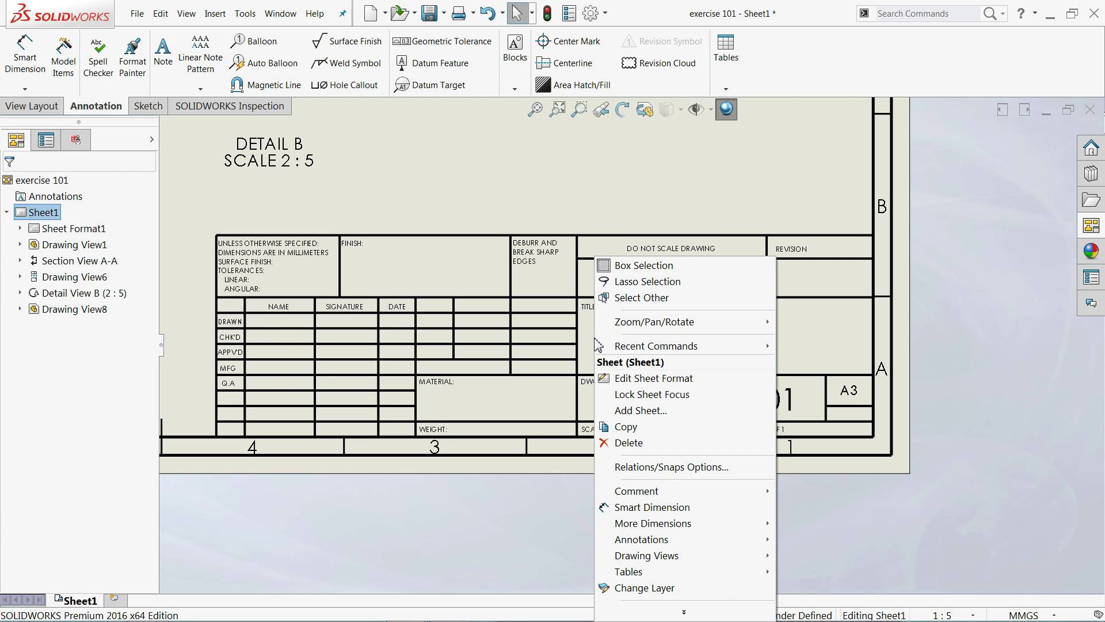
click(654, 378)
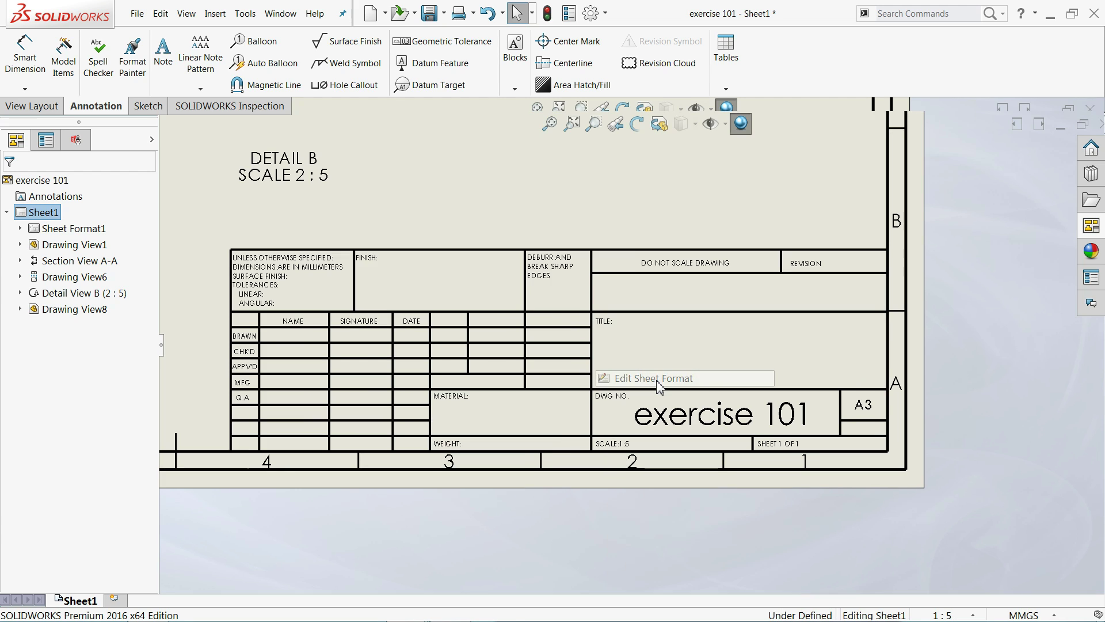
Step: Enter PIPE FLANGE as a note in the title block's TITLE cell
click(723, 358)
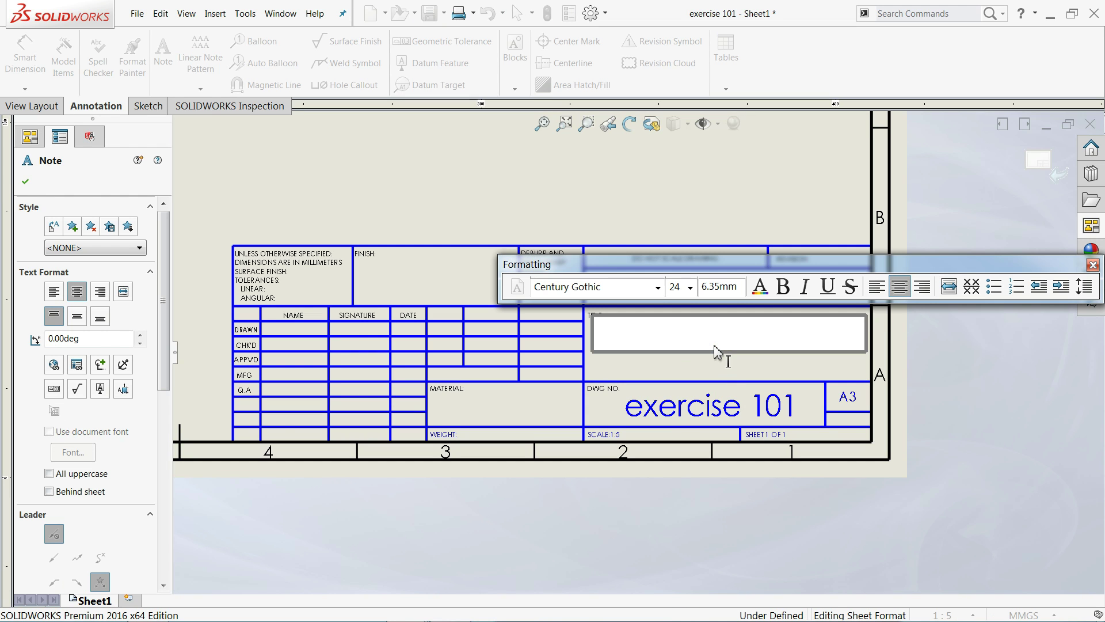
text(PIPE)
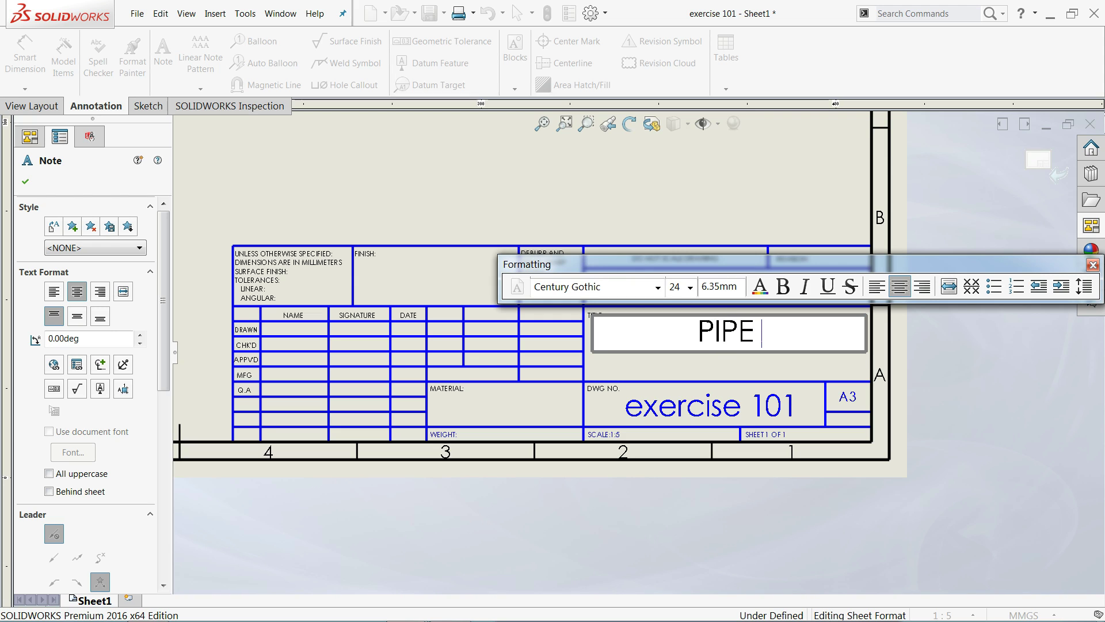
text( FLANGE)
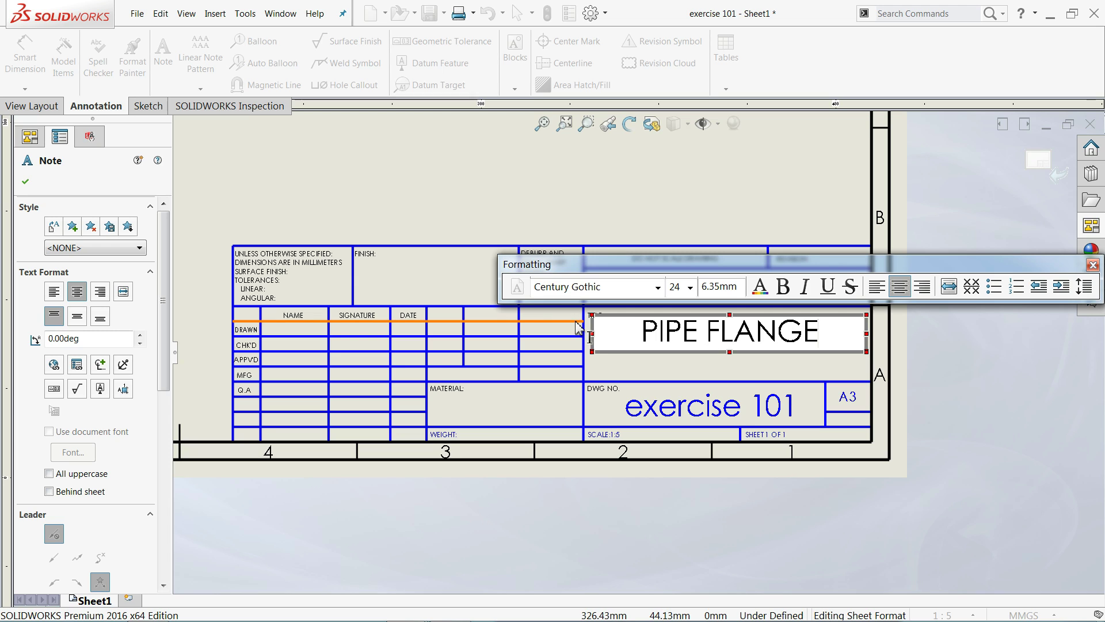
click(24, 183)
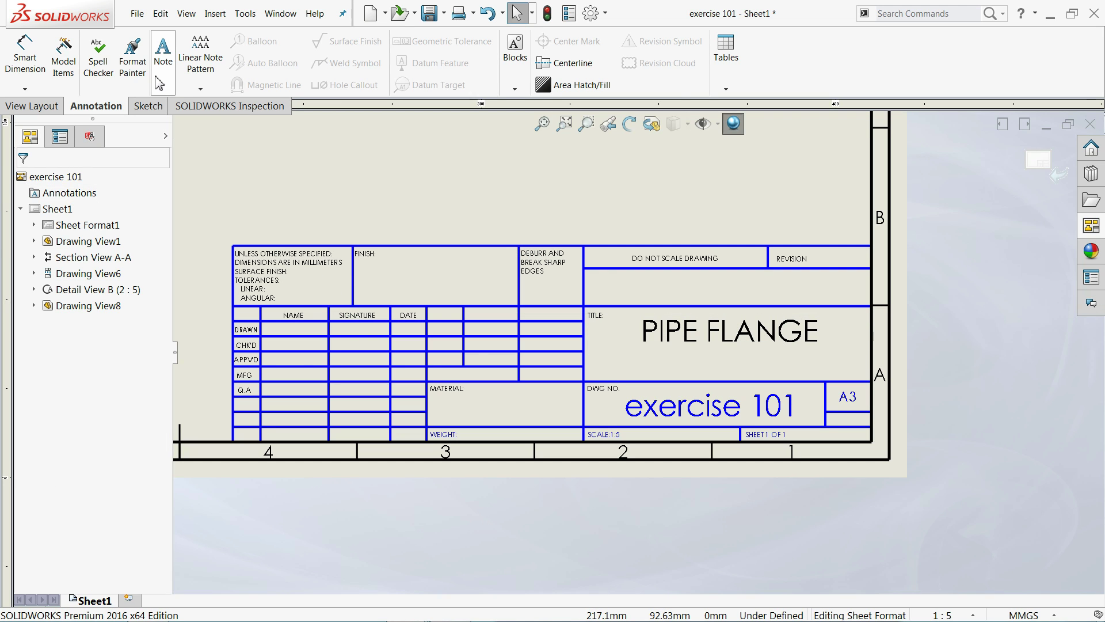
Step: Add a STEEL BRUSH note in the FINISH cell, widened to fit on one line
click(160, 84)
click(408, 282)
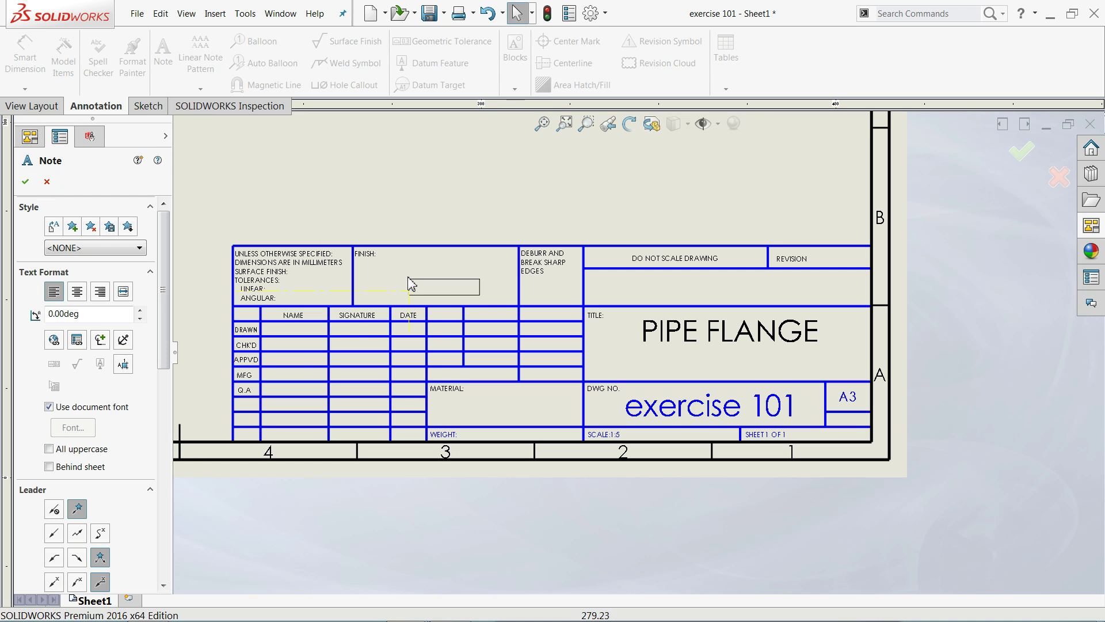
text(XXXXXXX)
click(417, 292)
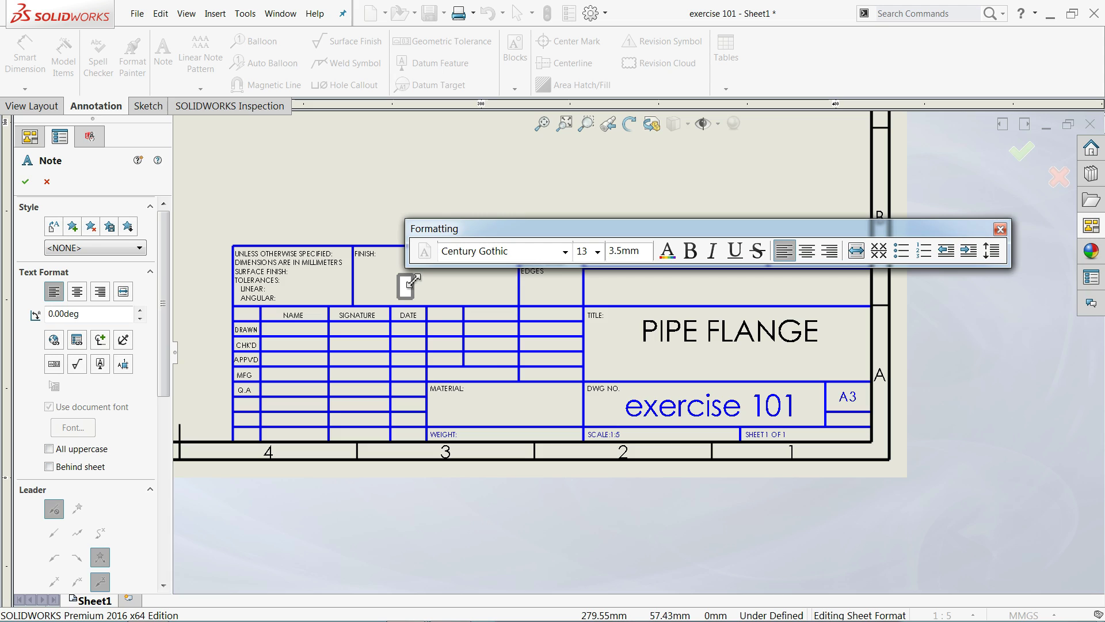
drag(409, 278, 409, 269)
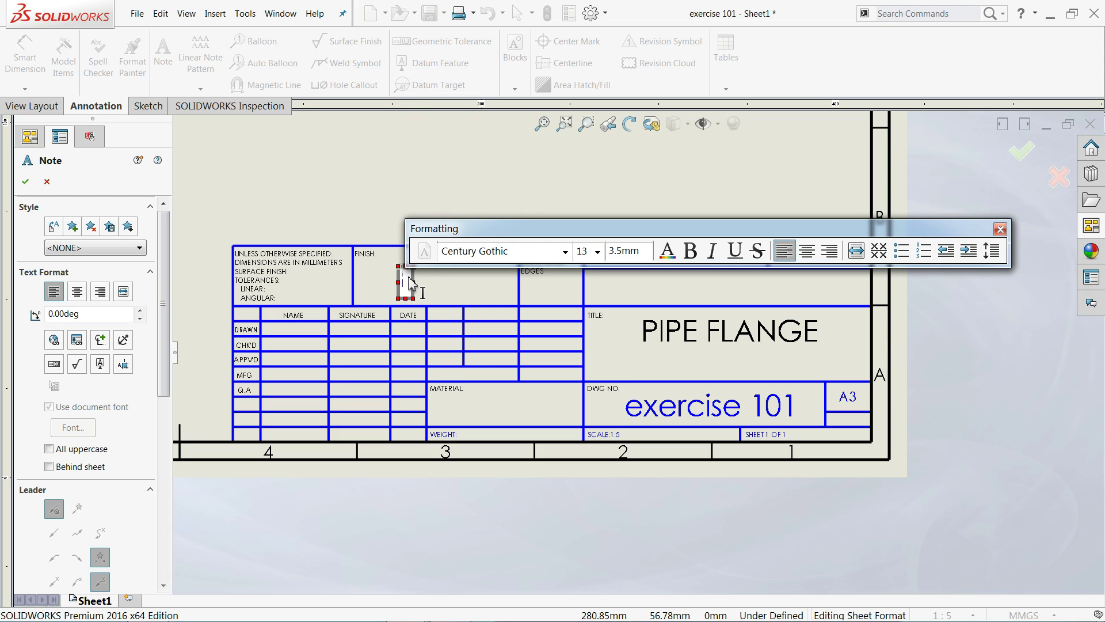
text(STEELBRUS)
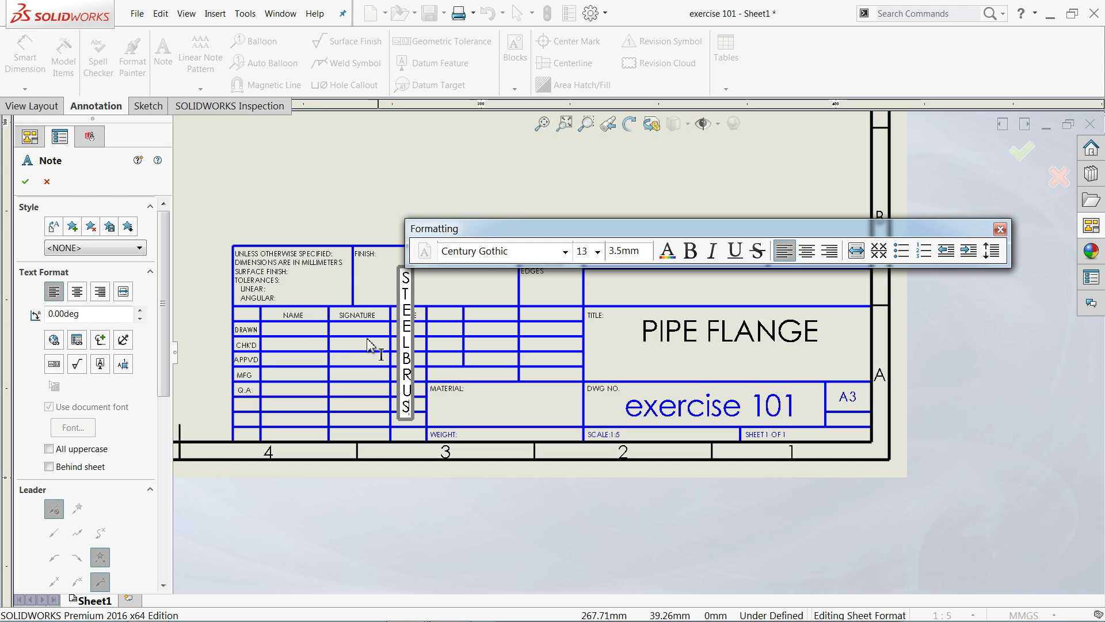
drag(415, 343, 512, 183)
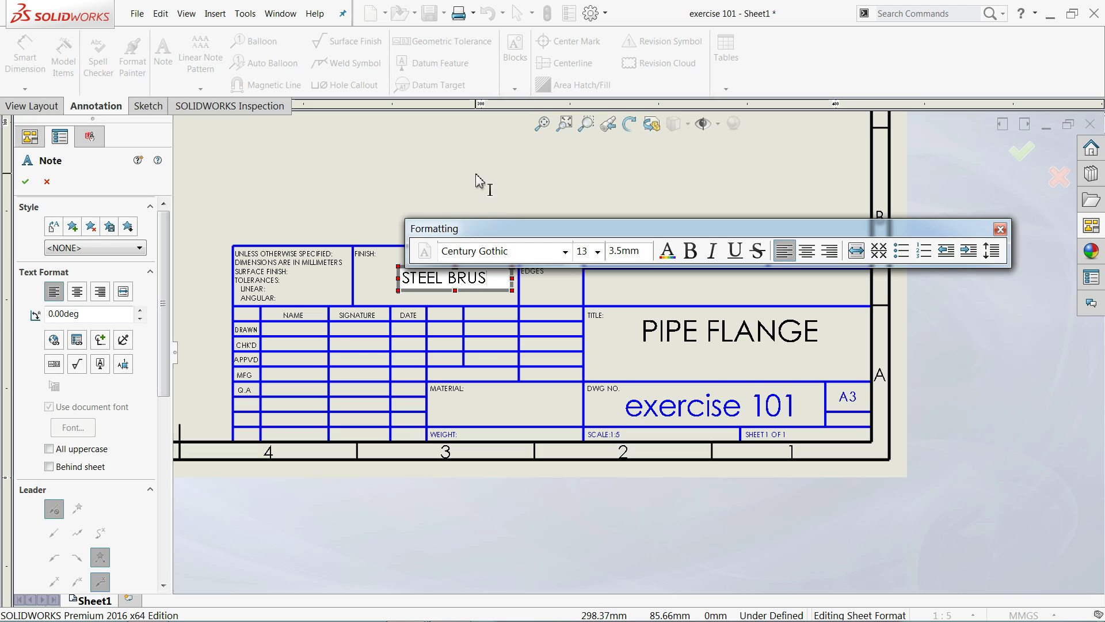
text(H)
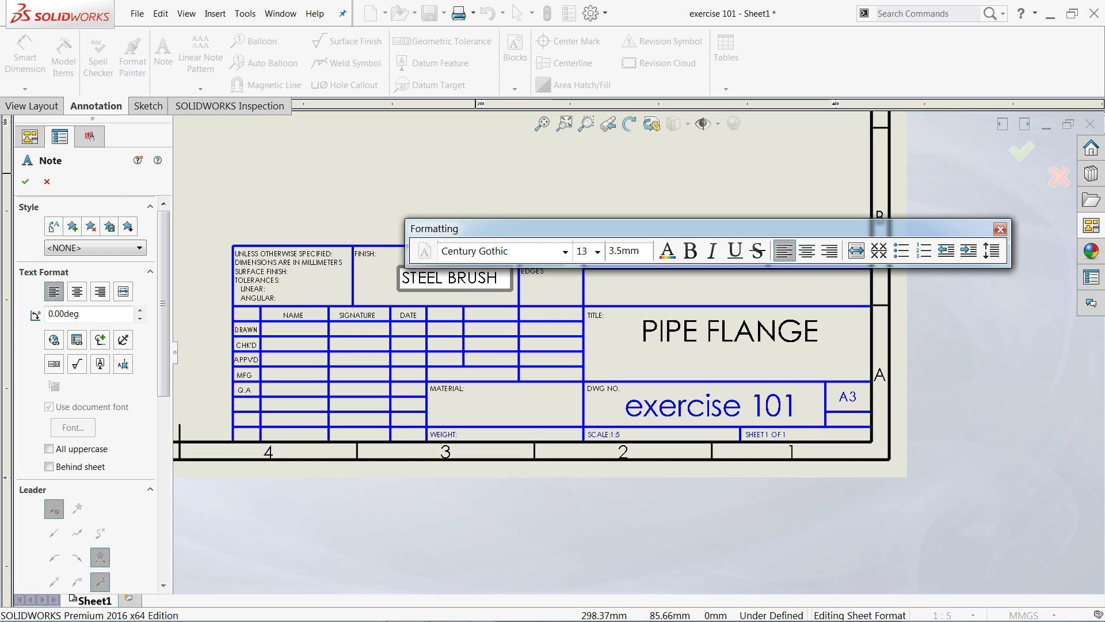
click(25, 183)
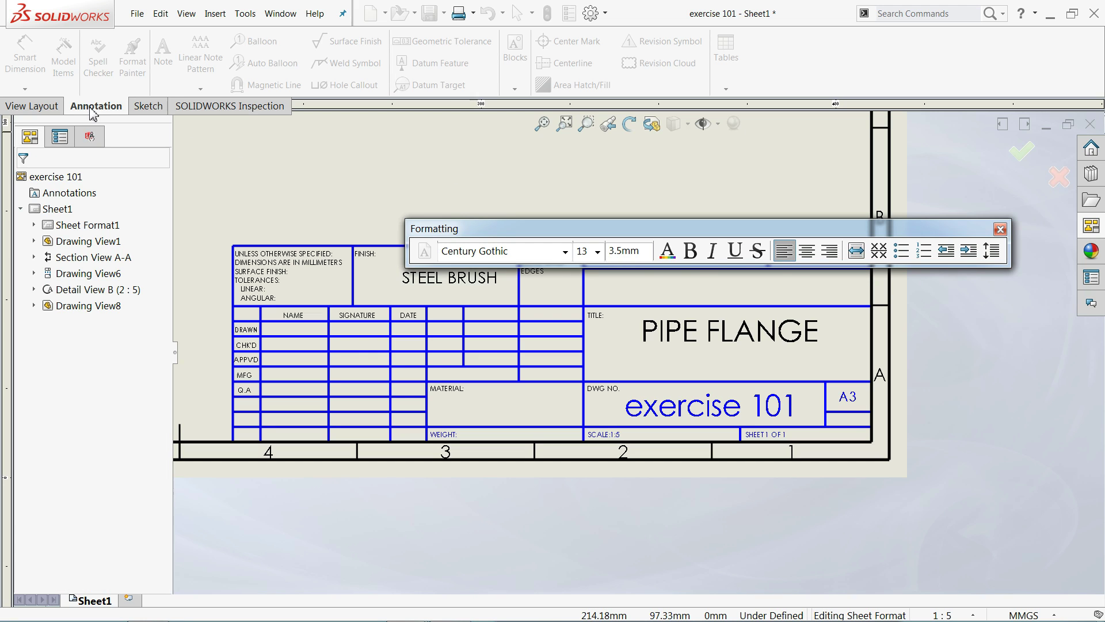
Step: Enter Stainless steel as a note in the title block's MATERIAL cell
scroll(478, 408, down, 1)
click(463, 403)
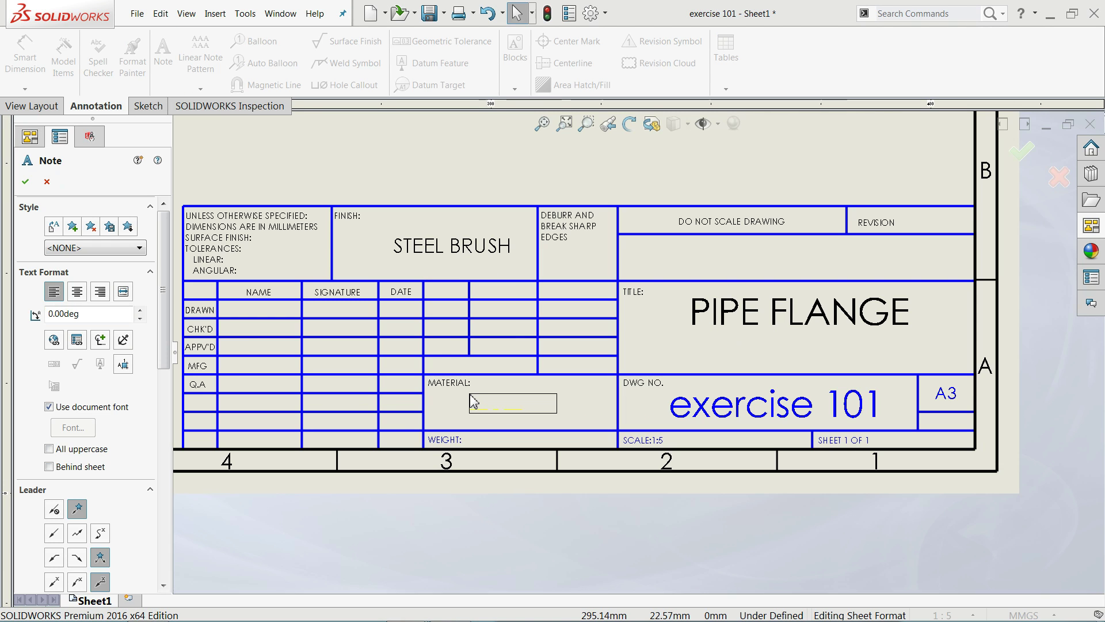
text(XXXXXXX)
click(453, 403)
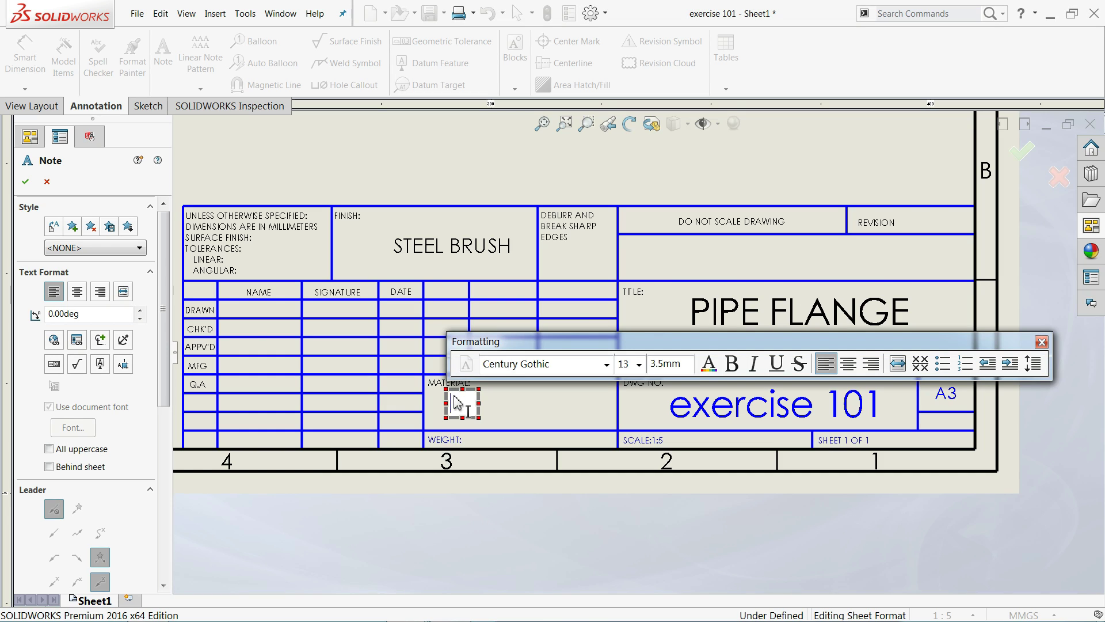
text(Sta)
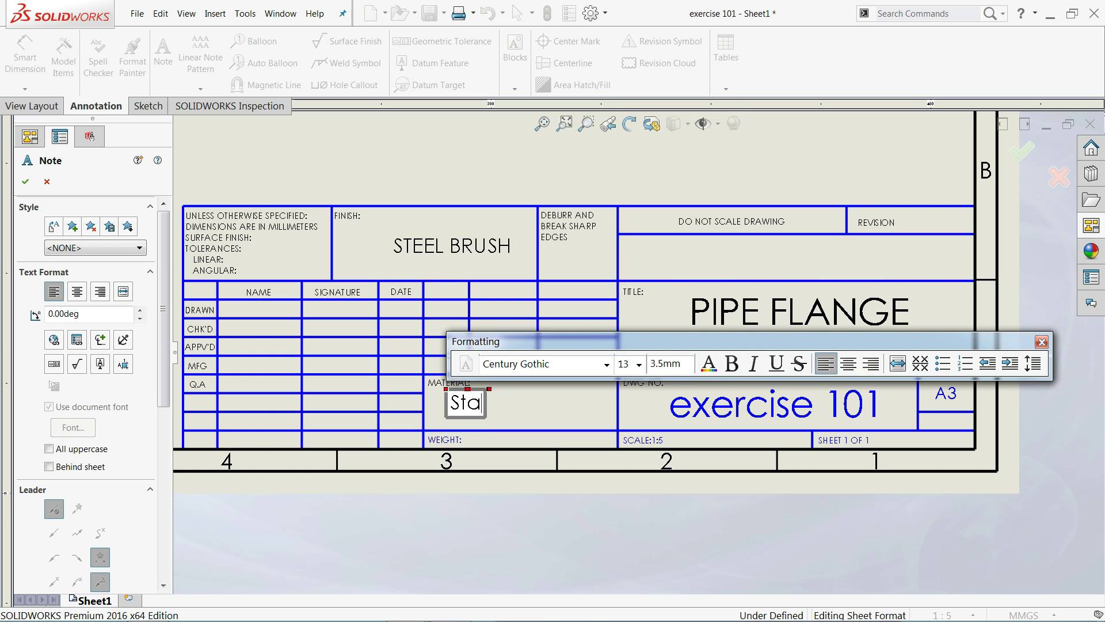
text(inless)
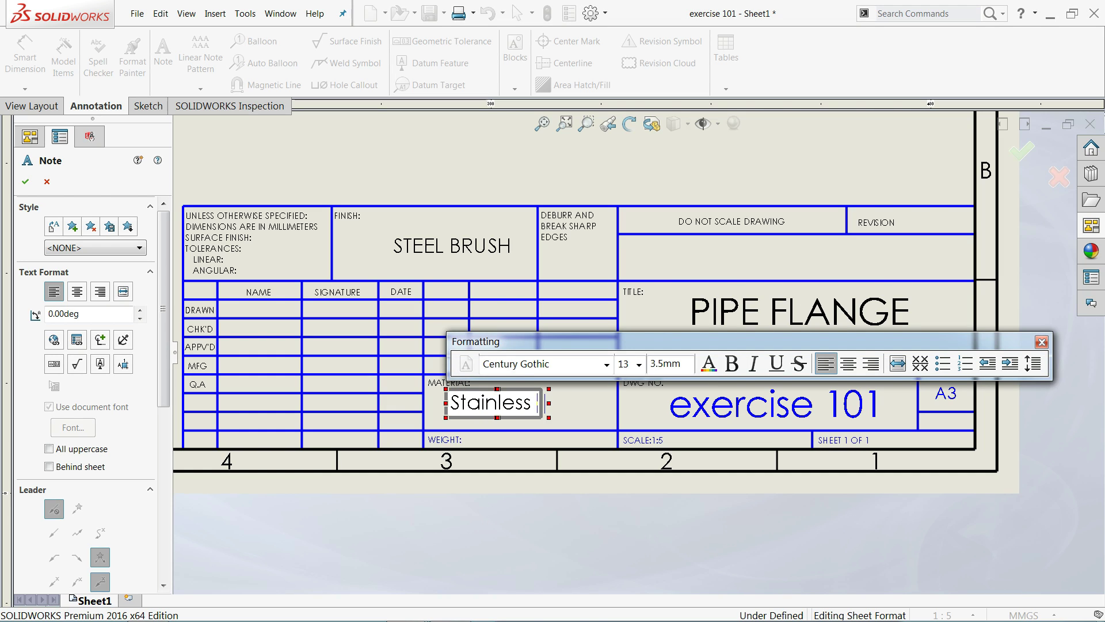
text( stell)
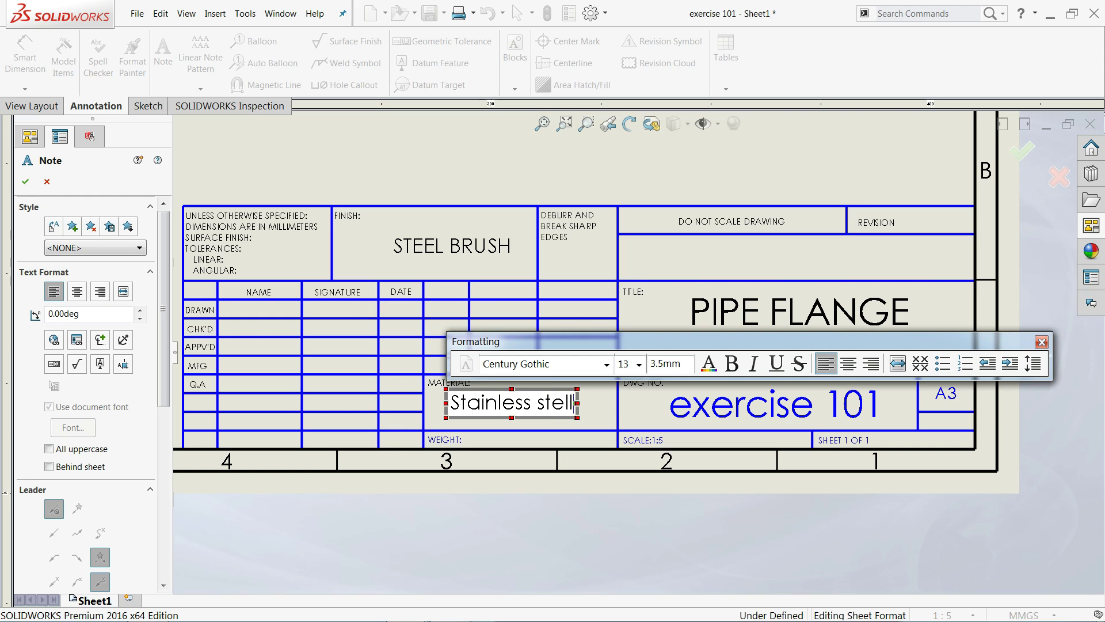
key(BackSpace)
key(BackSpace)
text(el)
key(Escape)
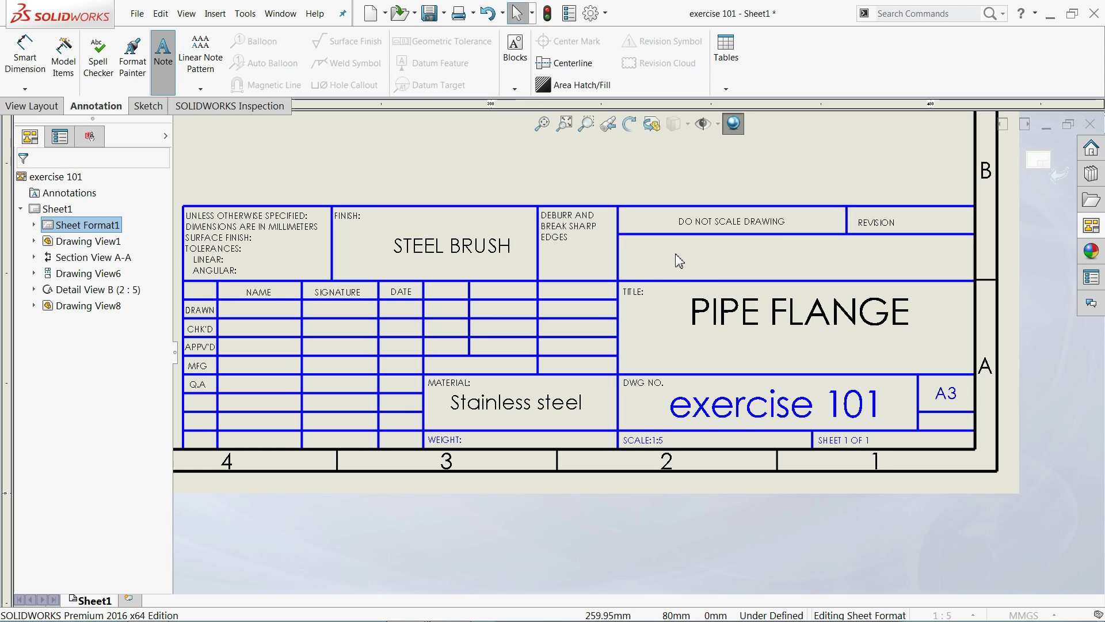
Step: Add a 1:1 note under DO NOT SCALE DRAWING and exit sheet-format editing
click(696, 262)
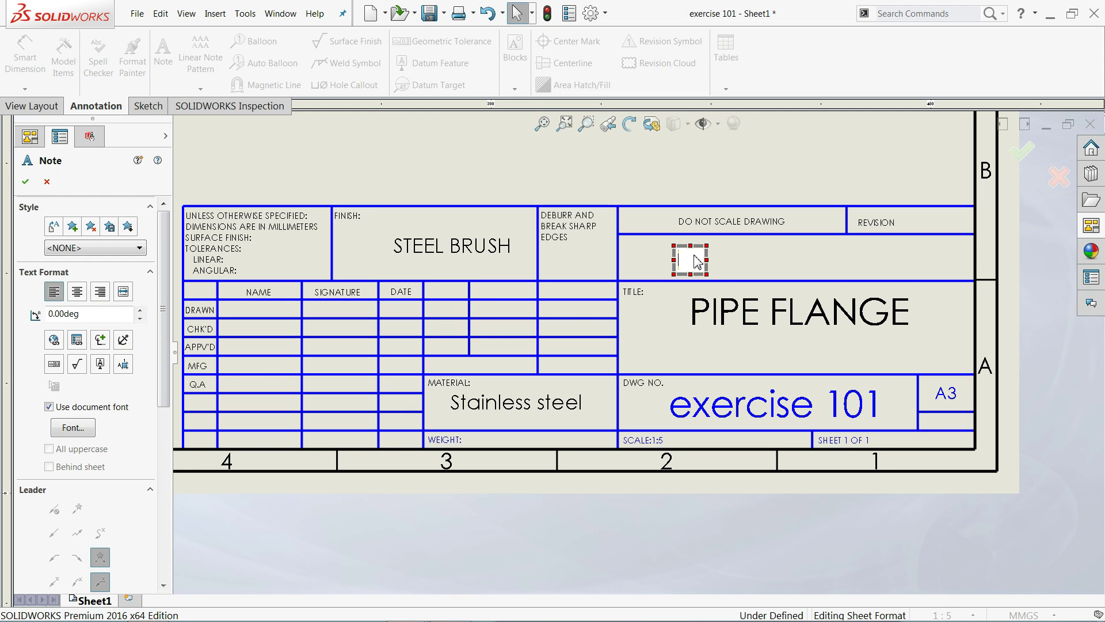
text(1:1)
click(26, 183)
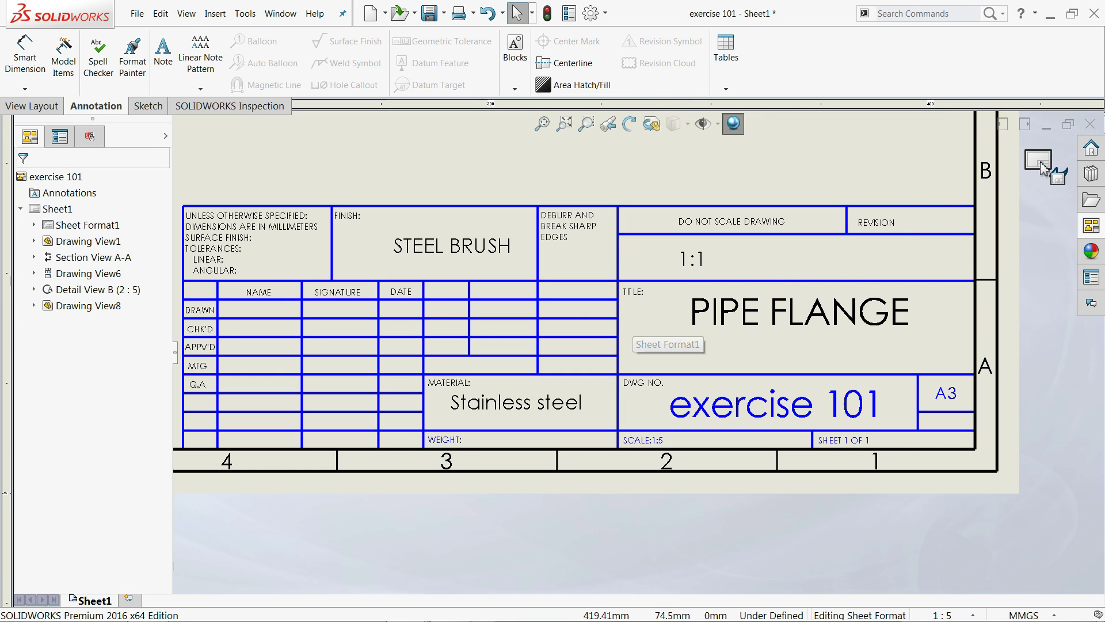
click(1039, 161)
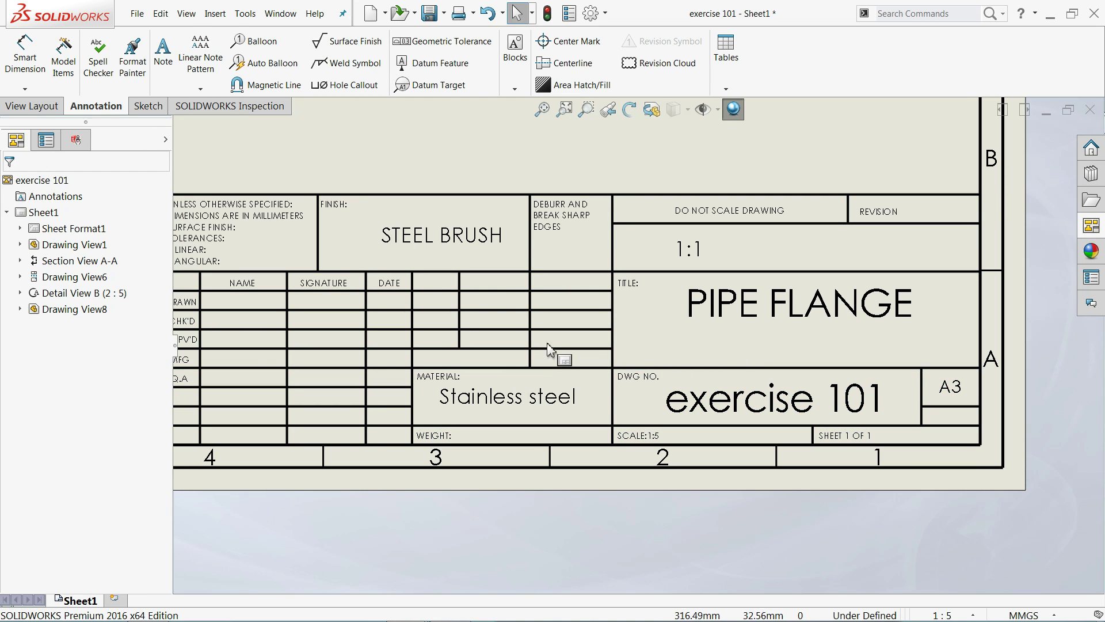
Step: Sketch a circle on the flange view through the four bolt-hole centres
scroll(629, 362, up, 5)
scroll(611, 354, up, 3)
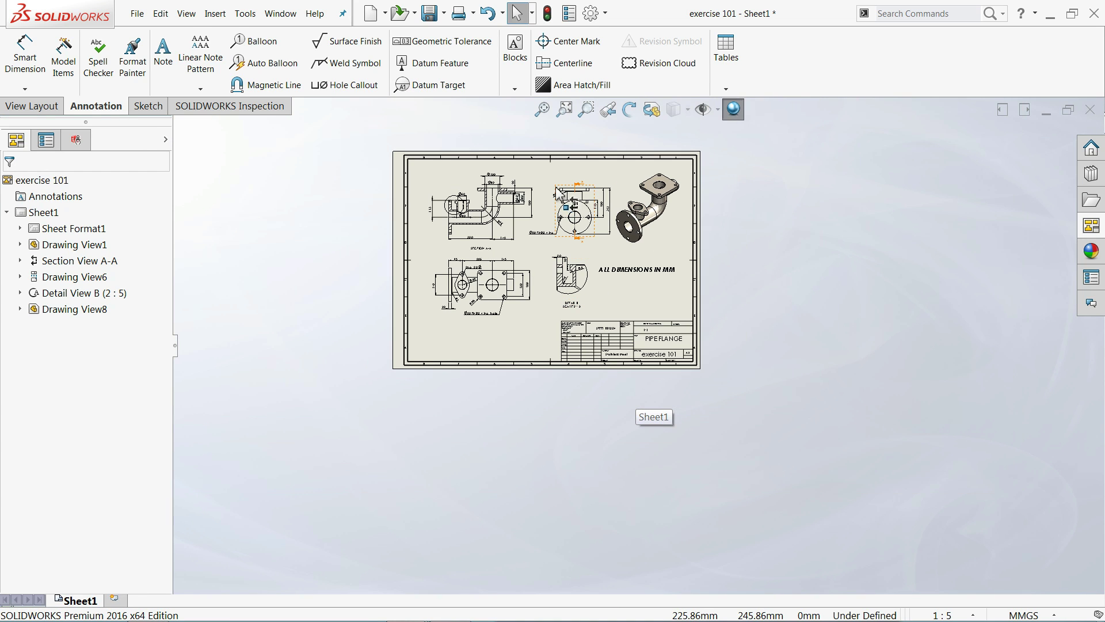
scroll(570, 259, down, 2)
click(567, 257)
scroll(567, 258, down, 5)
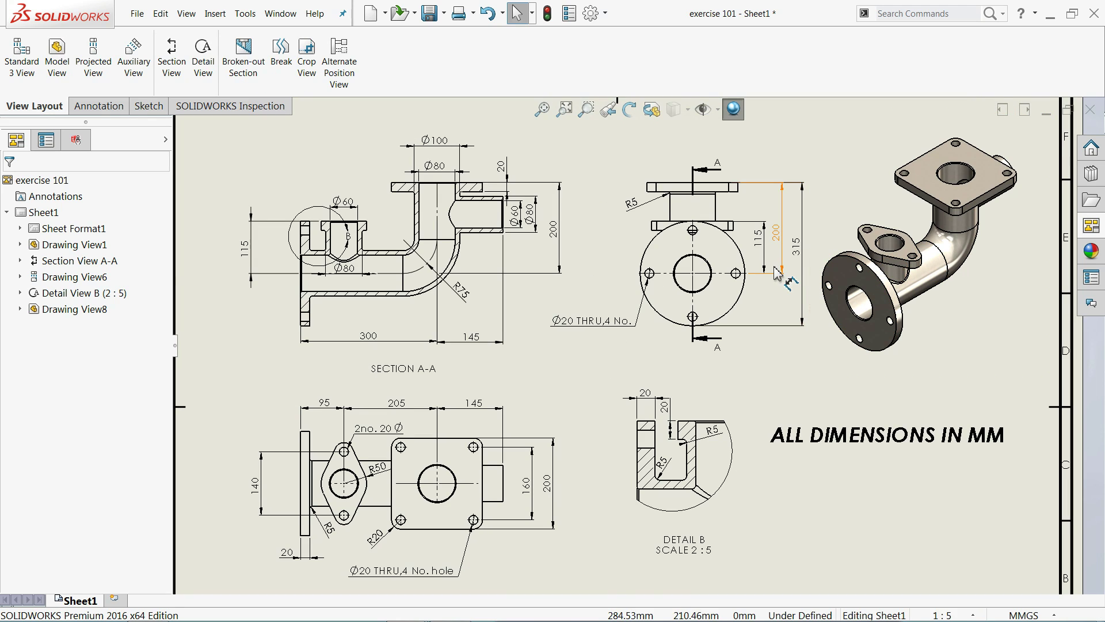
scroll(728, 271, down, 3)
scroll(728, 270, down, 1)
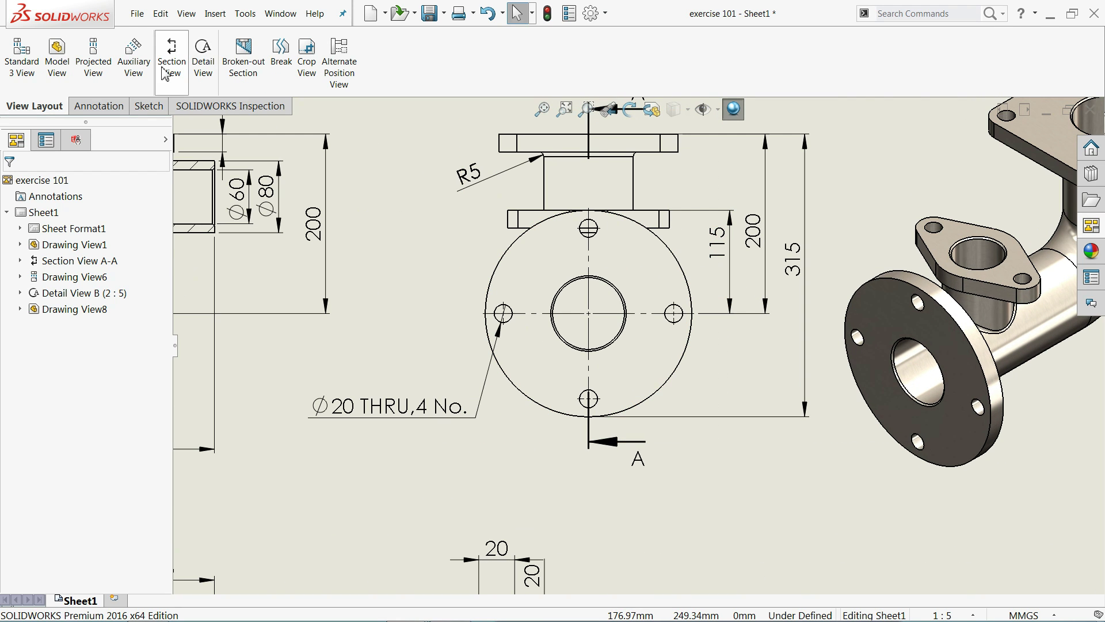
click(145, 107)
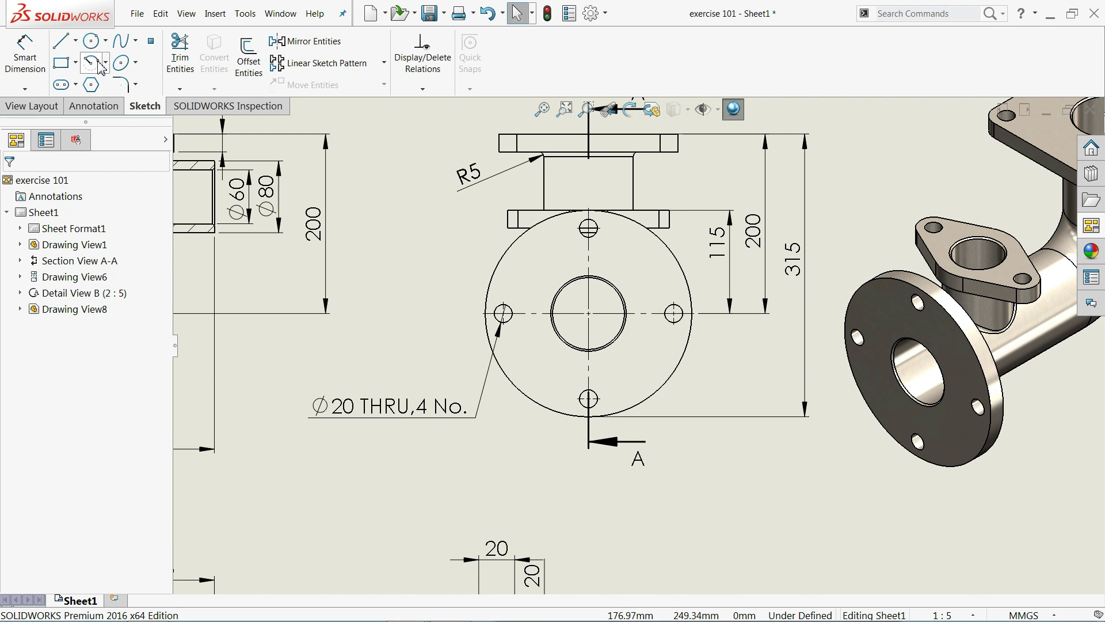
click(90, 41)
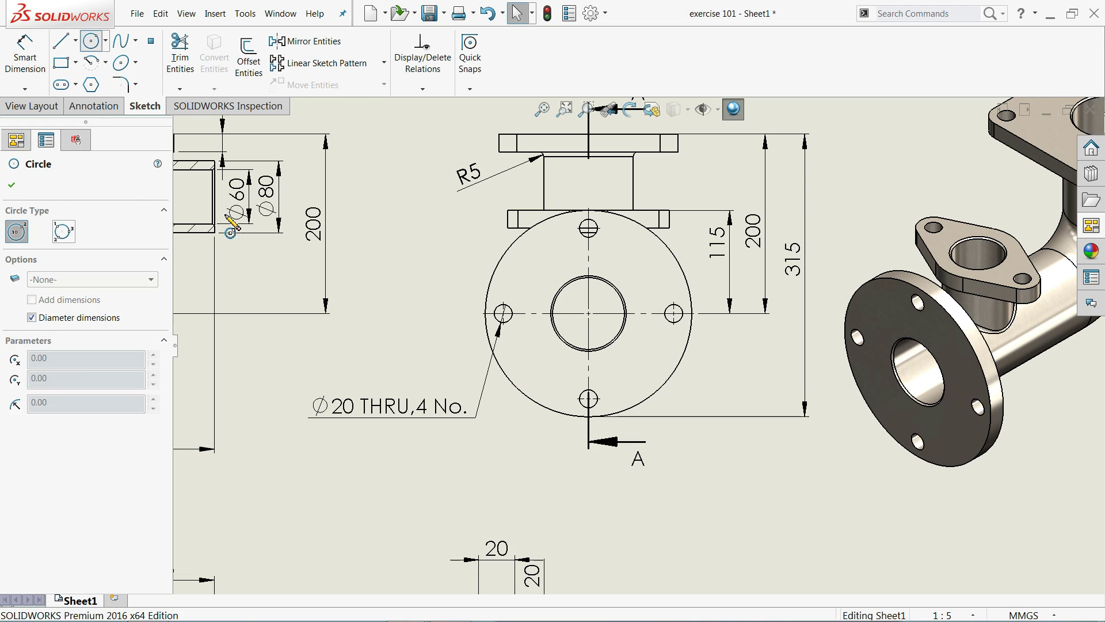
click(588, 313)
click(673, 313)
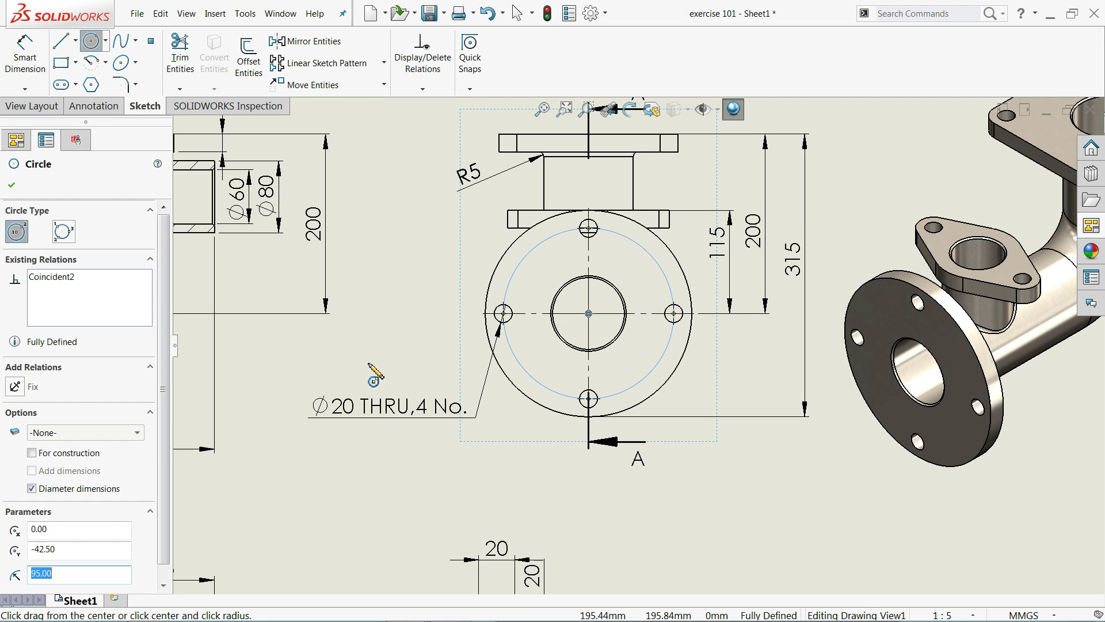
click(12, 185)
Step: Dimension the bolt circle as a driven Ø190 diameter
click(22, 68)
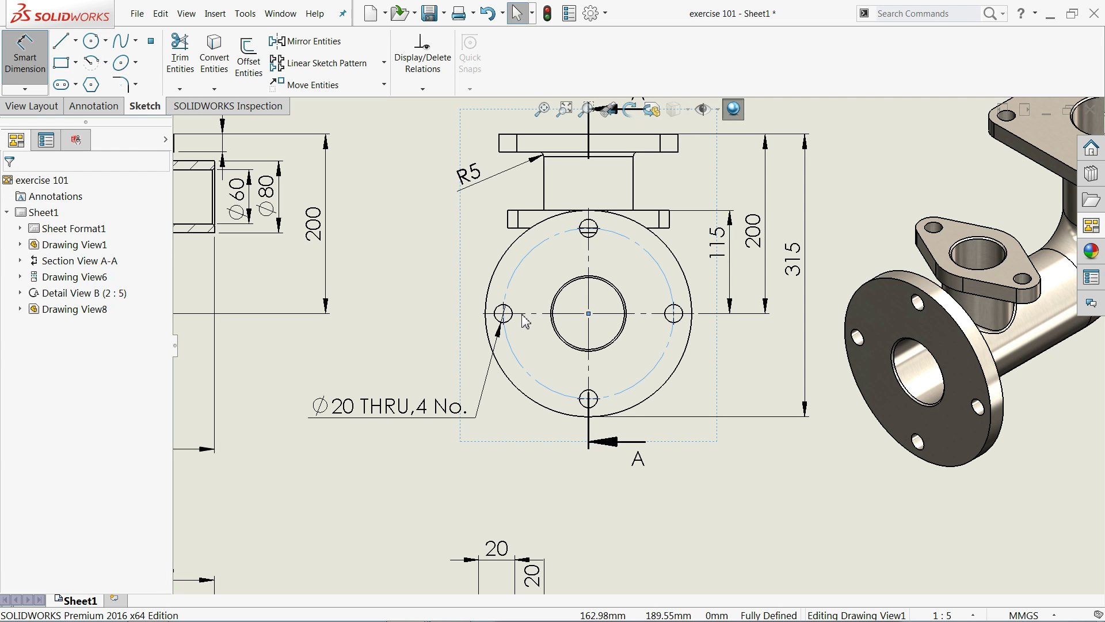
click(504, 326)
scroll(563, 298, up, 3)
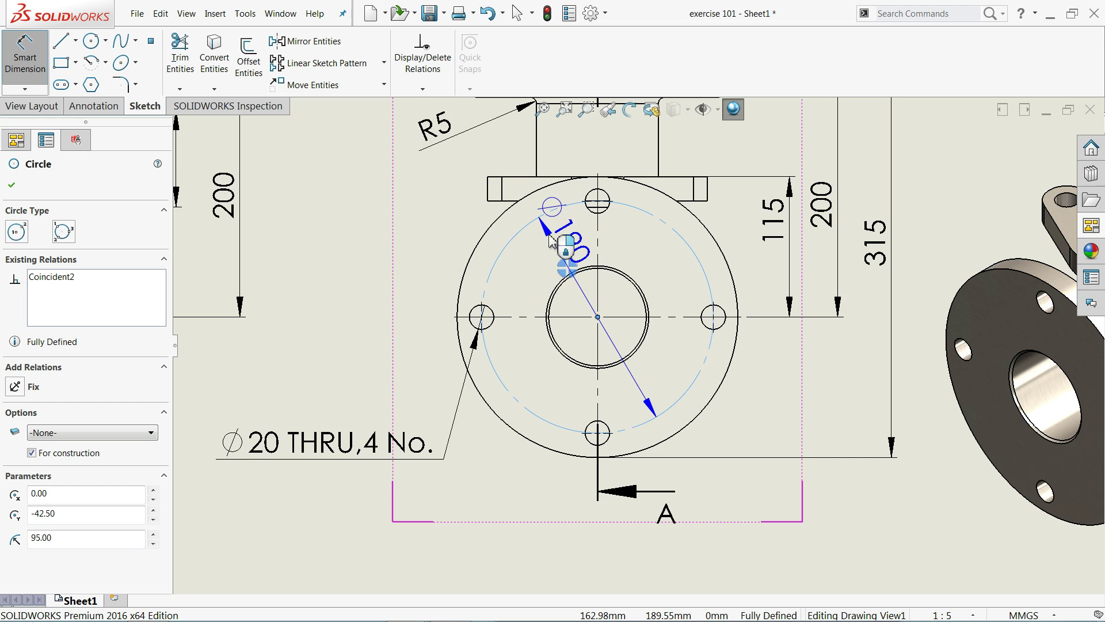
click(552, 241)
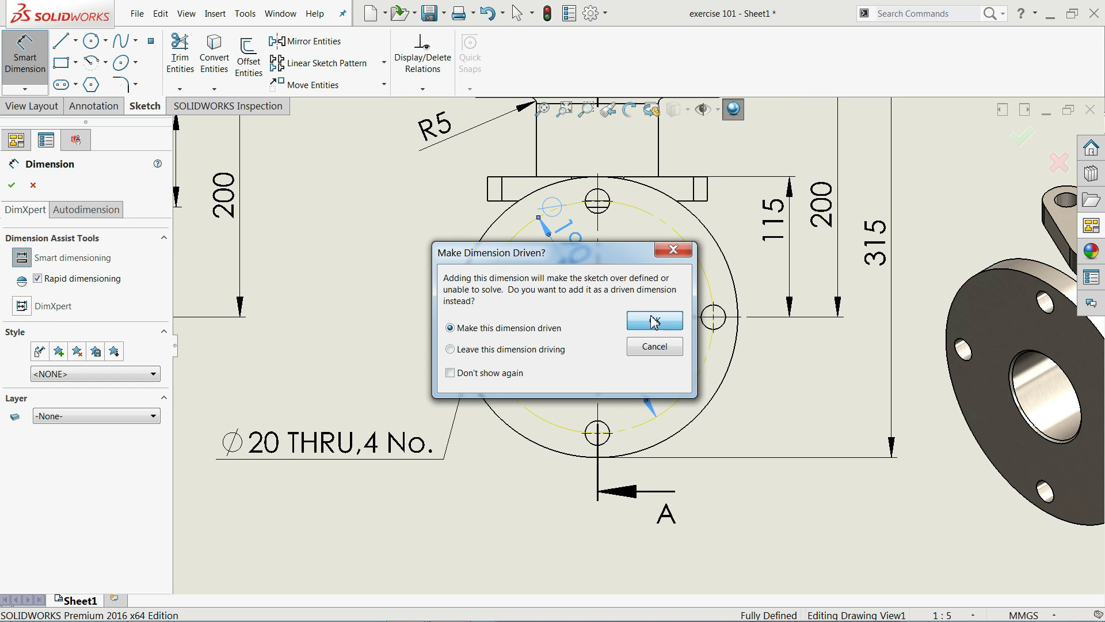
click(654, 321)
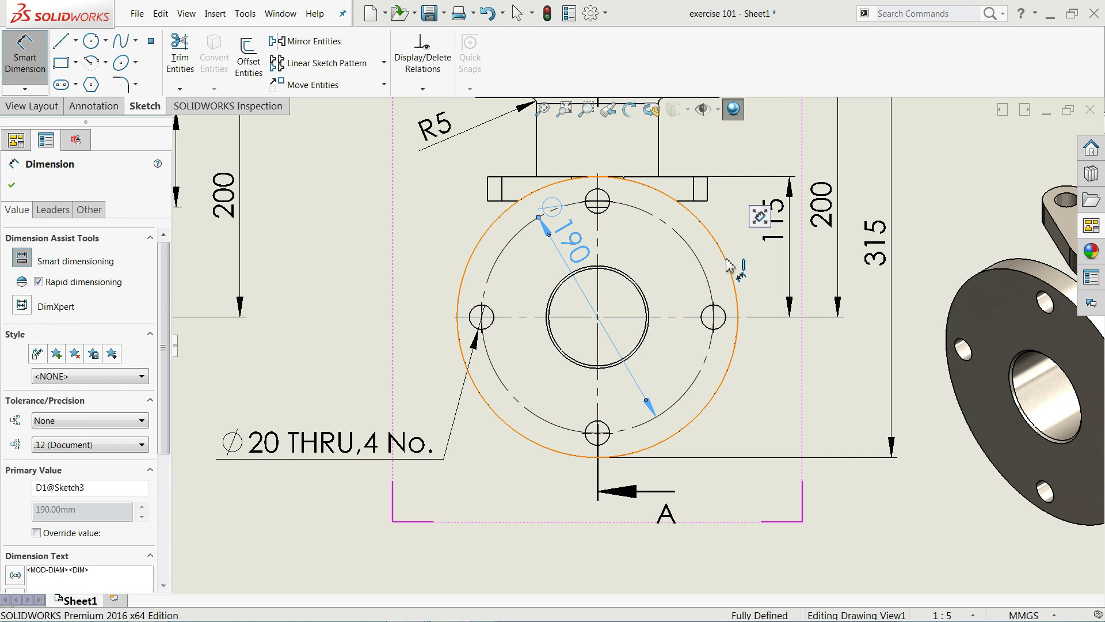
Step: Dimension the outer flange circle as Ø230
click(728, 265)
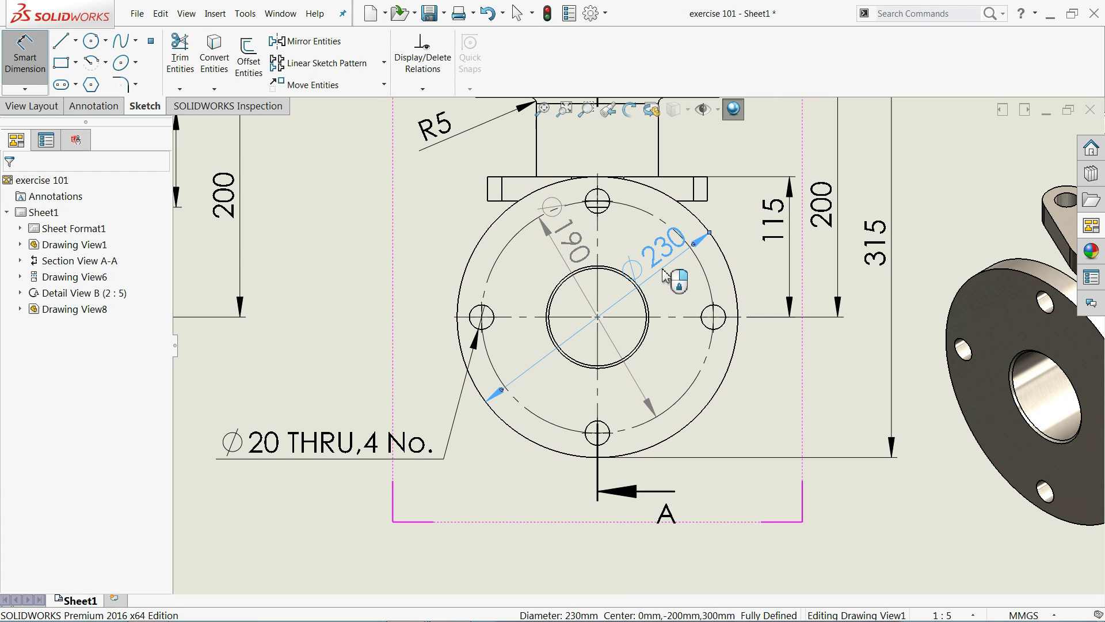
click(580, 278)
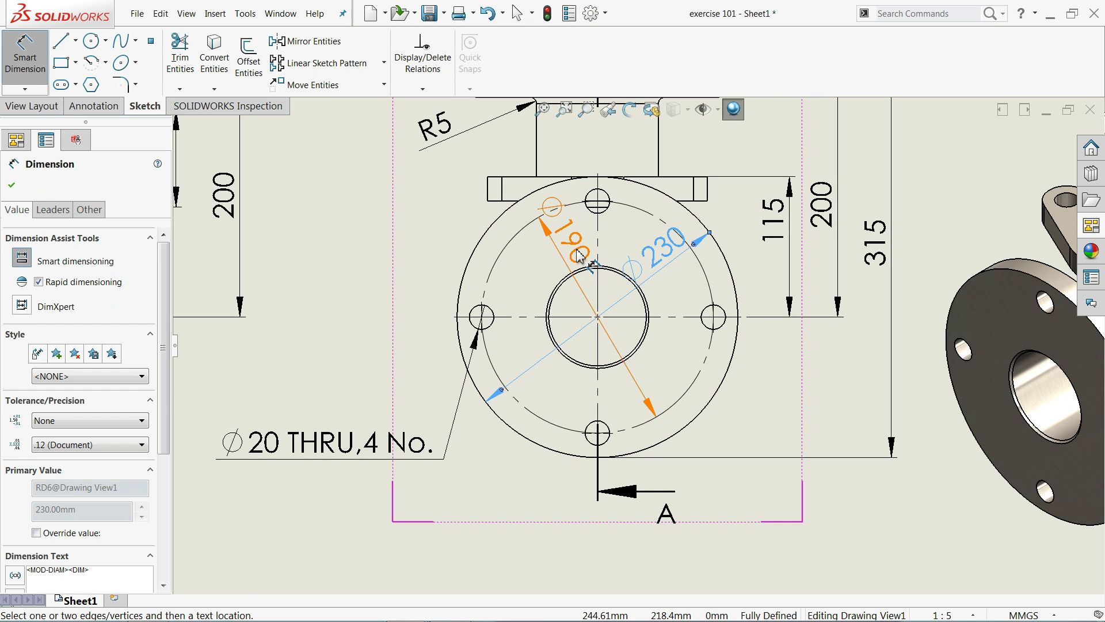
key(Escape)
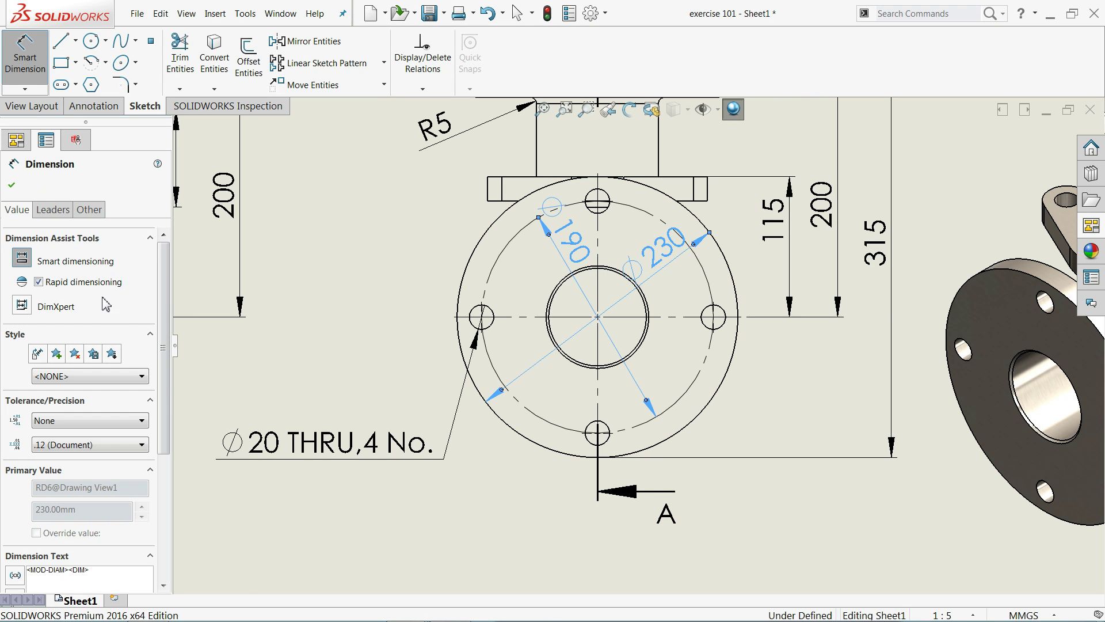
Step: Give the Ø190 and Ø230 dimensions a 2.5 mm custom font on the FORMAT layer
click(89, 211)
click(11, 295)
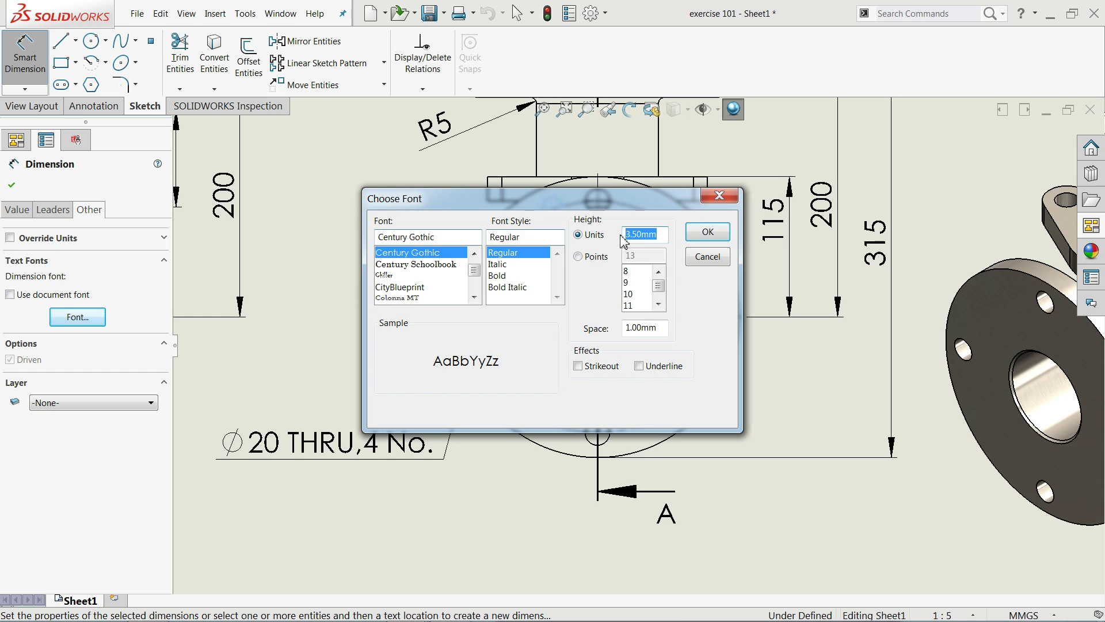
click(707, 233)
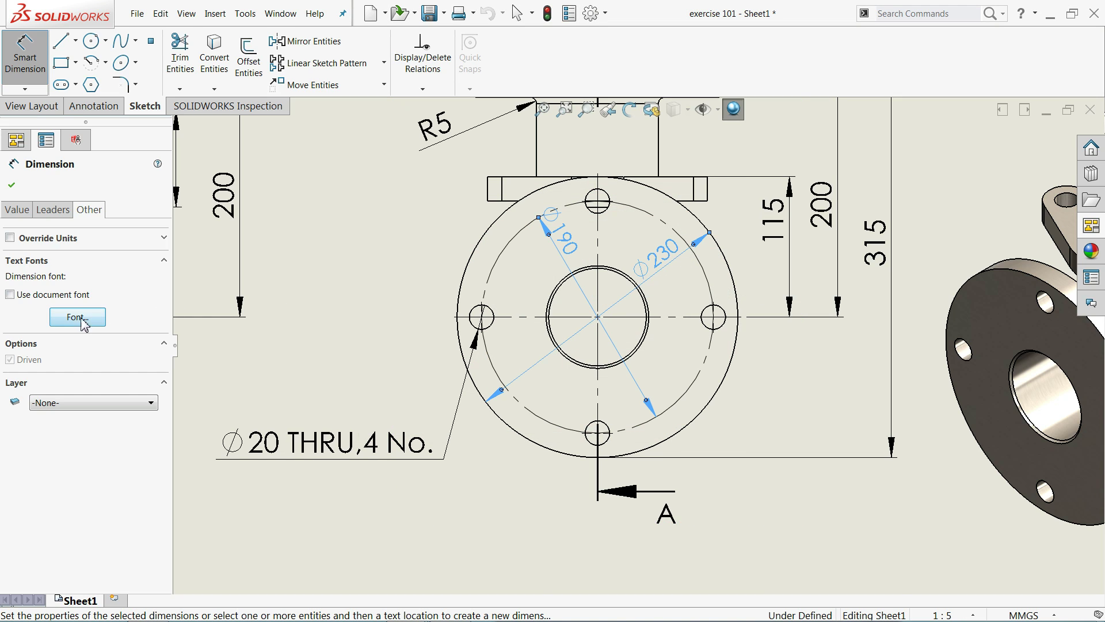
click(48, 408)
click(49, 431)
click(11, 186)
Step: Start a leader note on the left flange edge in Section A-A
key(f)
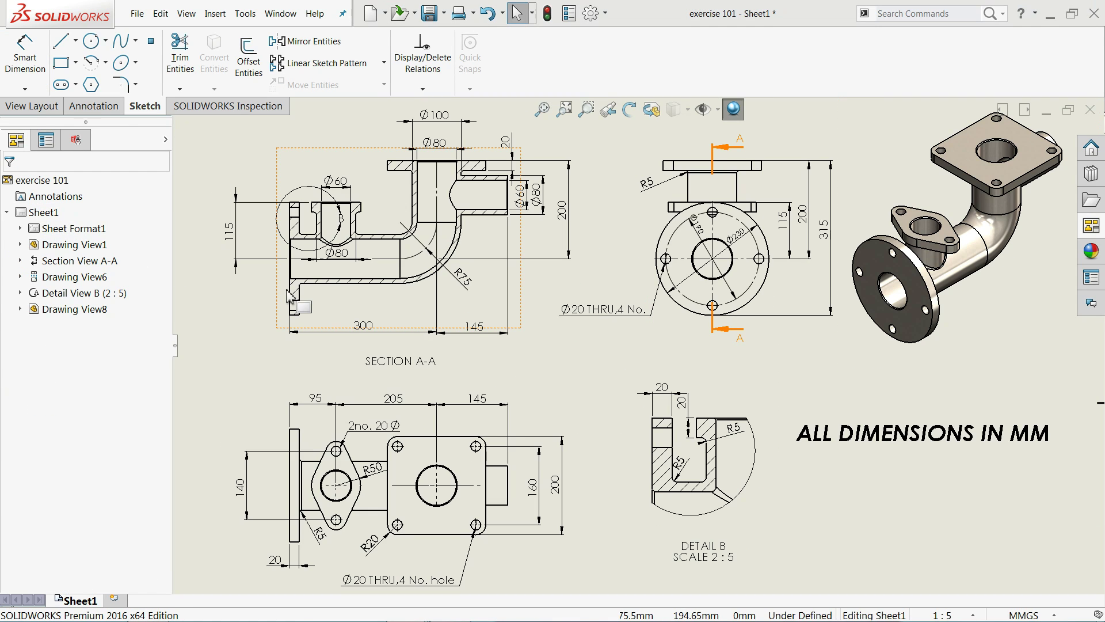
scroll(309, 286, down, 3)
scroll(309, 286, down, 3)
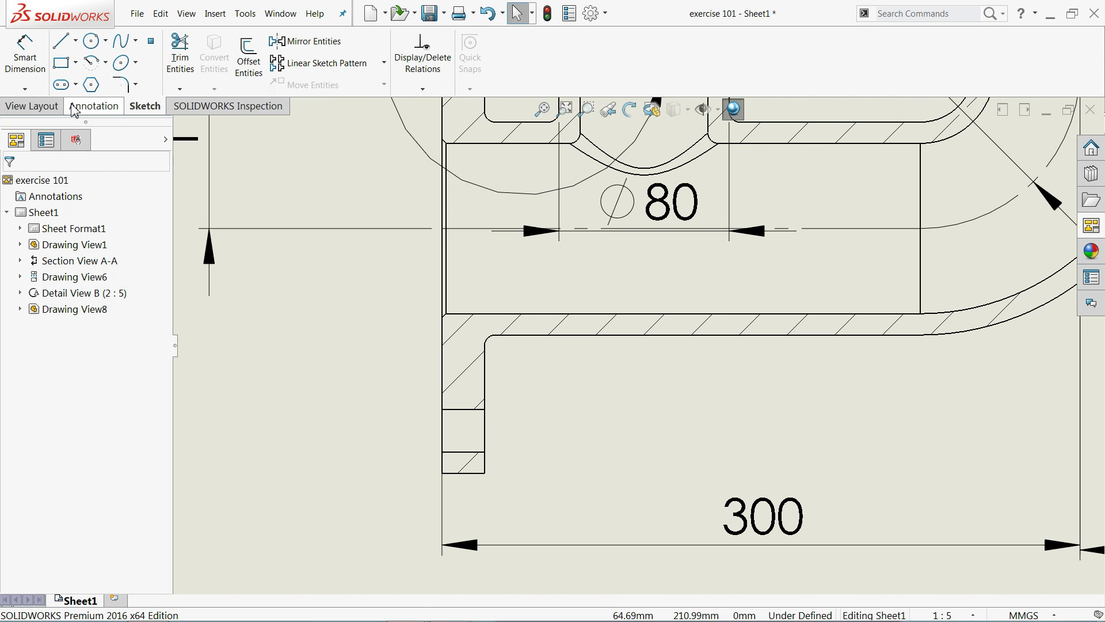
click(92, 107)
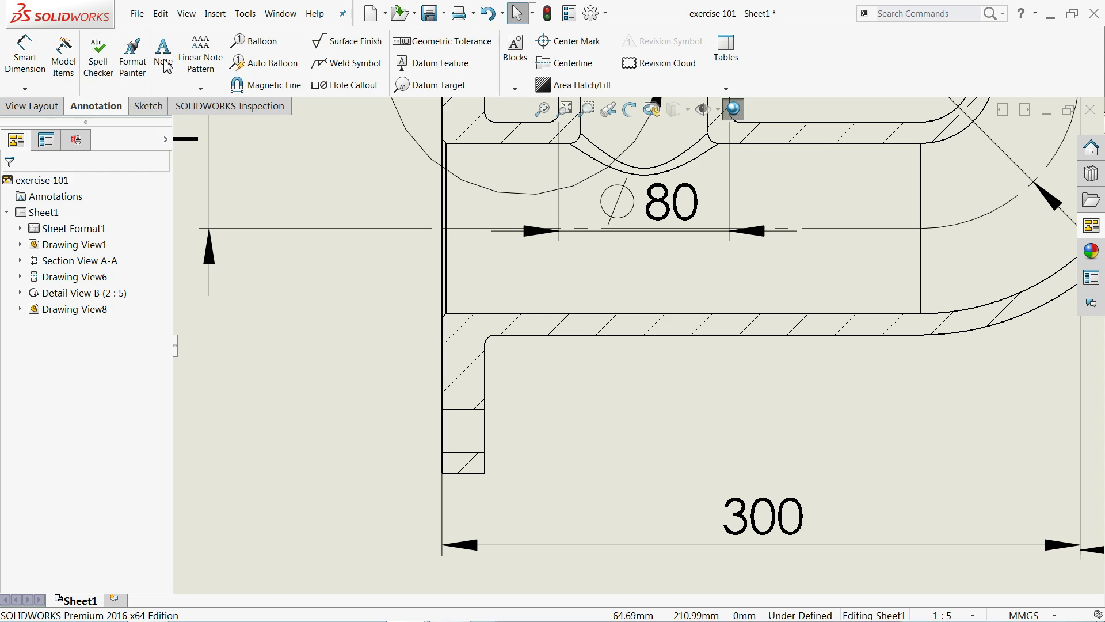
click(164, 60)
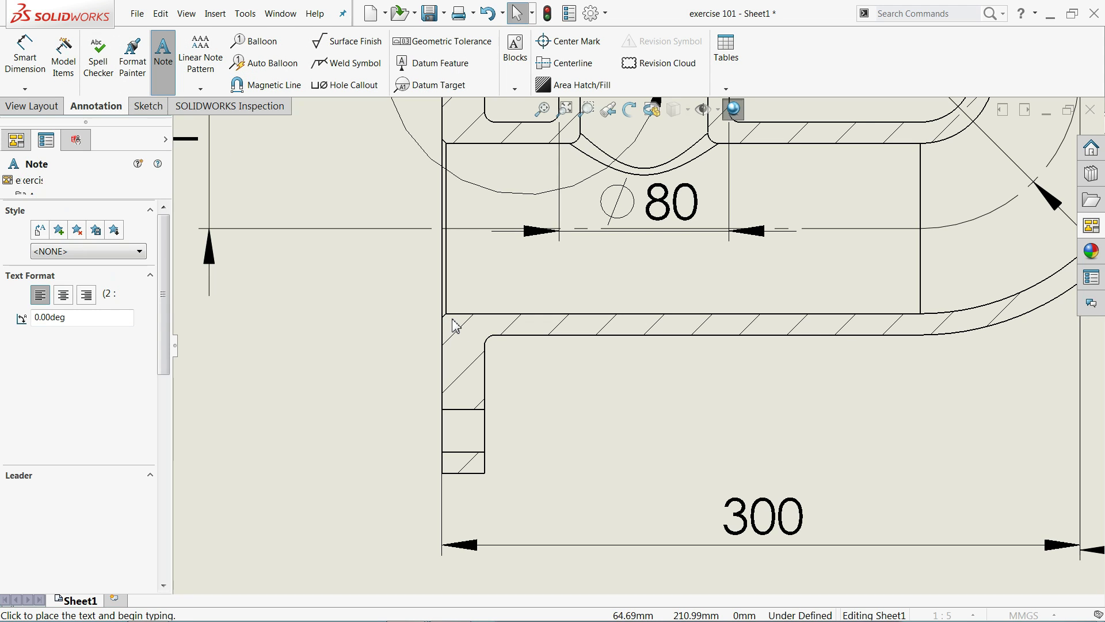
scroll(452, 325, down, 3)
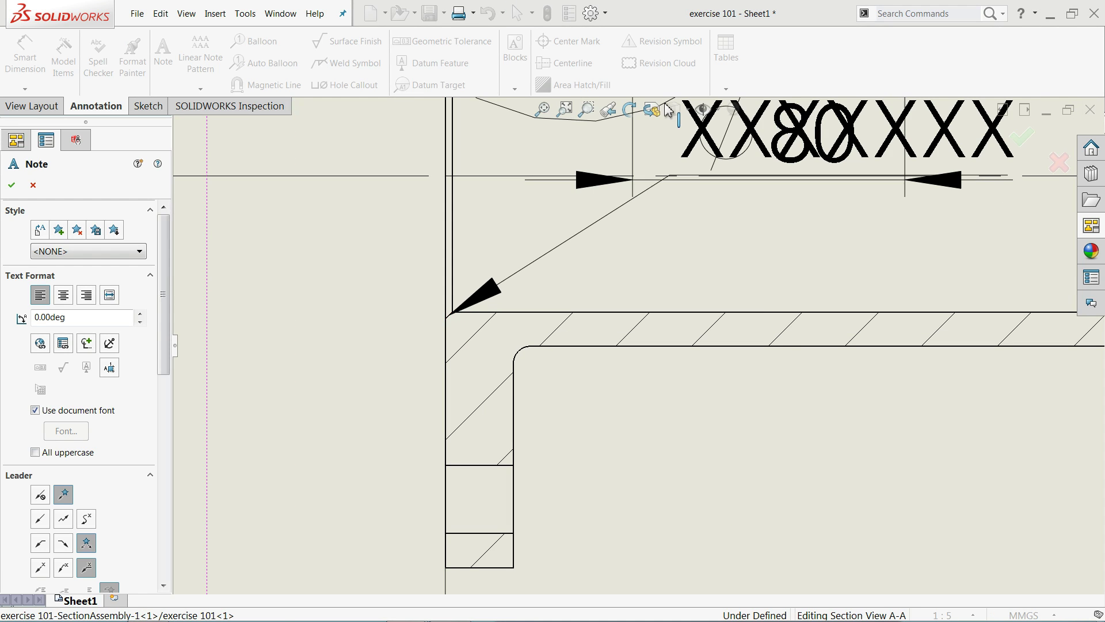
scroll(469, 353, up, 3)
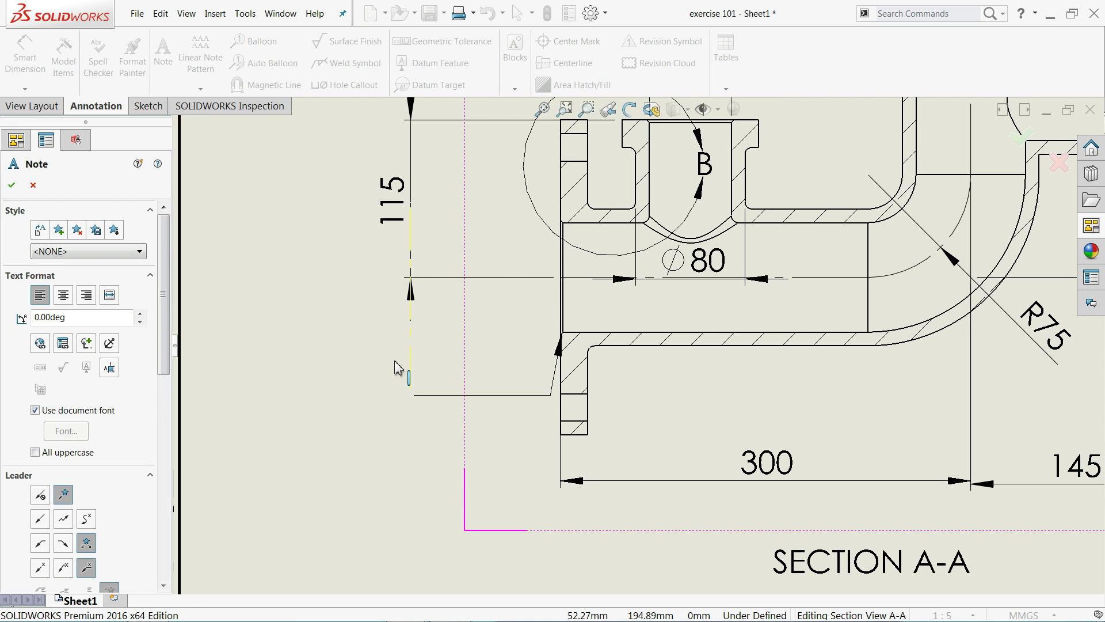
click(369, 337)
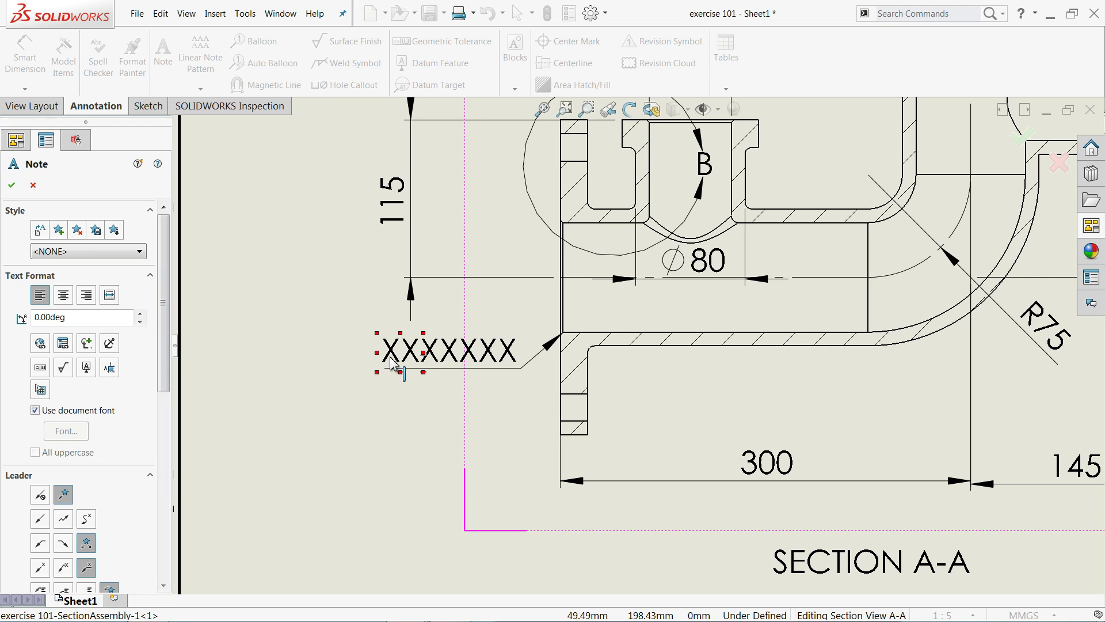
Step: Enter the note text 2x45 with a degree symbol
text(2x45)
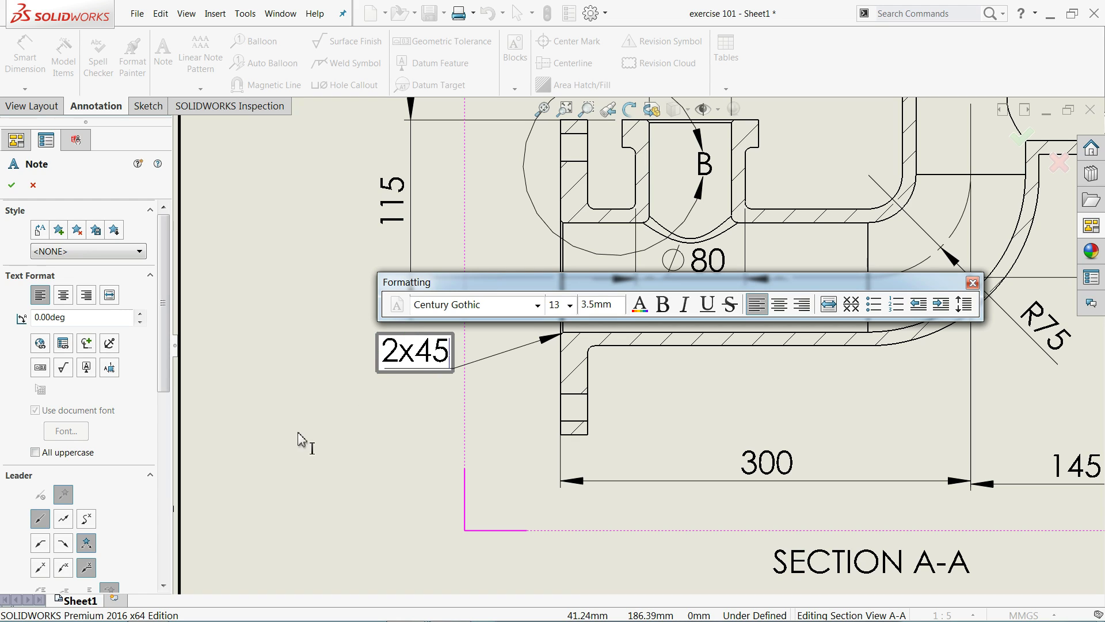
click(88, 349)
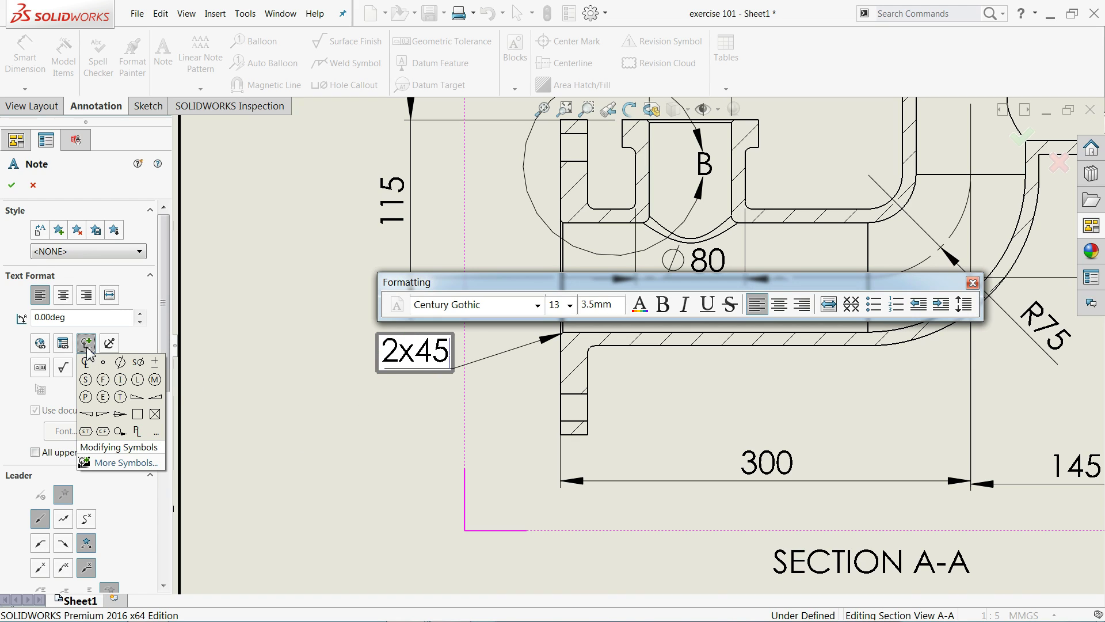
click(110, 368)
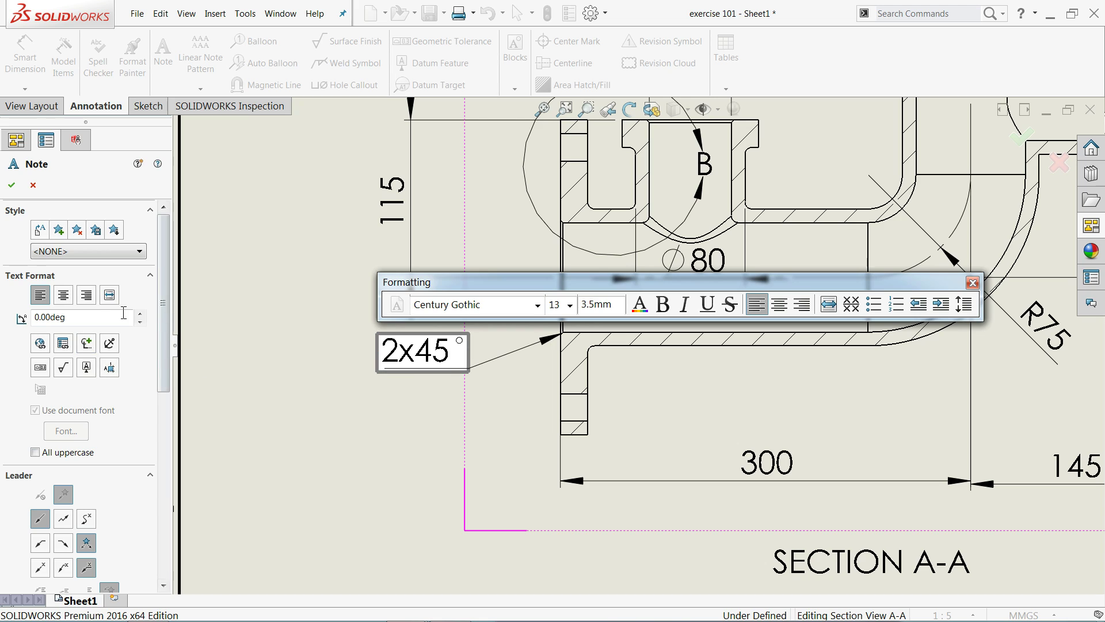
click(12, 184)
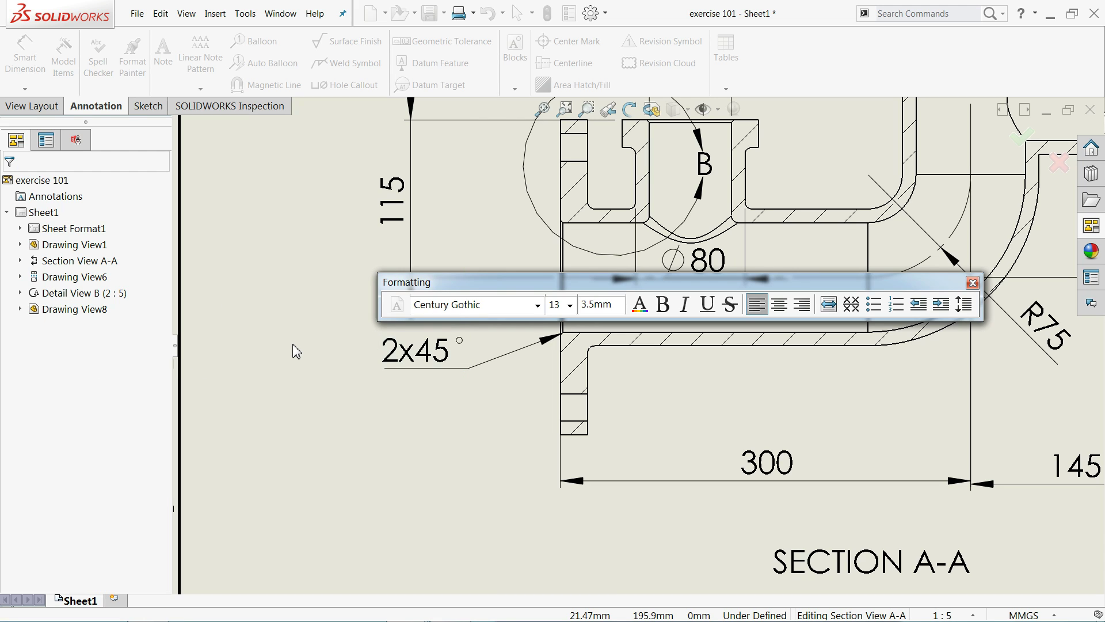
key(Escape)
key(f)
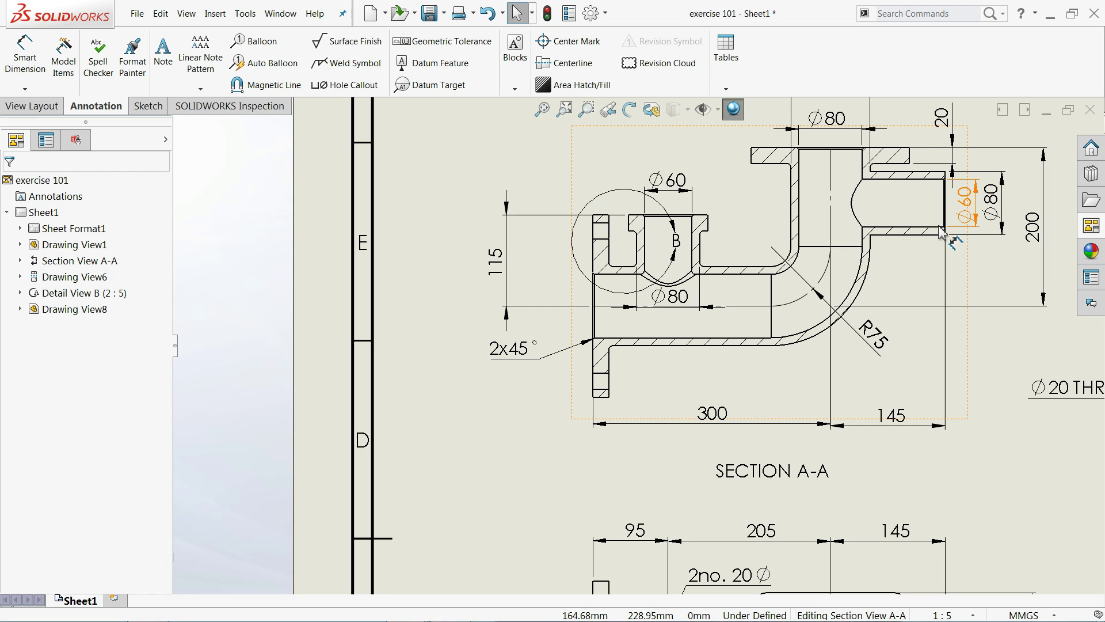
key(f)
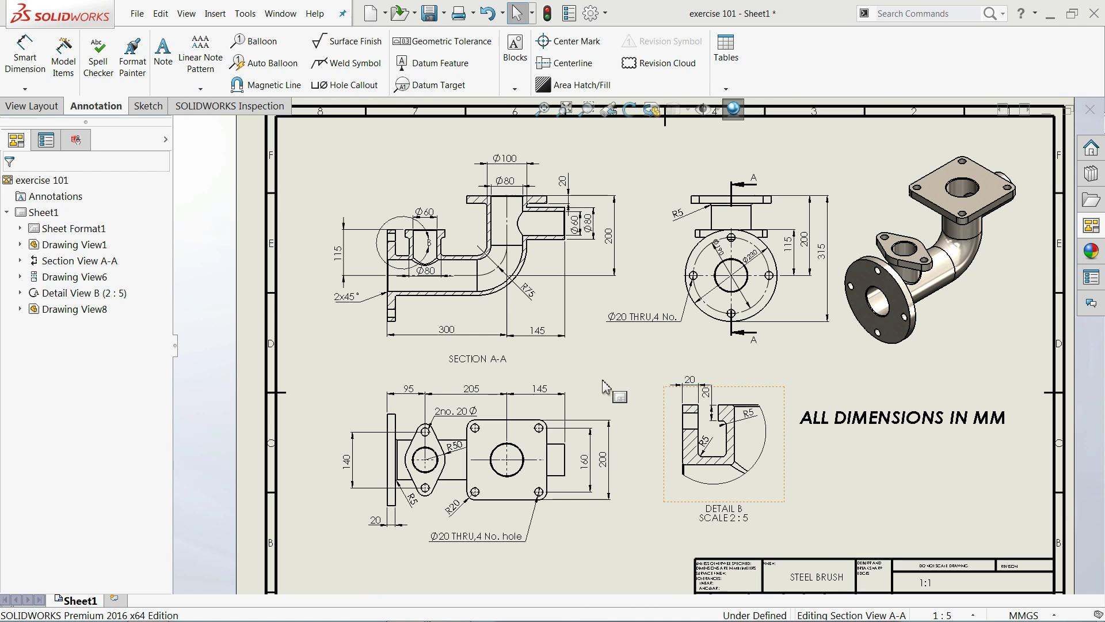
scroll(498, 357, up, 2)
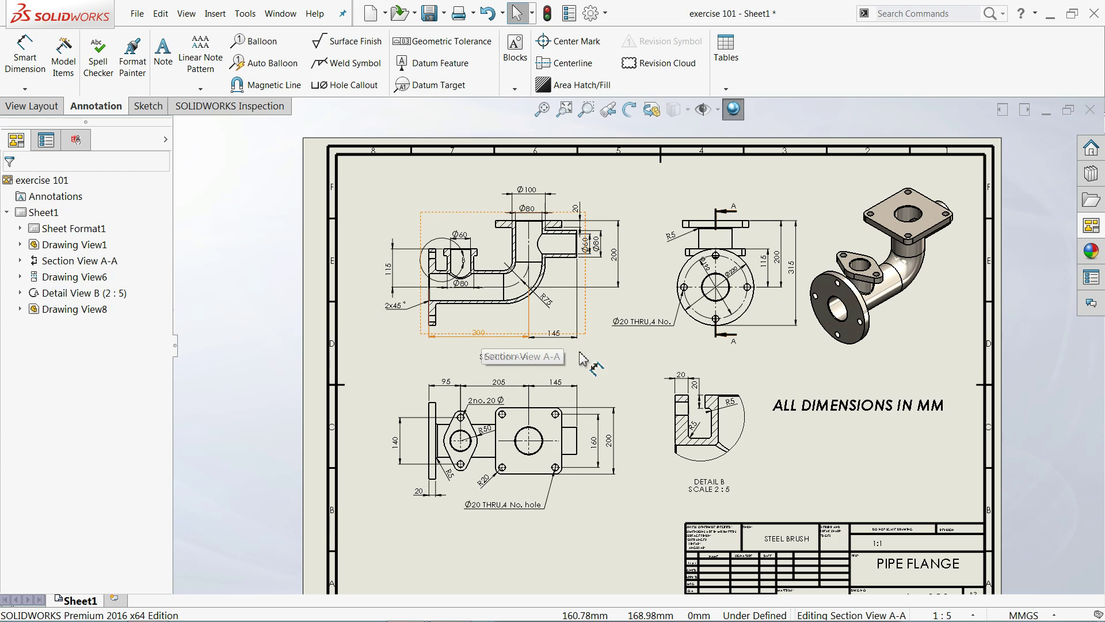
scroll(620, 360, down, 1)
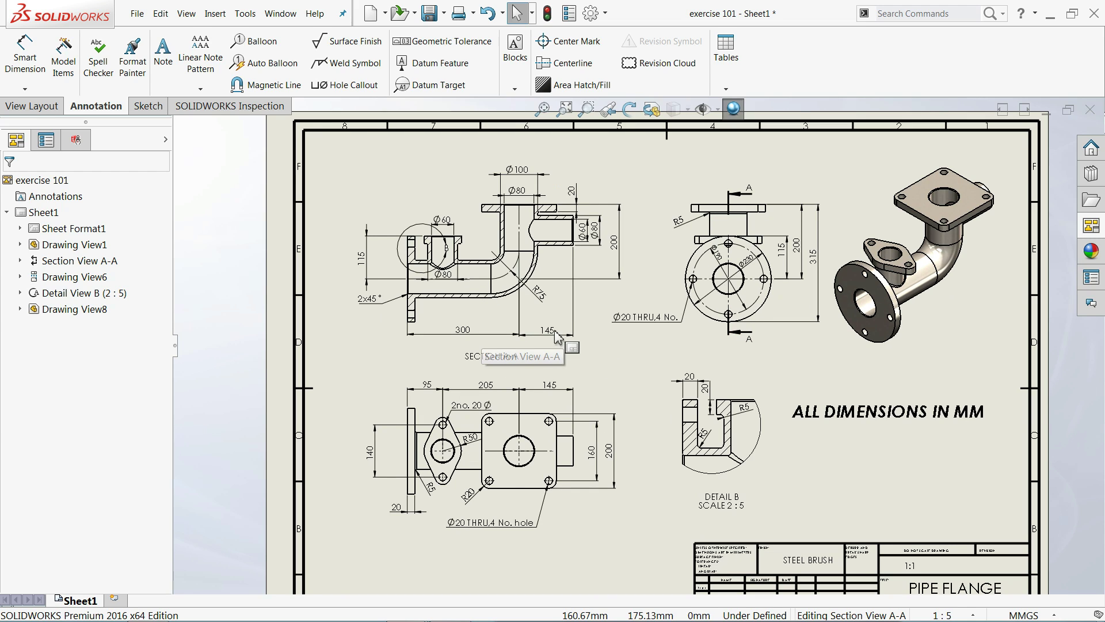
scroll(557, 337, down, 1)
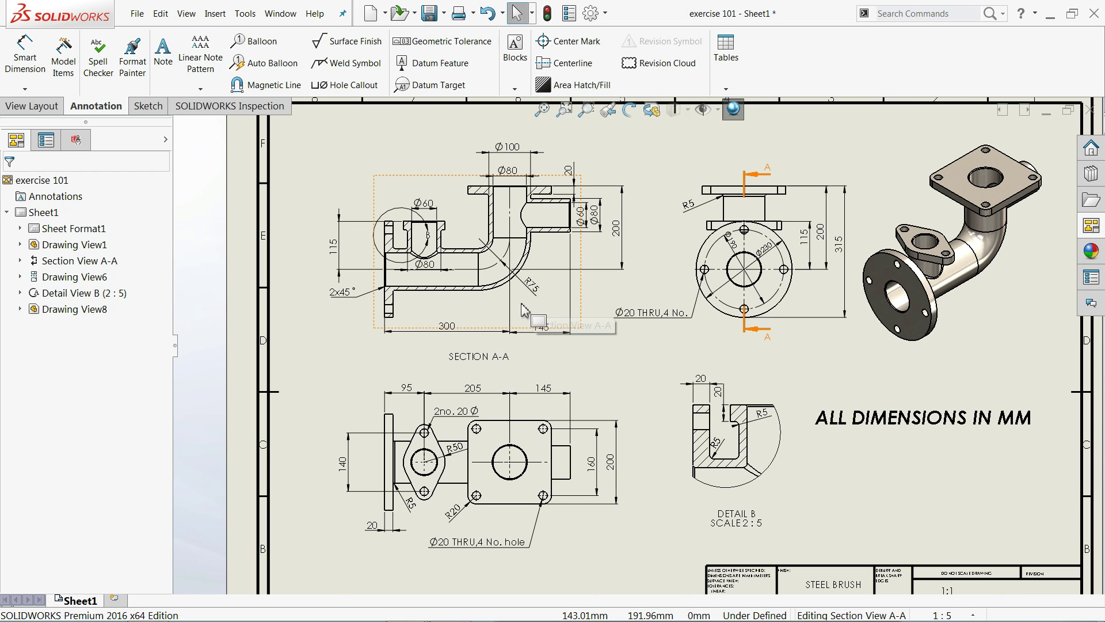